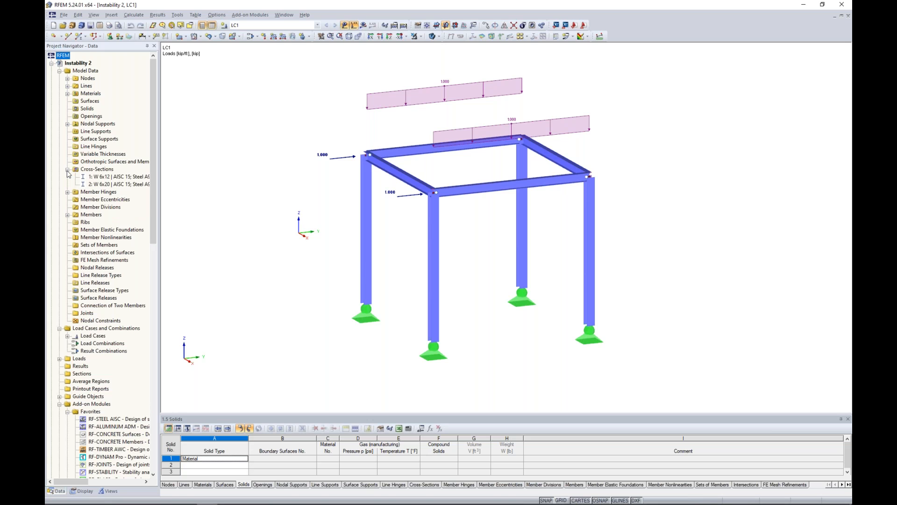
- Highlight the members assigned to the W 6x12 and W 6x20 cross-sections in the frame
left_click(101, 178)
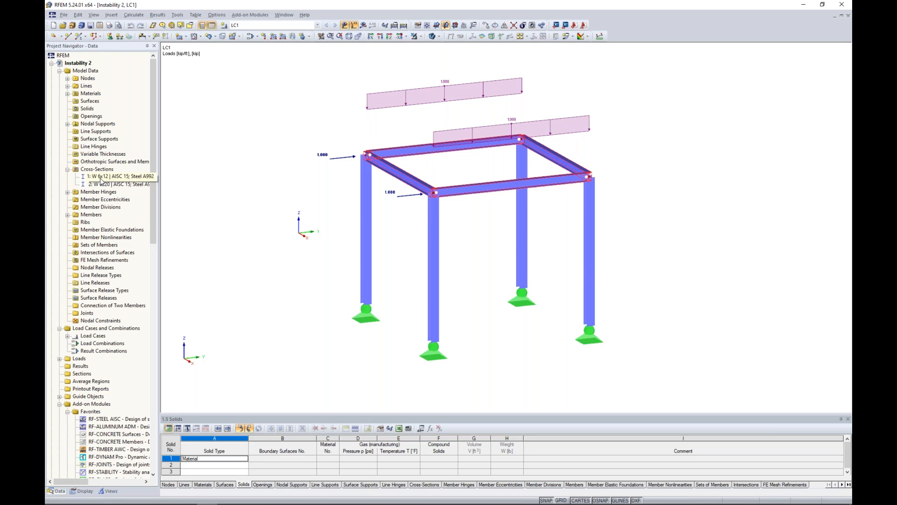
left_click(97, 185)
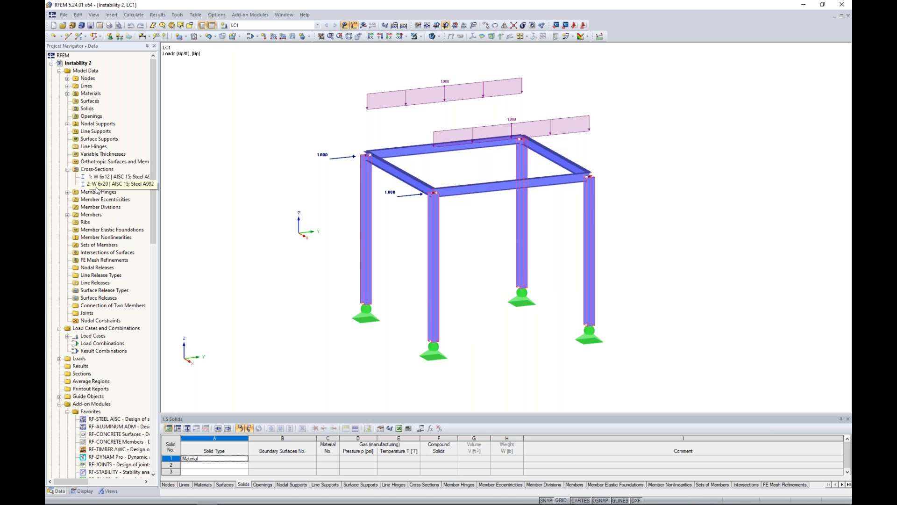
left_click(97, 186)
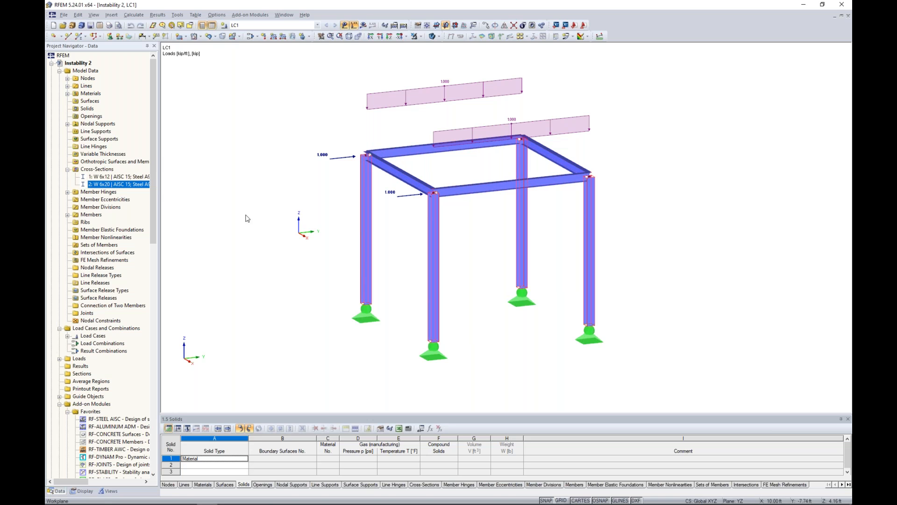
- Review the support type and support conditions of the nodal support at a column base, leaving them as they are
double_click(366, 319)
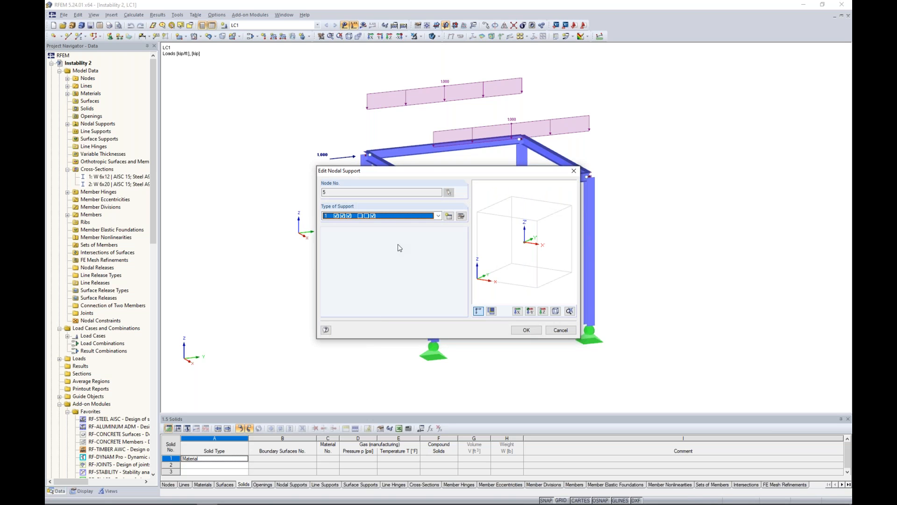
left_click(461, 217)
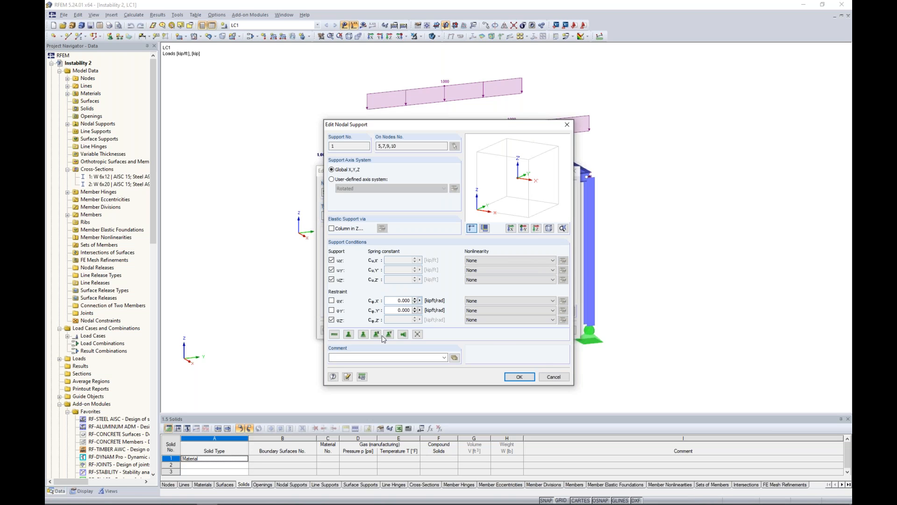
left_click(554, 376)
left_click(560, 330)
- Review the member hinge conditions at the start of the two loaded W 6x12 beams without editing them
left_click(477, 193)
double_click(467, 145)
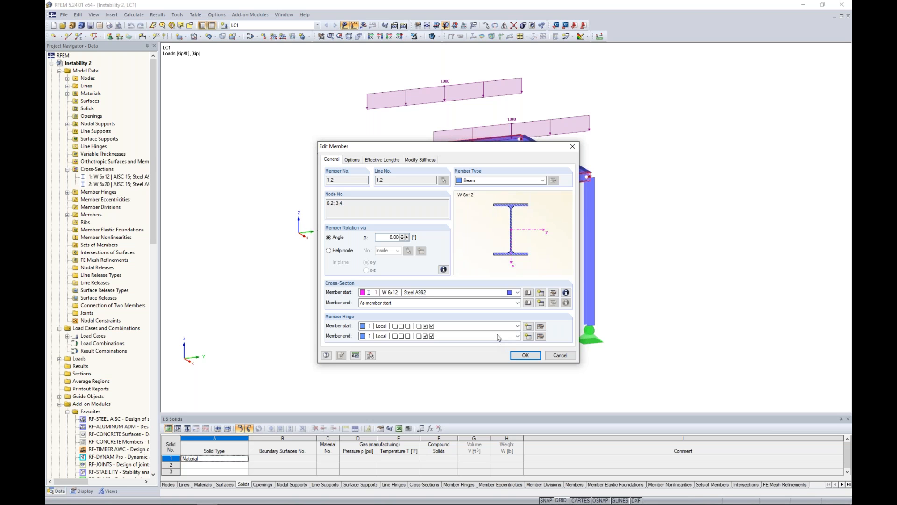
left_click(540, 326)
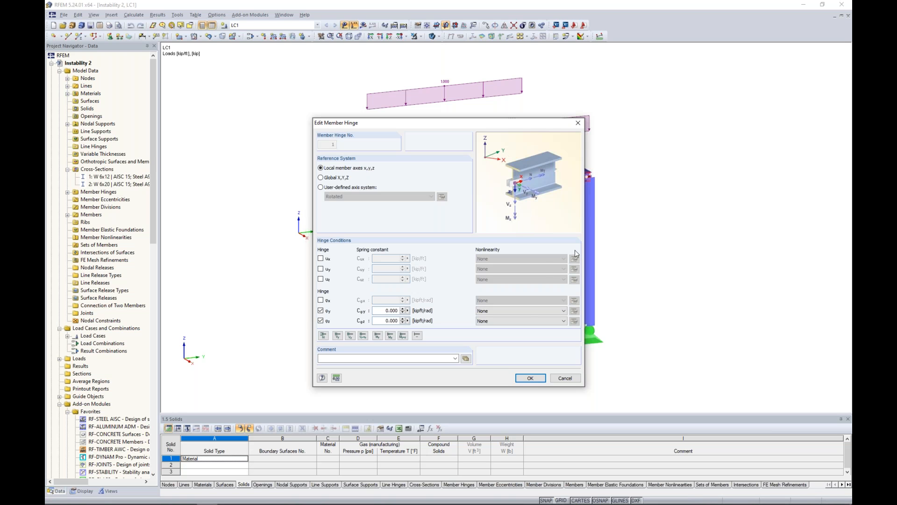
left_click(561, 377)
left_click(555, 356)
- Calculate load case LC1, read the error description against the marked frame node, and close the message list
middle_click_drag(689, 229, 716, 214, "ctrl")
scroll(716, 214, "down", 1)
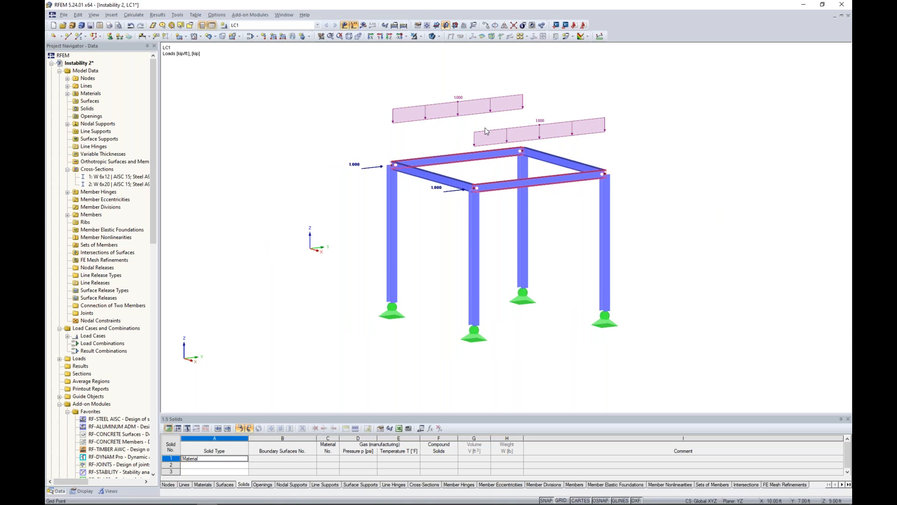
middle_click_drag(466, 243, 422, 243, "ctrl")
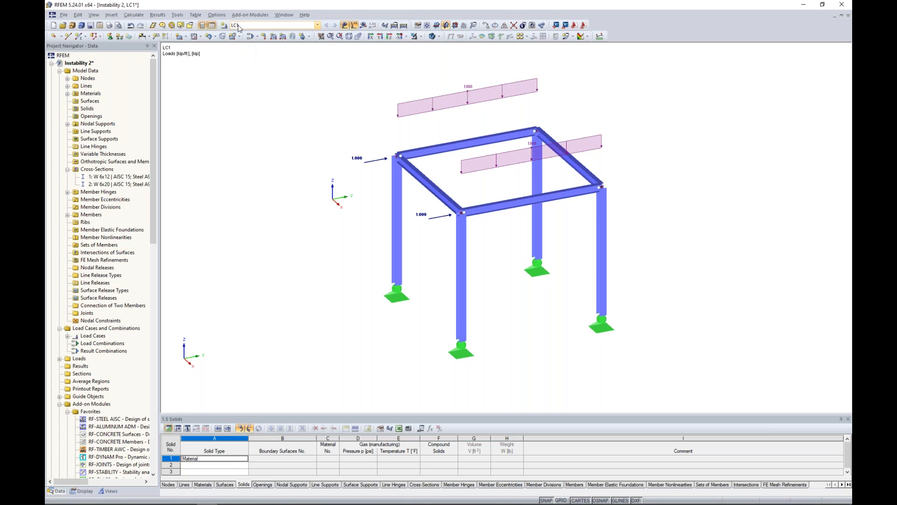
left_click(363, 24)
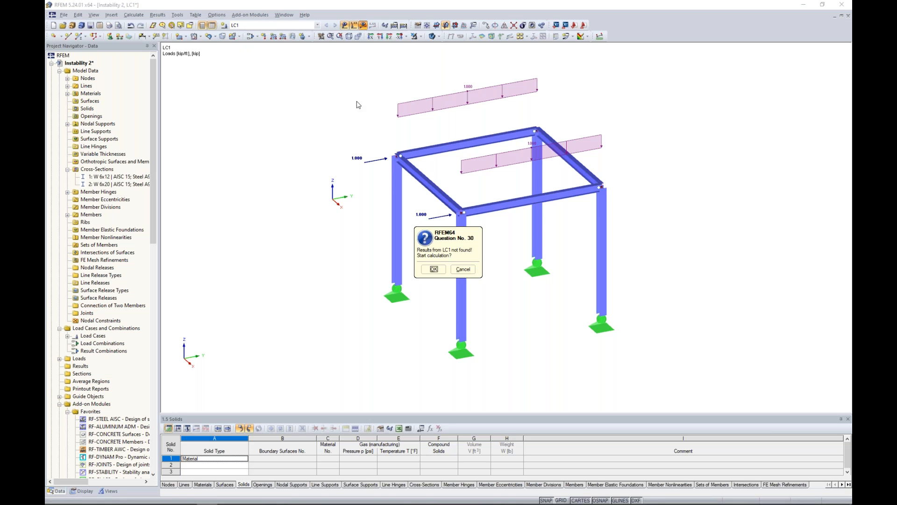
left_click(434, 269)
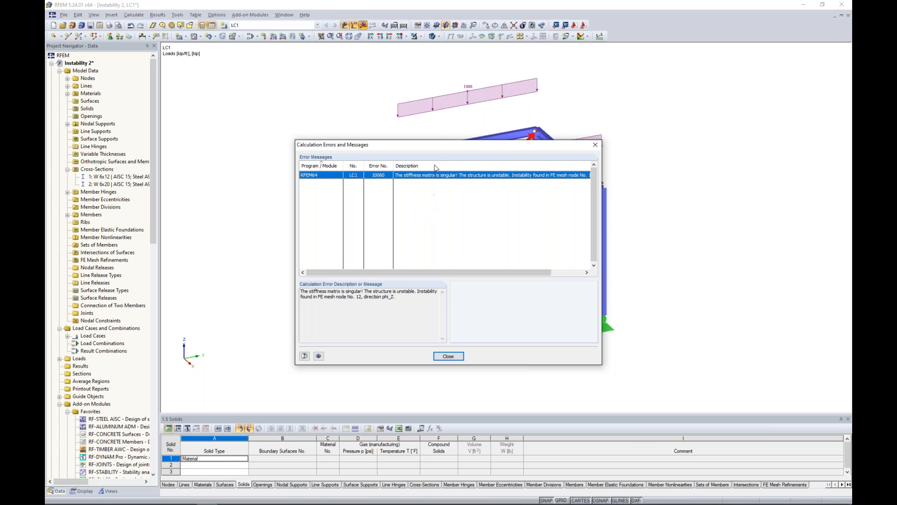
left_click_drag(444, 144, 478, 227)
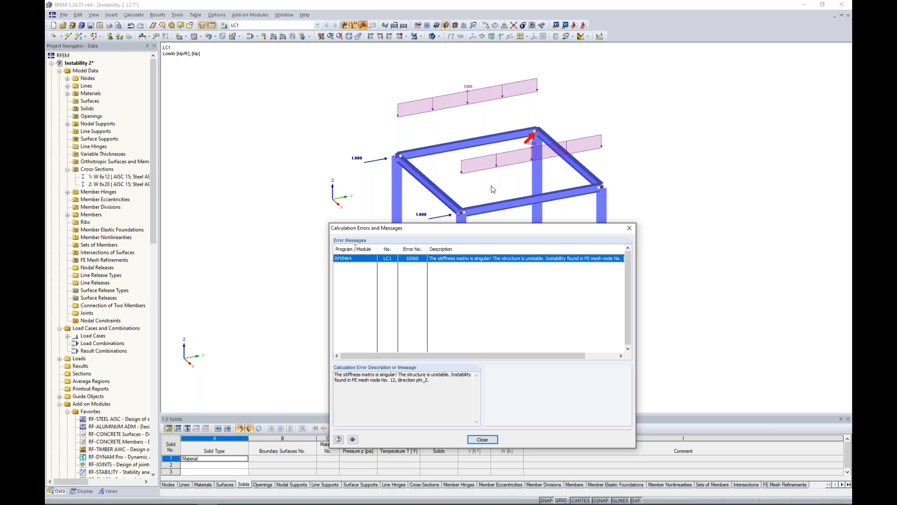
left_click_drag(509, 226, 521, 151)
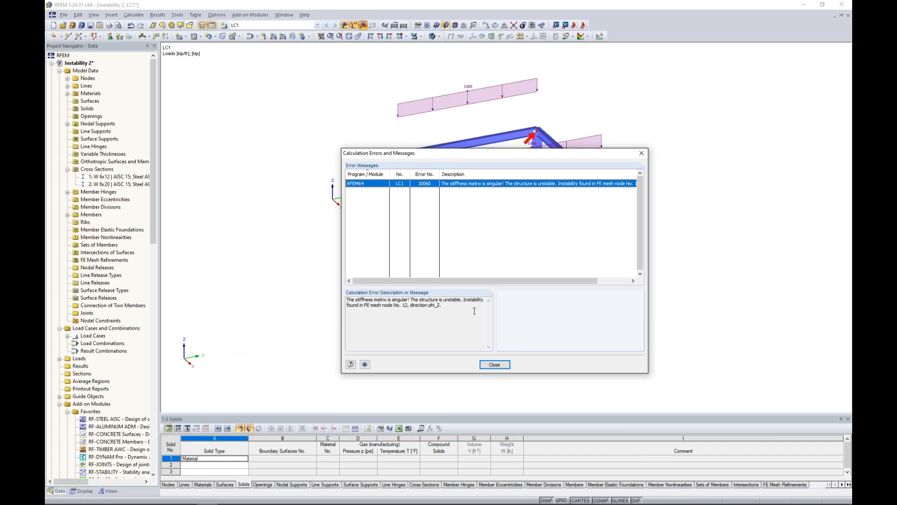
left_click(494, 364)
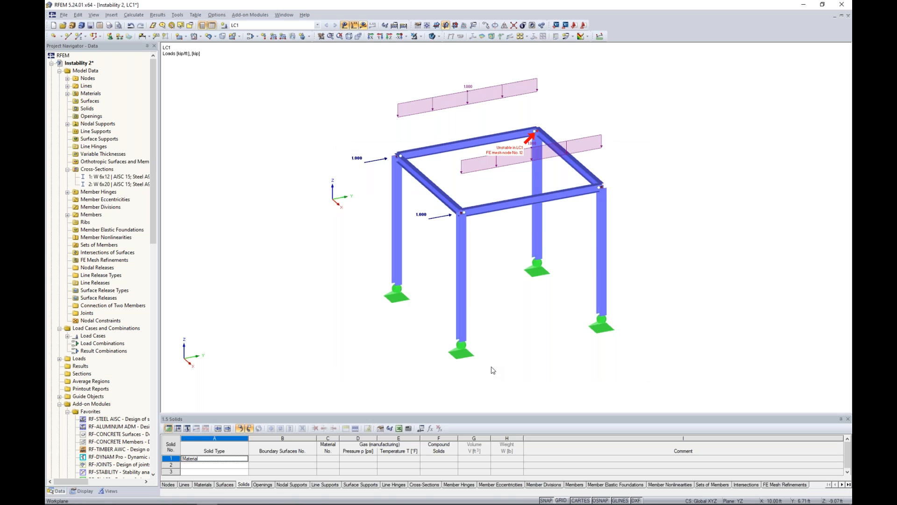
- Hide the loads and run the model check for identical nodes
middle_click_drag(525, 331, 484, 310, "ctrl")
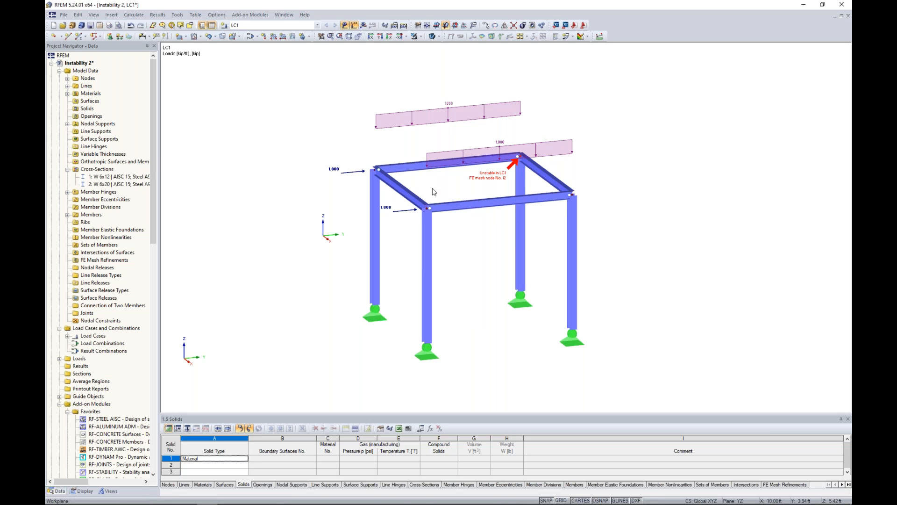
left_click(354, 24)
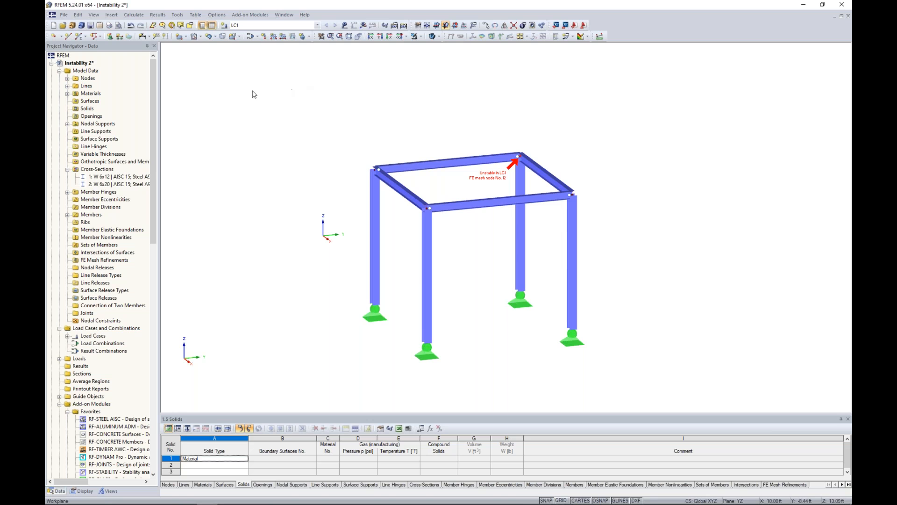
left_click(178, 15)
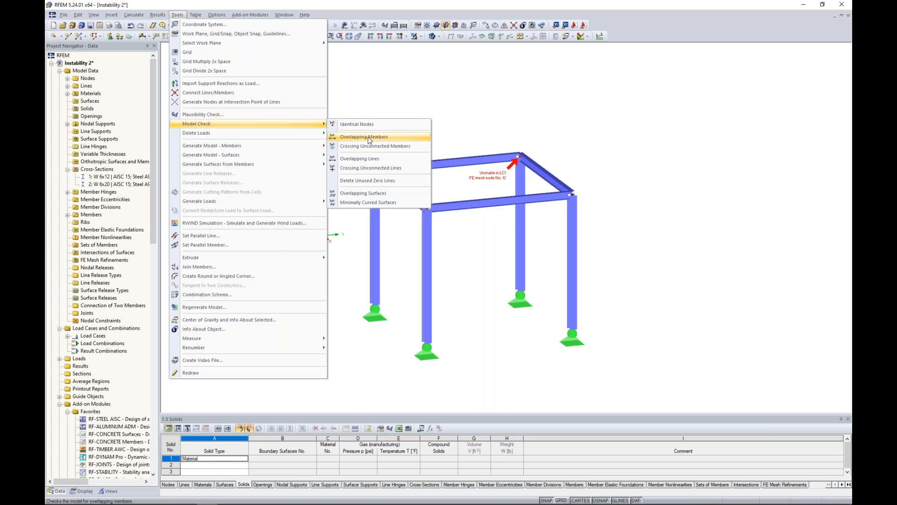
left_click(369, 124)
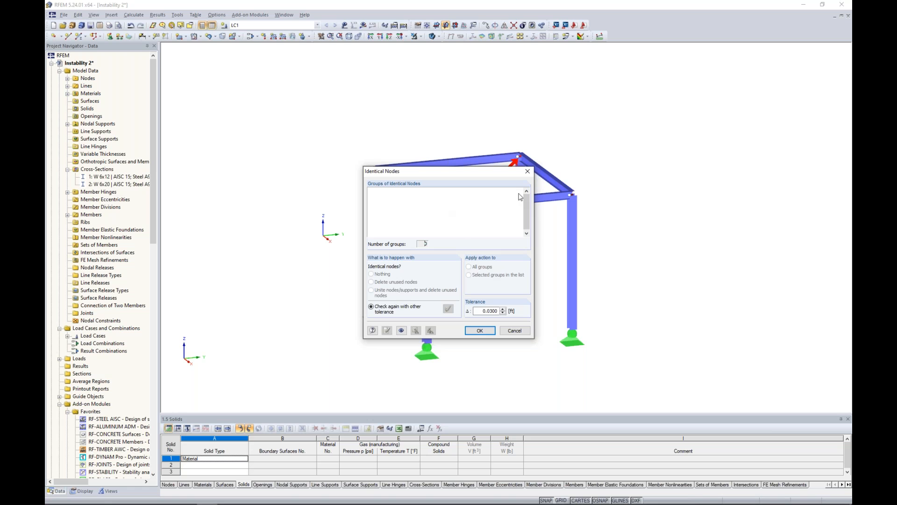
left_click(528, 173)
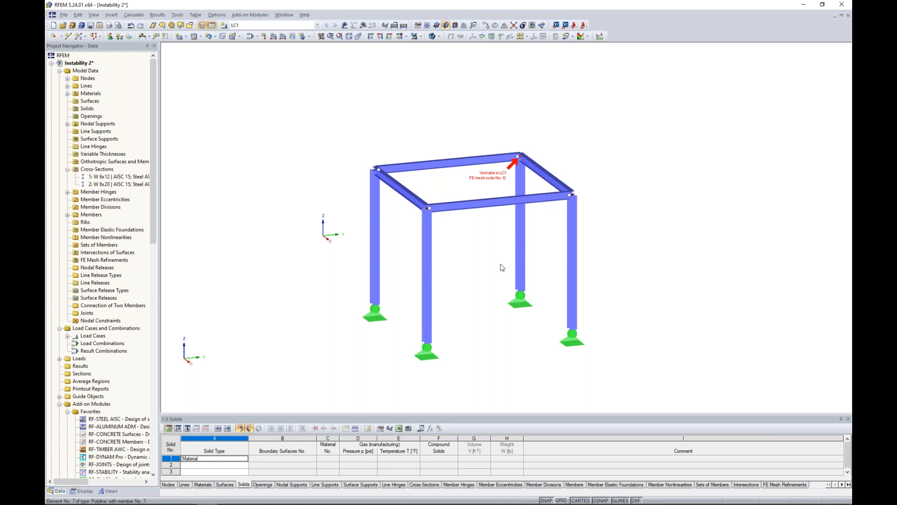
- Open the RF-STABILITY add-on module and try to calculate the eigenvalue analysis with axial forces from LC1
middle_click_drag(473, 256, 469, 221)
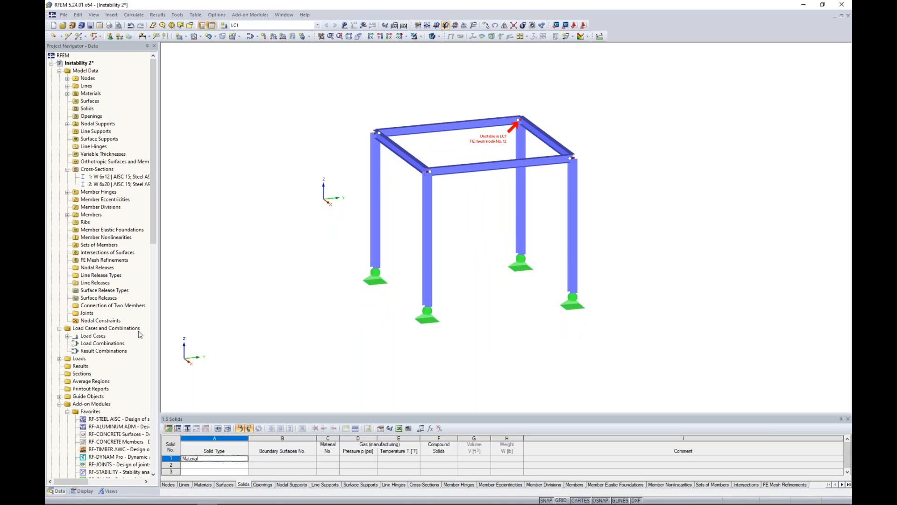
scroll(140, 334, "down", 4)
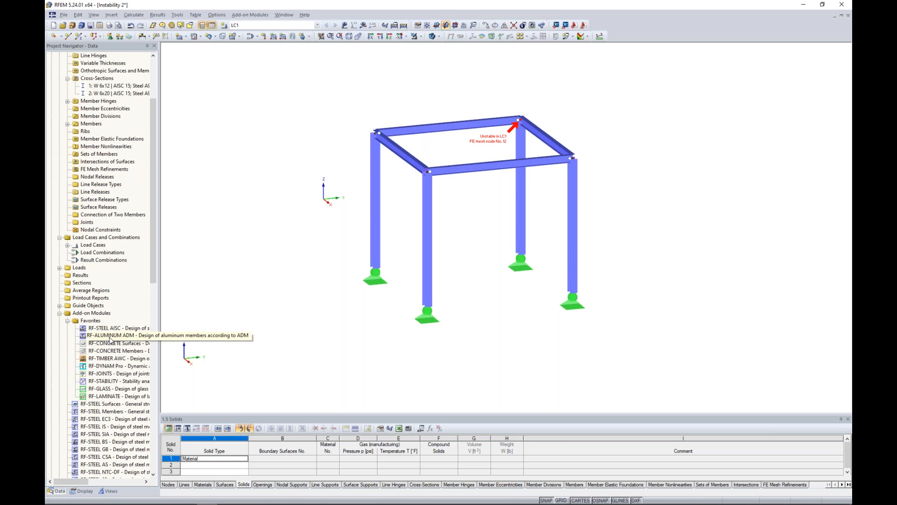
double_click(104, 383)
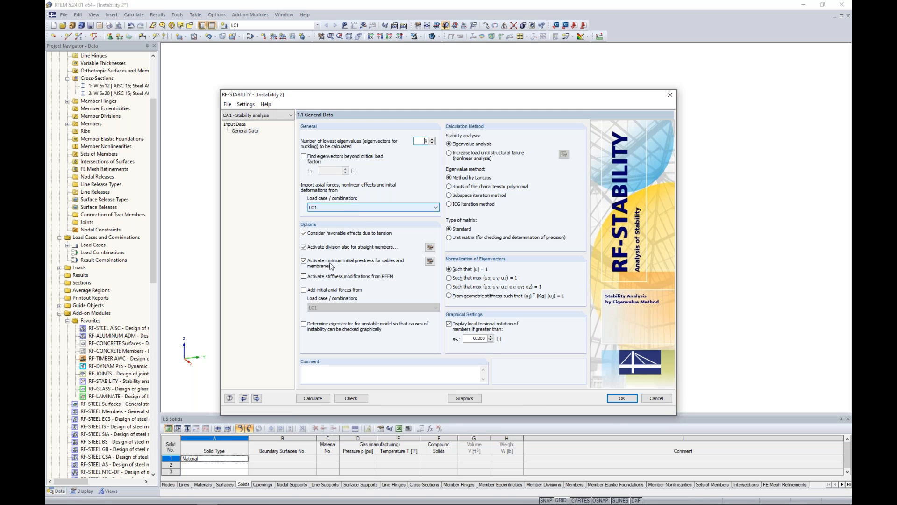
left_click(313, 397)
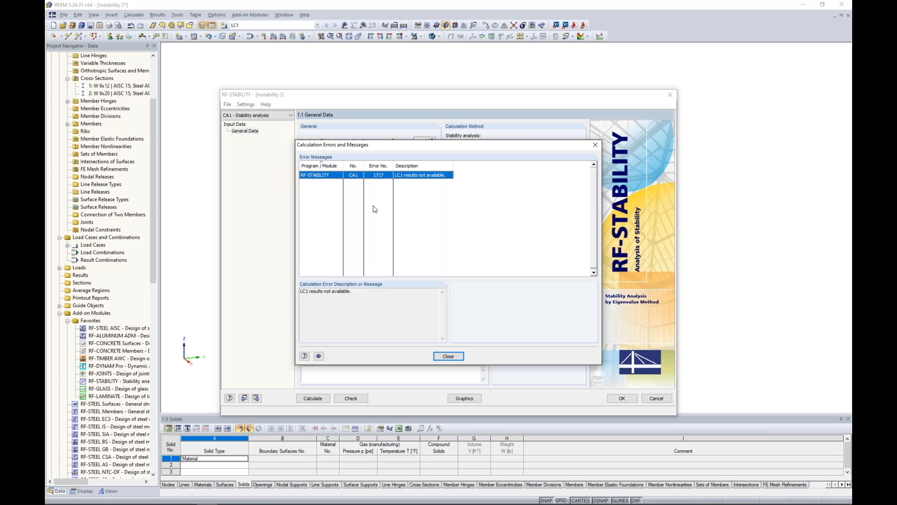
left_click(595, 146)
- Enable determining the eigenvector for an unstable model, calculate the stability analysis, and display its results graphically
left_click(304, 324)
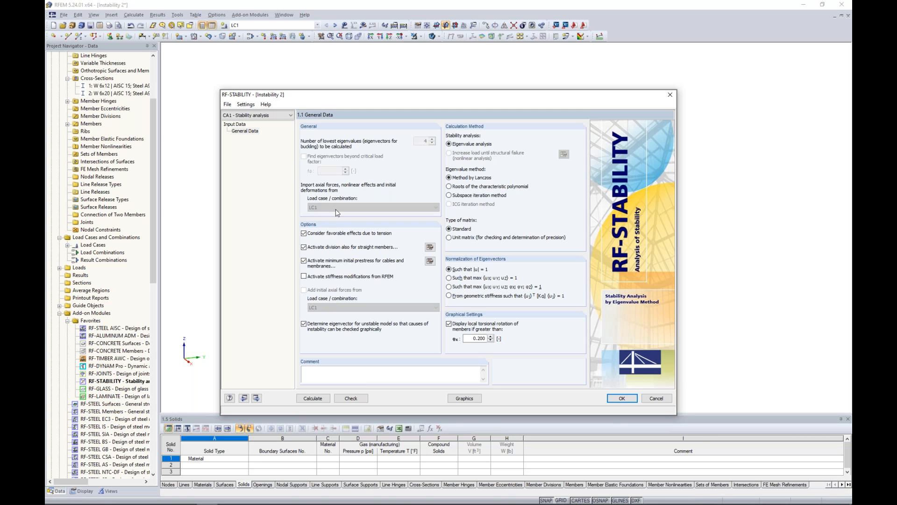
left_click(313, 398)
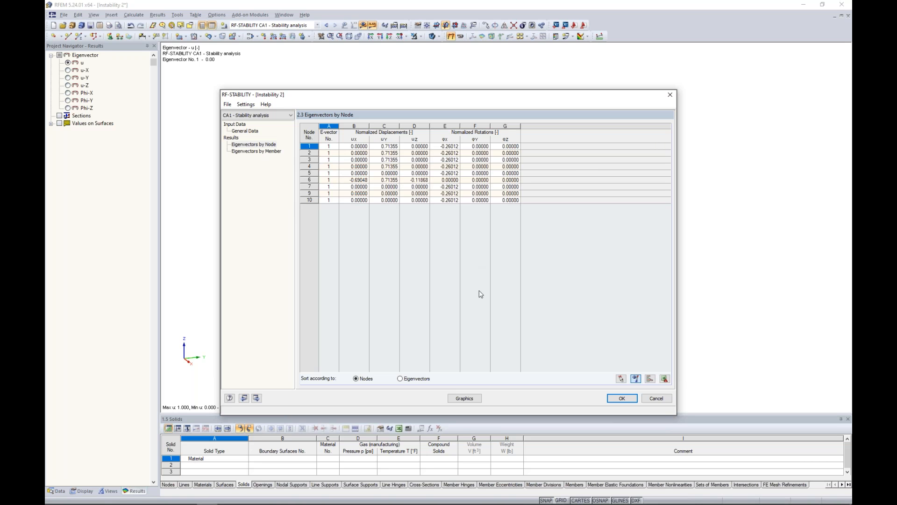
left_click(464, 399)
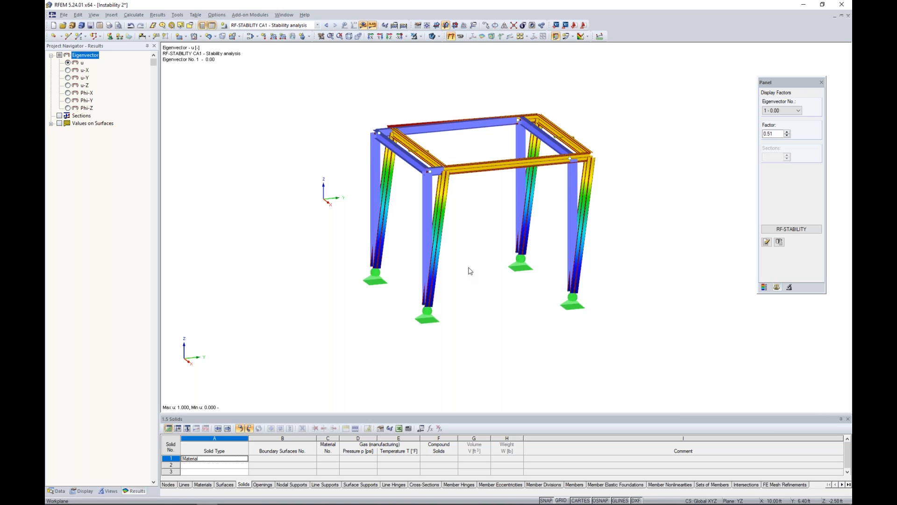
- Display the undeformed model as a wireframe and examine the mode shape from the opposite side of the frame
middle_click_drag(475, 275, 457, 265, "ctrl")
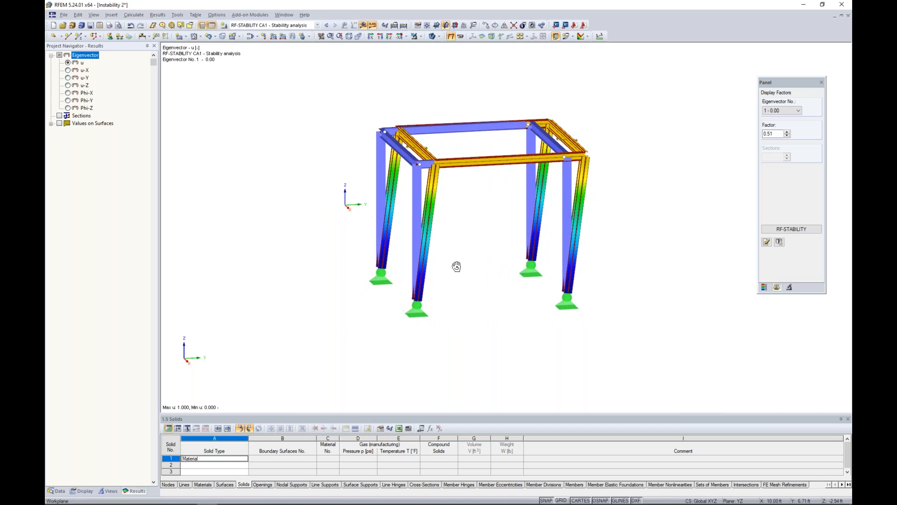
left_click(433, 36)
left_click(433, 36)
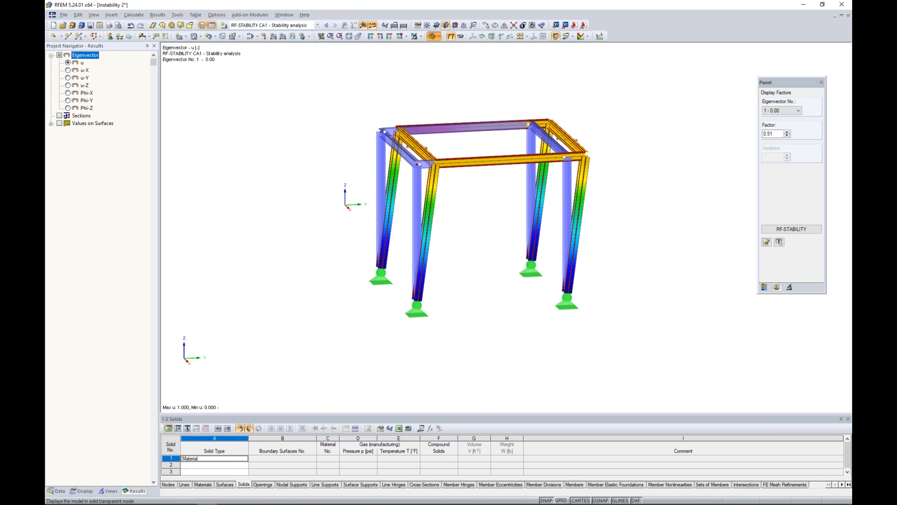
middle_click_drag(360, 208, 577, 235, "ctrl")
scroll(463, 192, "up", 3)
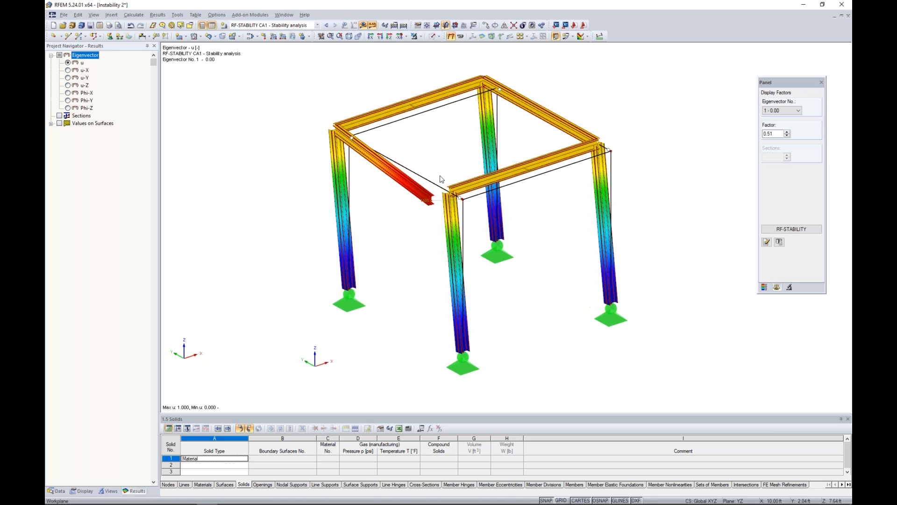
- Animate the eigenvector deformation of the frame, then stop the animation
left_click(460, 36)
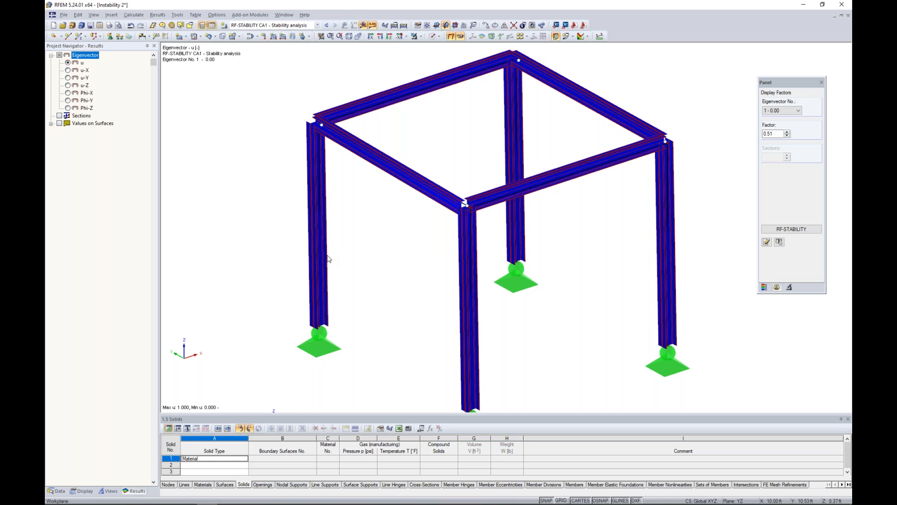
left_click(460, 36)
middle_click_drag(620, 204, 206, 187, "ctrl")
- Hide the stability results and inspect the beam-to-column joint at the detached beam corner up close
left_click(363, 24)
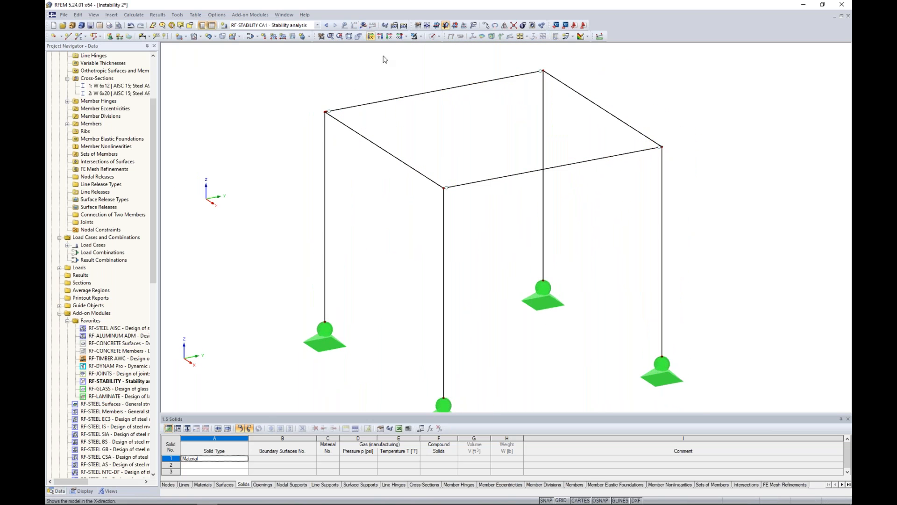
scroll(511, 157, "up", 5)
scroll(423, 159, "up", 5)
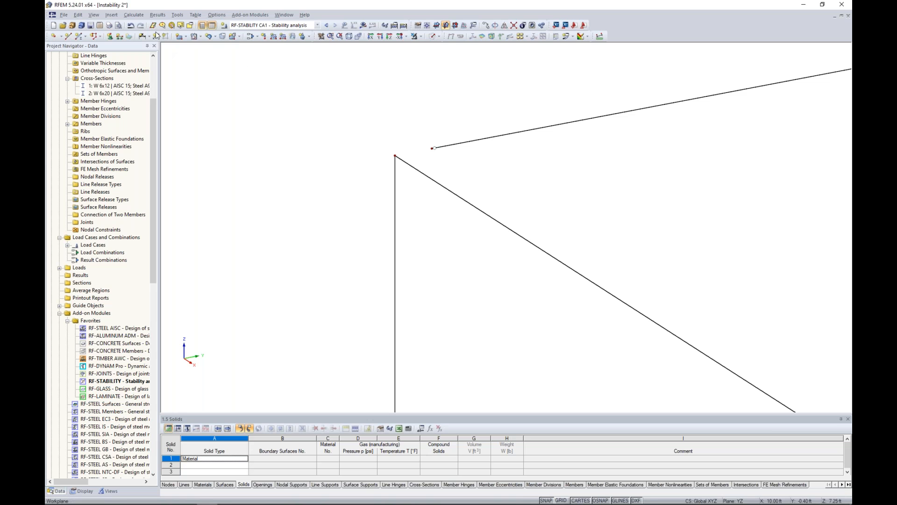
- Check the FE mesh setting for the maximum distance between a node and a line at full precision, leaving the settings unchanged
left_click(134, 15)
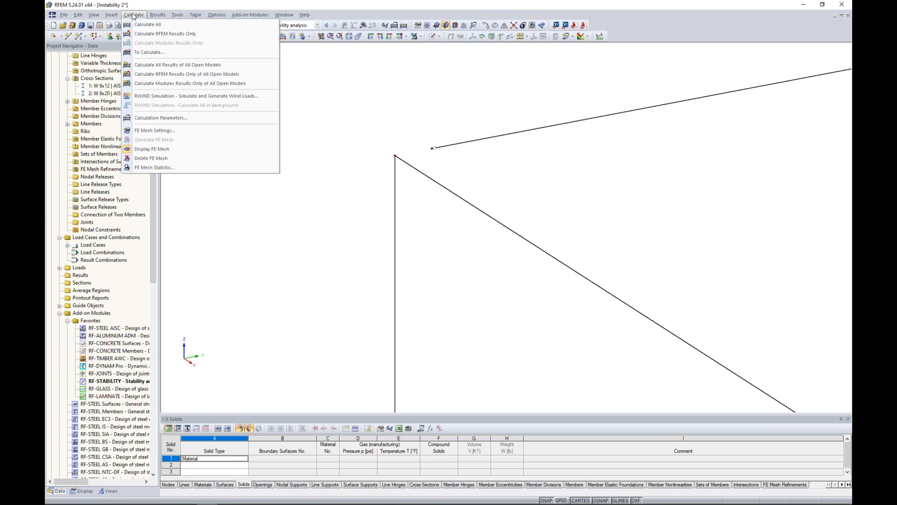
left_click(154, 130)
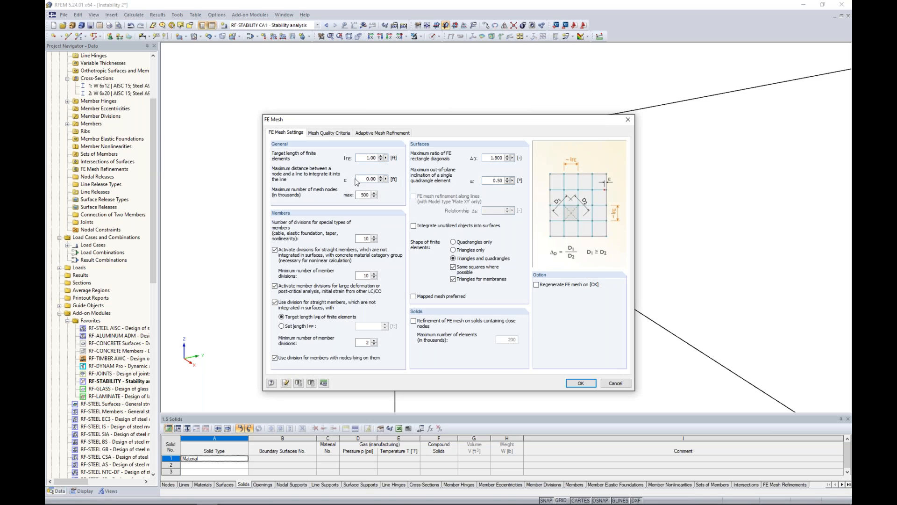
left_click(360, 179)
left_click(386, 179)
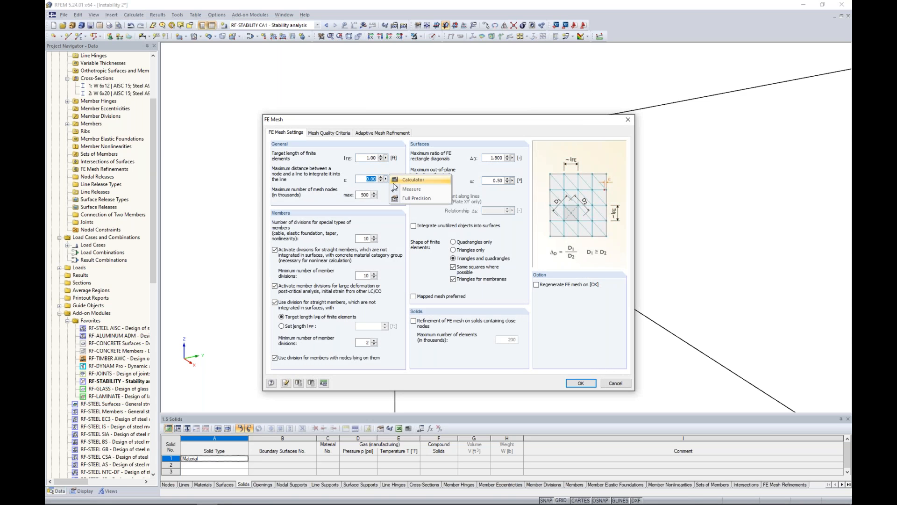
left_click(408, 204)
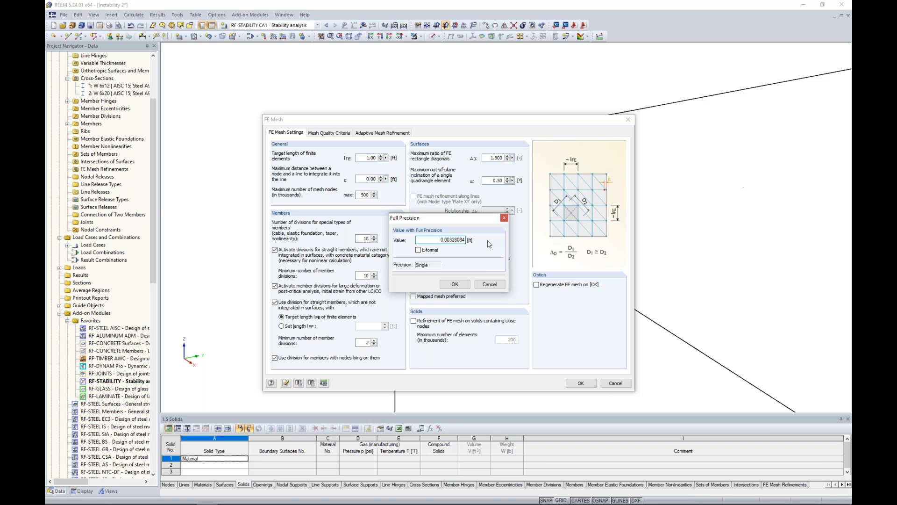
left_click(493, 285)
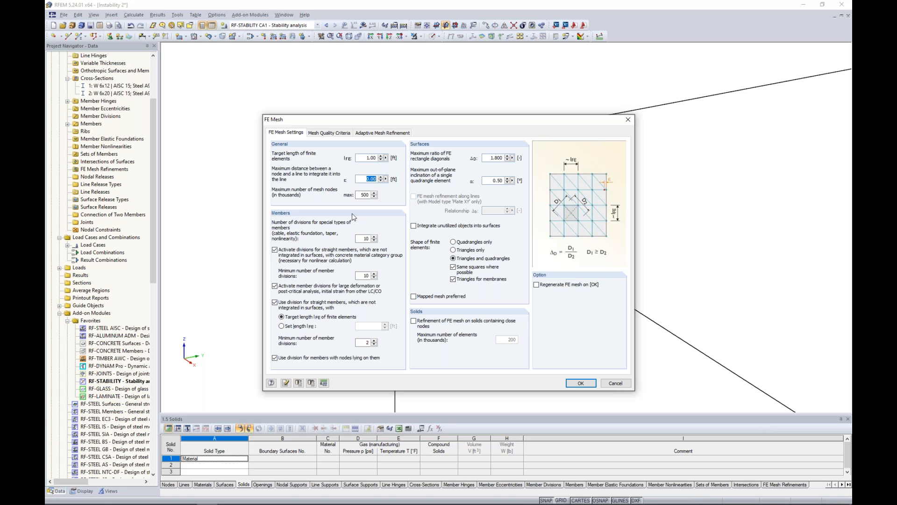
left_click(615, 383)
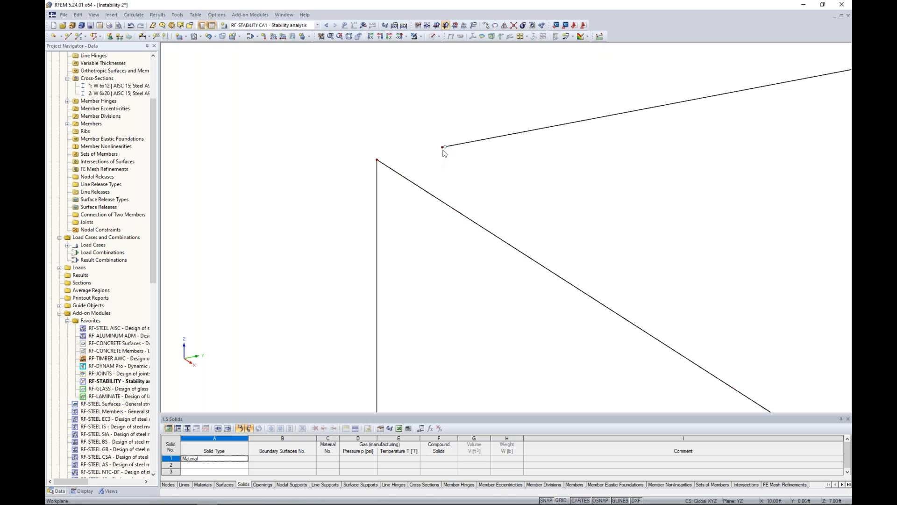
- Move the detached beam's end node onto the column's top node and display the whole frame in solid rendering
left_click_drag(443, 150, 377, 160)
scroll(515, 181, "down", 15)
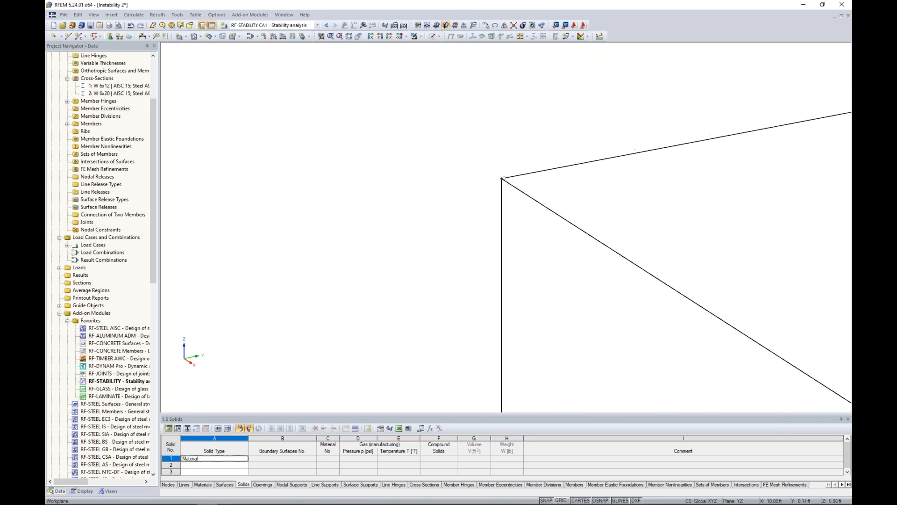
middle_click_drag(529, 188, 384, 212)
left_click(431, 36)
scroll(411, 196, "up", 5)
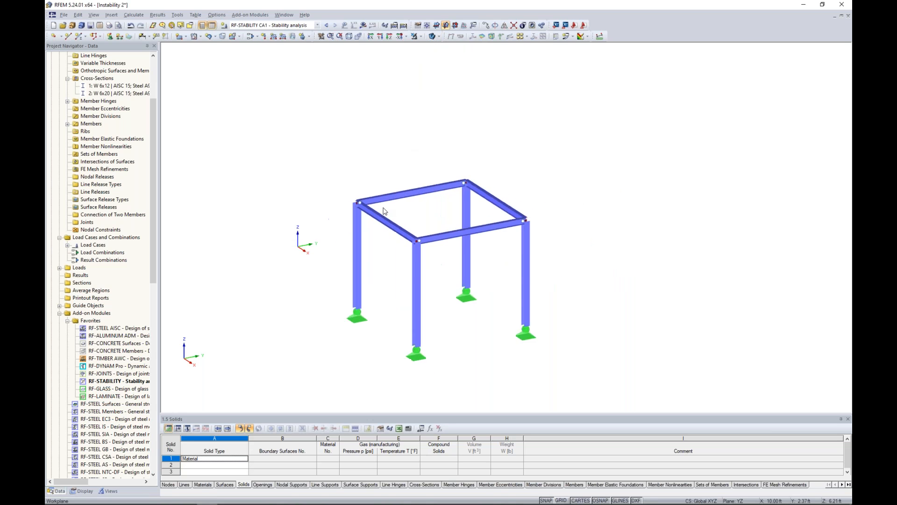
- Activate load case LC1, display its loads on the frame, and calculate its results
left_click(318, 25)
left_click(309, 38)
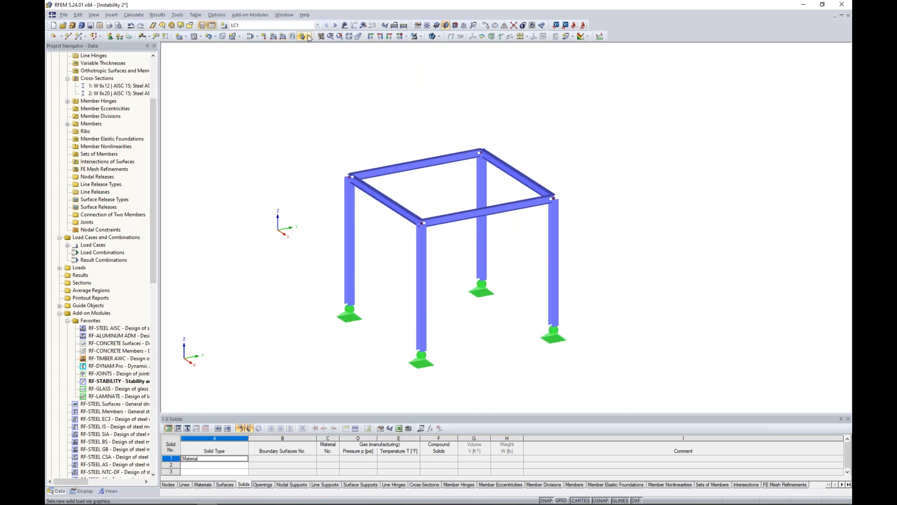
left_click(344, 26)
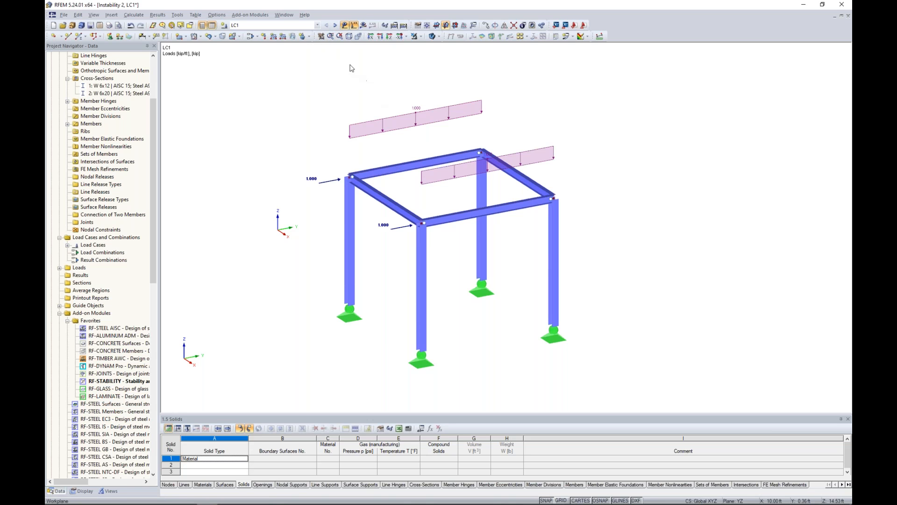
left_click(363, 26)
left_click(433, 269)
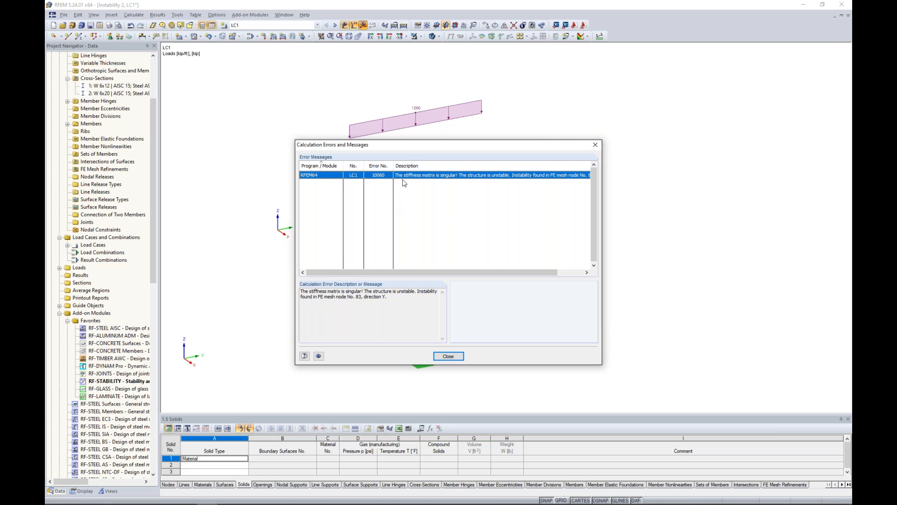
- Read the LC1 calculation error alongside the flagged location on the frame, close the message, and hide the loads
left_click_drag(407, 145, 647, 158)
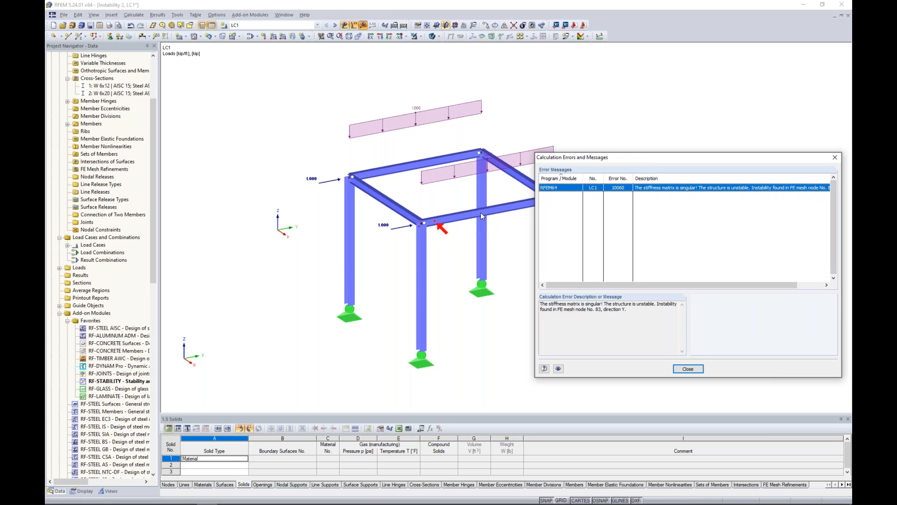
left_click_drag(619, 159, 507, 132)
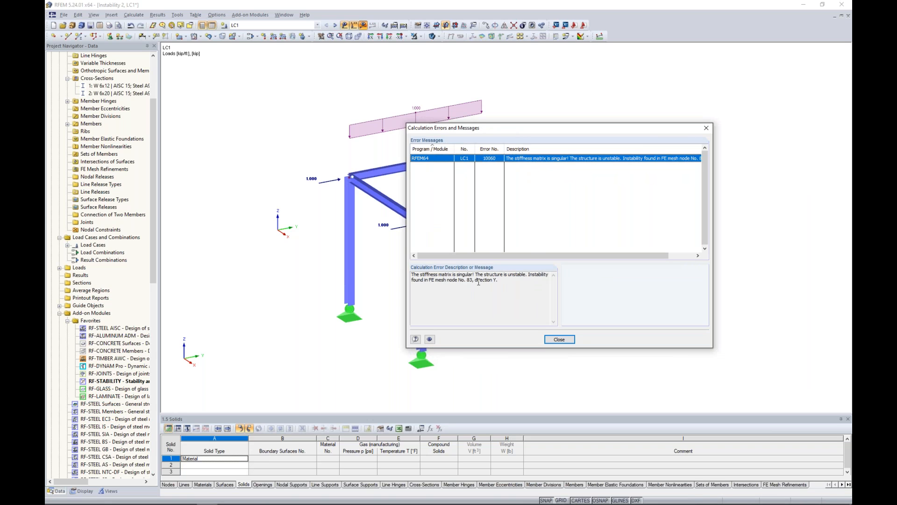
left_click_drag(476, 281, 487, 281)
left_click(502, 282)
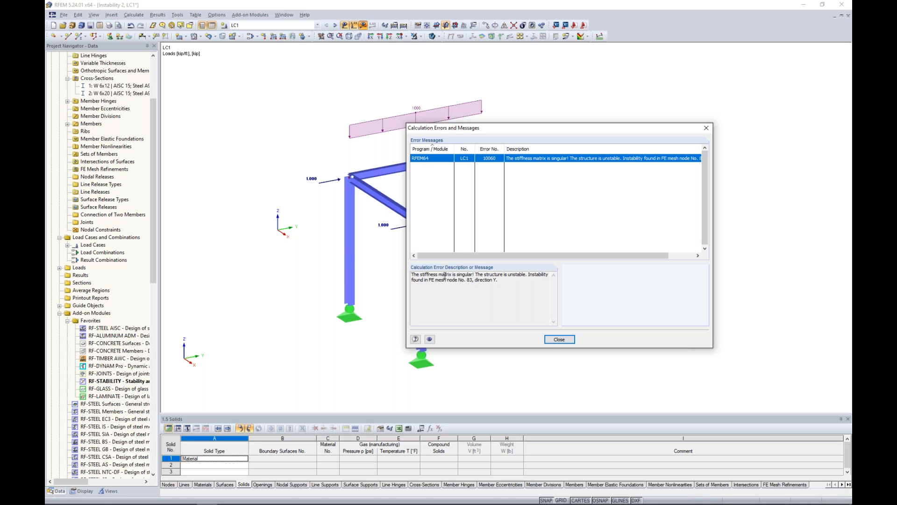
left_click(546, 340)
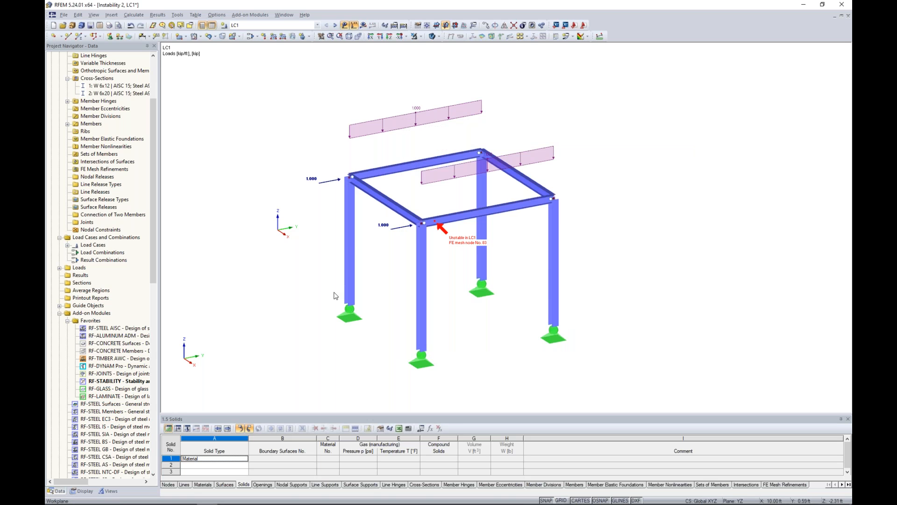
left_click(345, 24)
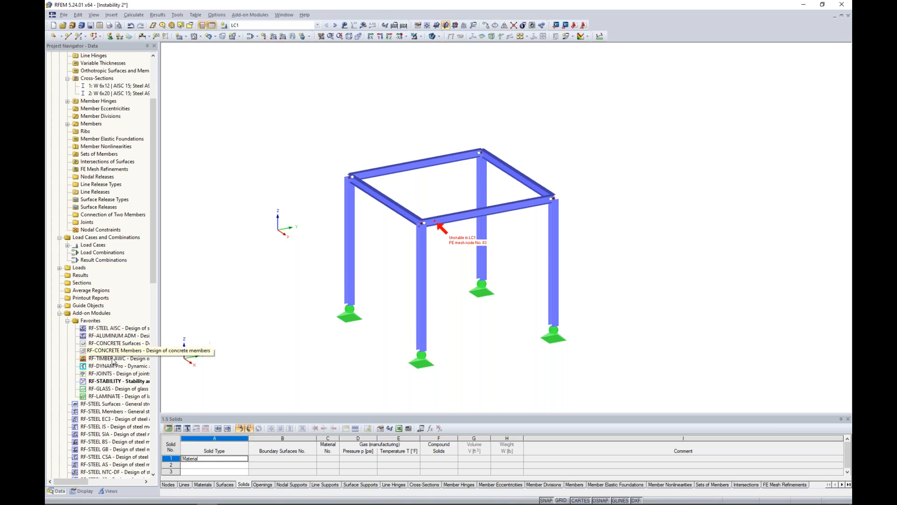
- Recalculate the RF-STABILITY analysis for the reconnected frame and display its eigenvector graphically
double_click(112, 381)
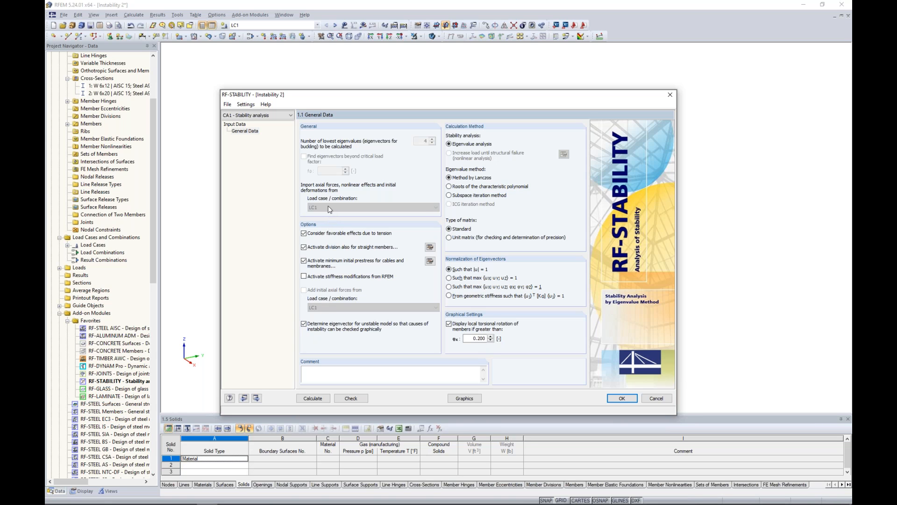
left_click(313, 398)
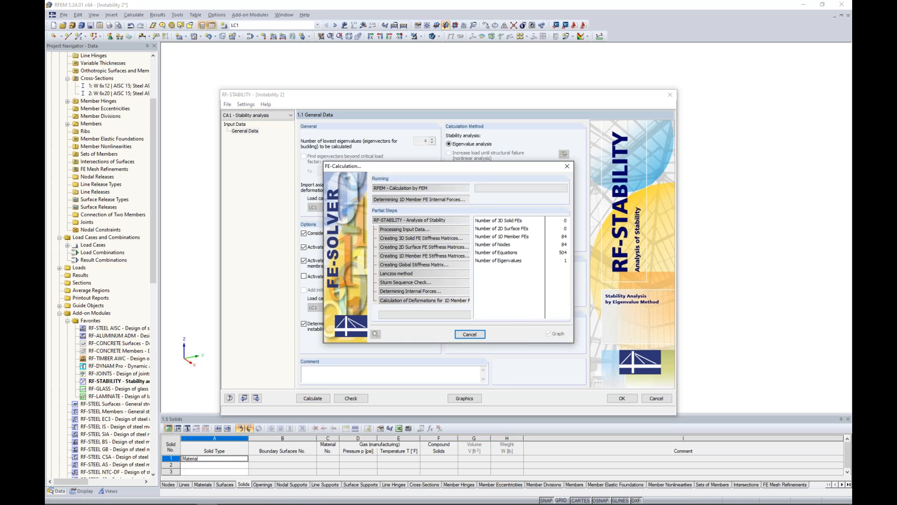
left_click(459, 400)
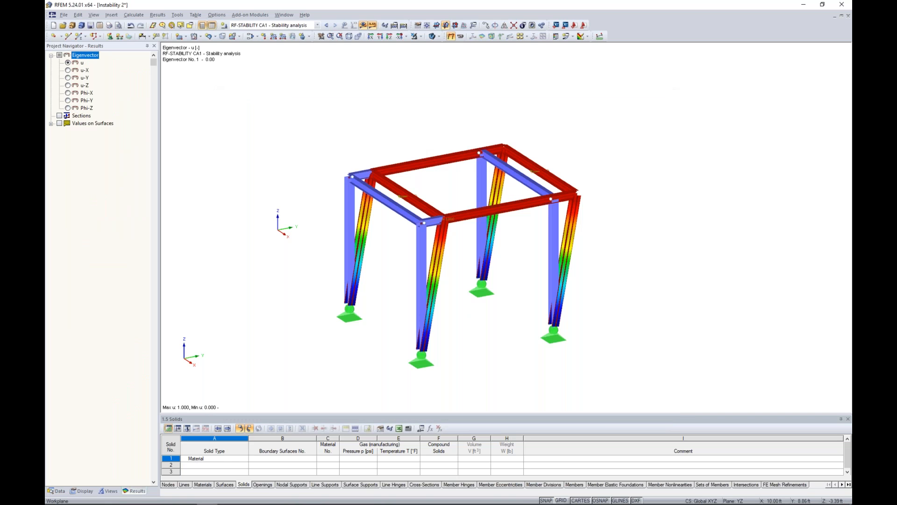
- Examine the frame's sway mode with the display factor raised to 1.51 and returned to 0.51, and hide the results
middle_click_drag(520, 334, 499, 324, "ctrl")
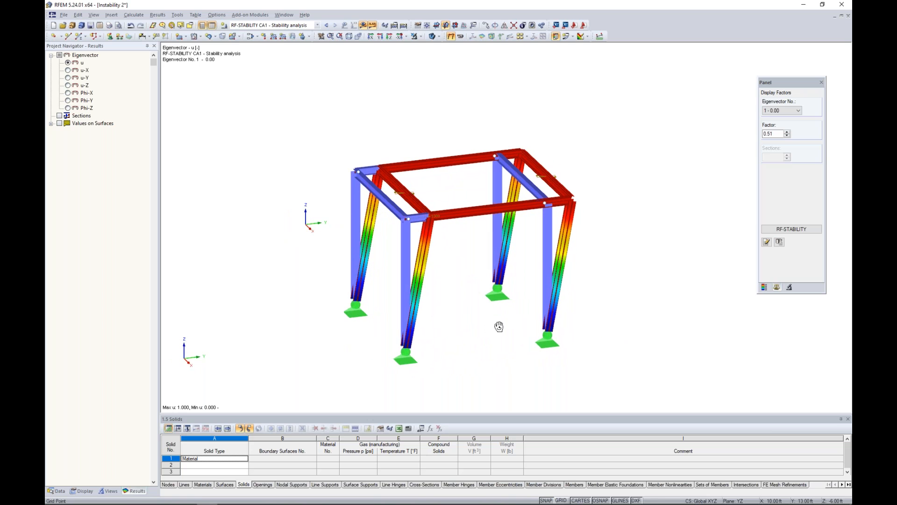
scroll(457, 369, "up", 2)
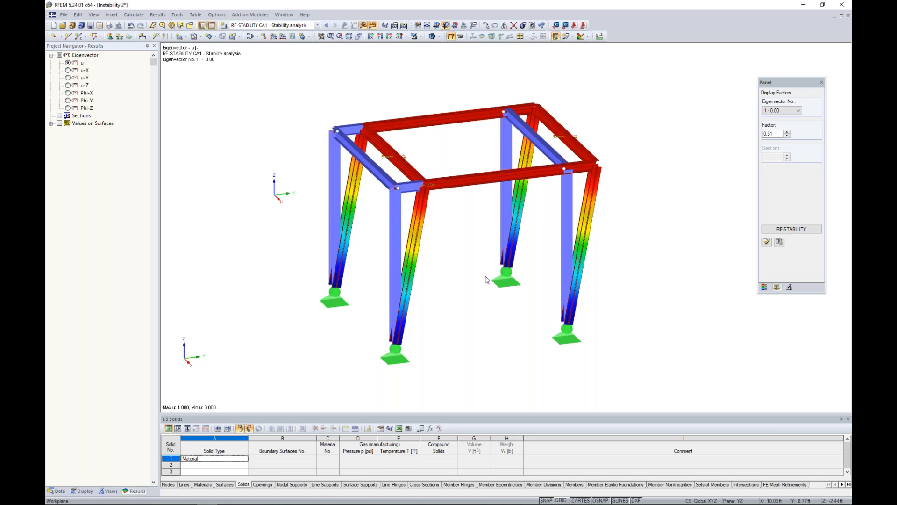
left_click(788, 132)
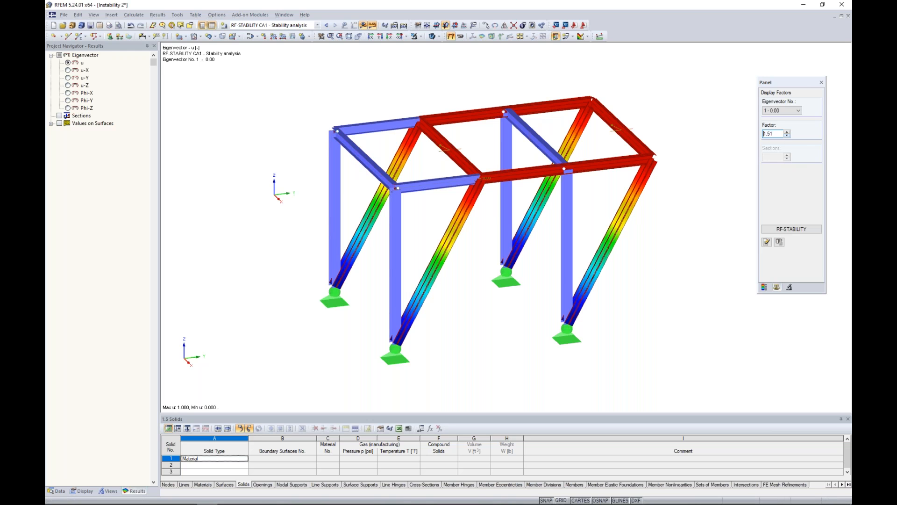
type("0.76")
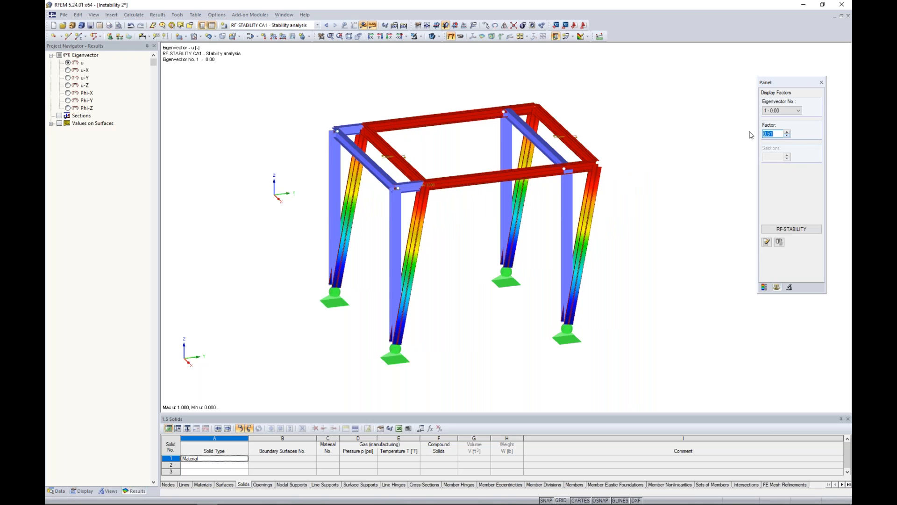
left_click(363, 25)
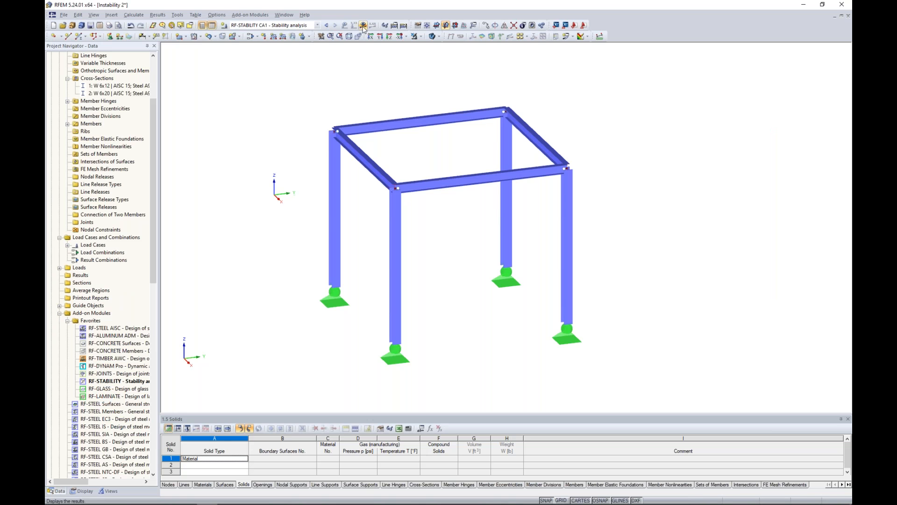
- Start a new member and choose the AISC 15 rolled angle L 3-1/2x3-1/2x3/8 as its cross-section
left_click(78, 38)
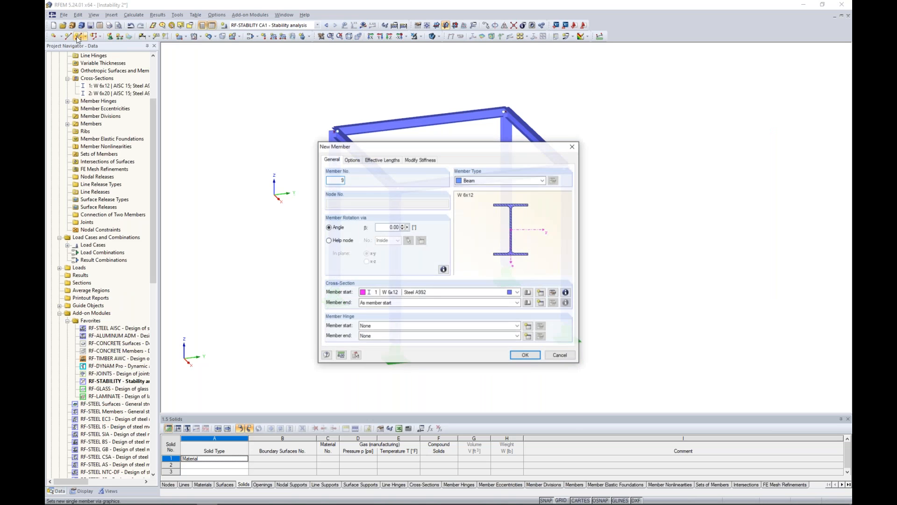
left_click(528, 293)
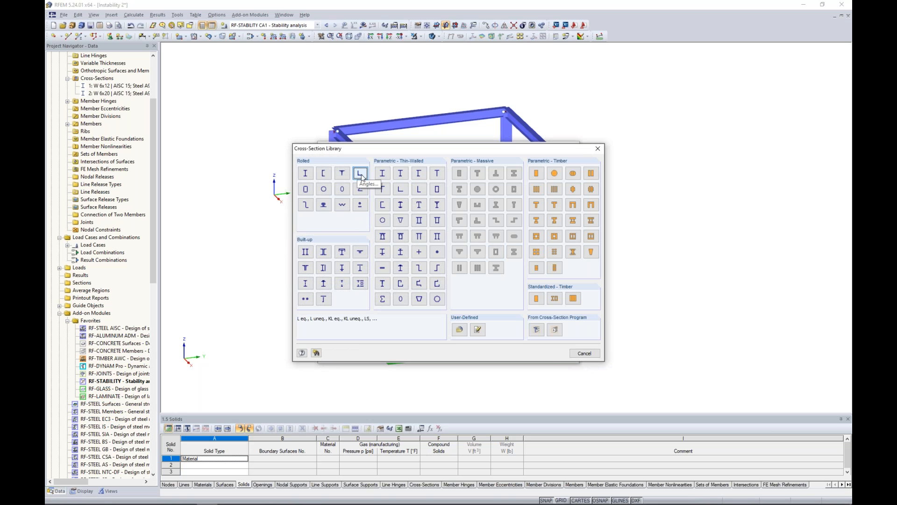
left_click(360, 175)
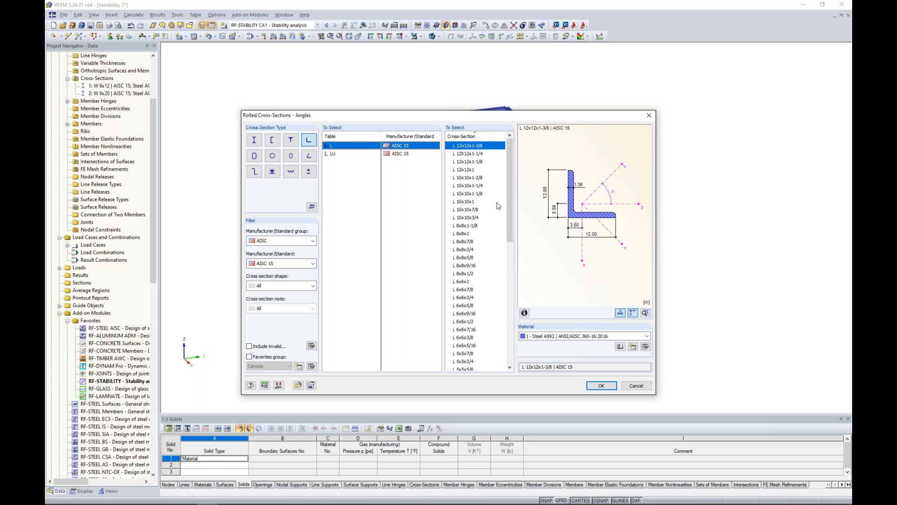
left_click_drag(509, 209, 508, 291)
scroll(488, 295, "down", 1)
left_click(474, 281)
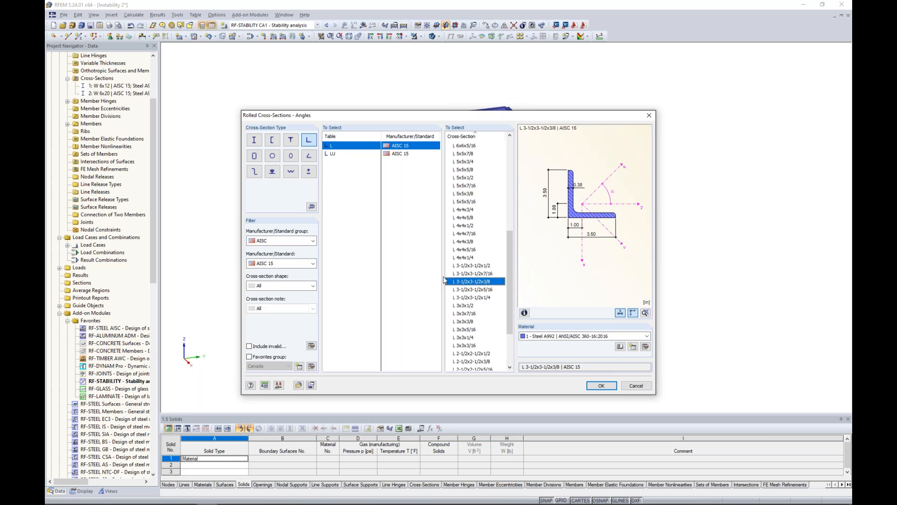
- Assign Steel A36 from the material library to the angle and apply the cross-section to the new member
left_click(622, 348)
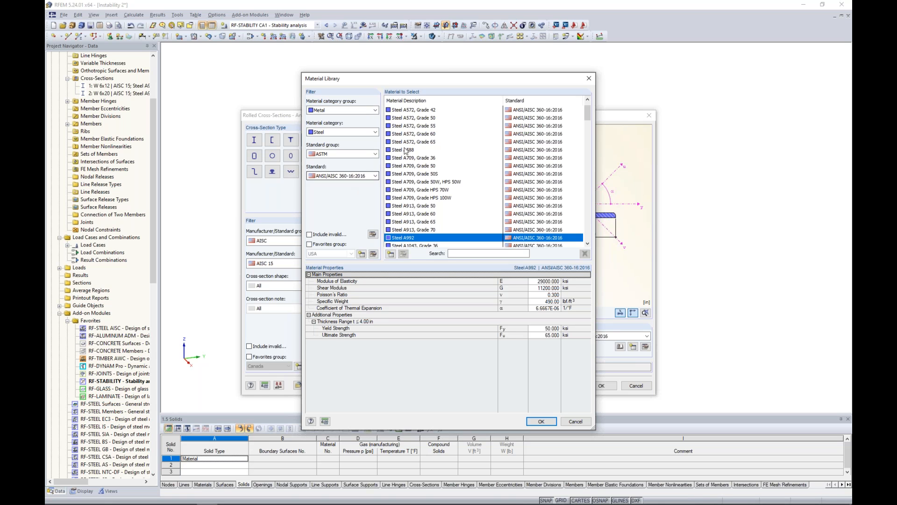
scroll(431, 159, "up", 1)
left_click(409, 111)
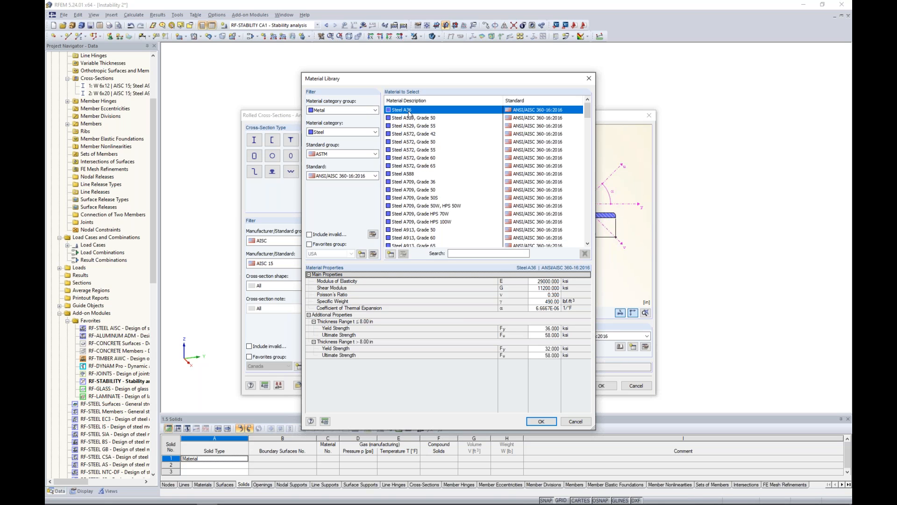
left_click(541, 421)
left_click(602, 385)
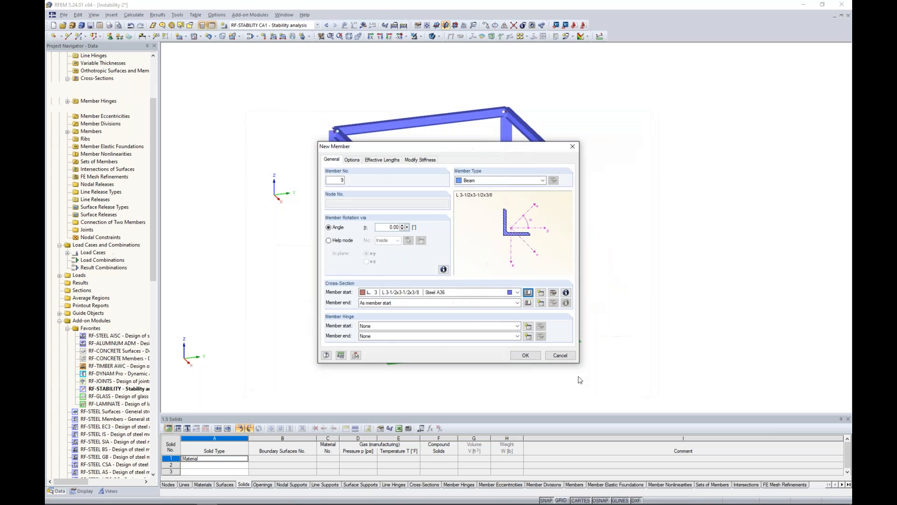
- Set the member type to Tension and draw one diagonal brace from column base to opposite column top in both Y-direction frame sides
left_click(504, 181)
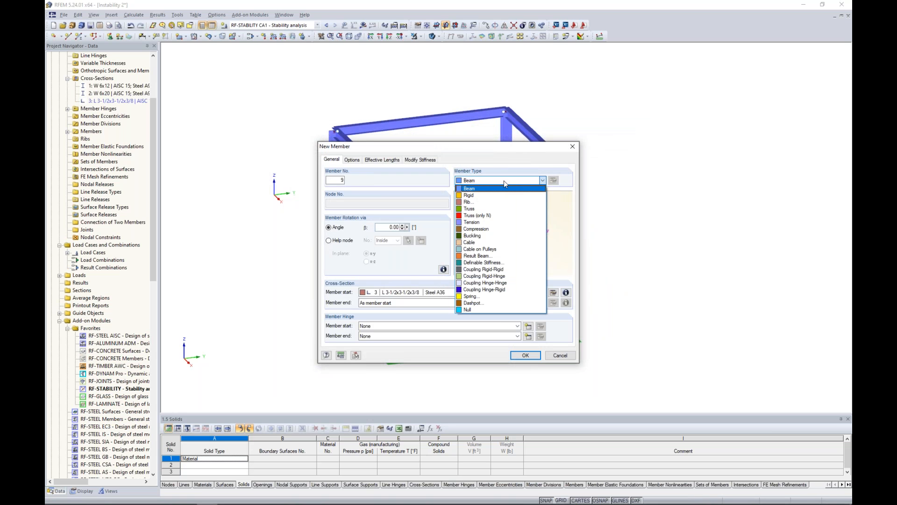
left_click(494, 222)
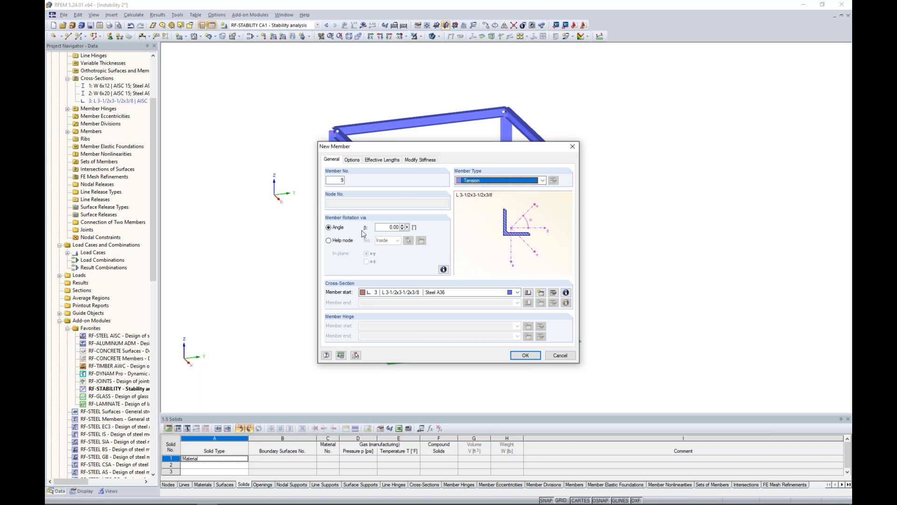
left_click(525, 355)
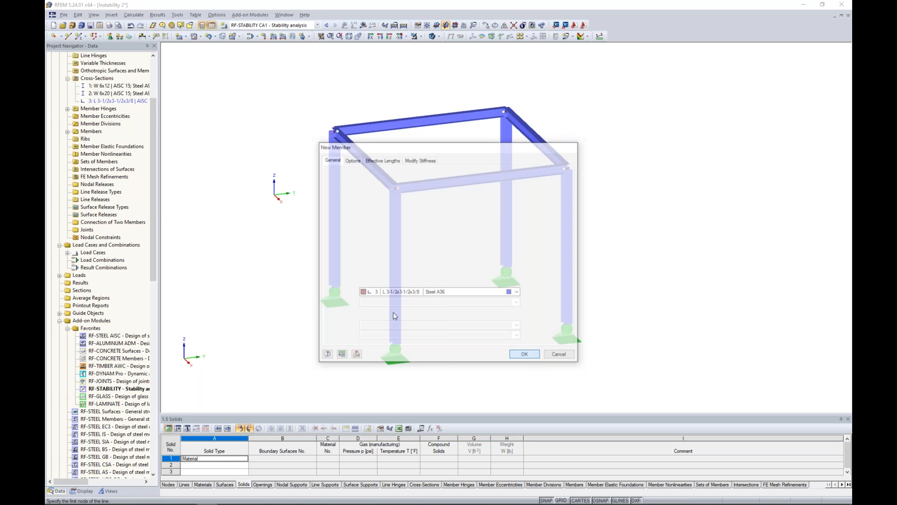
left_click(395, 343)
left_click(566, 169)
left_click(334, 286)
left_click(506, 111)
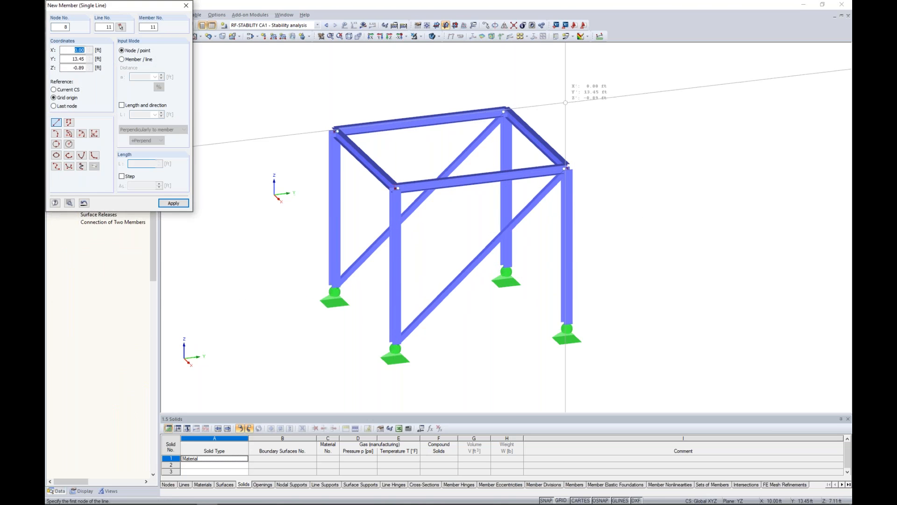
- End the brace placement, activate load case LC1 and calculate its deformation results
key("Escape")
left_click(317, 26)
left_click(276, 32)
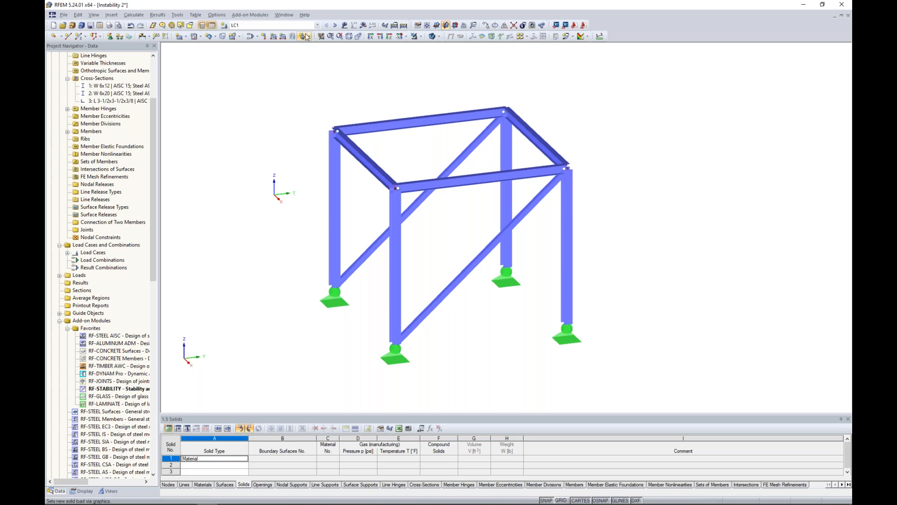
left_click(363, 25)
left_click(432, 269)
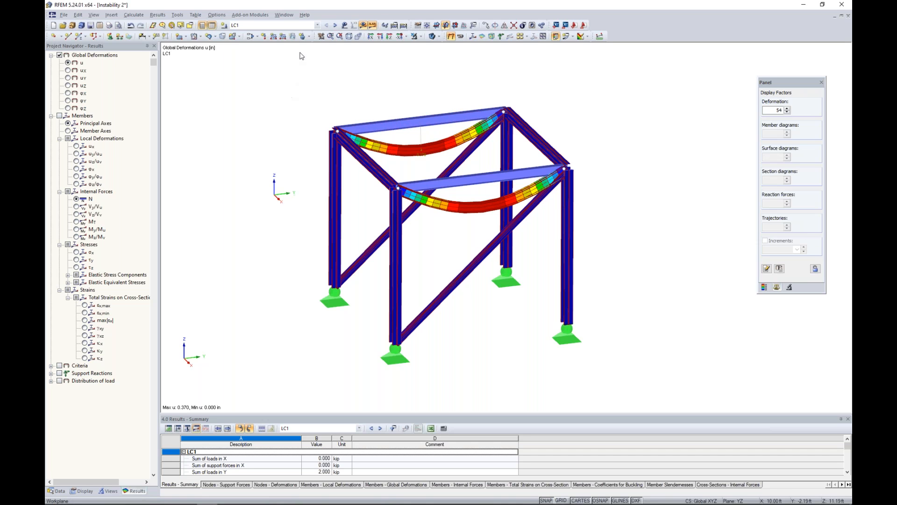
- Switch to the open model Instability 3 and enlarge the arched frame structure in the view
left_click(285, 15)
left_click(313, 131)
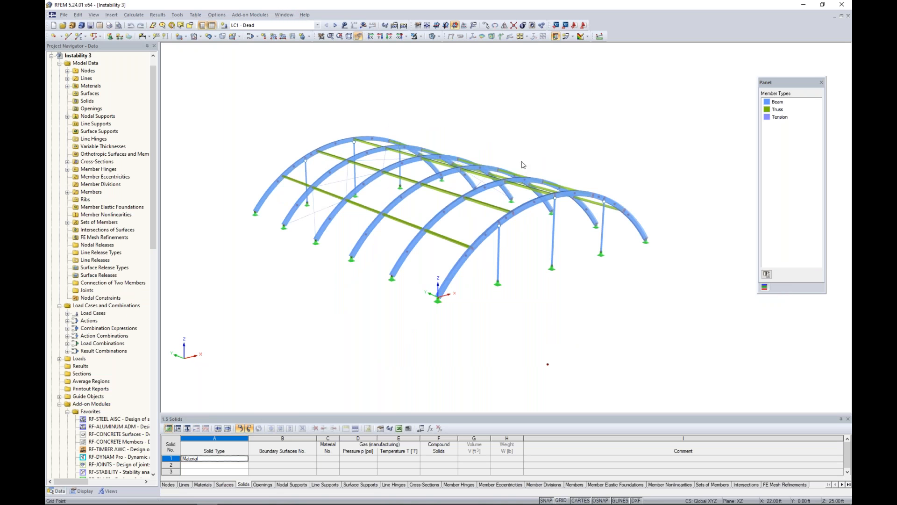
scroll(523, 165, "up", 1)
middle_click_drag(523, 164, 531, 161)
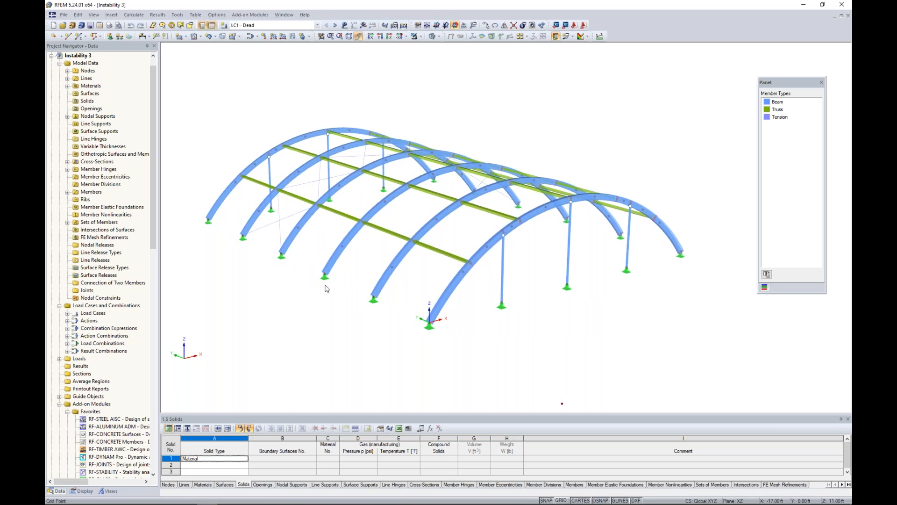
- Color the model with the Standard scheme, then return the graphic coloring to Member Type
left_click(84, 491)
scroll(103, 375, "down", 10)
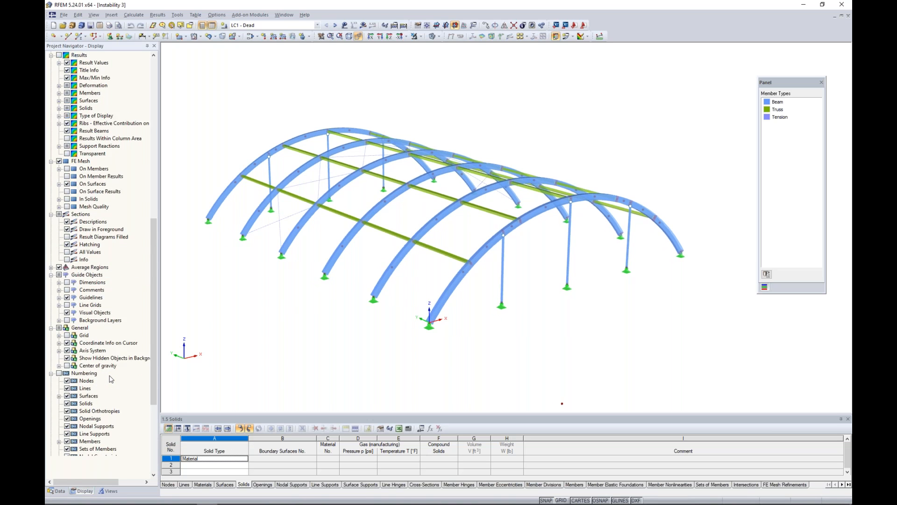
left_click(68, 335)
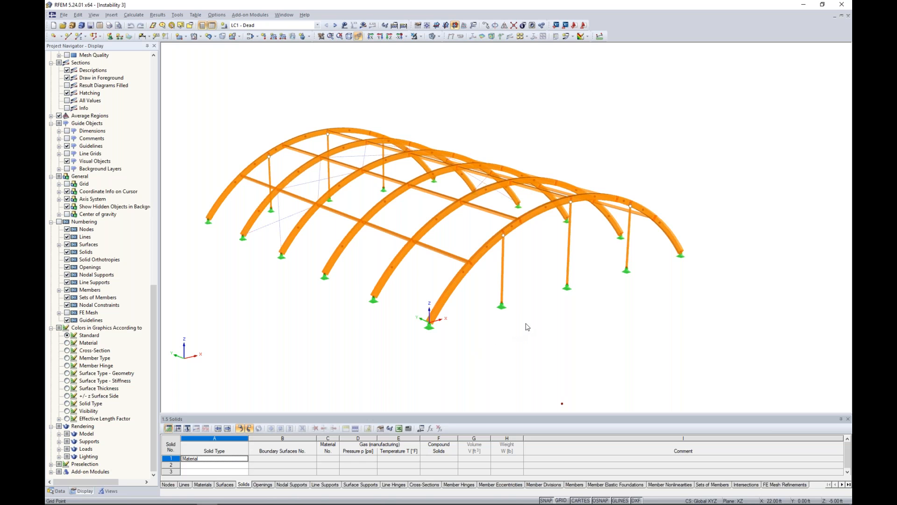
middle_click_drag(549, 337, 593, 339)
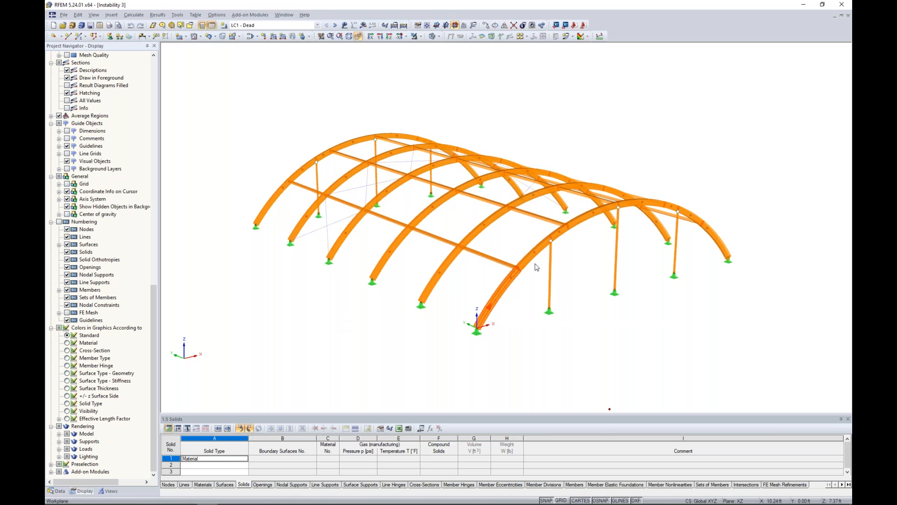
left_click(67, 358)
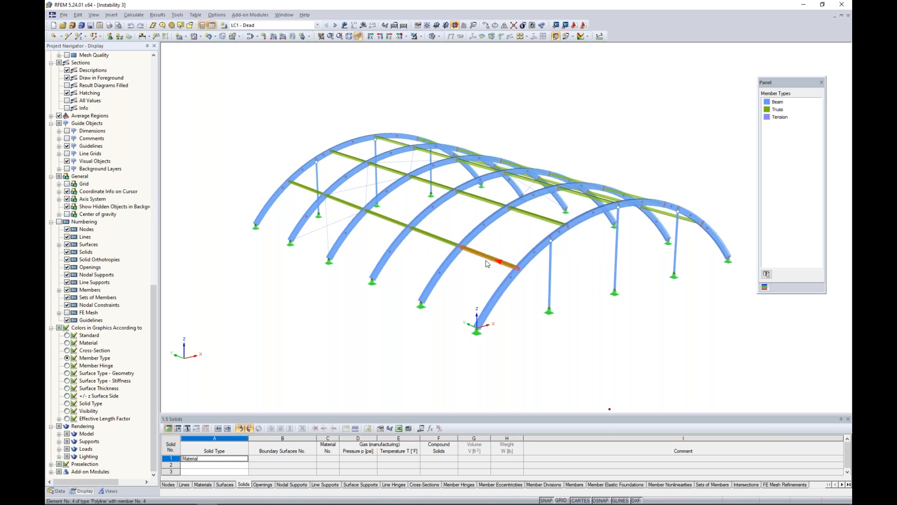
- Check the member type and cross-section of a diagonal brace at the arches' base and leave it unchanged
middle_click_drag(466, 265, 497, 280, "ctrl")
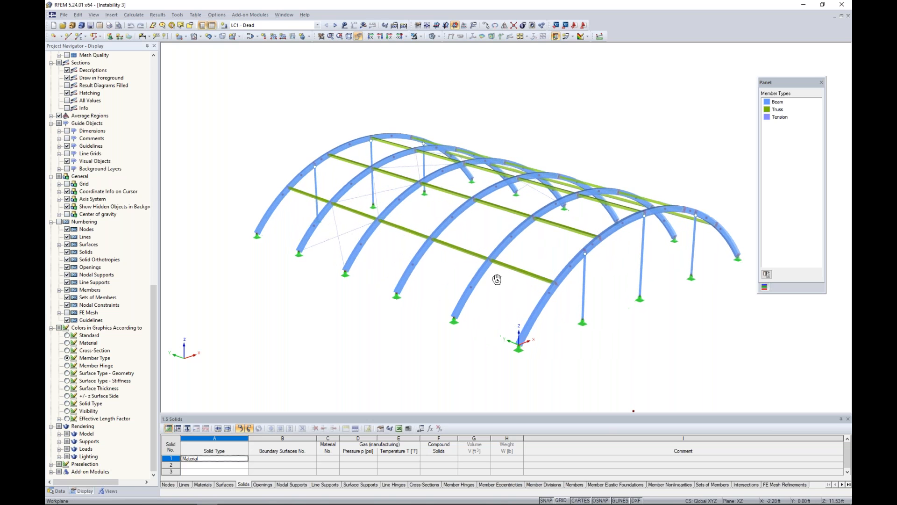
double_click(345, 234)
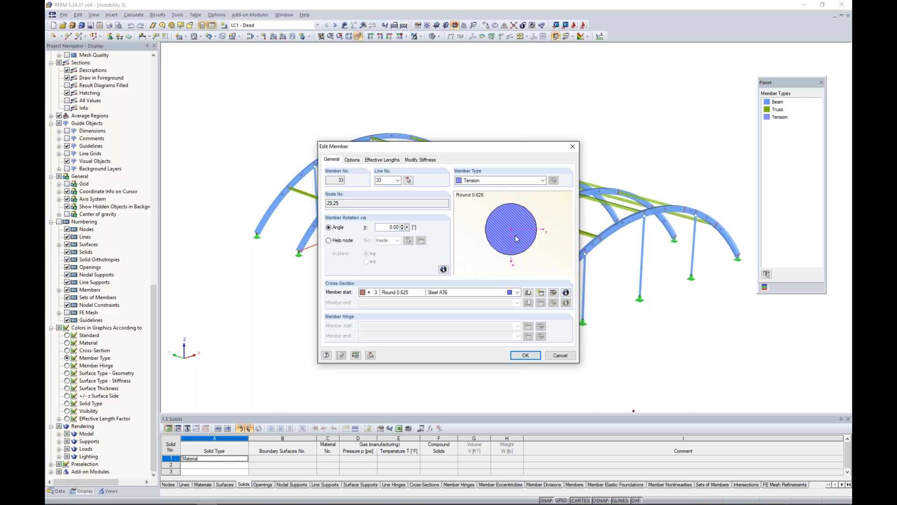
left_click(572, 355)
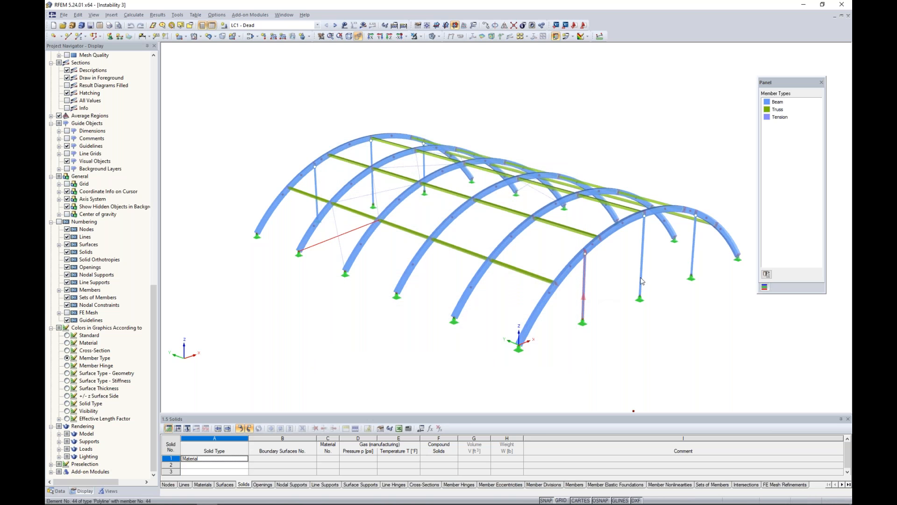
- Display the LC1 Dead loads and examine them on the arches and bracing from several angles
scroll(652, 304, "down", 2)
middle_click_drag(657, 322, 607, 303, "ctrl")
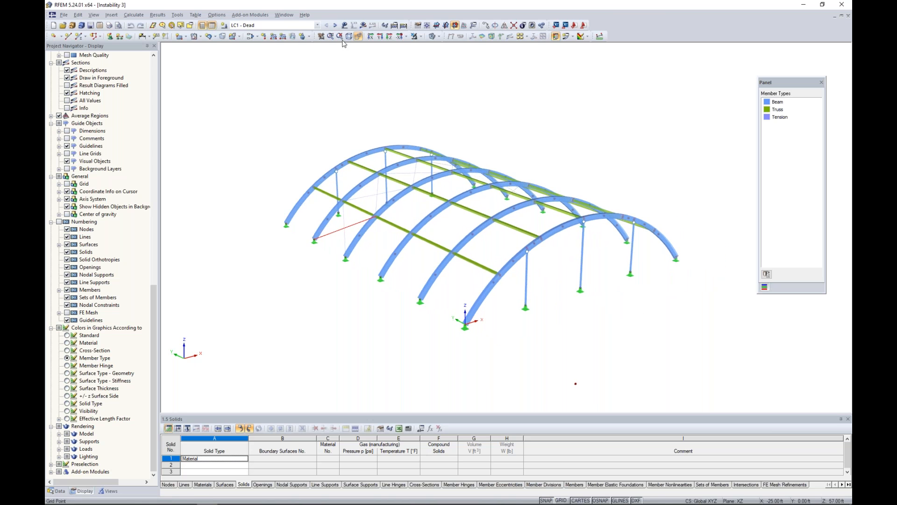
left_click(344, 26)
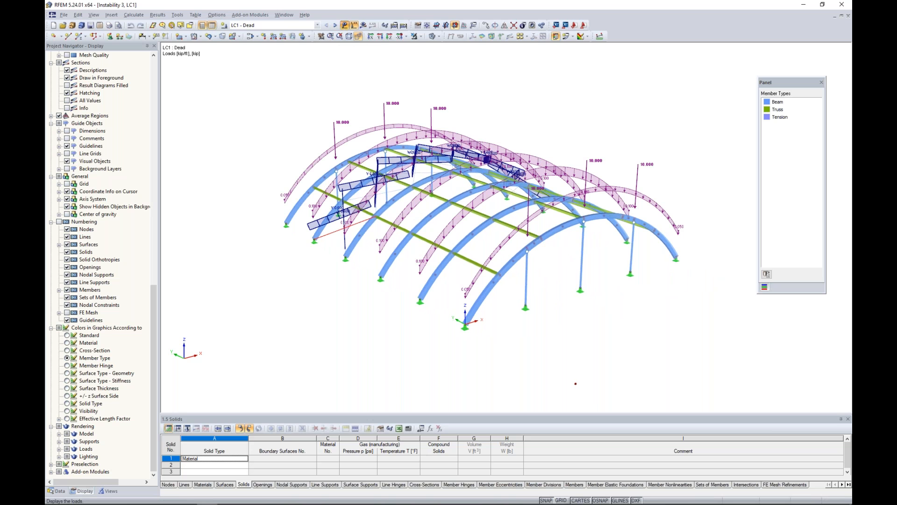
middle_click_drag(491, 118, 602, 113, "ctrl")
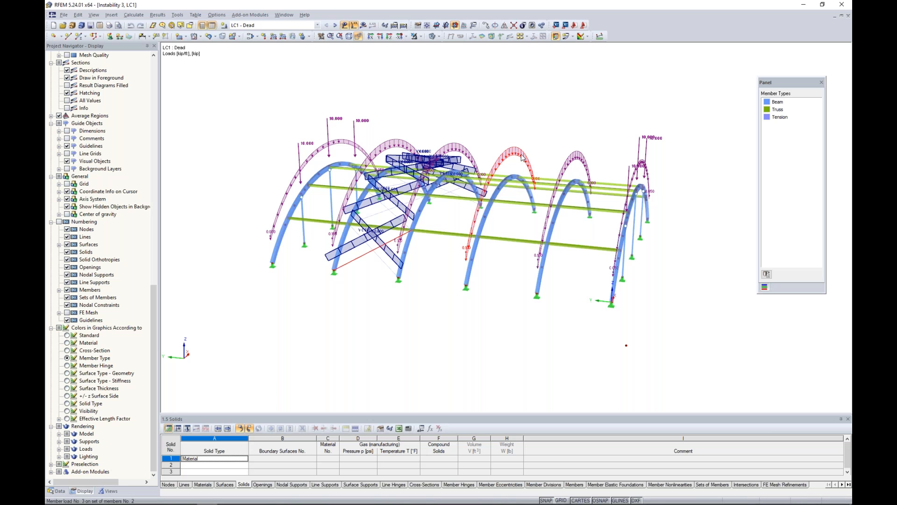
middle_click_drag(542, 129, 472, 134, "ctrl")
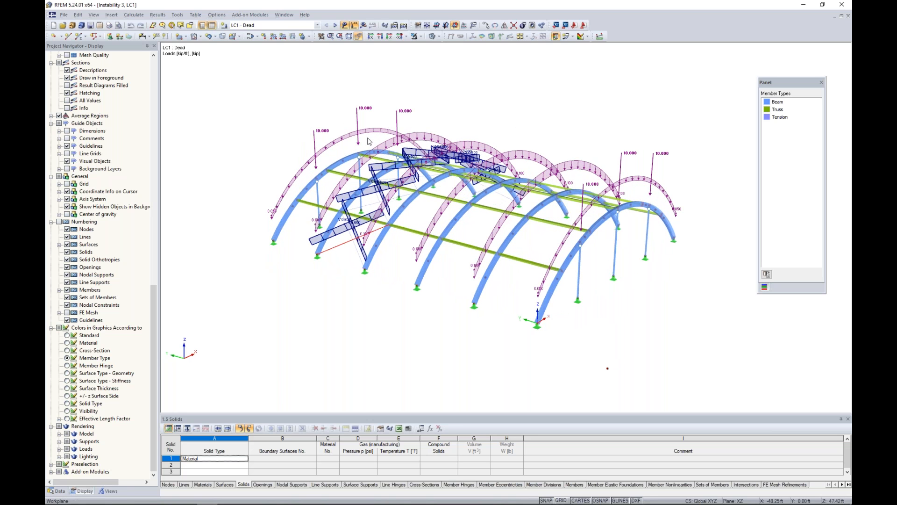
middle_click_drag(641, 206, 360, 225, "ctrl")
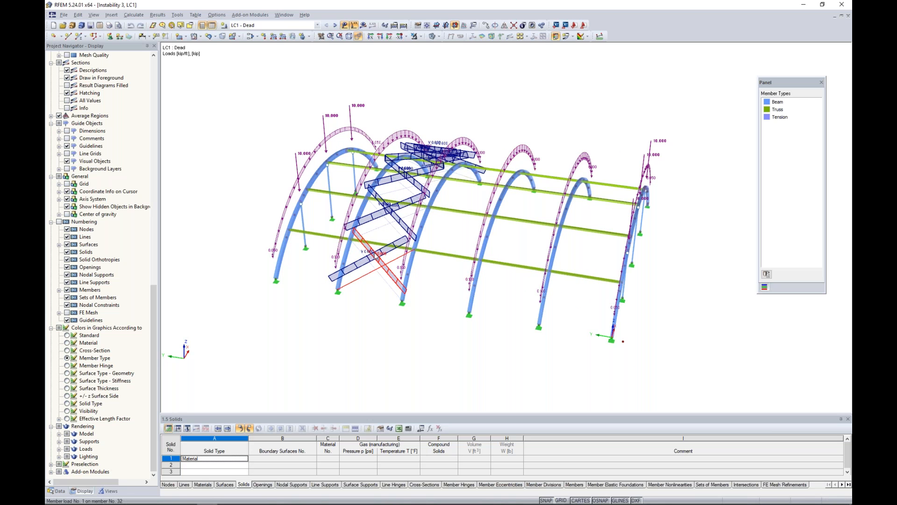
middle_click_drag(446, 341, 359, 336, "ctrl")
- Review the loads of LC2 Snow (Balanced) and LC3 Snow (Unbalanced) on the arches
left_click(335, 25)
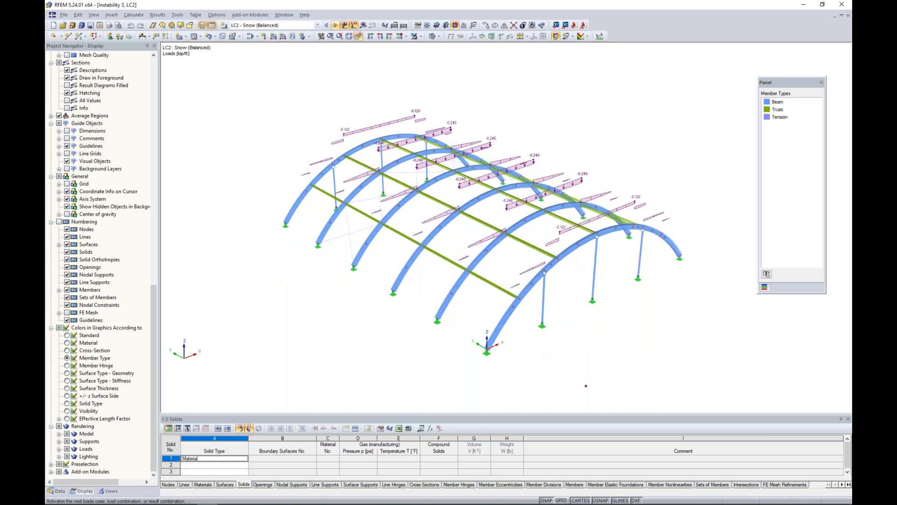
middle_click_drag(491, 112, 573, 114, "ctrl")
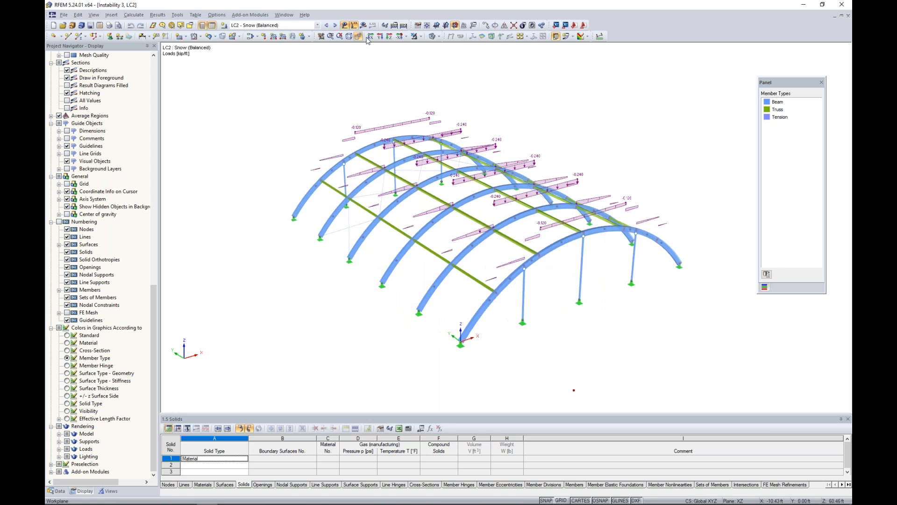
left_click(336, 25)
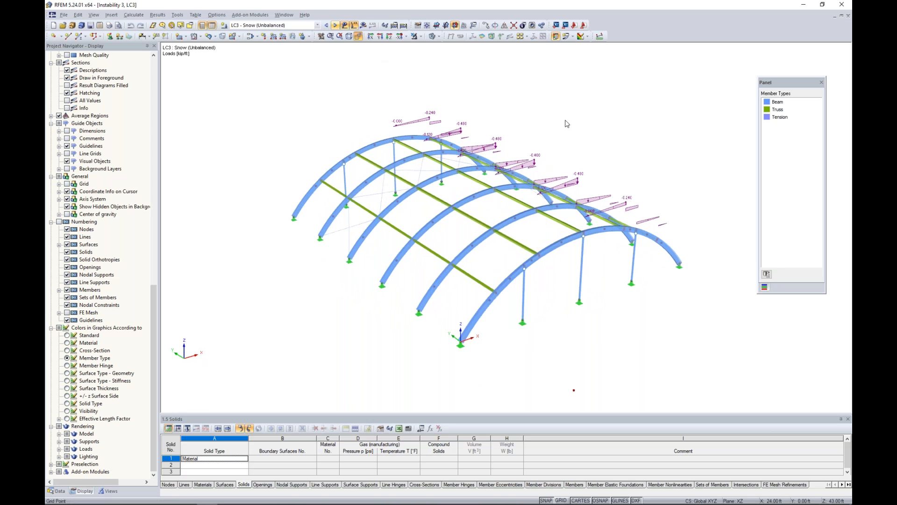
mouse_move(571, 127)
middle_mouse_down("ctrl")
mouse_move(507, 110)
mouse_move(576, 140)
mouse_move(566, 135)
middle_mouse_up("ctrl")
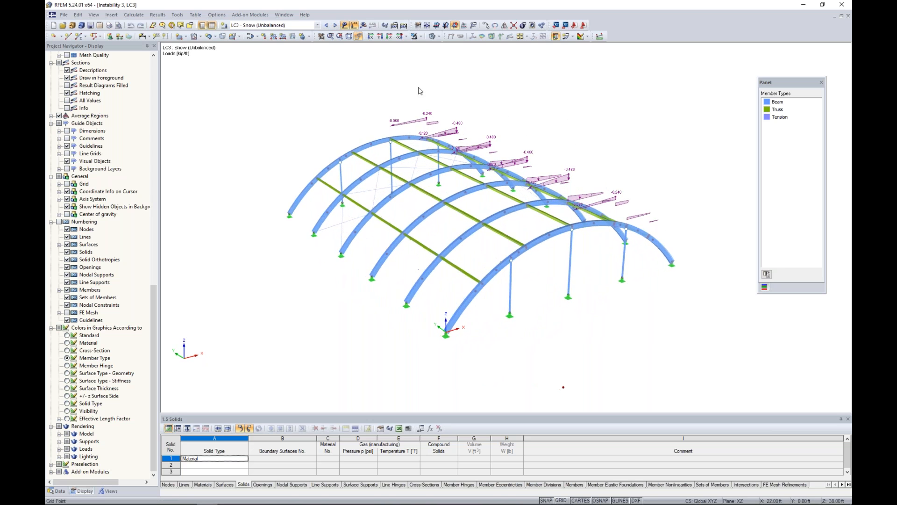
- Activate load combination CO2 (1.2D + 0.5S1), hide its loads and run its calculation
left_click(335, 25)
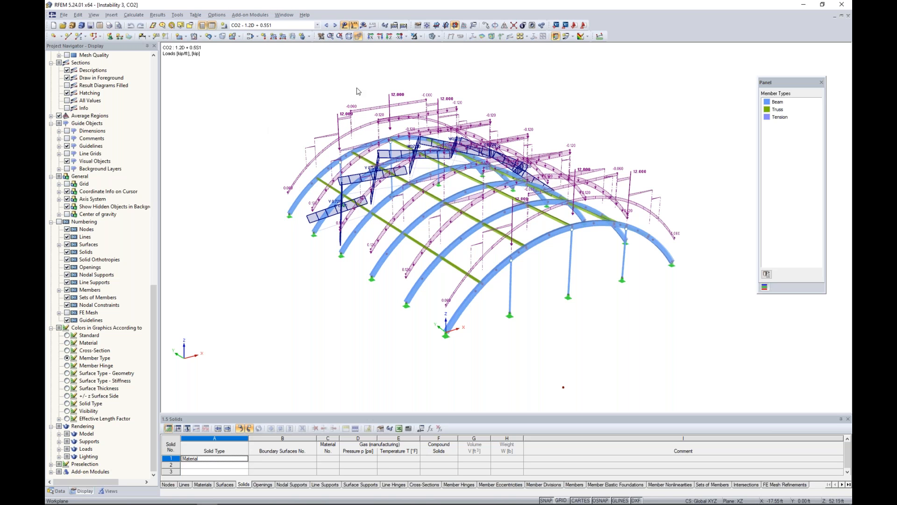
left_click(344, 25)
left_click(363, 25)
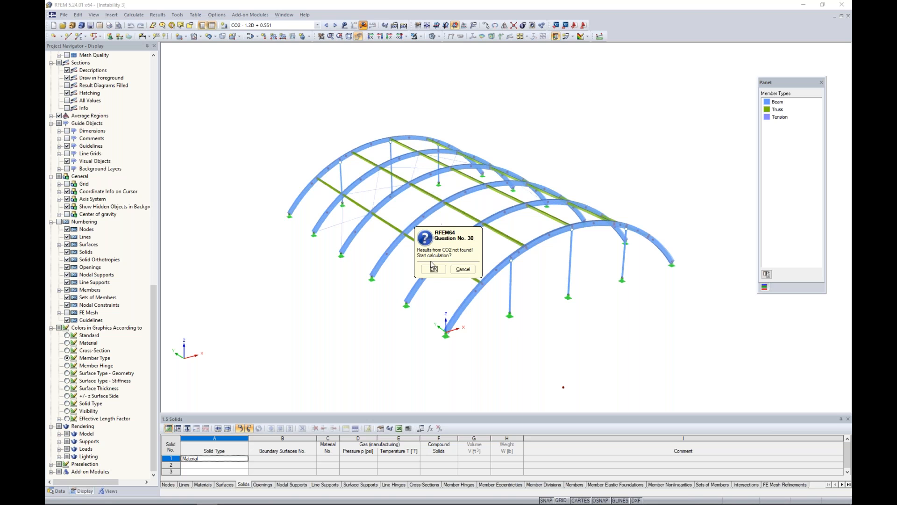
left_click(433, 268)
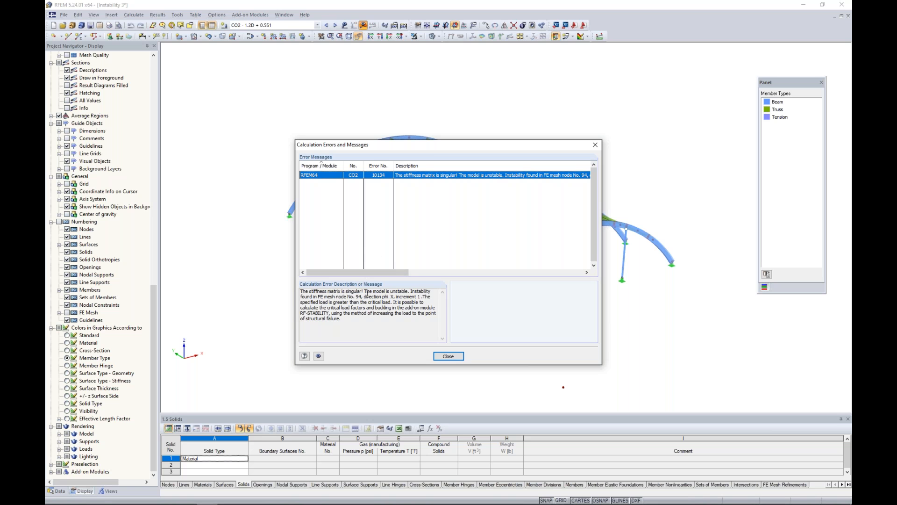
- Read the CO2 calculation error, locate the flagged FE mesh node in the model, and dismiss the message
left_click_drag(432, 146, 454, 311)
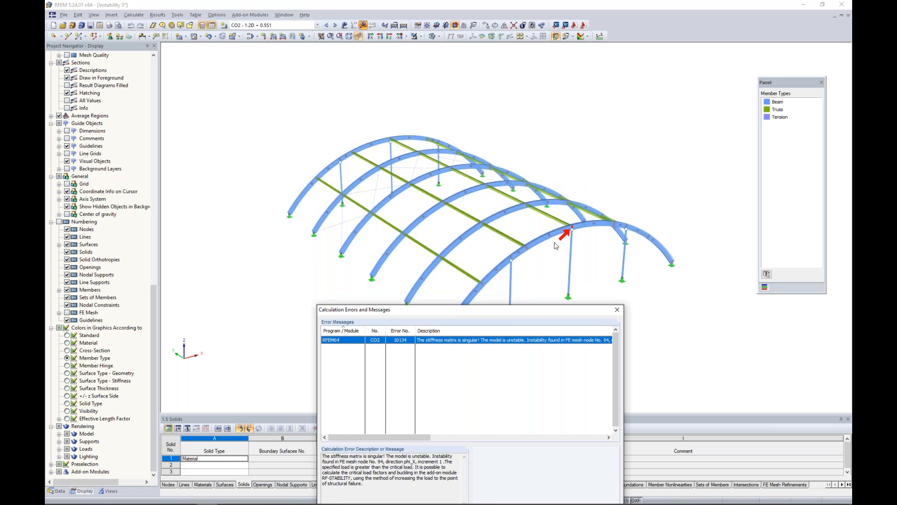
left_click_drag(522, 309, 519, 155)
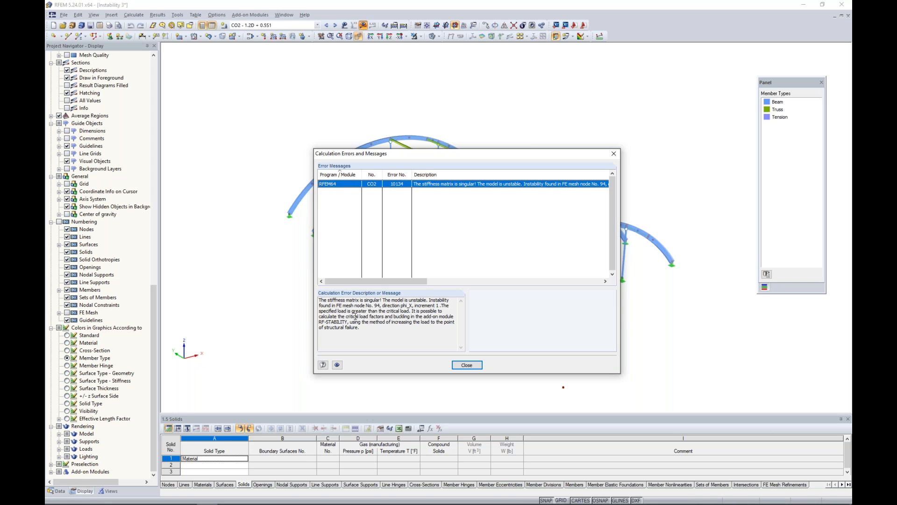
left_click_drag(319, 311, 407, 309)
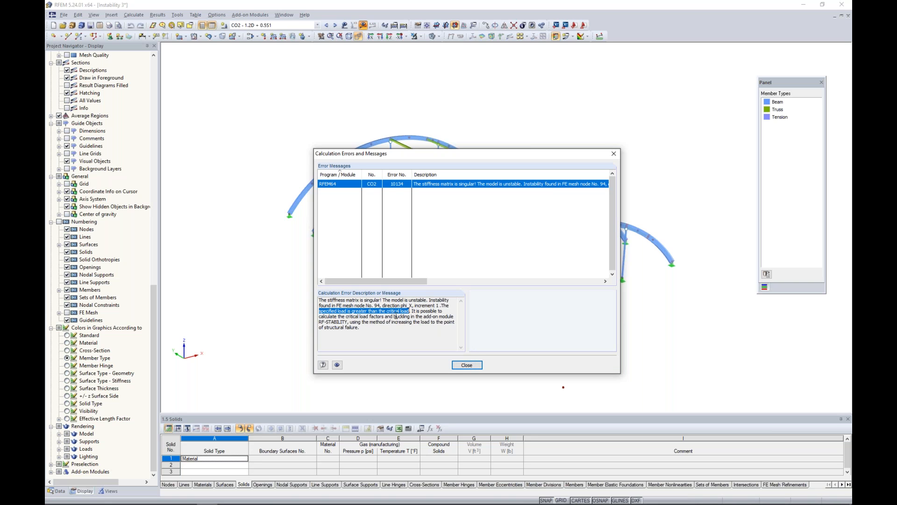
left_click(467, 365)
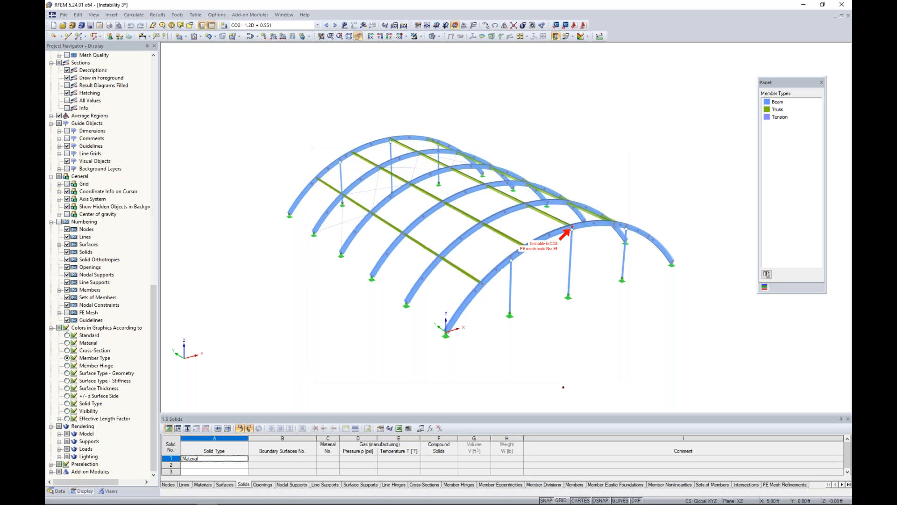
- Set the method of analysis for load combination CO2 to Geometrically linear analysis
left_click(250, 37)
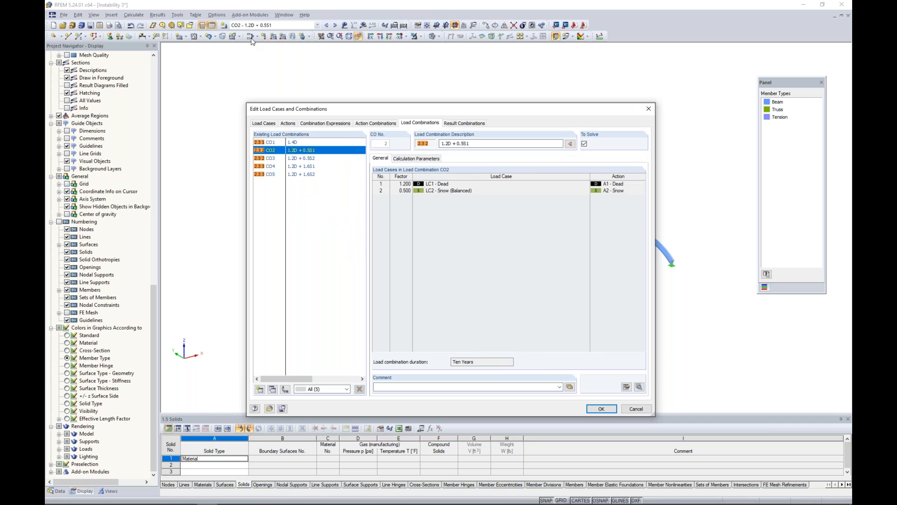
left_click(402, 159)
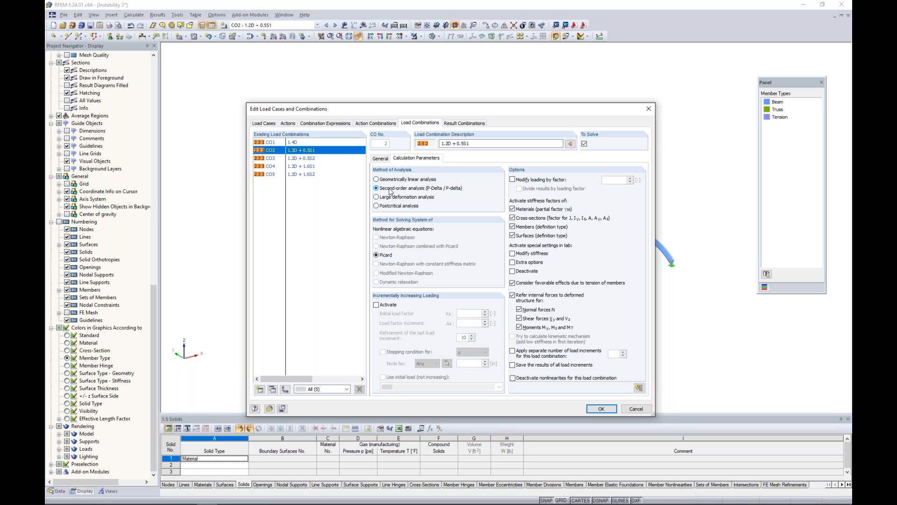
left_click(391, 181)
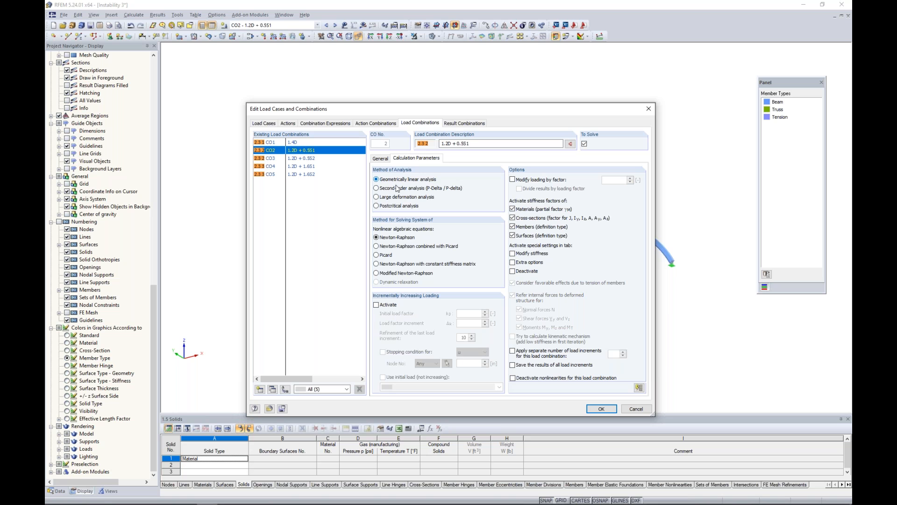
left_click(603, 408)
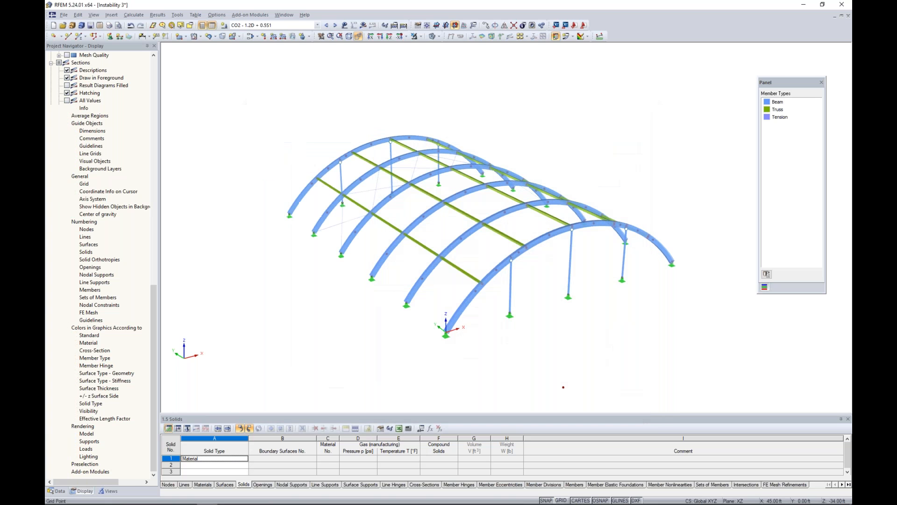
- Calculate CO2 with the linear analysis and reduce the deformation display factor to 26.25
left_click(363, 25)
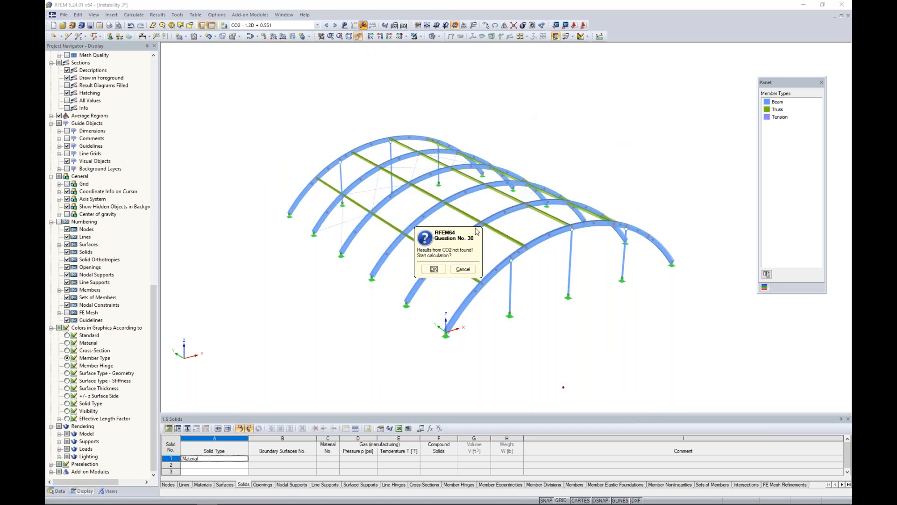
left_click(433, 269)
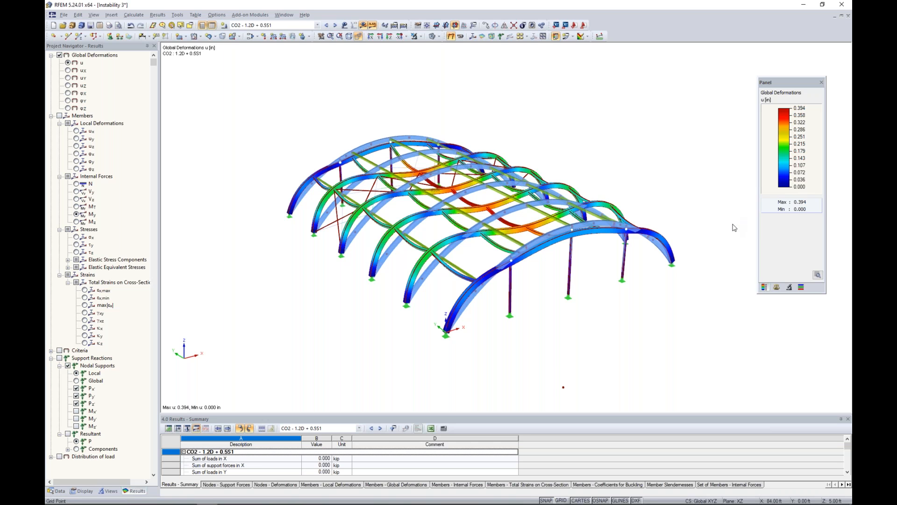
left_click(777, 286)
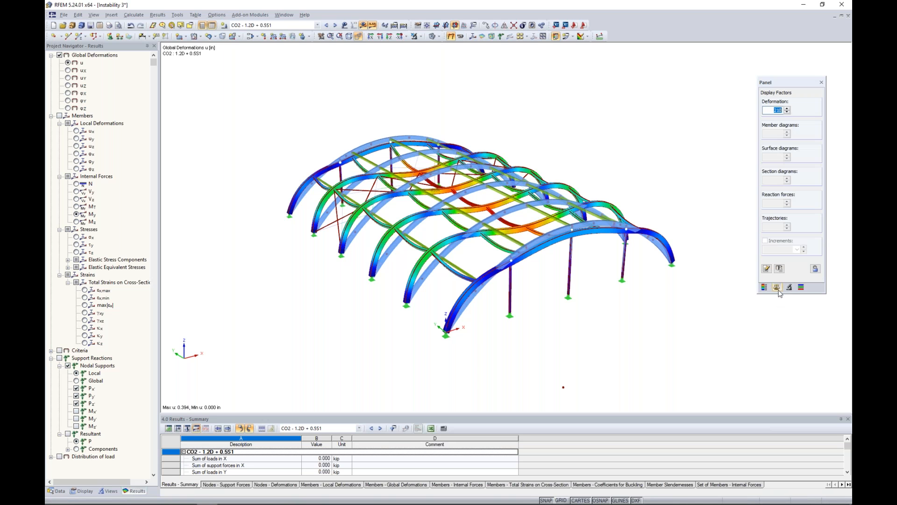
left_click(787, 112)
left_click(787, 112)
left_click(787, 112)
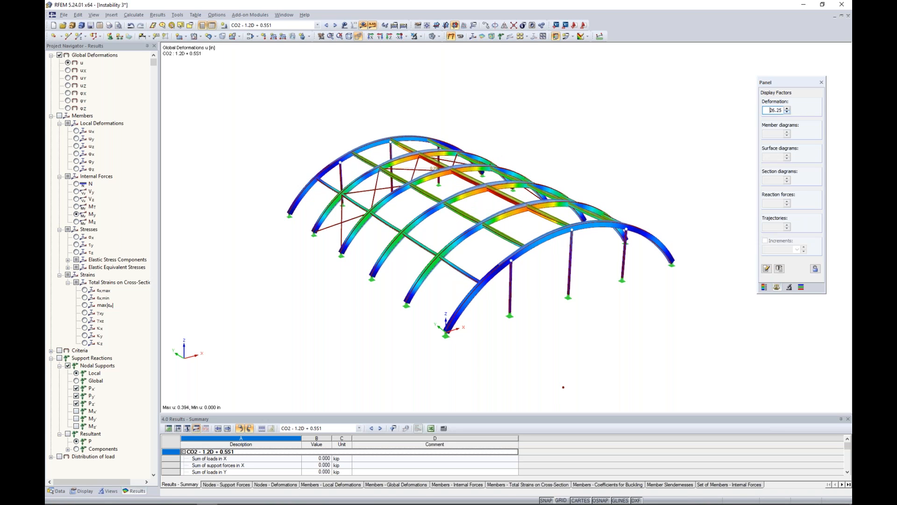
- Review the deformation colour scale, set RF-STABILITY to import axial forces from CO2 (1.2D + 0.5S1), and calculate the eigenvalues
left_click(764, 287)
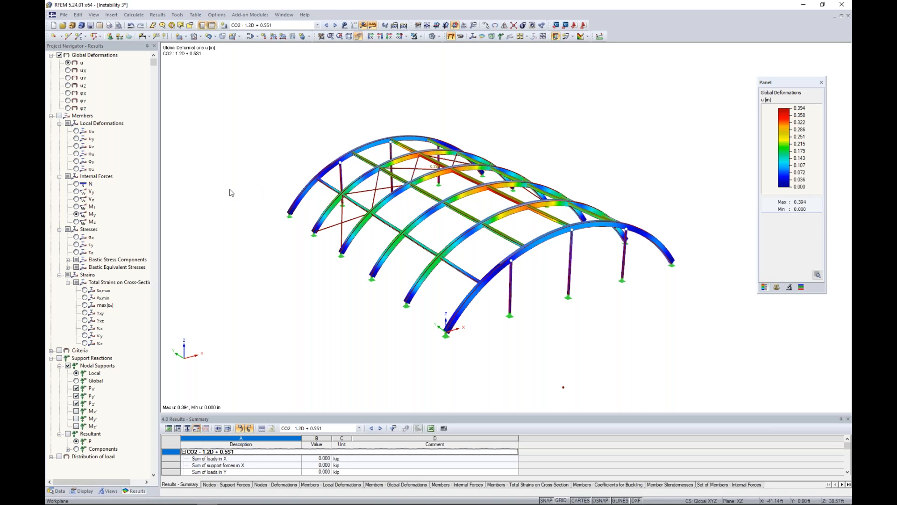
left_click(57, 491)
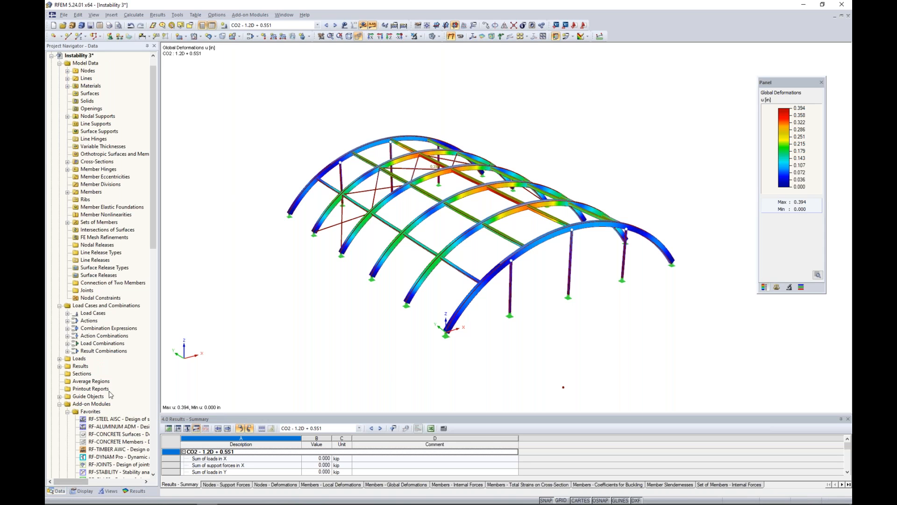
scroll(111, 376, "down", 5)
double_click(114, 358)
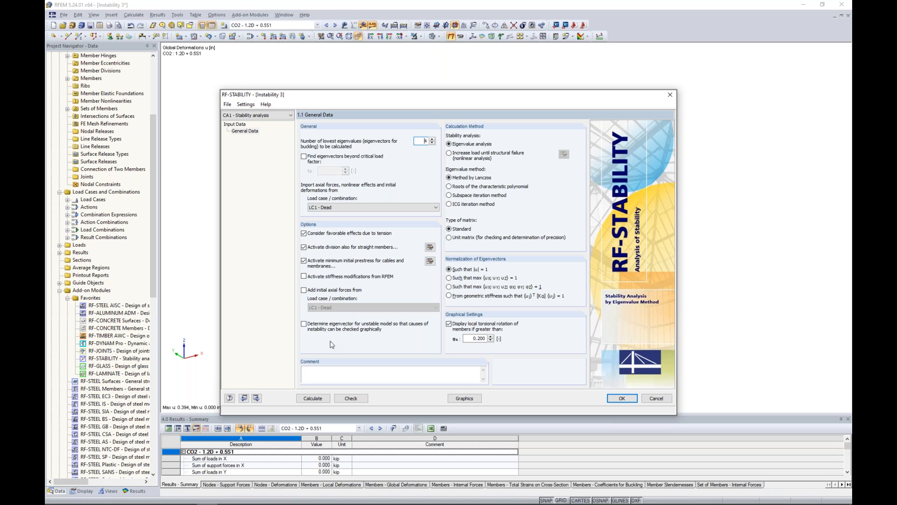
left_click(339, 208)
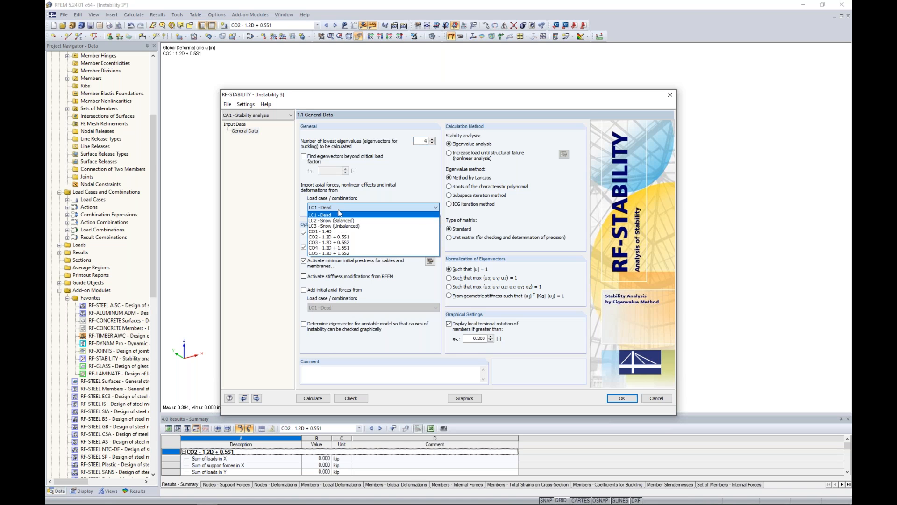
left_click(336, 237)
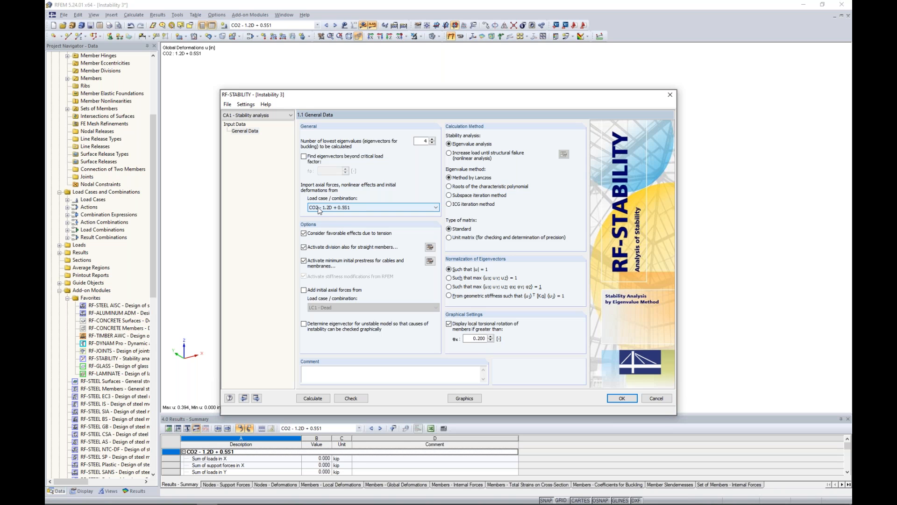
left_click(313, 398)
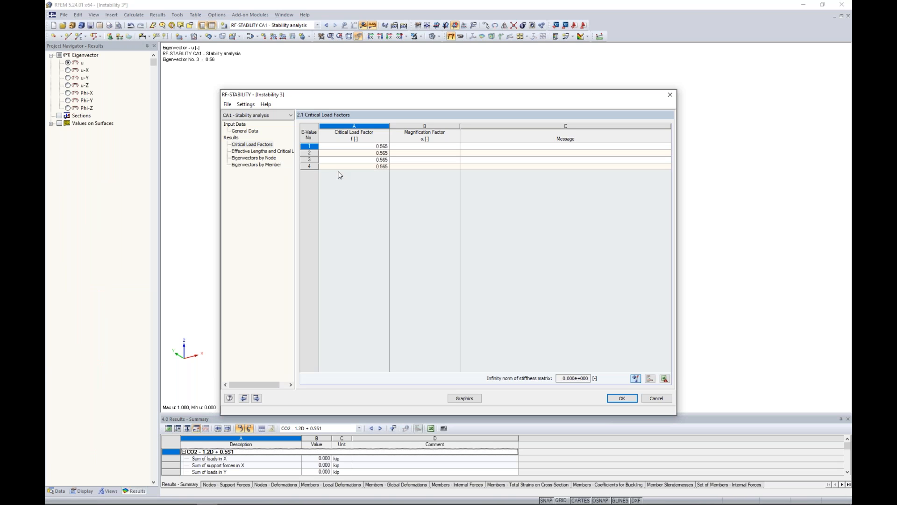
- Inspect the critical load factors while showing the buckling shapes of eigenvalues 2 and 3 on the arched model
left_click_drag(398, 103, 399, 316)
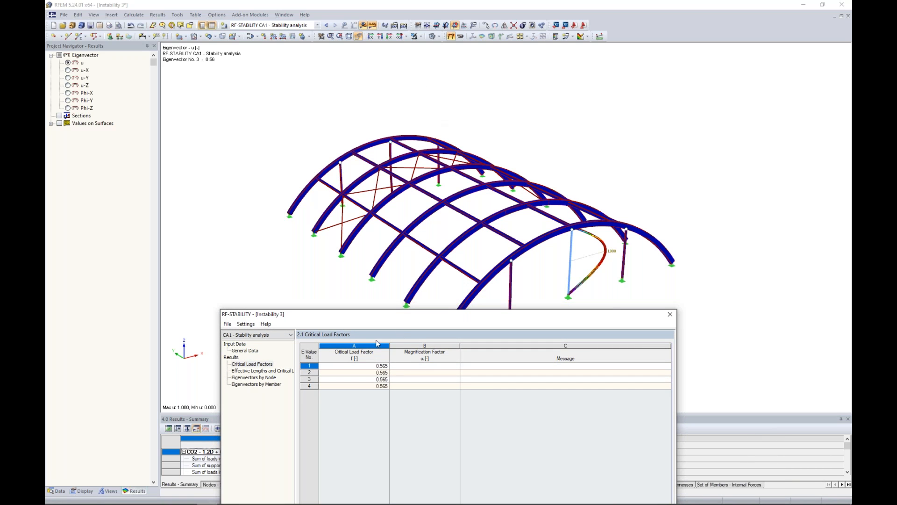
left_click(357, 367)
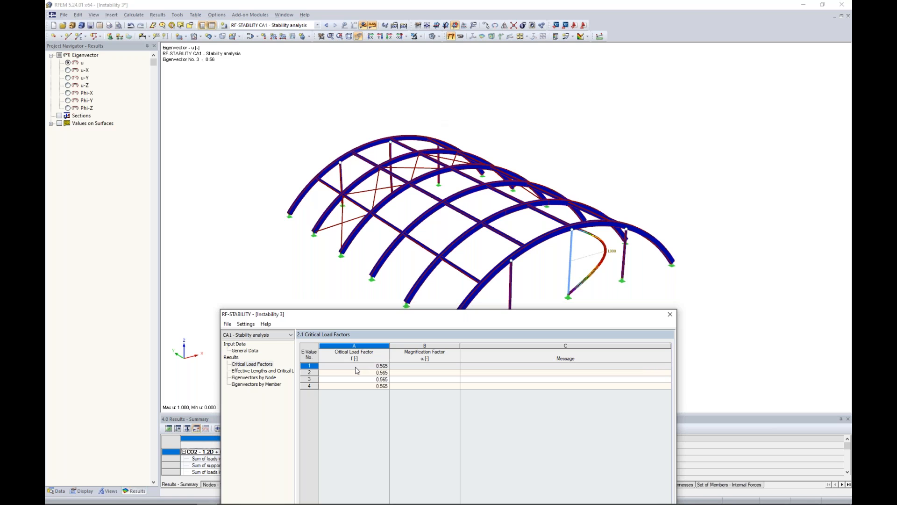
left_click(357, 372)
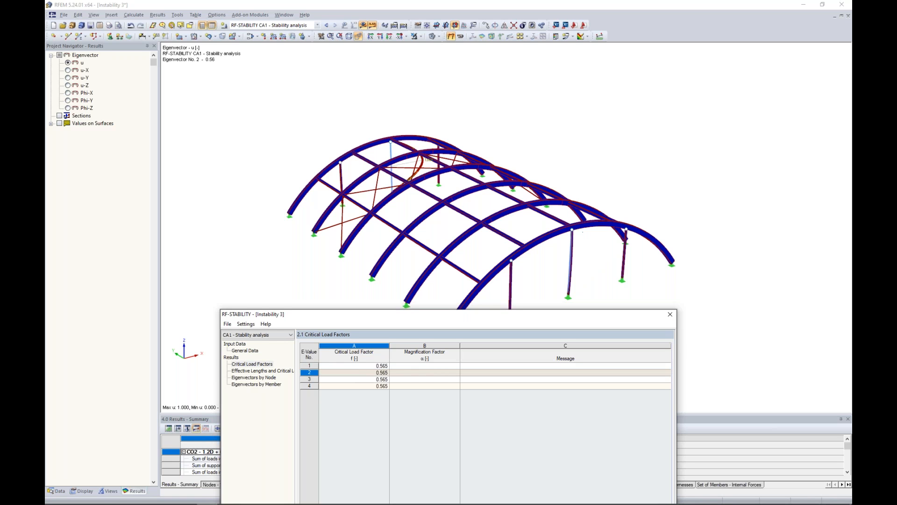
left_click(356, 379)
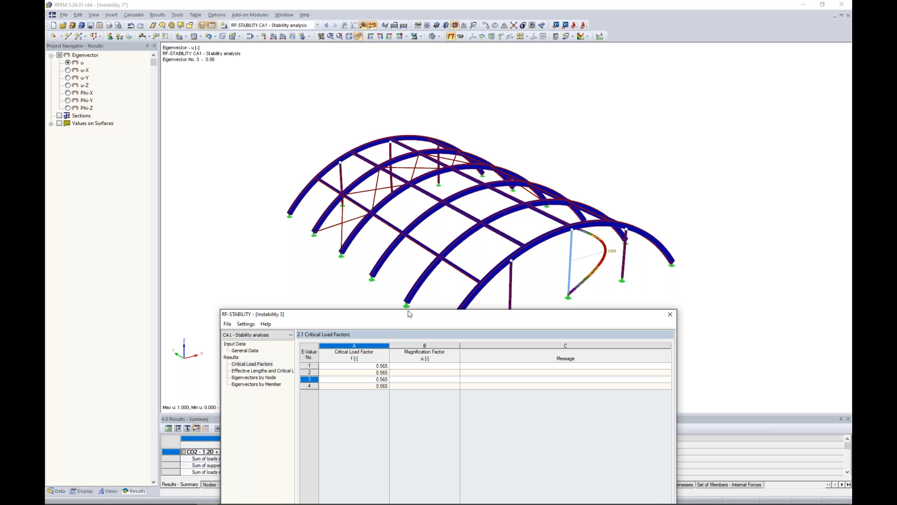
left_click_drag(415, 314, 434, 229)
left_click_drag(445, 108, 449, 80)
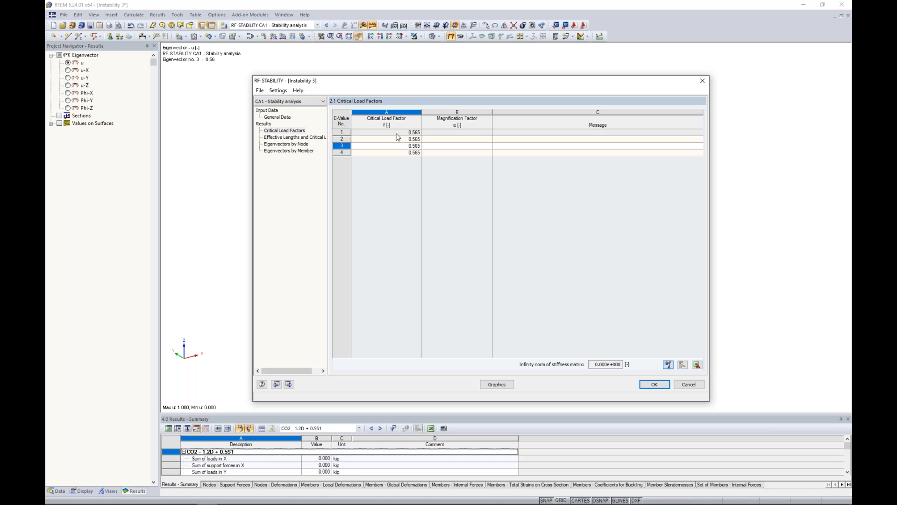
- Check the RF-STABILITY general data and critical load factors against the buckled end column in the model
left_click(283, 118)
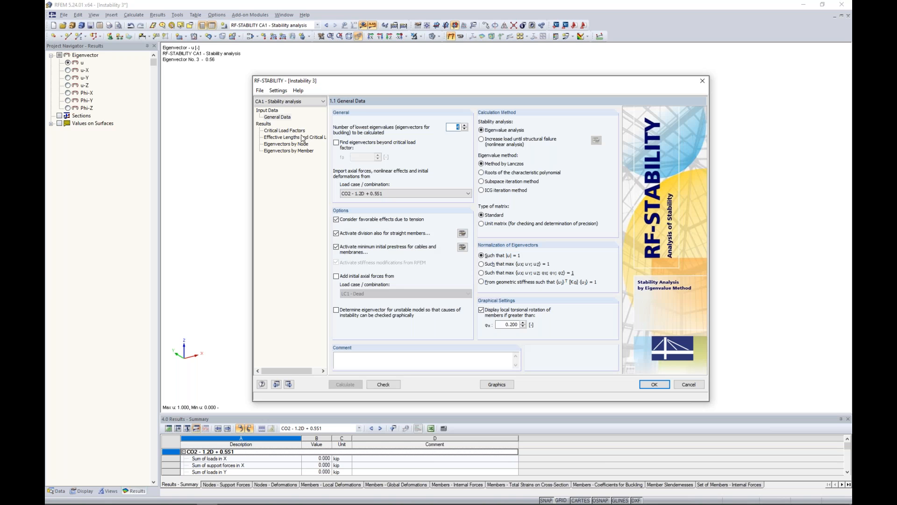
left_click_drag(400, 86, 350, 338)
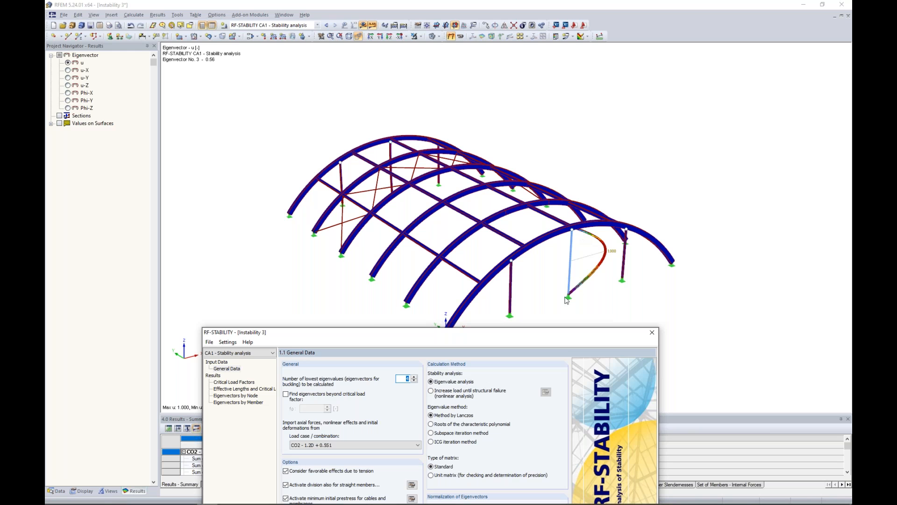
left_click_drag(537, 332, 351, 117)
left_click(282, 117)
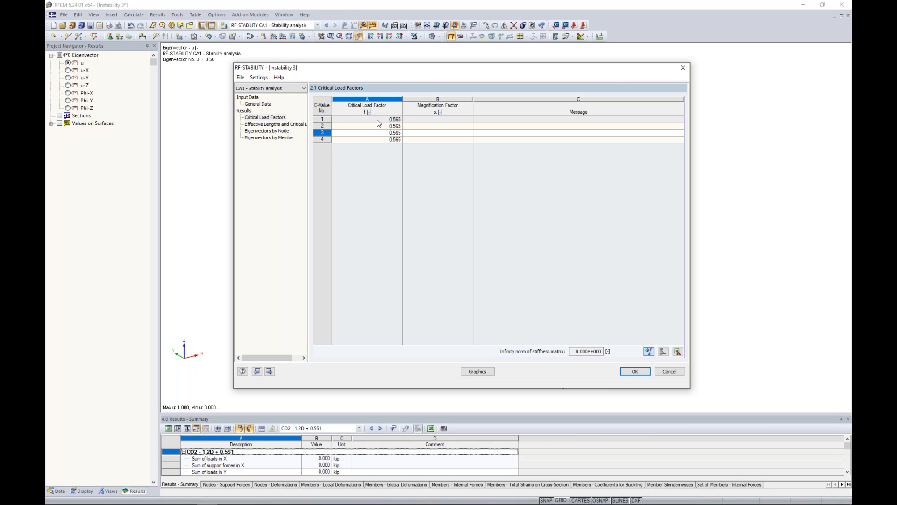
left_click(262, 104)
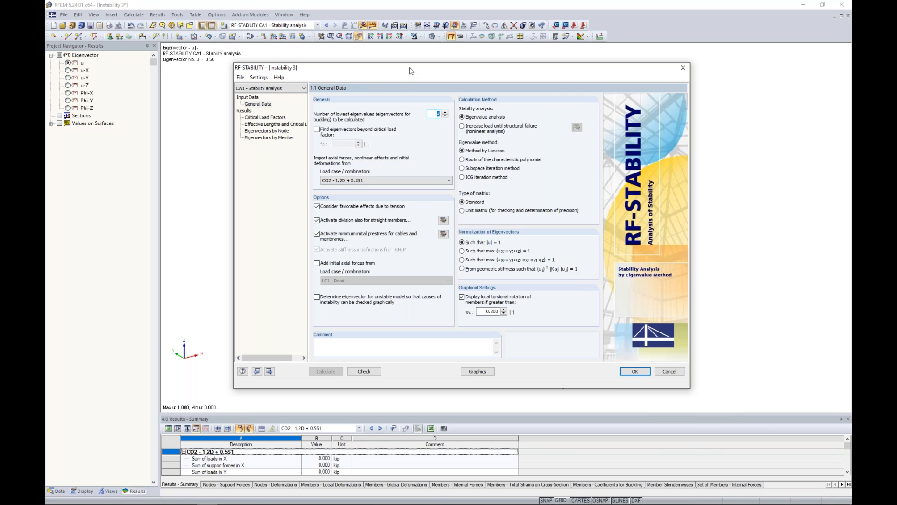
left_click_drag(411, 70, 412, 113)
left_click_drag(413, 148, 419, 71)
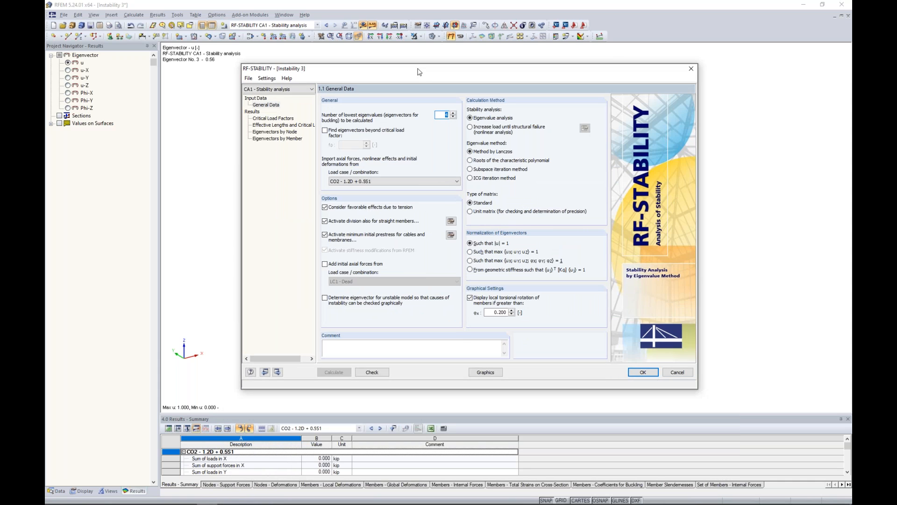
- Switch to the RF-STABILITY graphics and display eigenvectors 1, 2 and 3 in turn to examine the buckling columns
left_click(495, 371)
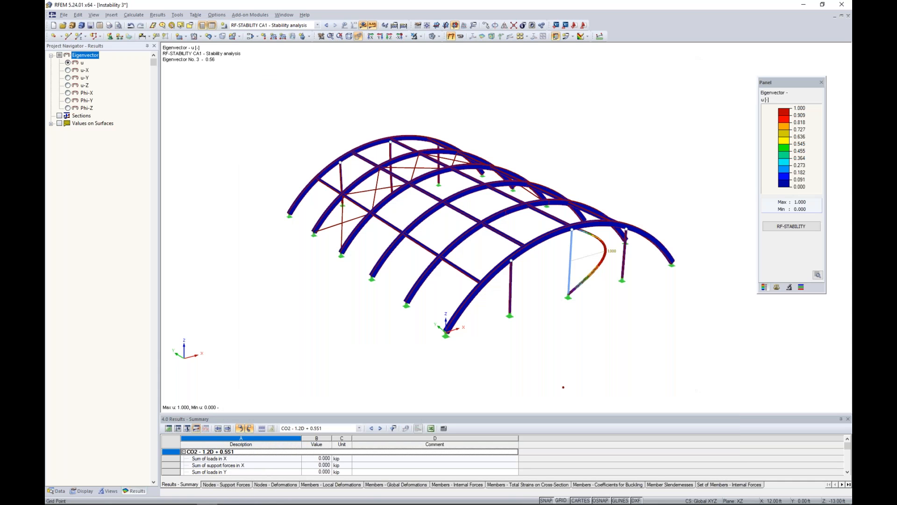
left_click(789, 287)
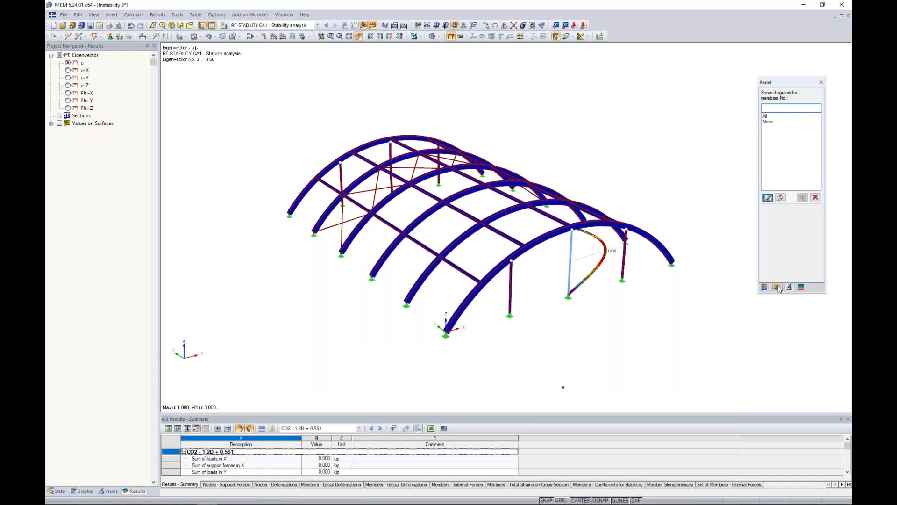
left_click(776, 287)
left_click(798, 111)
left_click(778, 118)
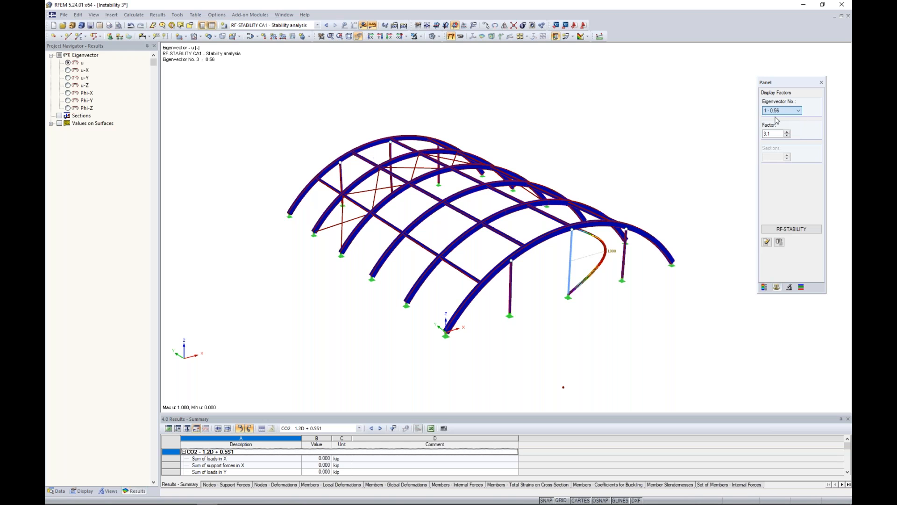
middle_click_drag(610, 320, 591, 317, "ctrl")
left_click(794, 112)
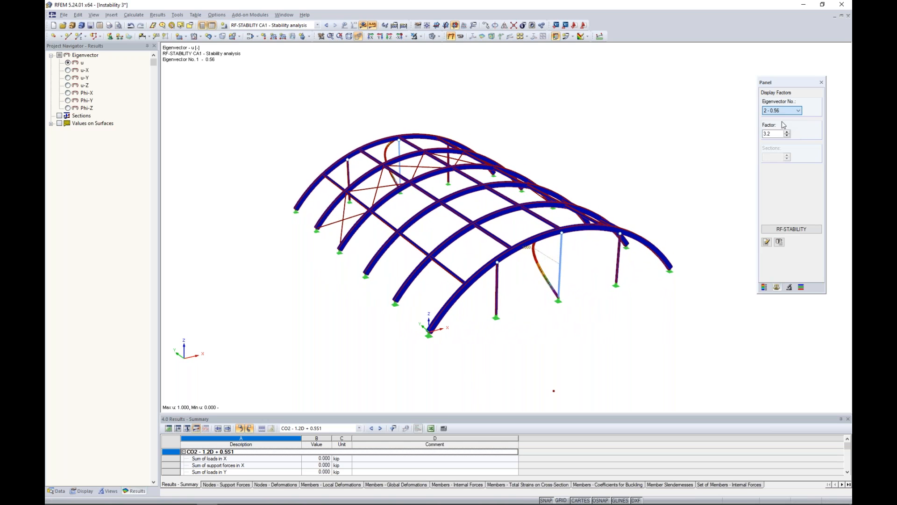
left_click(785, 124)
left_click(794, 111)
left_click(782, 131)
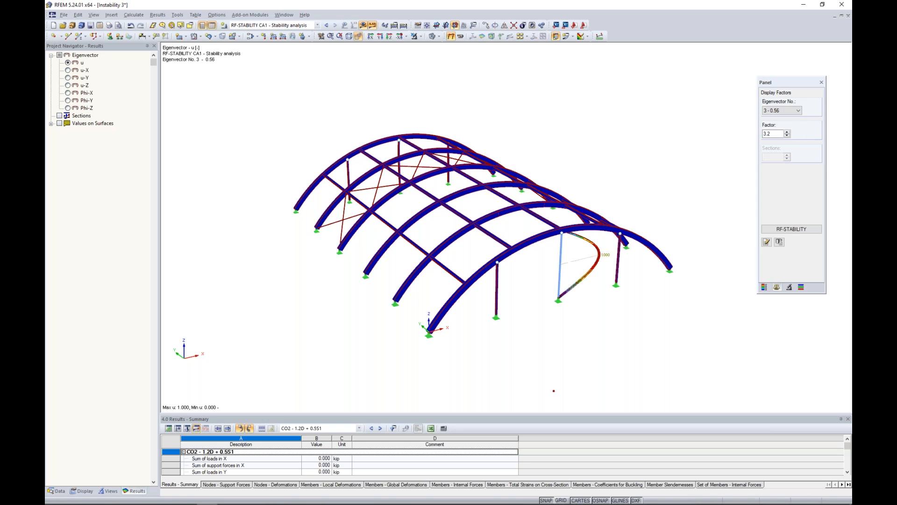
- Enlarge the end columns' T-Rectangle 3.5/3.5 cross-section to a 5.00 by 5.00 in rectangle, accepting deletion of the results
left_click(55, 490)
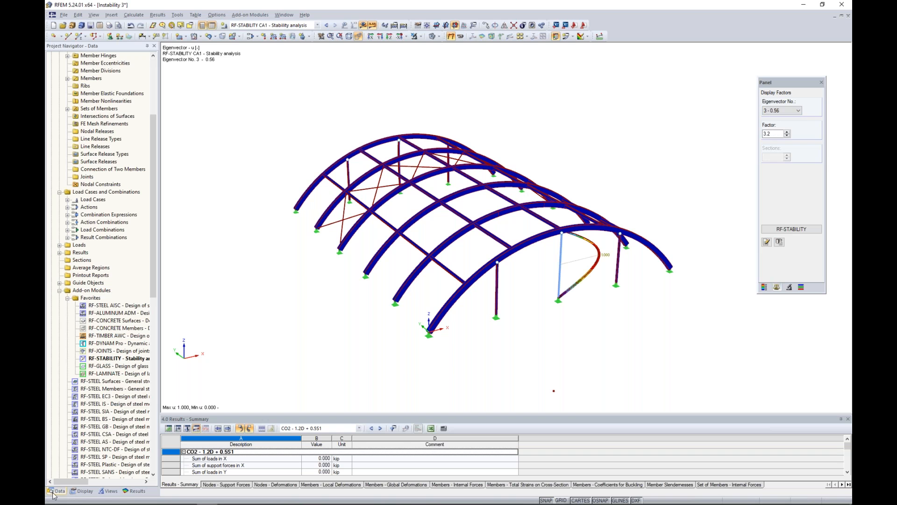
scroll(116, 212, "up", 6)
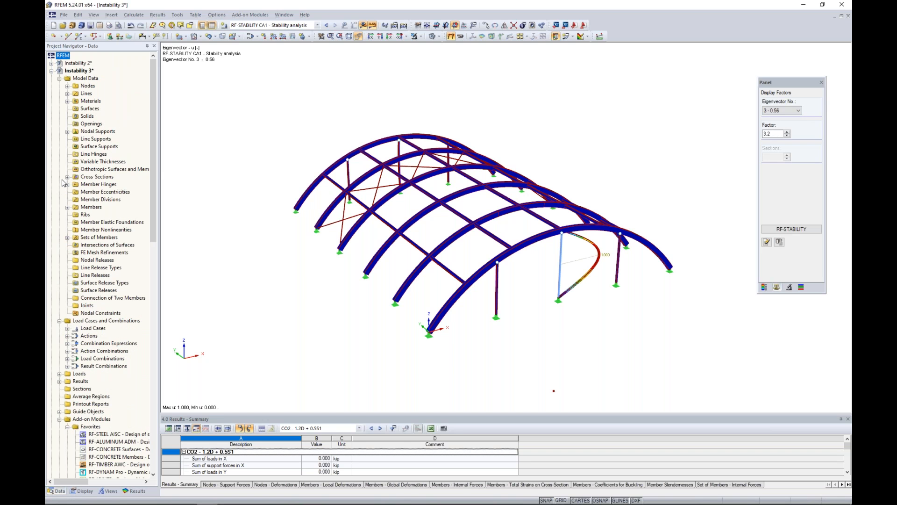
left_click(67, 177)
left_click(117, 207)
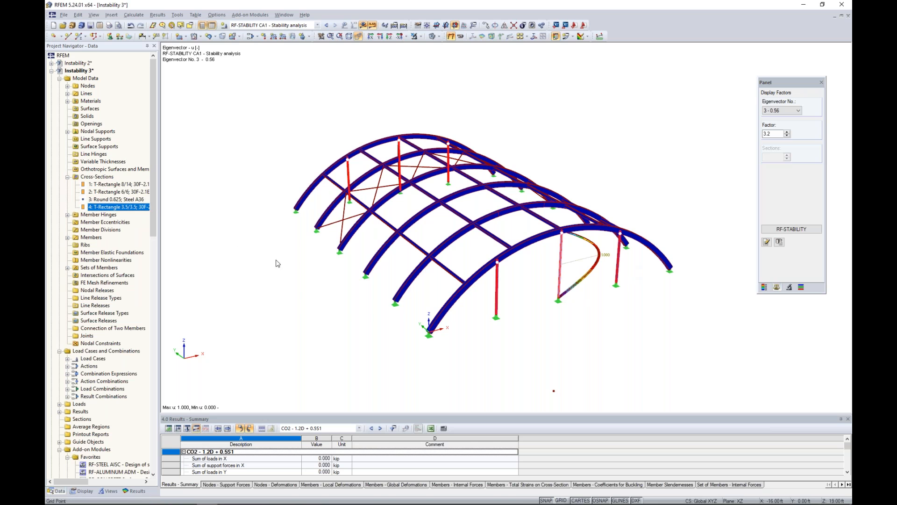
double_click(138, 210)
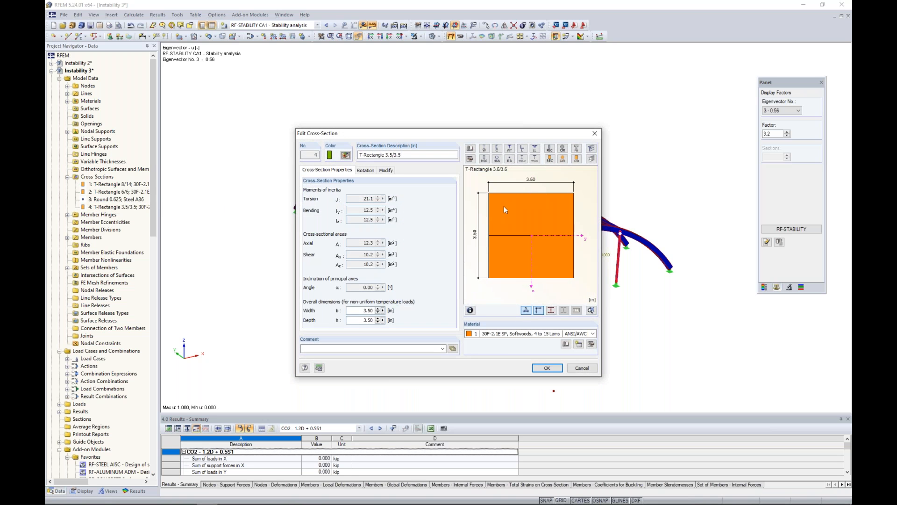
left_click(346, 155)
type("50")
key("Tab")
type("5")
key("Tab")
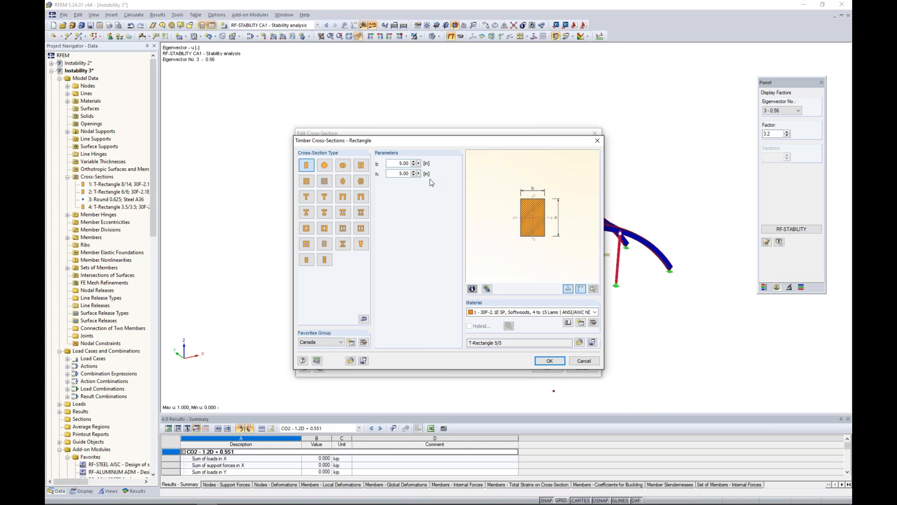
left_click(552, 361)
left_click(548, 368)
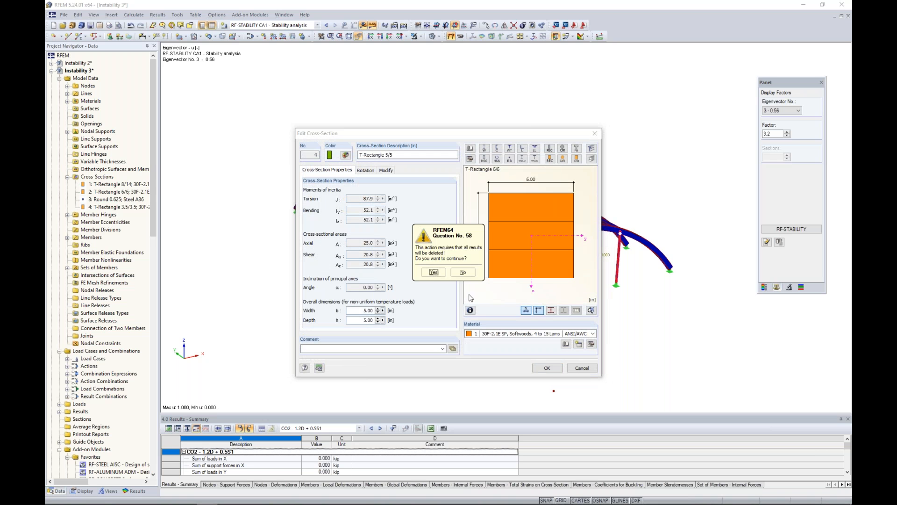
middle_click_drag(541, 290, 515, 296, "ctrl")
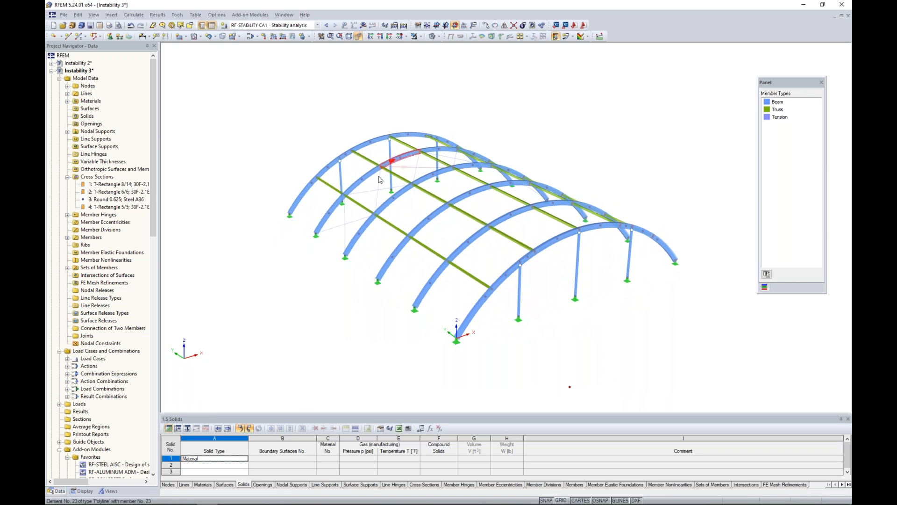
- Set the method of analysis for load combination CO2 to Second-order analysis (P-Delta / P-delta)
left_click(249, 39)
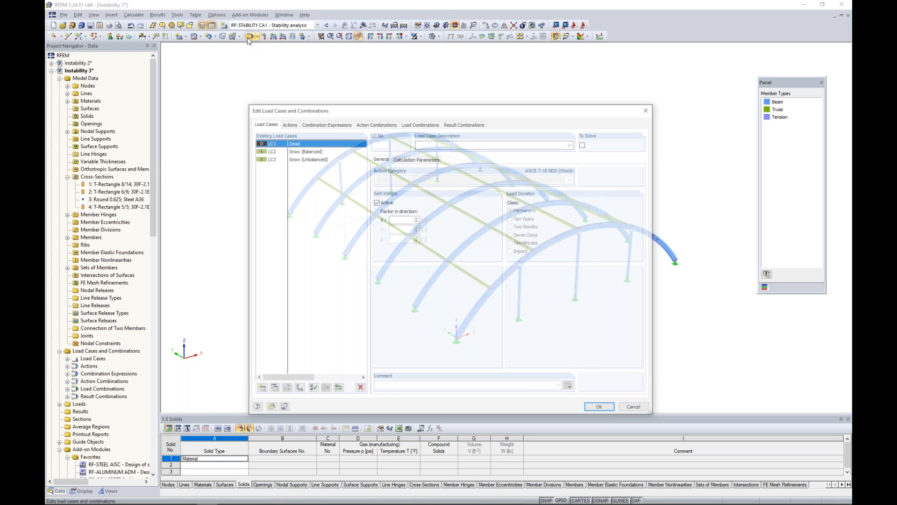
left_click(420, 123)
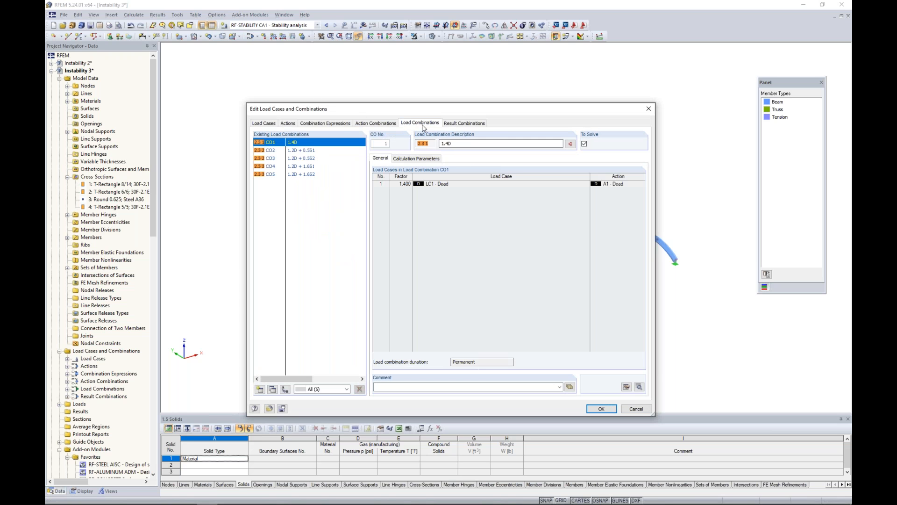
left_click(304, 150)
left_click(403, 162)
left_click(395, 188)
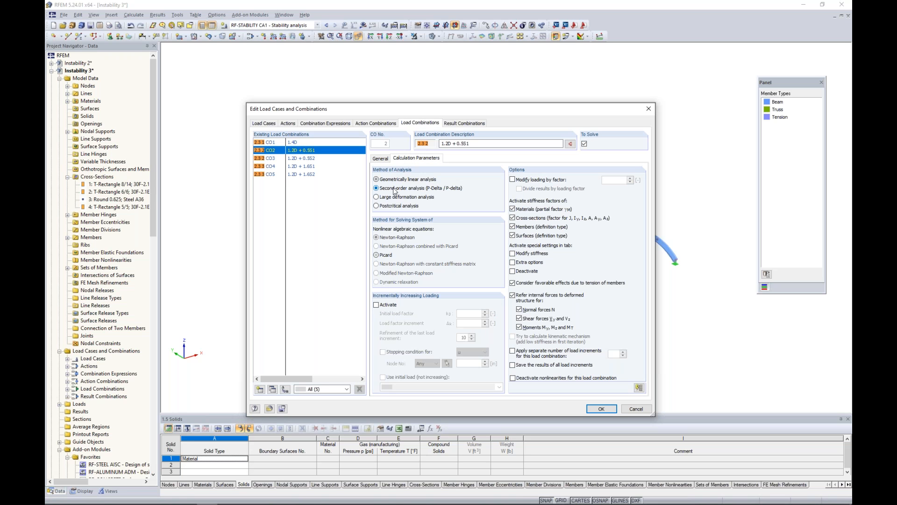
left_click(602, 409)
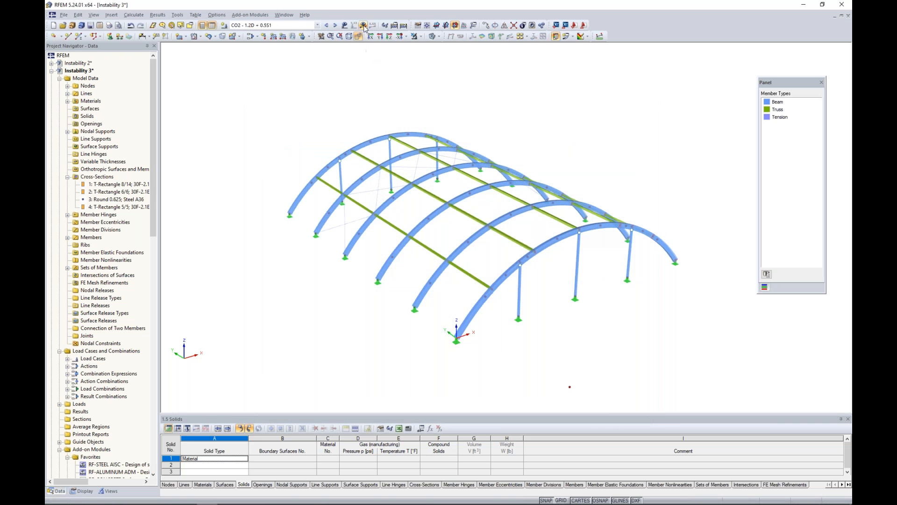
- Calculate CO2 with the second-order analysis and show the colour scale for the global deformations
left_click(363, 26)
left_click(427, 268)
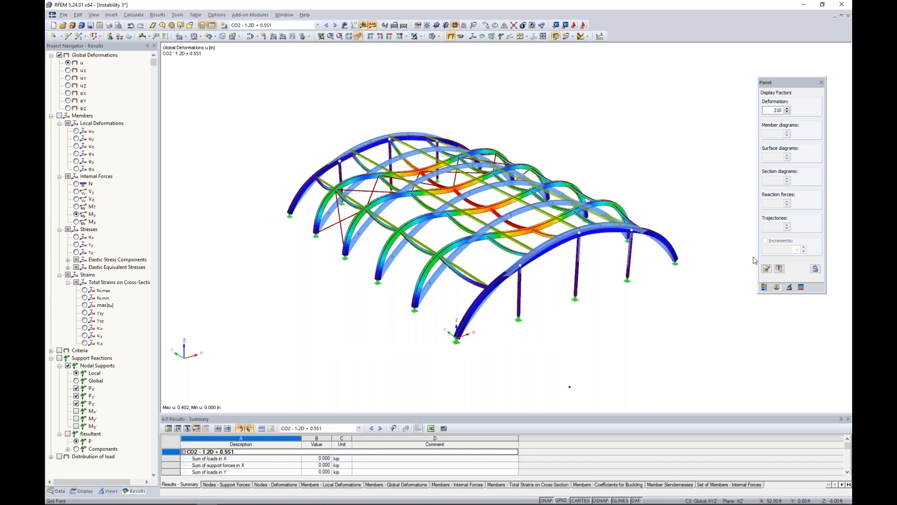
left_click(764, 287)
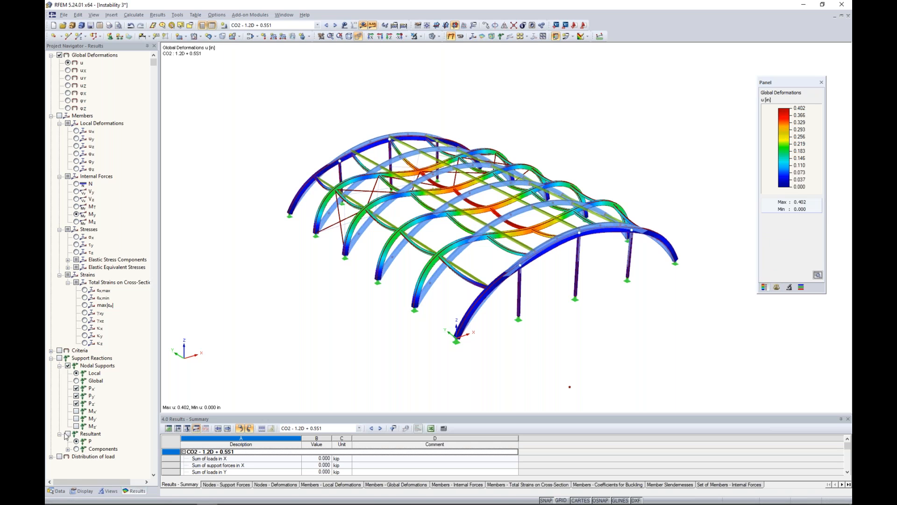
- Open the RF-STABILITY add-on module and calculate the critical load factors for CO2
left_click(57, 491)
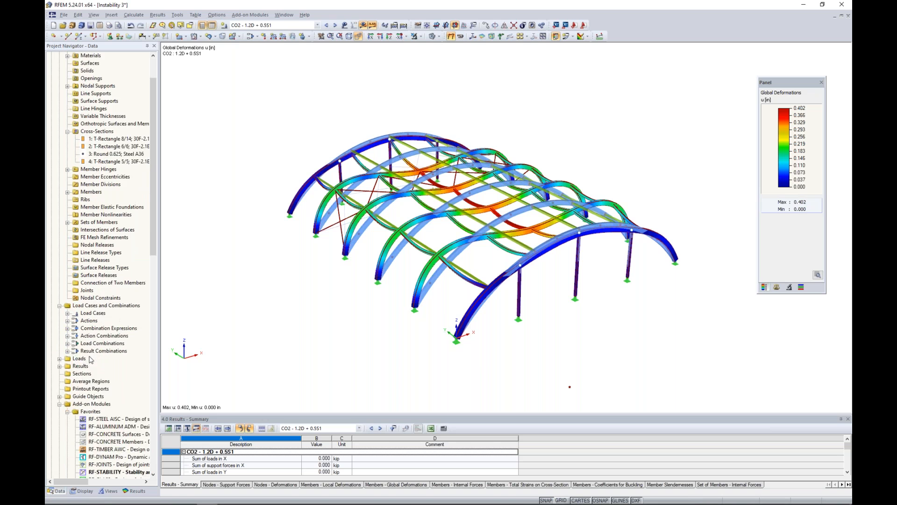
scroll(91, 360, "down", 3)
double_click(119, 406)
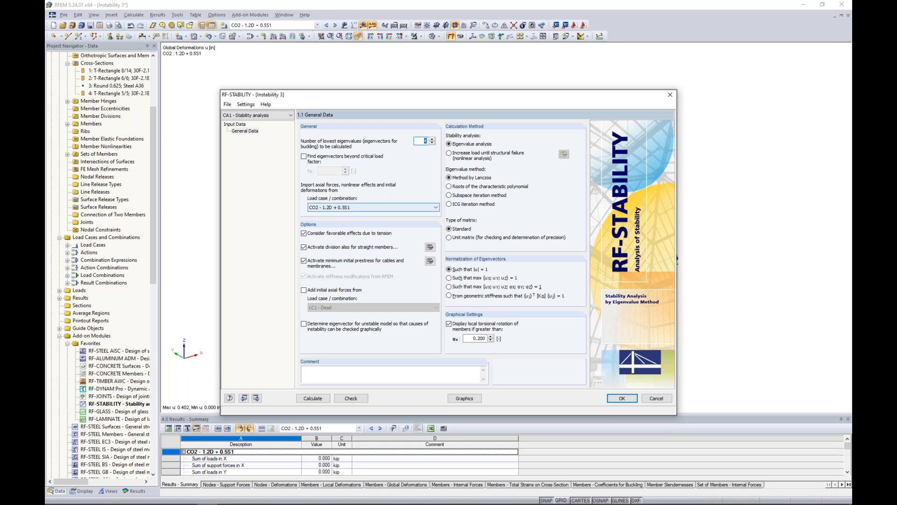
left_click(313, 399)
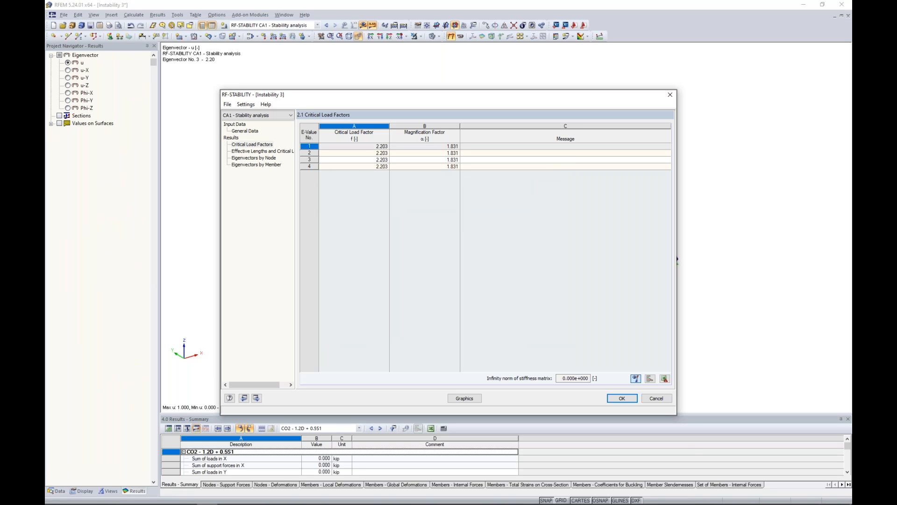
- Display eigenvectors 2 and 3 on the model and examine the buckling end columns and their critical load factors
left_click_drag(382, 93, 387, 312)
left_click(371, 371)
left_click(369, 378)
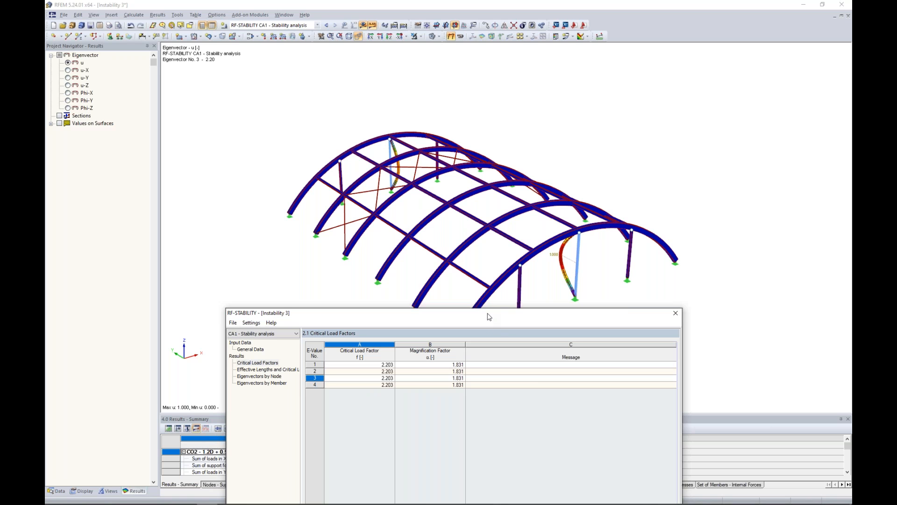
left_click_drag(488, 317, 510, 104)
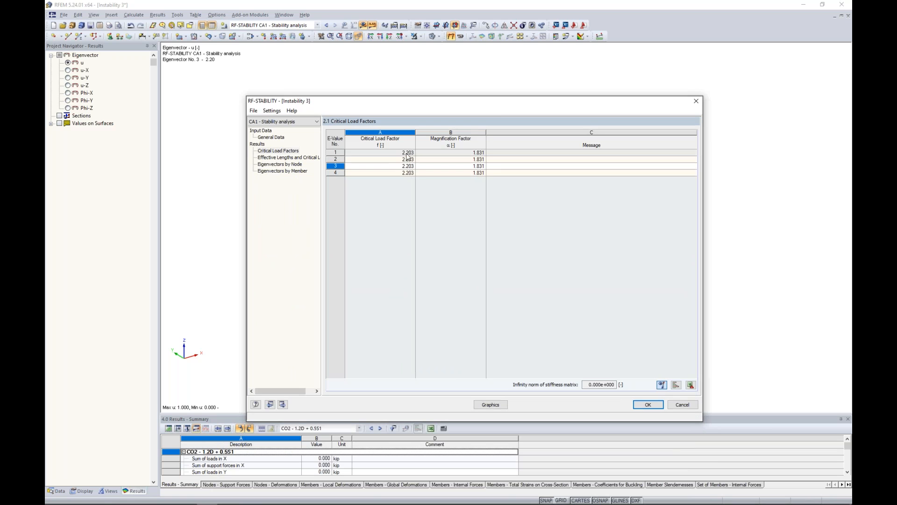
- Review the RF-STABILITY general data alongside the eigenvector 3 shape, and accept the module dialog
left_click(282, 138)
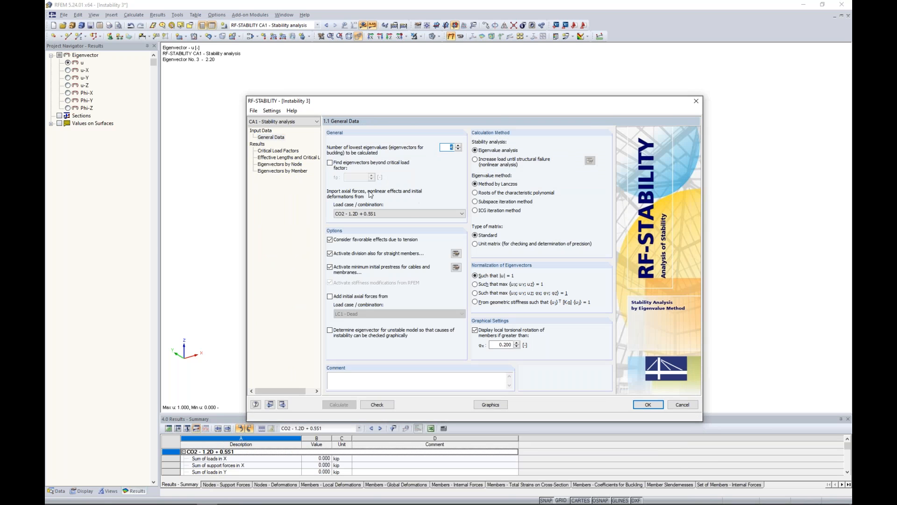
left_click_drag(365, 102, 347, 350)
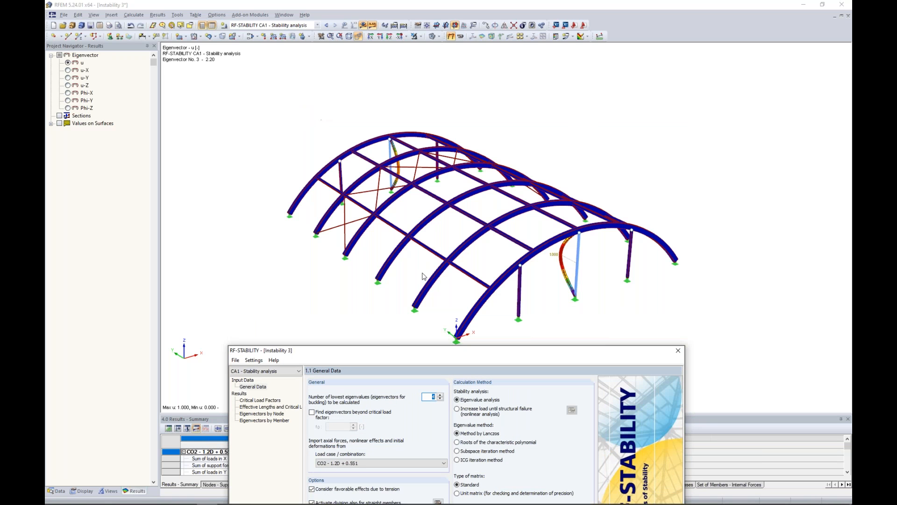
left_click_drag(441, 352, 444, 106)
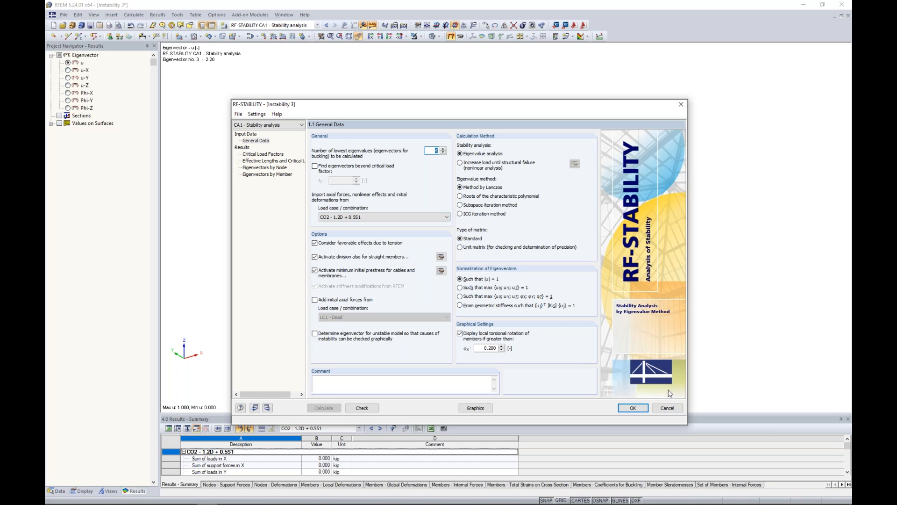
left_click(633, 408)
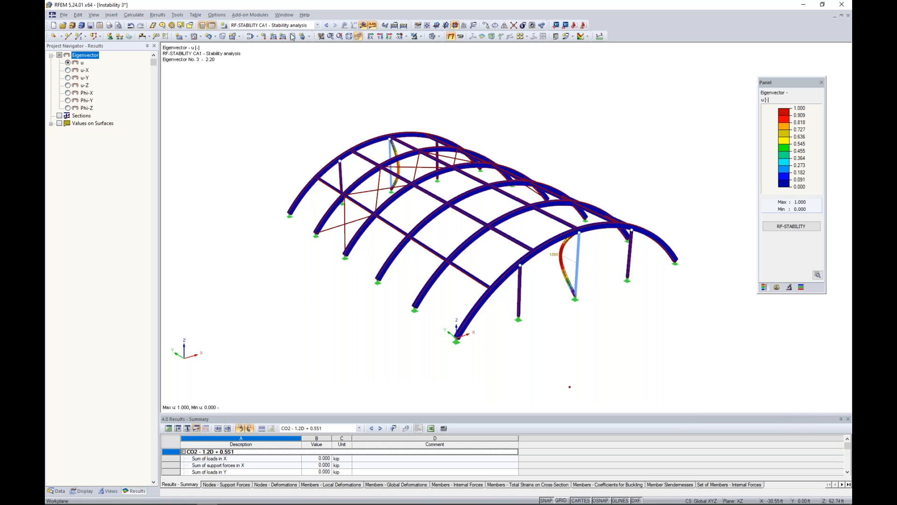
- Switch to the Instability 4 model and inspect the tank and its three supported legs from several sides
left_click(284, 14)
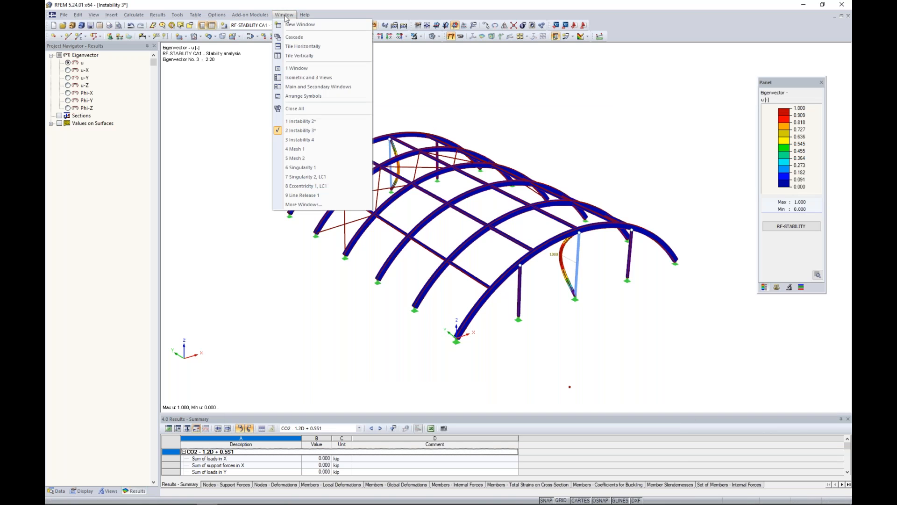
left_click(313, 141)
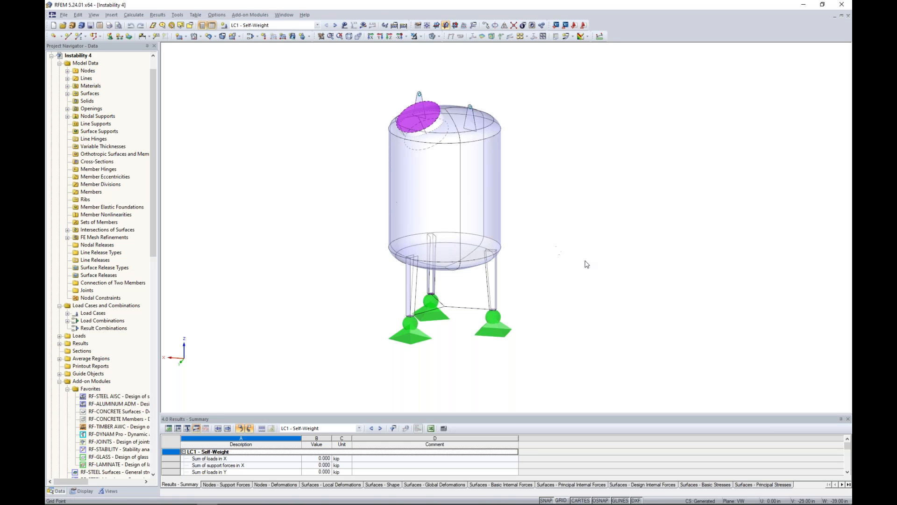
middle_click_drag(561, 248, 465, 236, "ctrl")
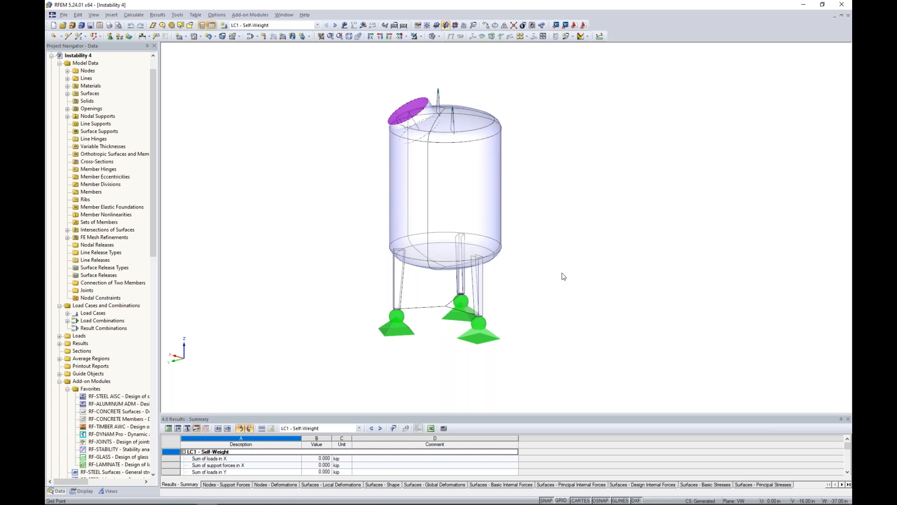
middle_click_drag(542, 289, 512, 250, "ctrl")
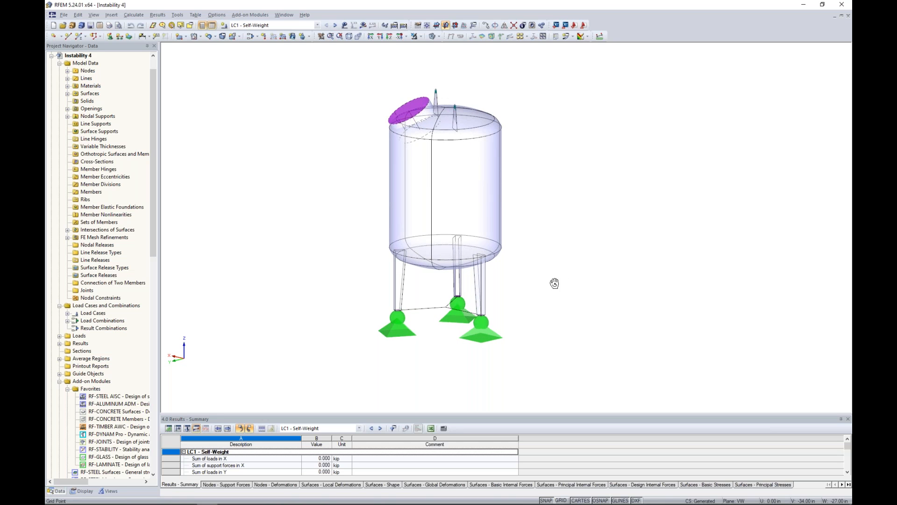
- Show the loads for LC1 Self-Weight and LC2 Fill to examine the loading inside the tank
left_click(345, 26)
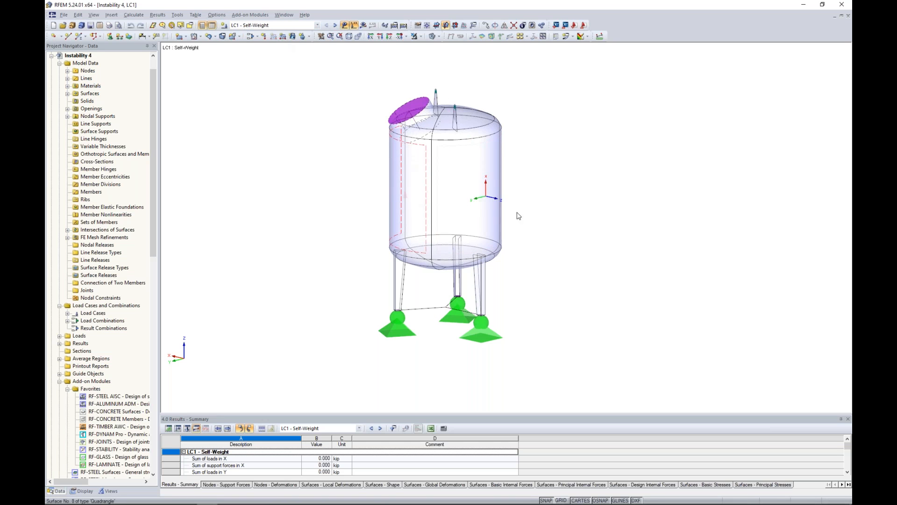
left_click(335, 26)
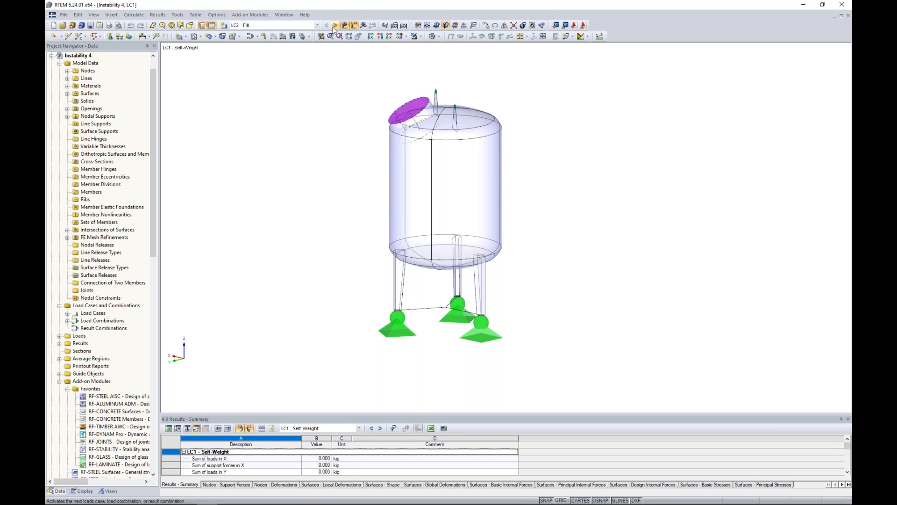
scroll(322, 183, "up", 2)
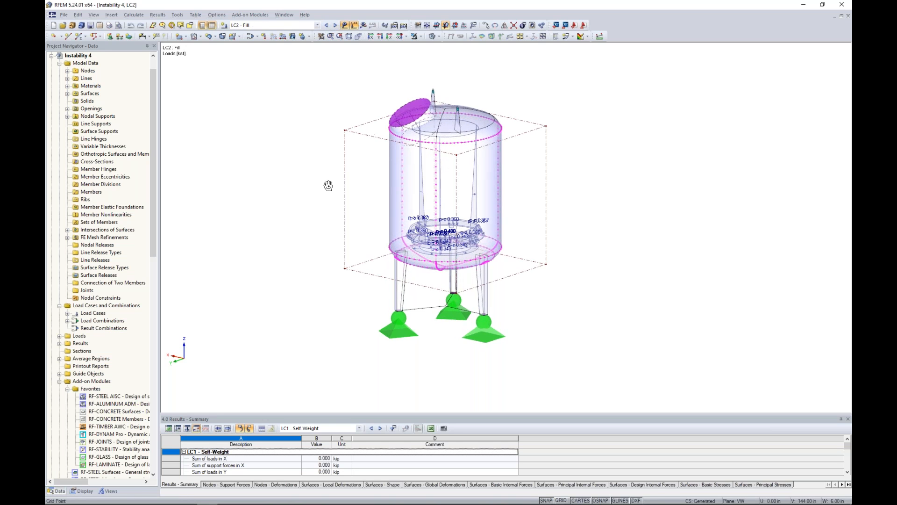
scroll(360, 219, "up", 1)
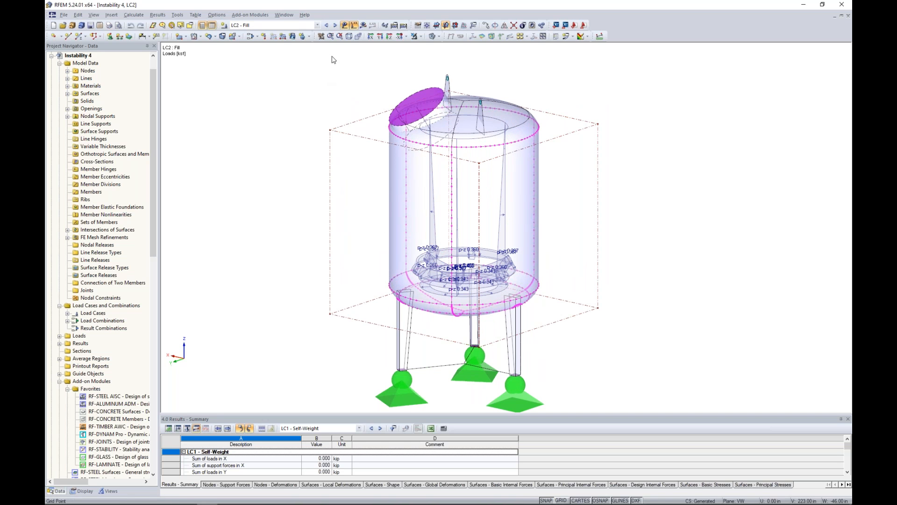
- Show the LC3 Wind loads and examine their distribution around the tank from different angles
left_click(335, 25)
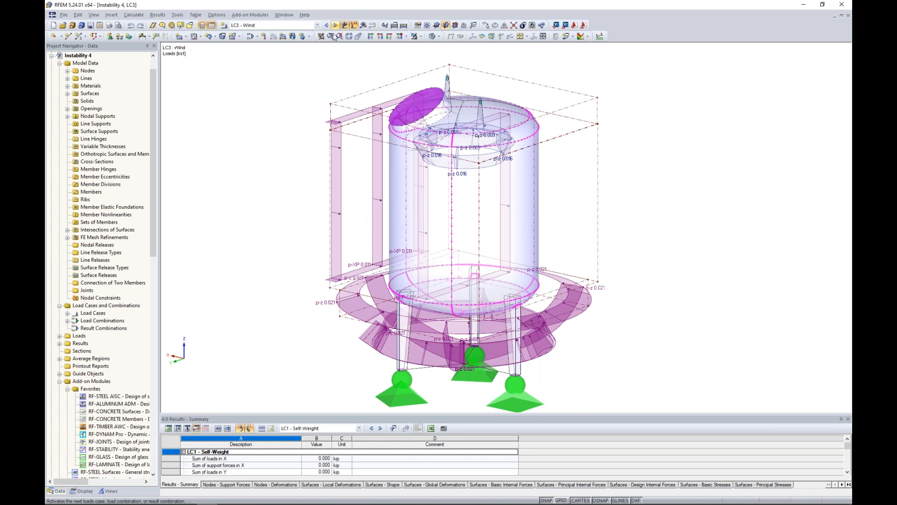
middle_click_drag(265, 210, 283, 175)
middle_click_drag(347, 305, 499, 243, "ctrl")
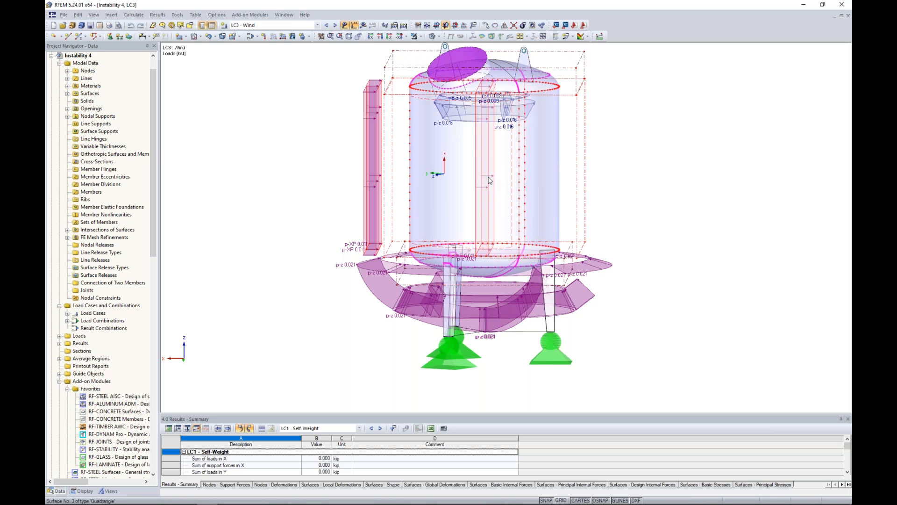
scroll(596, 200, "down", 1)
middle_click_drag(596, 200, 594, 218, "ctrl")
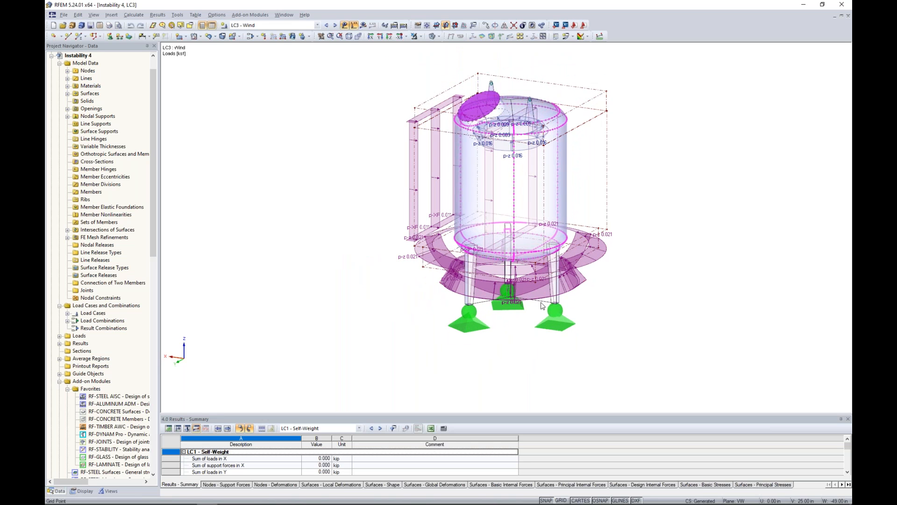
- Activate load combination CO1, view its combined loads, and hide the load display
left_click(335, 25)
middle_click_drag(376, 146, 324, 167)
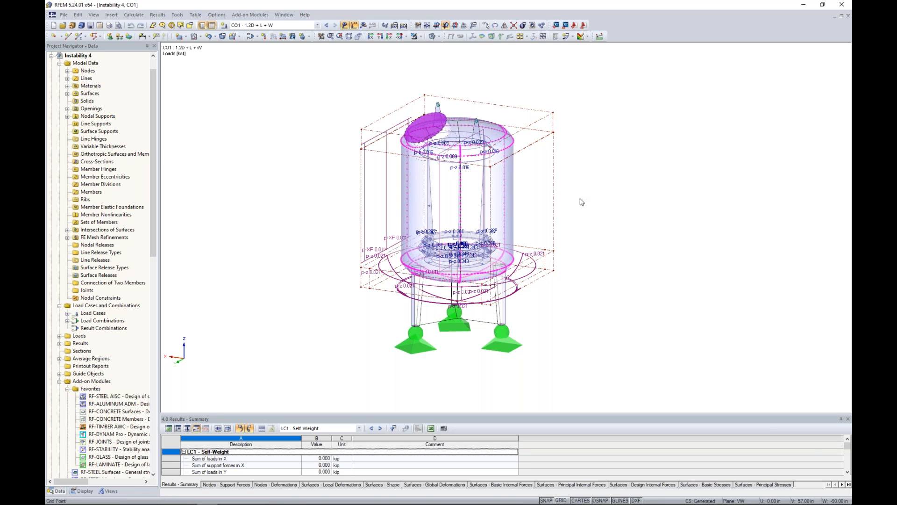
left_click(343, 26)
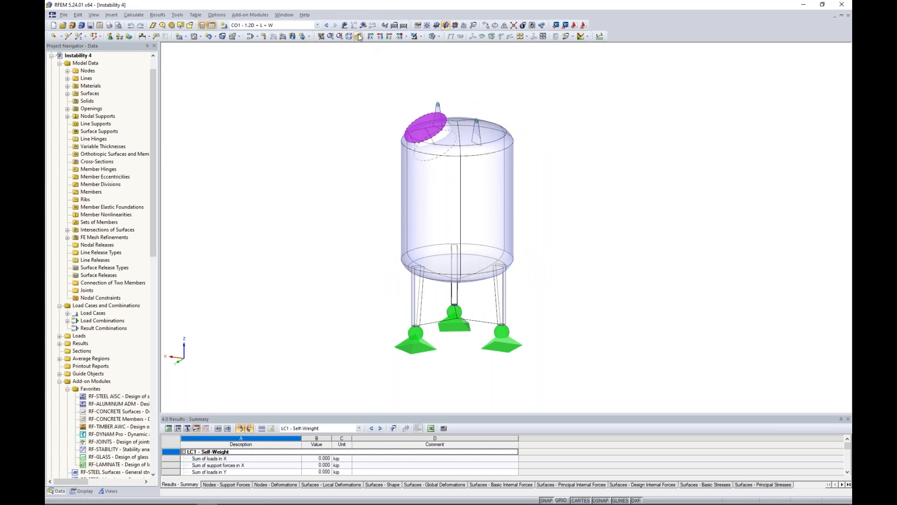
- Calculate CO1, examine the calculation message and the marked location on the tank leg, and close the message
left_click(363, 25)
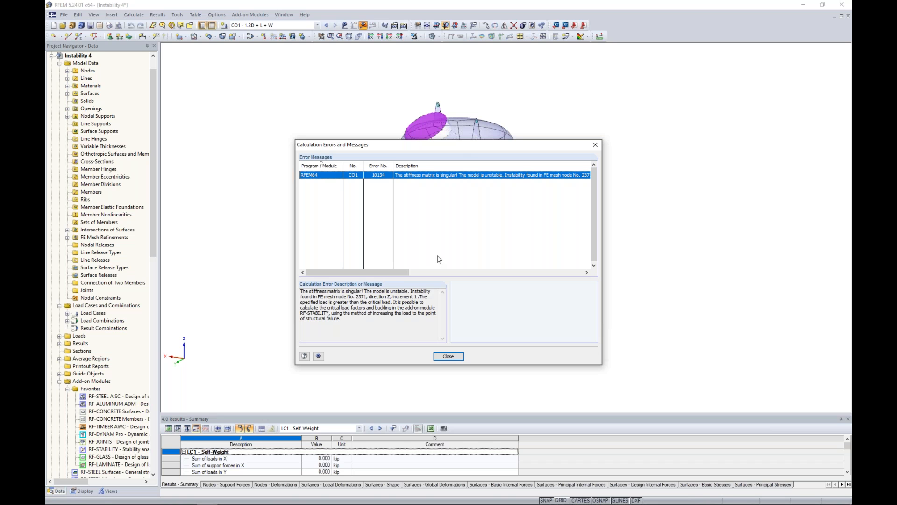
left_click_drag(459, 148, 516, 339)
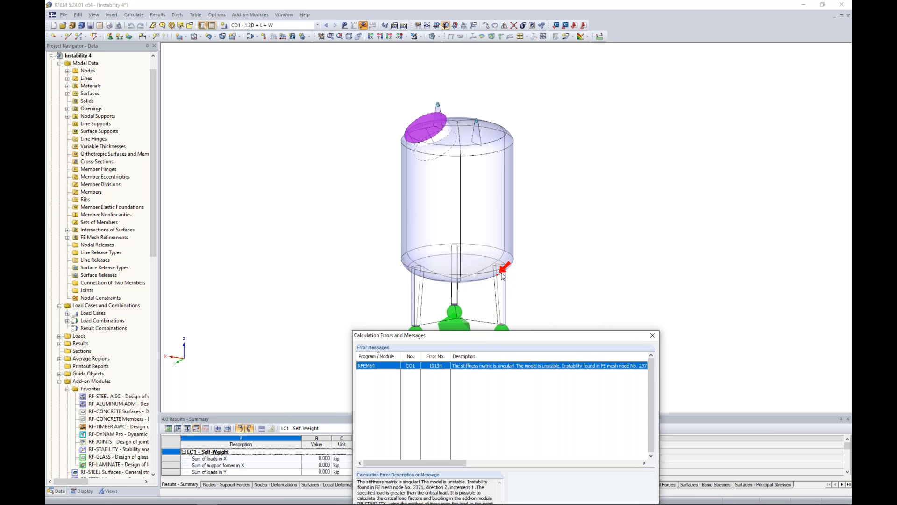
left_click_drag(504, 338, 499, 144)
left_click_drag(420, 294, 443, 296)
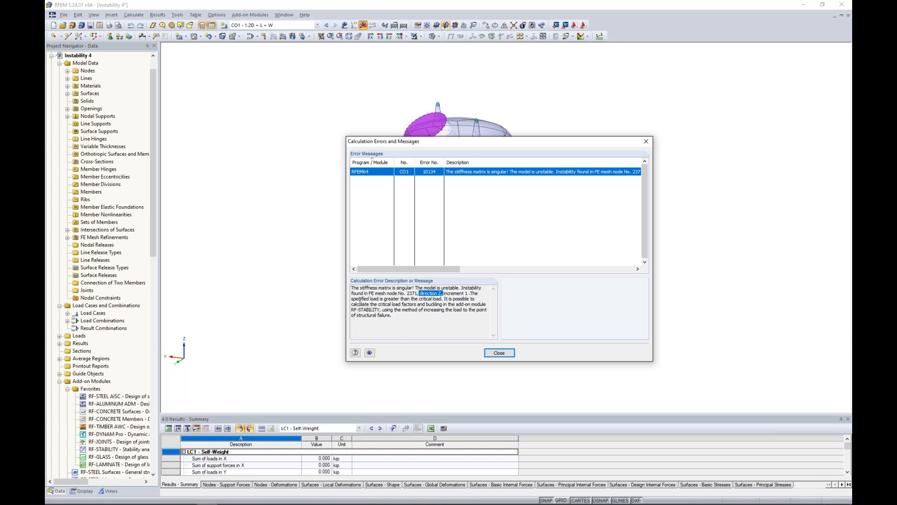
left_click_drag(354, 299, 433, 301)
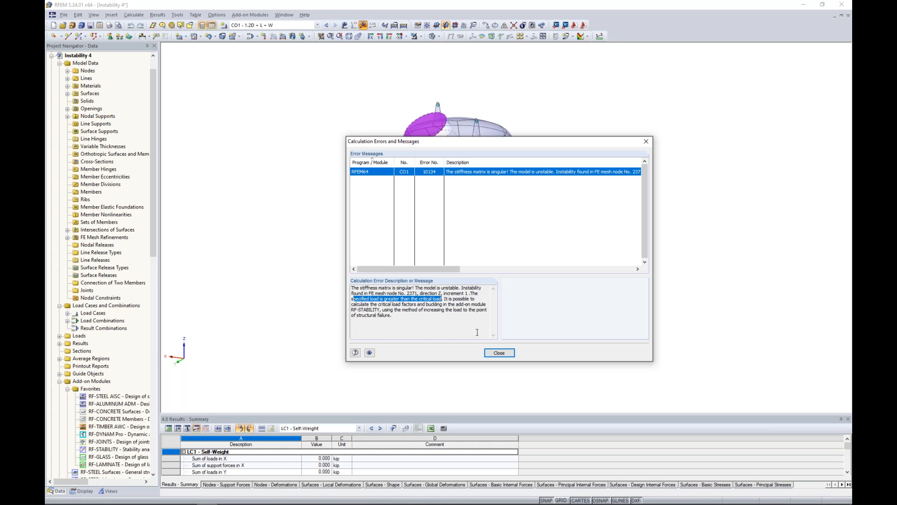
left_click(499, 353)
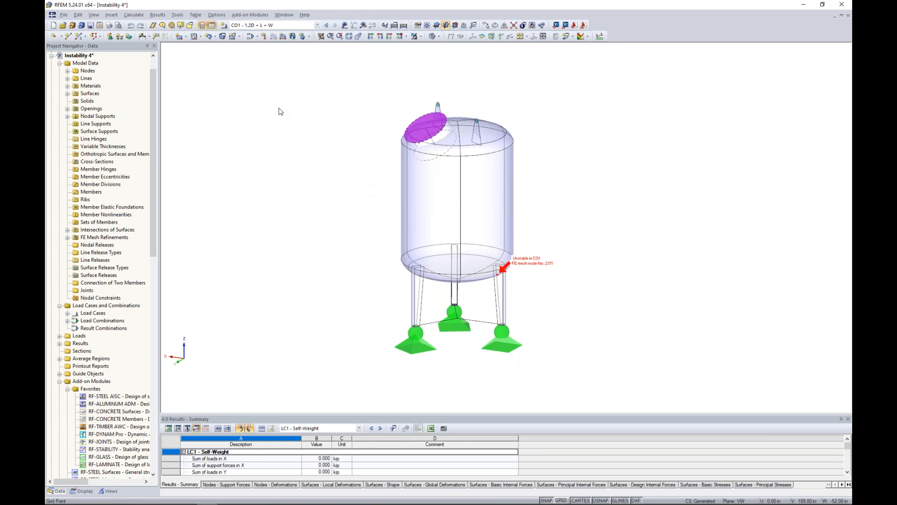
- Set the method of analysis for load combination CO1 to Geometrically linear analysis
left_click(250, 35)
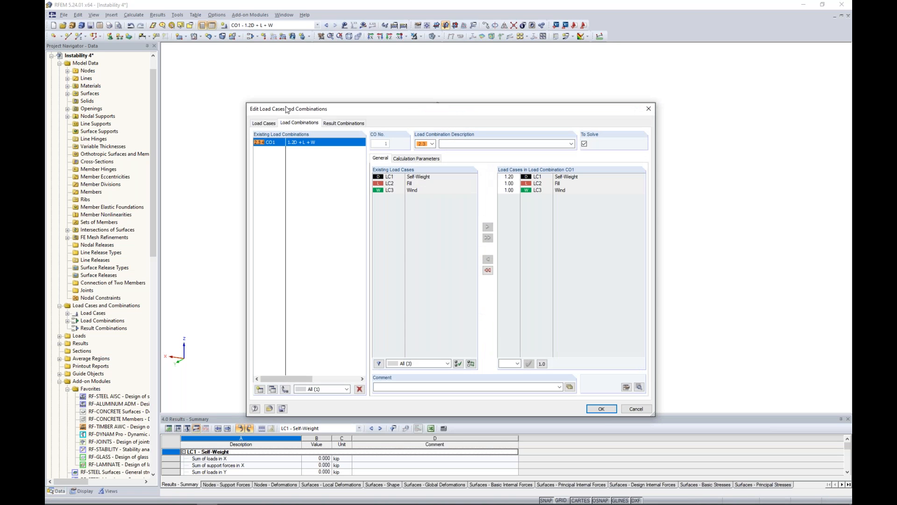
left_click(403, 158)
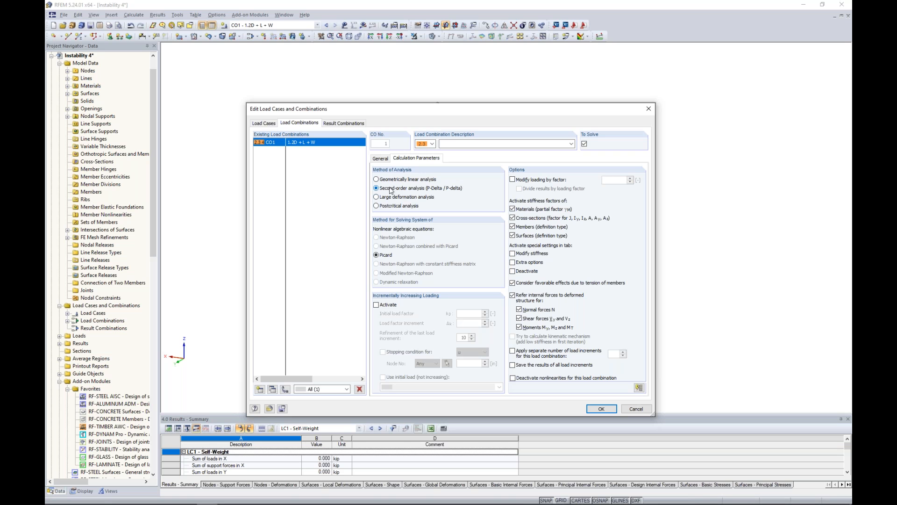
left_click(377, 179)
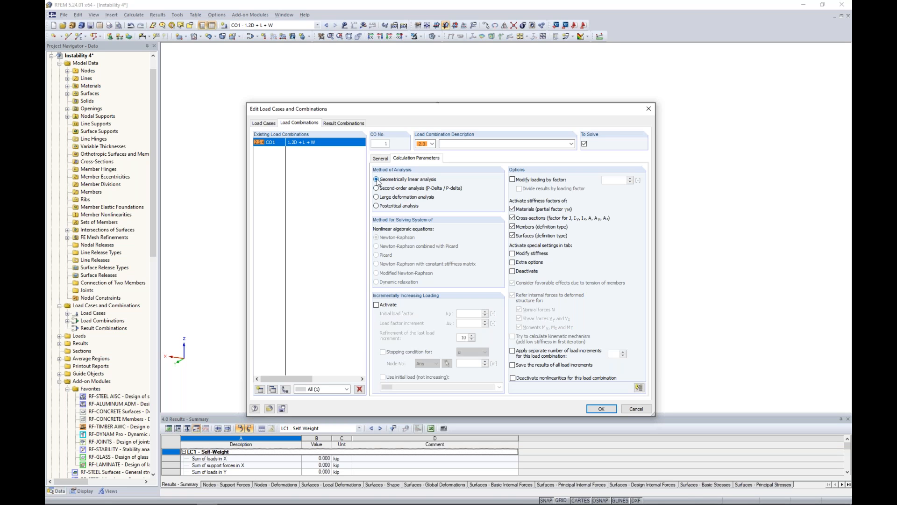
left_click(602, 408)
- Calculate CO1 with the linear analysis, reduce the display scale of the deformations, and return to the colour scale
left_click(363, 25)
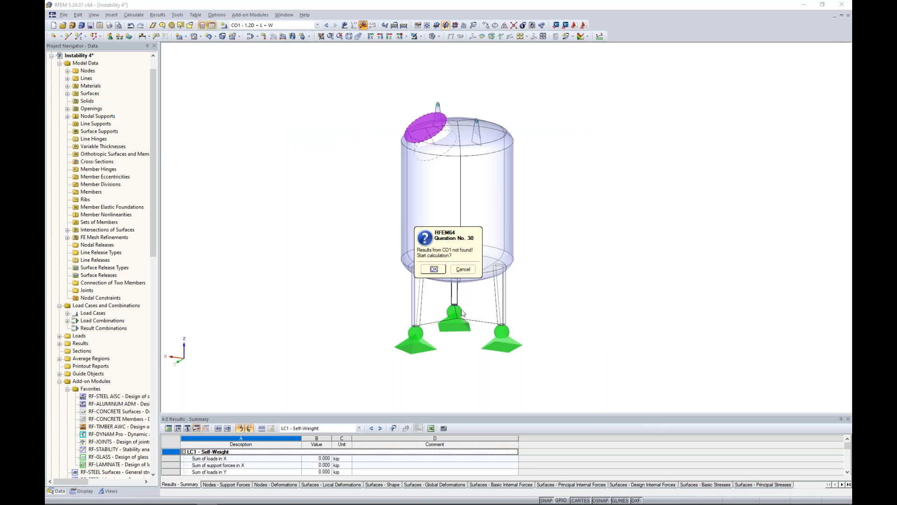
left_click(434, 269)
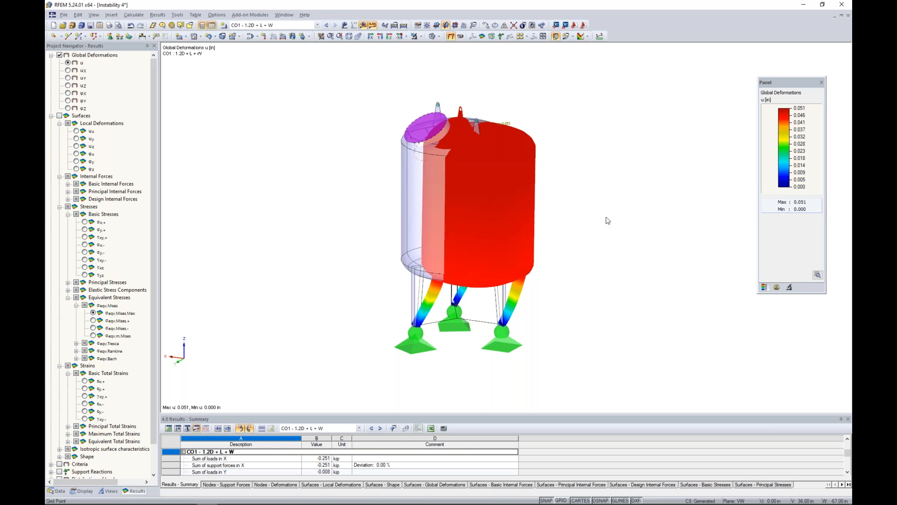
left_click(777, 287)
left_click(787, 112)
left_click(787, 112)
left_click(764, 287)
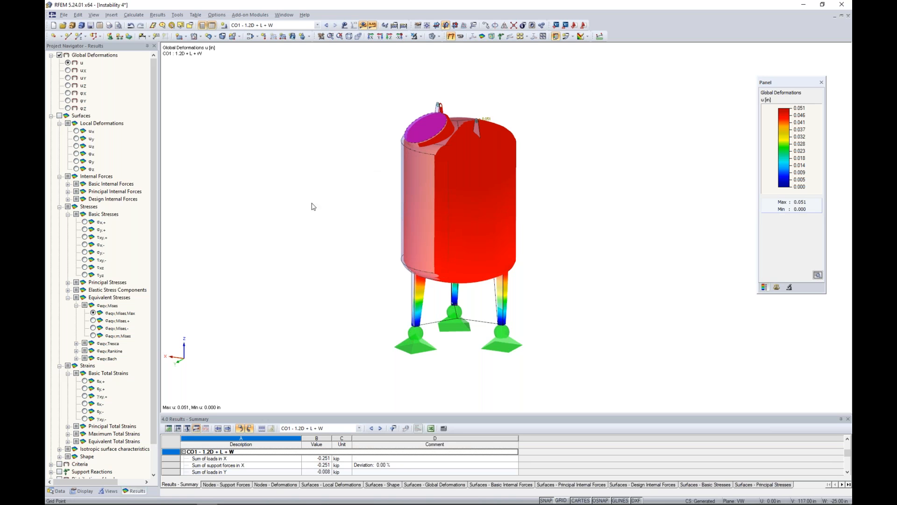
- Run an RF-STABILITY eigenvalue analysis of the tank using load combination CO1 - 1.2D + L + W
left_click(56, 491)
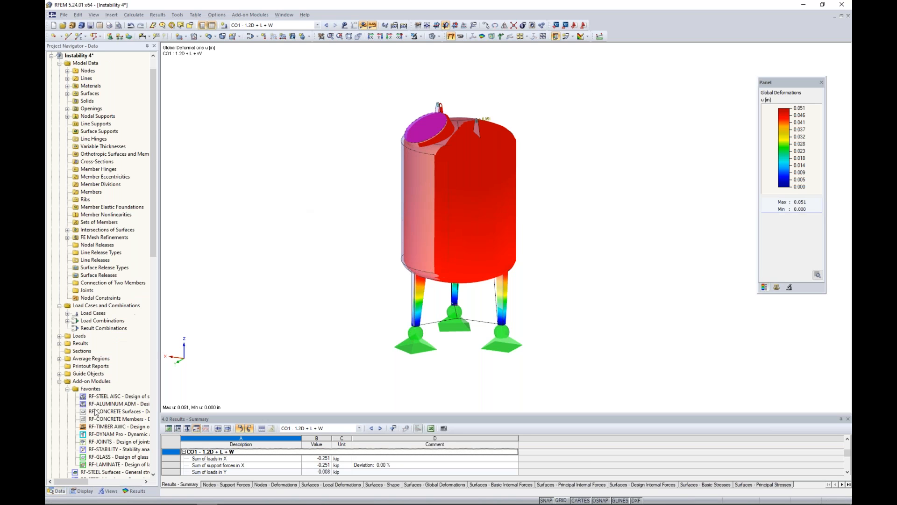
scroll(103, 382, "down", 3)
double_click(117, 380)
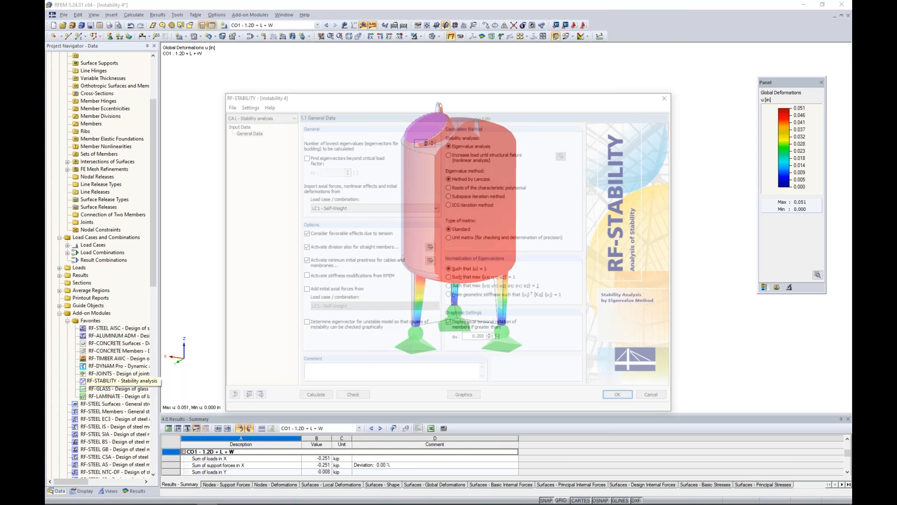
left_click(345, 208)
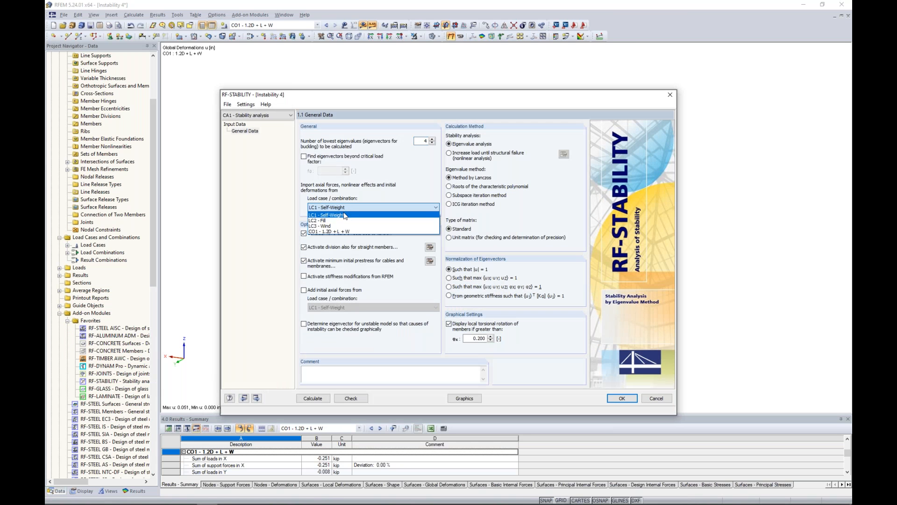
left_click(329, 232)
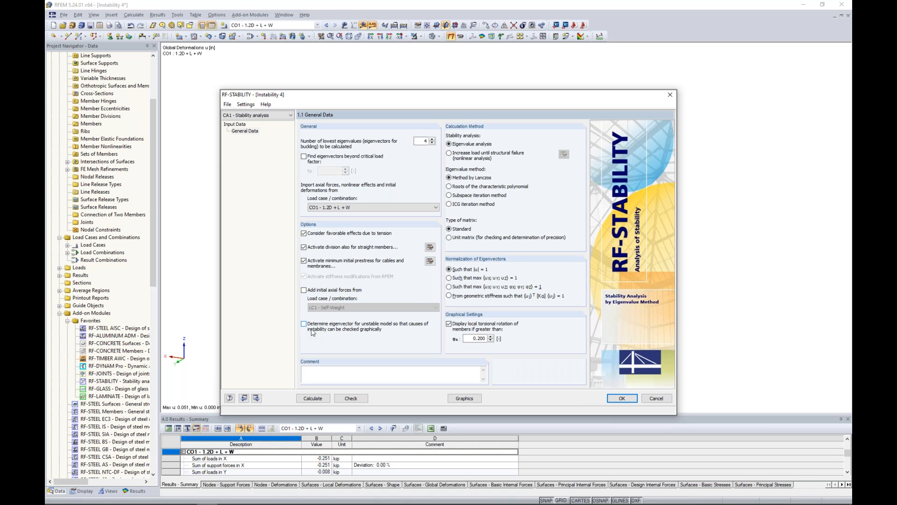
left_click(318, 400)
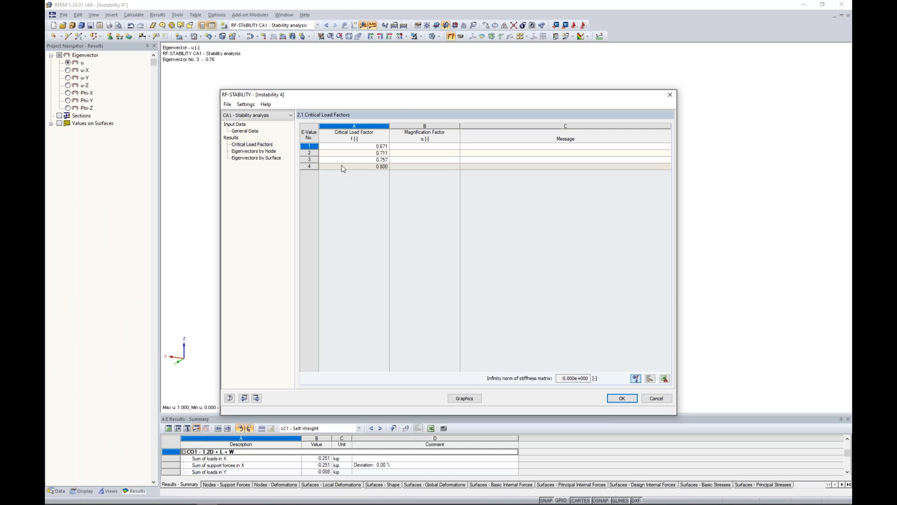
- Examine the critical load factors and the mode shapes of eigenvalues 1 to 4, and return to the first
left_click_drag(399, 97, 424, 349)
left_click(374, 398)
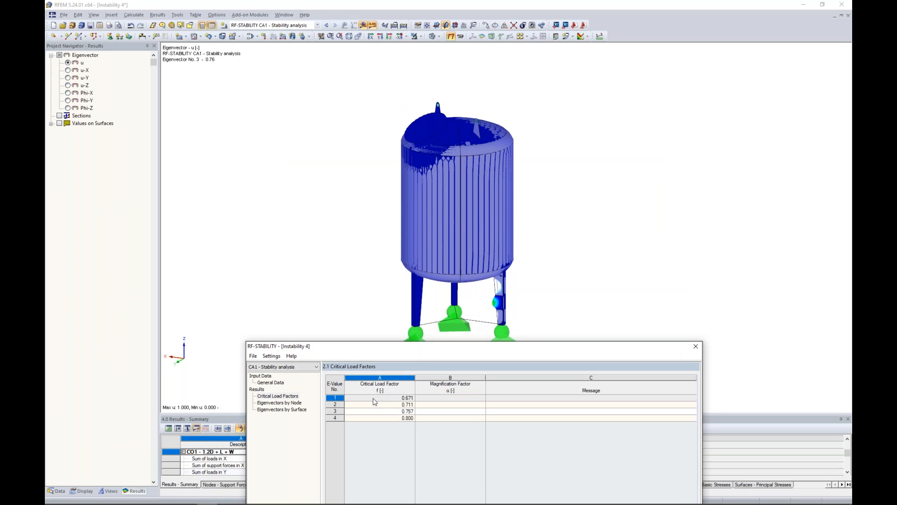
left_click(374, 405)
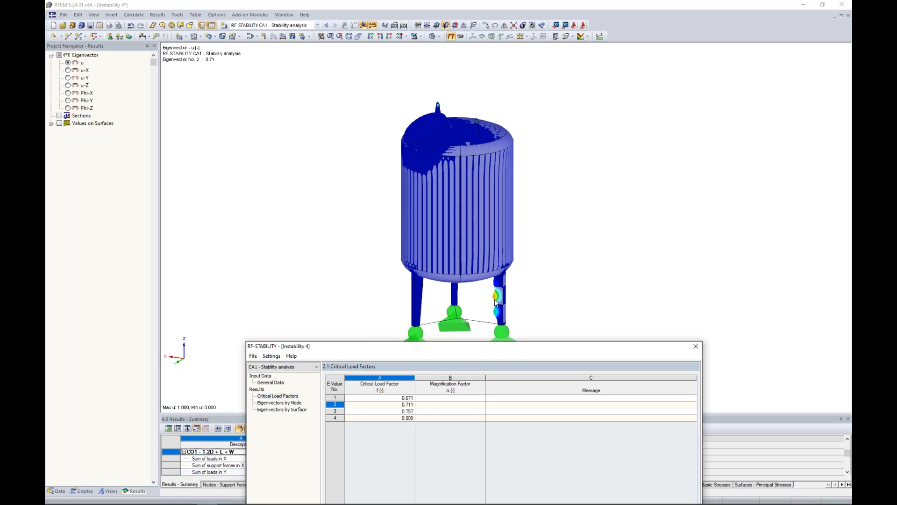
left_click(396, 411)
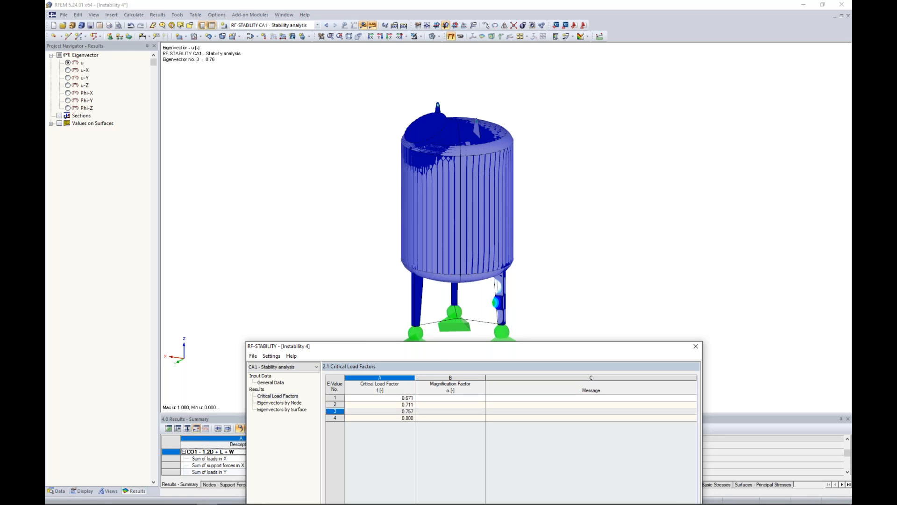
left_click(397, 418)
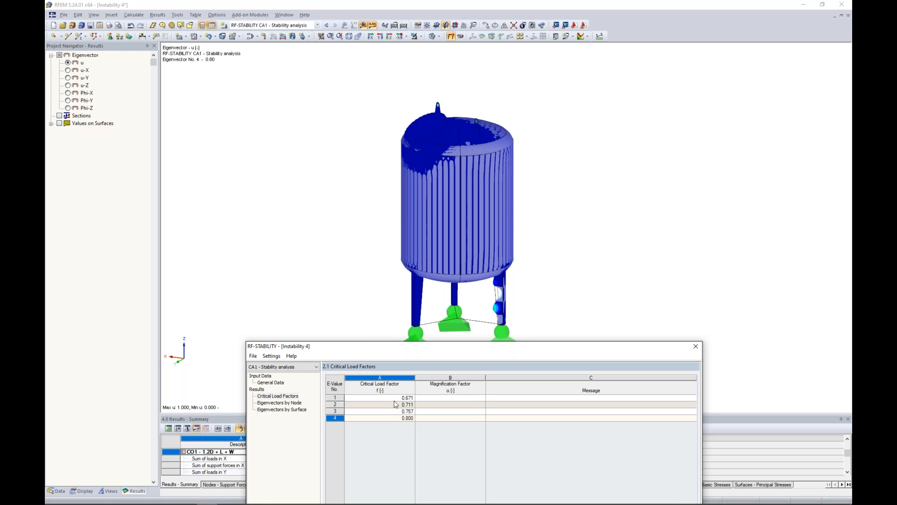
left_click(394, 398)
left_click_drag(422, 348, 457, 81)
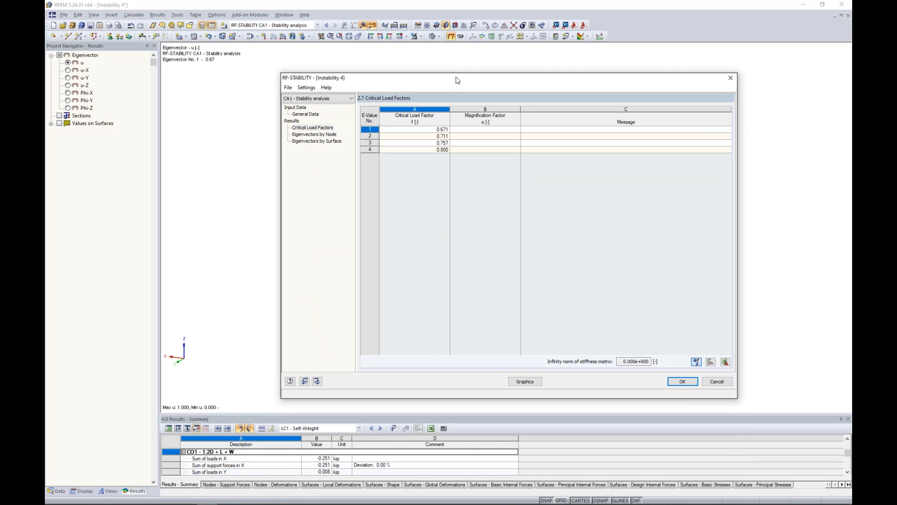
left_click(440, 130)
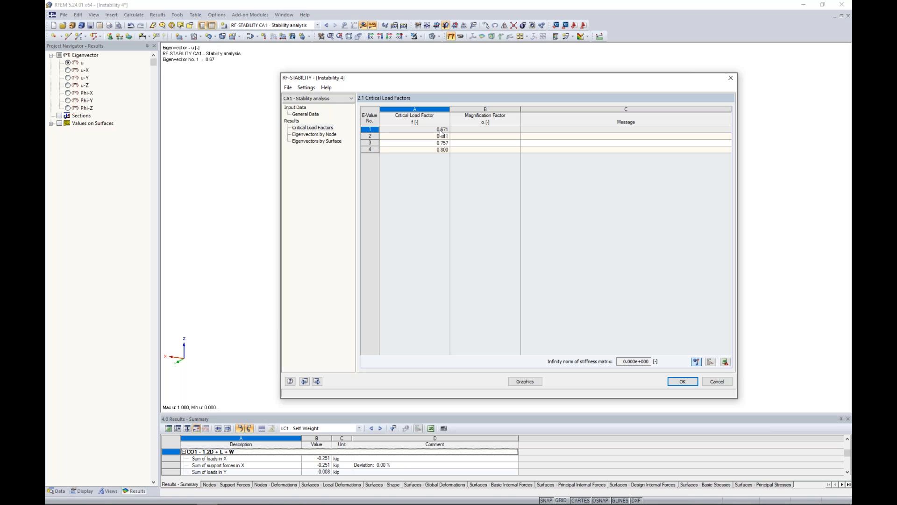
- Review the stability analysis settings, show eigenvector No. 1 on the solid model, and inspect the buckled tank leg
left_click(317, 115)
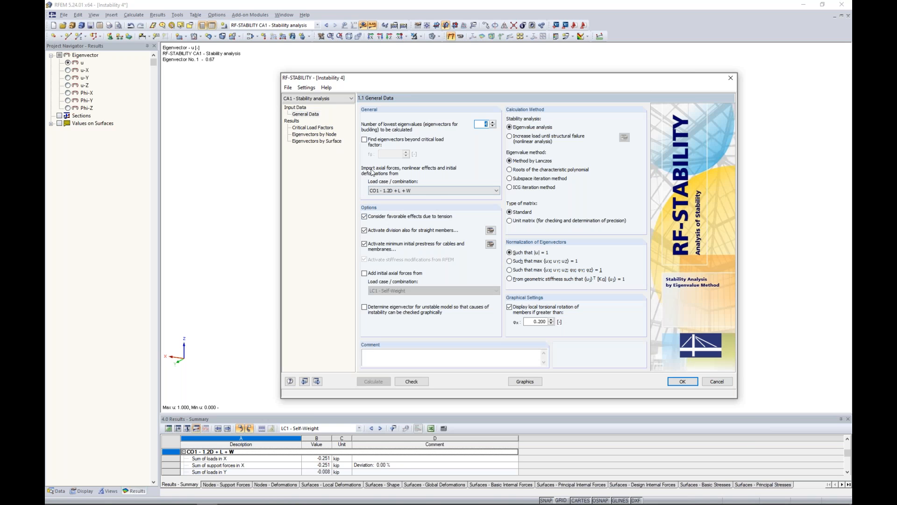
left_click_drag(402, 80, 400, 366)
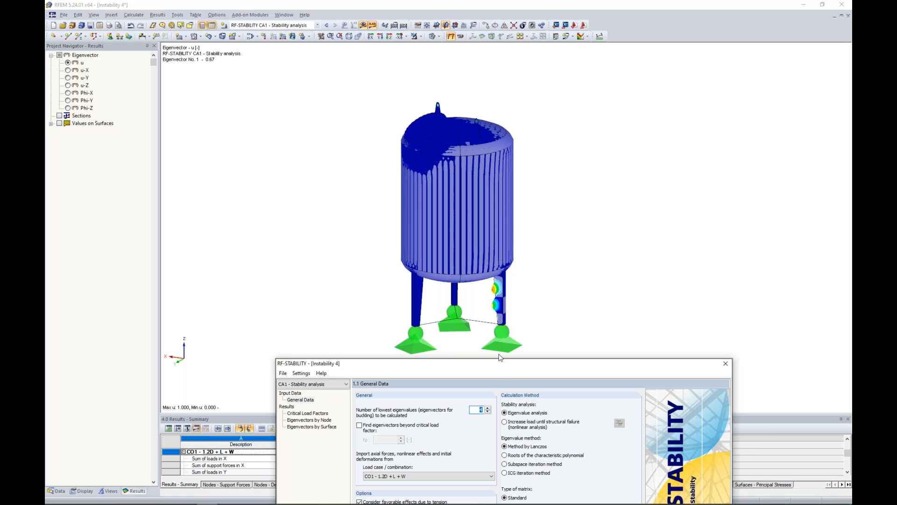
left_click_drag(501, 363, 493, 114)
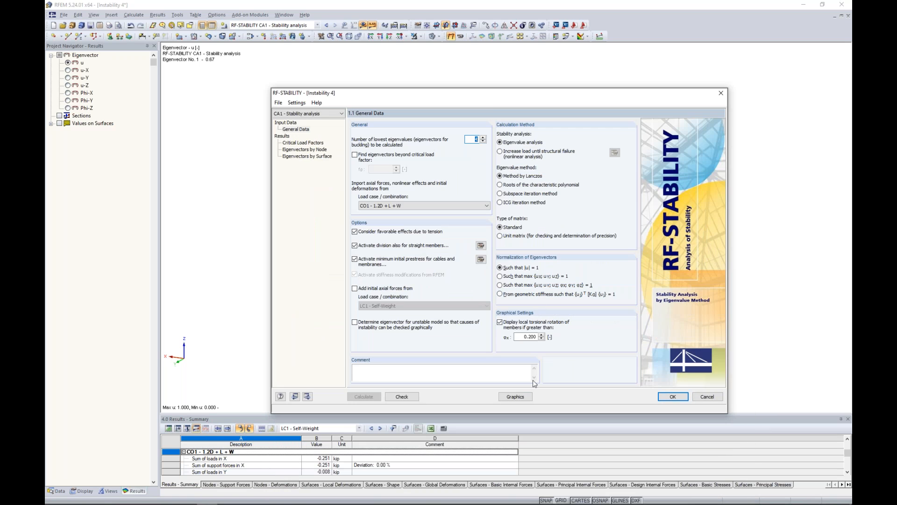
left_click(515, 396)
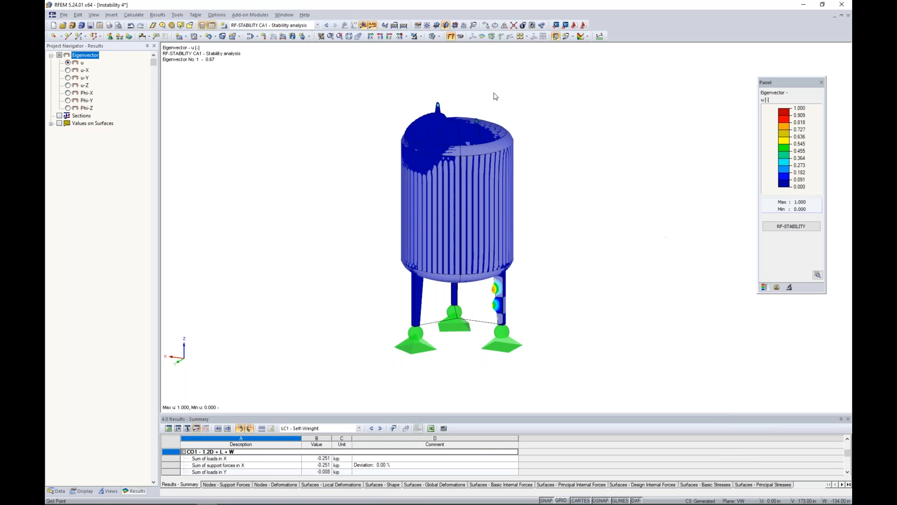
left_click(433, 37)
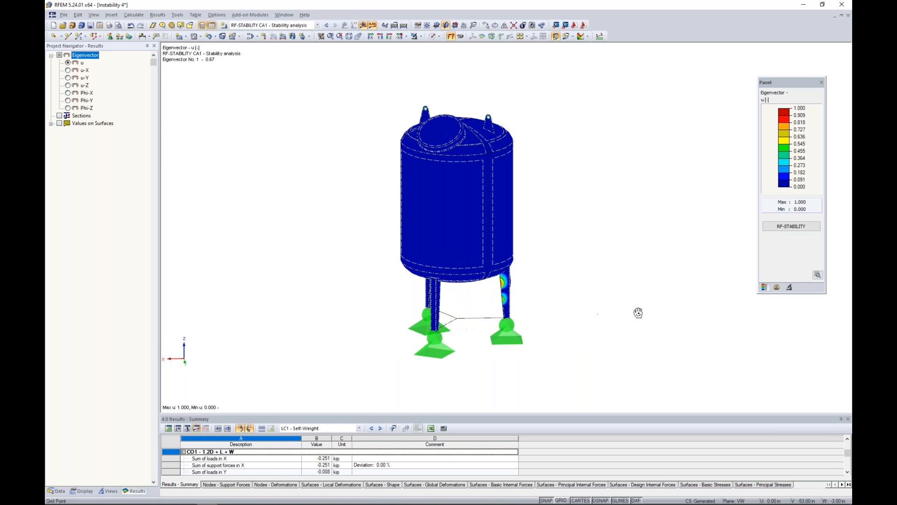
scroll(523, 321, "up", 5)
scroll(507, 322, "up", 1)
middle_click_drag(507, 321, 625, 250, "ctrl")
scroll(563, 309, "down", 1)
scroll(572, 270, "up", 2)
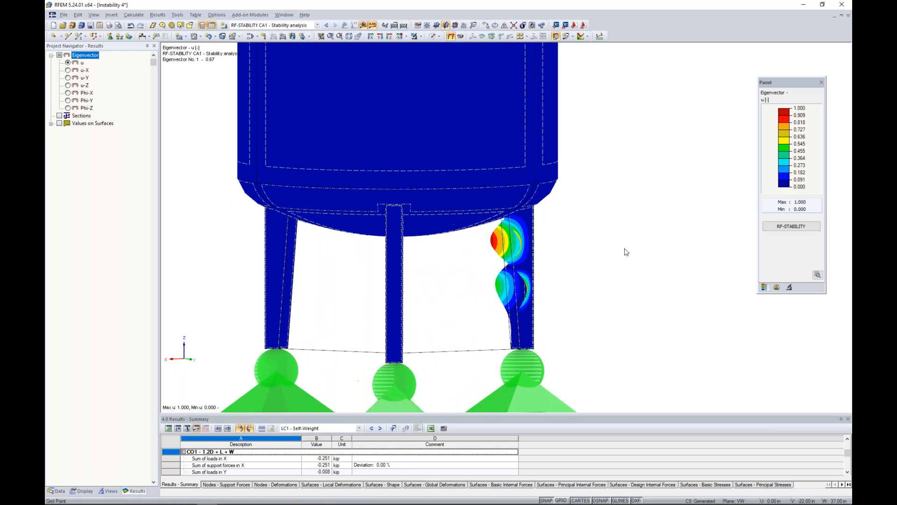
- Display eigenvectors No. 2 and No. 3 to compare the buckling shapes of the tank leg
left_click(776, 287)
left_click(782, 110)
left_click(778, 123)
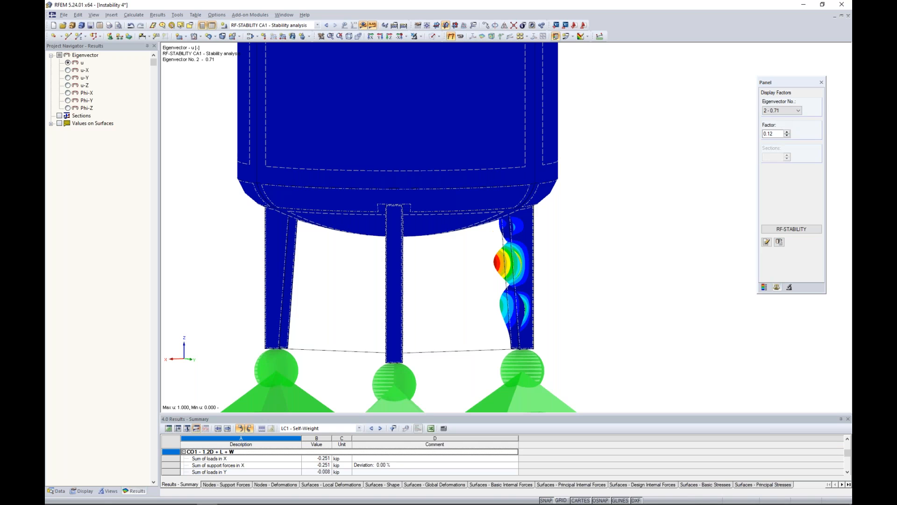
left_click(782, 111)
left_click(779, 127)
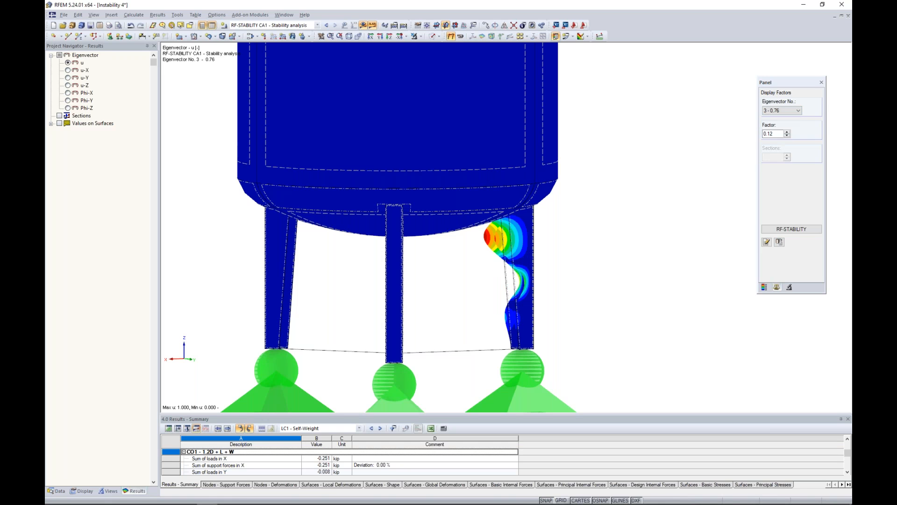
- Select all the tank legs and change the constant thickness of their component surfaces, accepting the deletion of results
left_click_drag(592, 312, 213, 262)
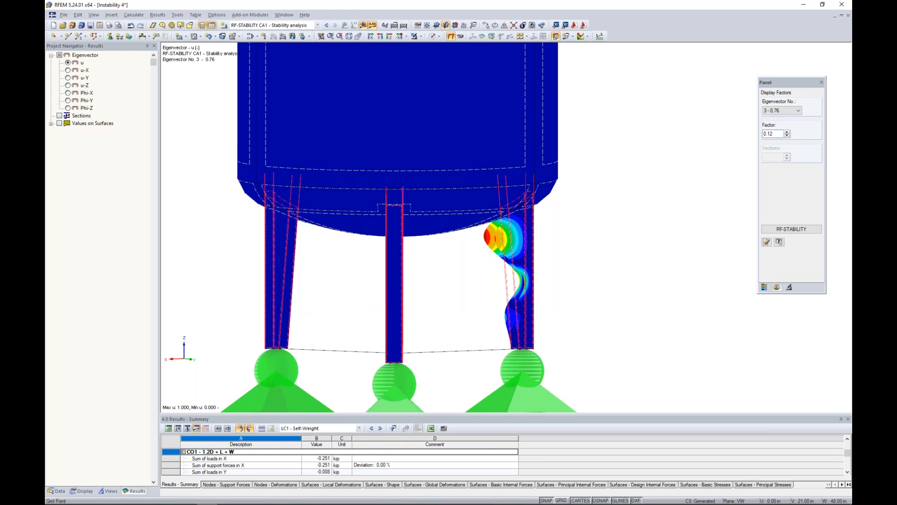
right_click(517, 281)
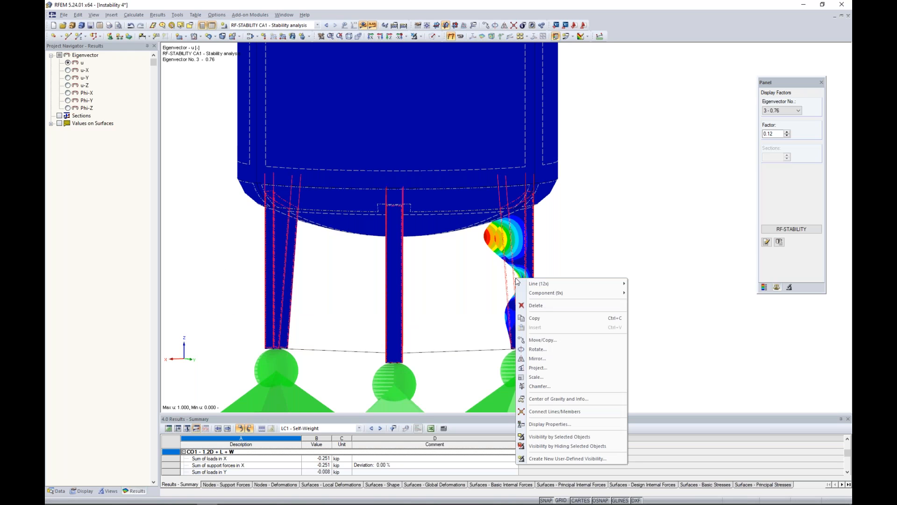
left_click(644, 293)
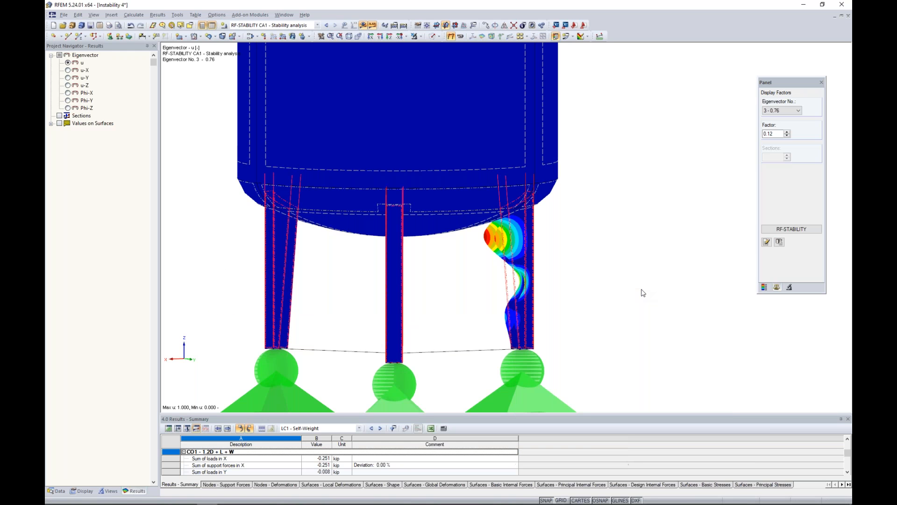
double_click(366, 295)
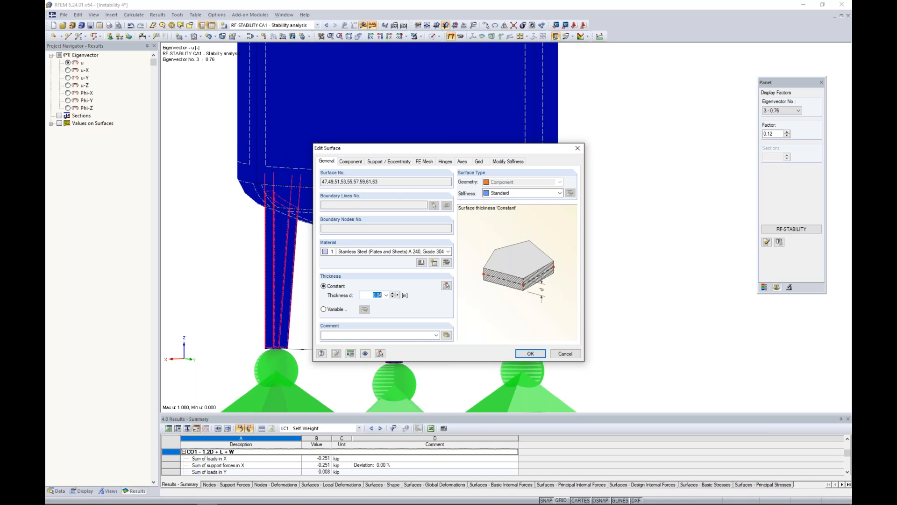
type("0")
left_click(531, 353)
left_click(434, 272)
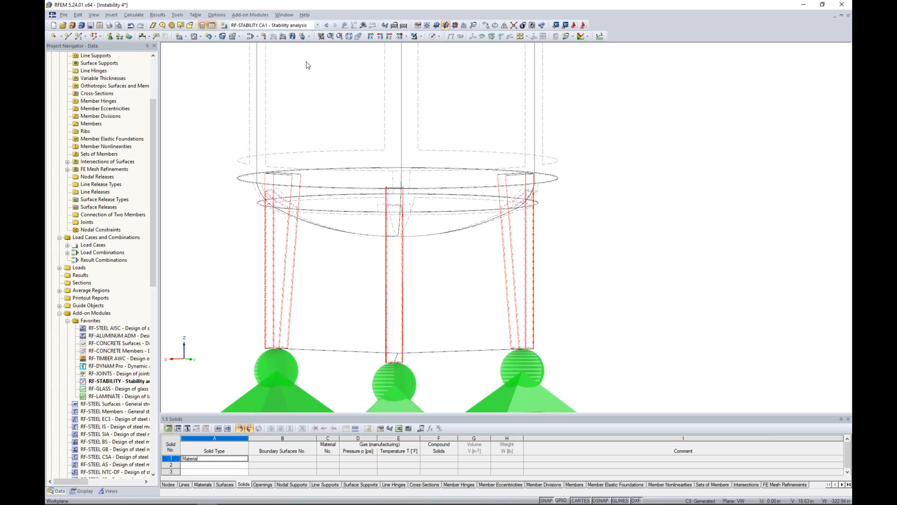
- Set the method of analysis for load combination CO1 to Second-order analysis (P-Delta / P-delta)
left_click(251, 36)
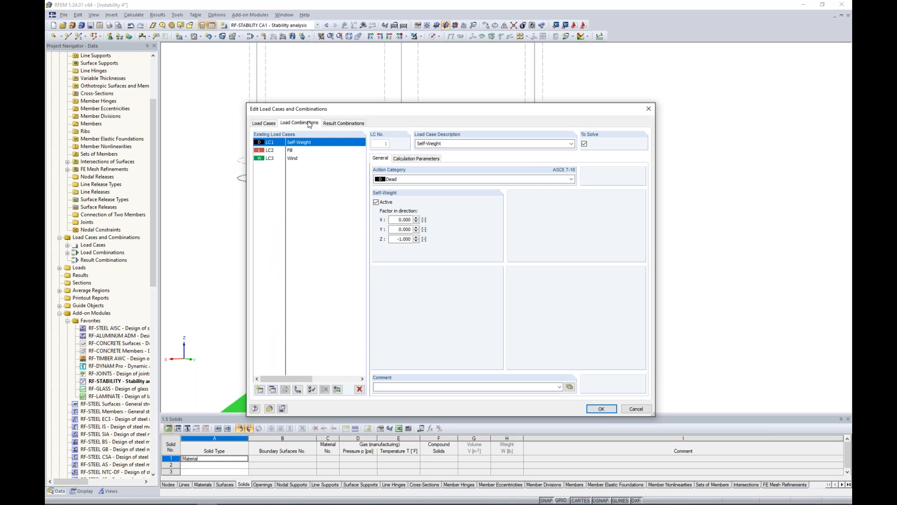
left_click(309, 124)
left_click(402, 159)
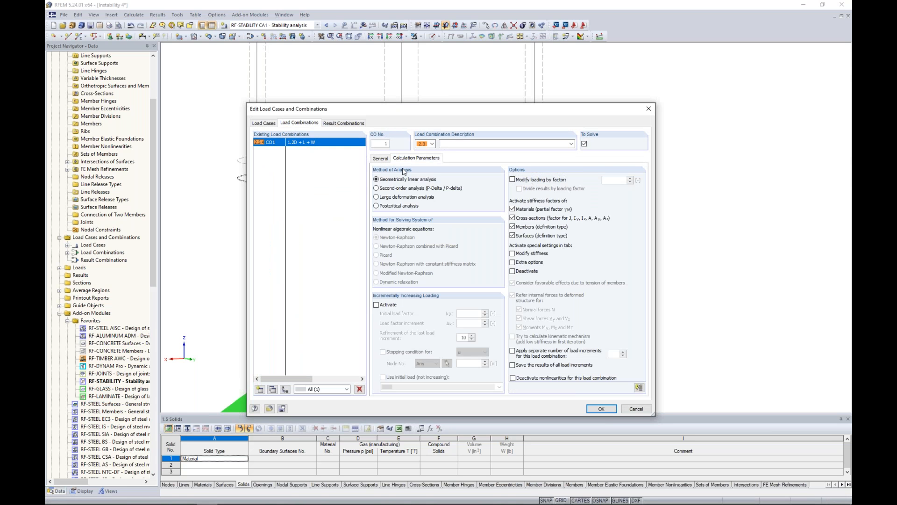
left_click(400, 188)
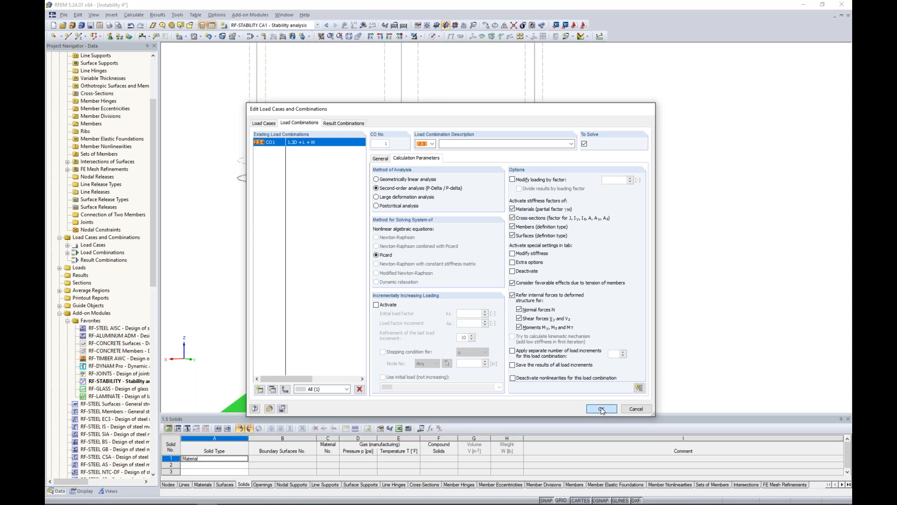
left_click(602, 409)
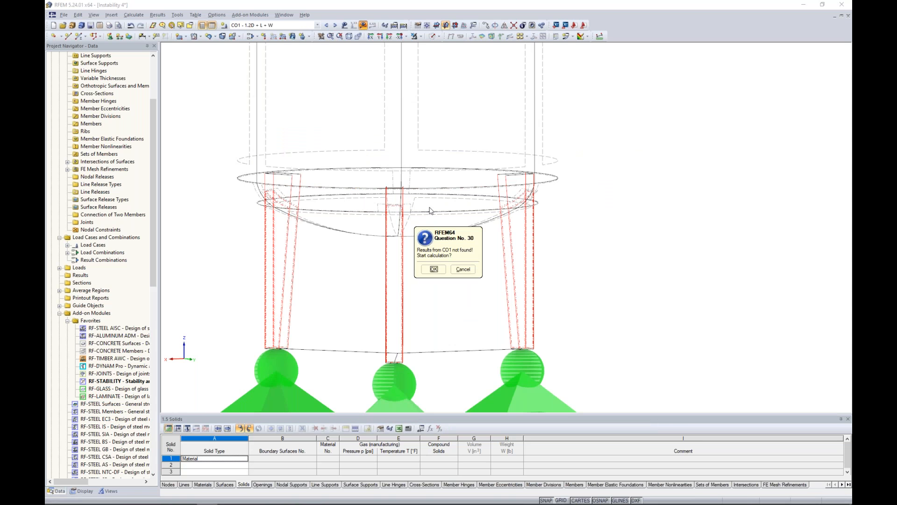
- Calculate CO1 with the second-order analysis and view the global deformations of the whole tank
left_click(433, 270)
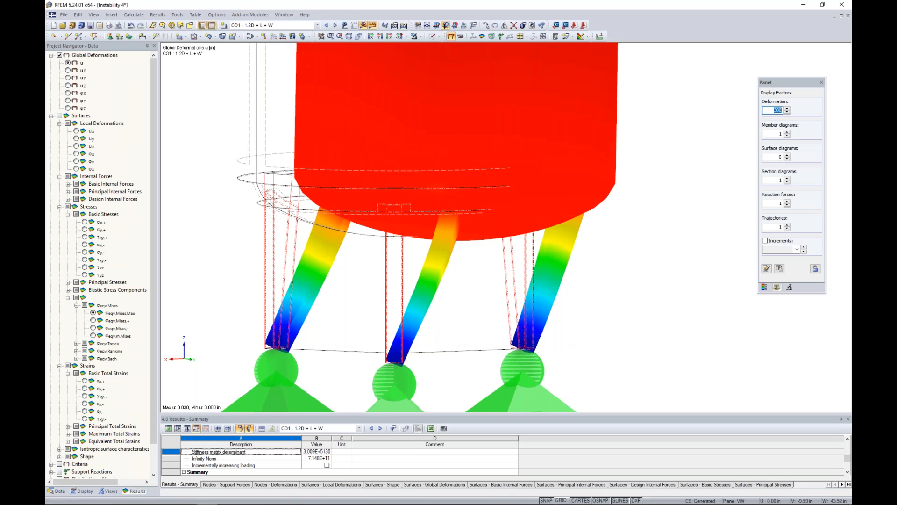
scroll(519, 252, "down", 5)
middle_click_drag(518, 252, 329, 241, "ctrl")
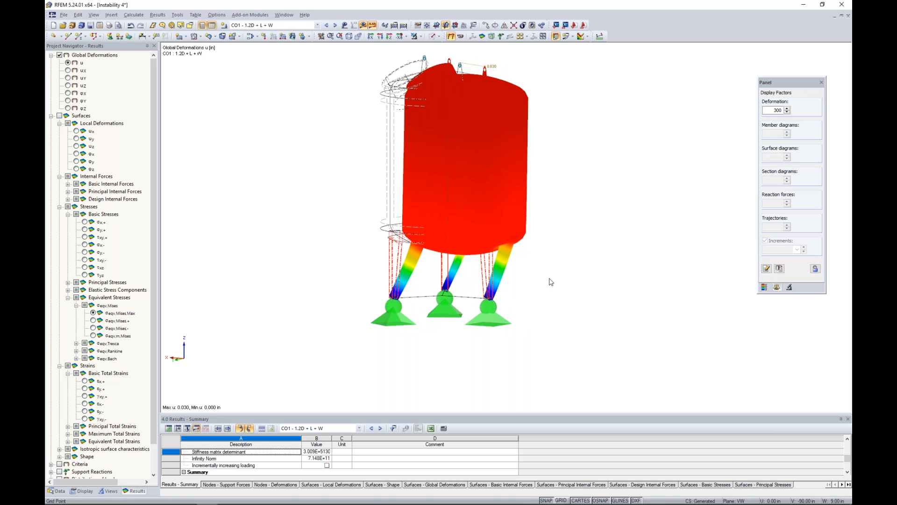
middle_click_drag(561, 265, 554, 291)
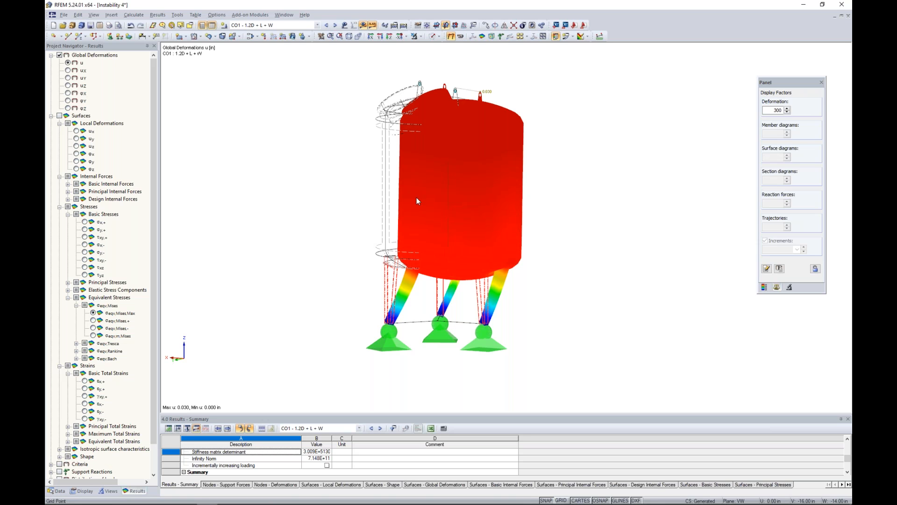
- Switch to the Mesh 1 model and check the properties of the dimensioned 20 ft by 10 ft plate without changes
left_click(283, 15)
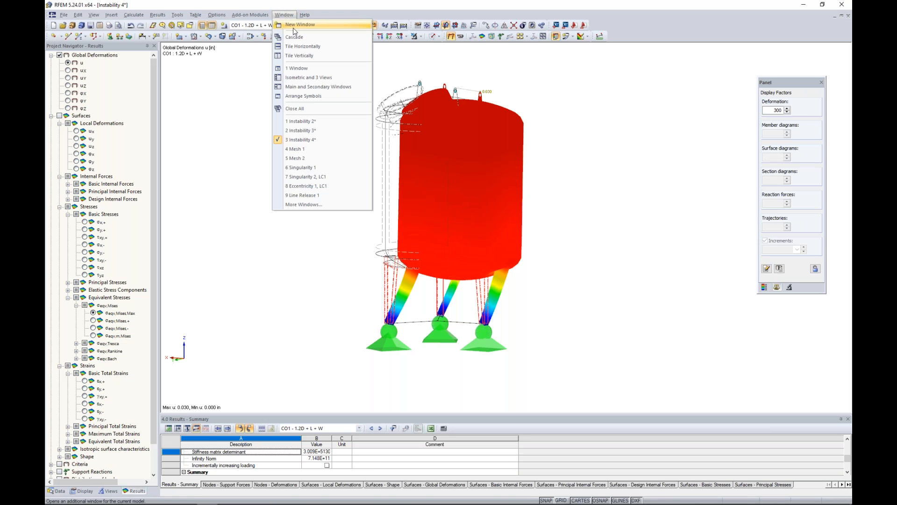
left_click(296, 149)
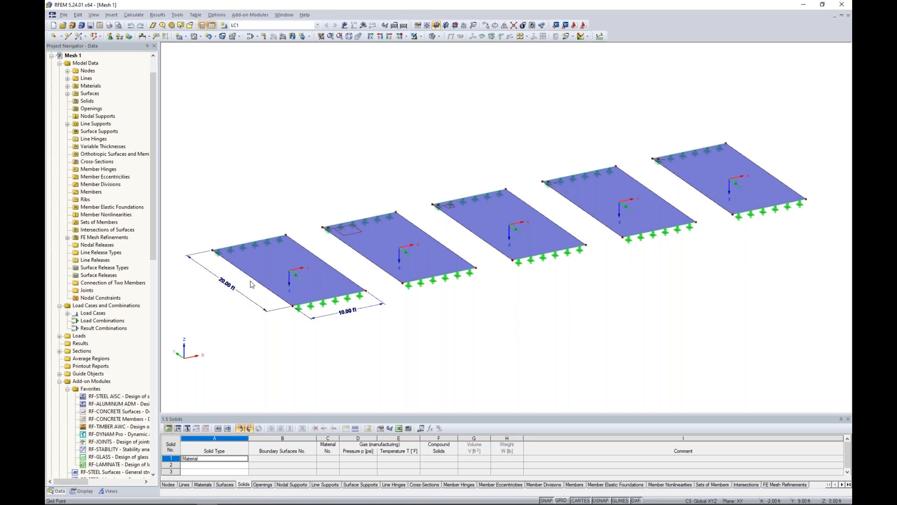
double_click(283, 257)
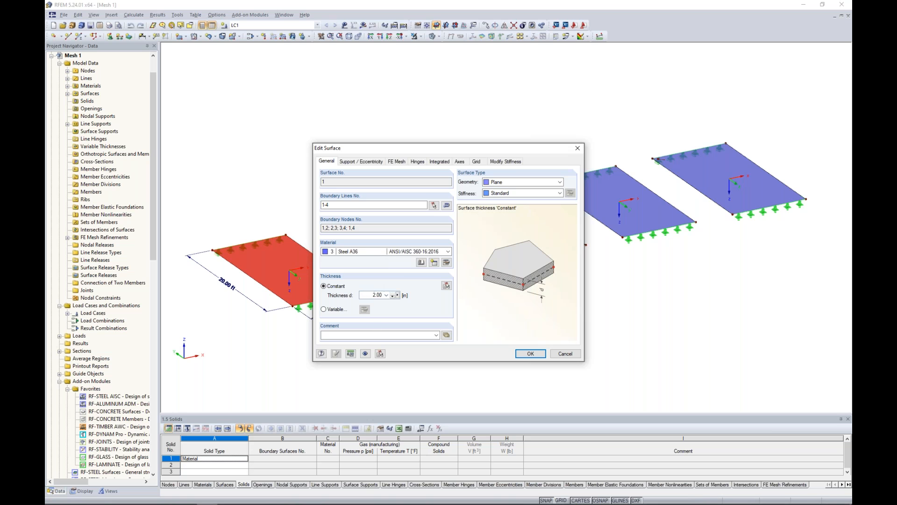
left_click(565, 354)
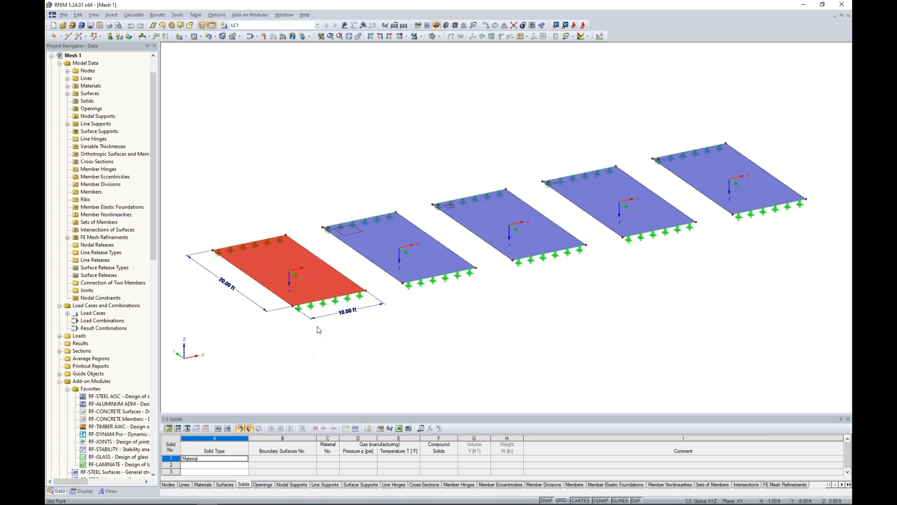
- Check the line support settings at the edge of the dimensioned 20 ft by 10 ft plate without changes
scroll(327, 322, "up", 2)
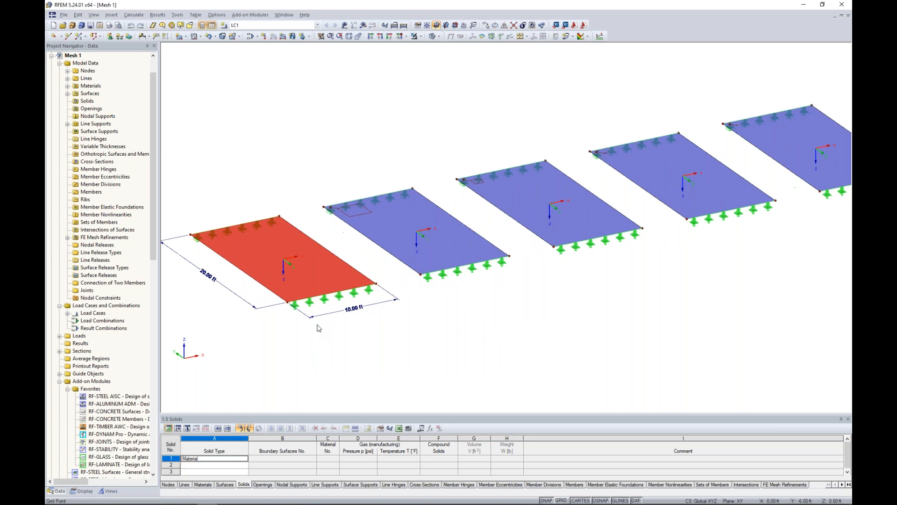
double_click(341, 303)
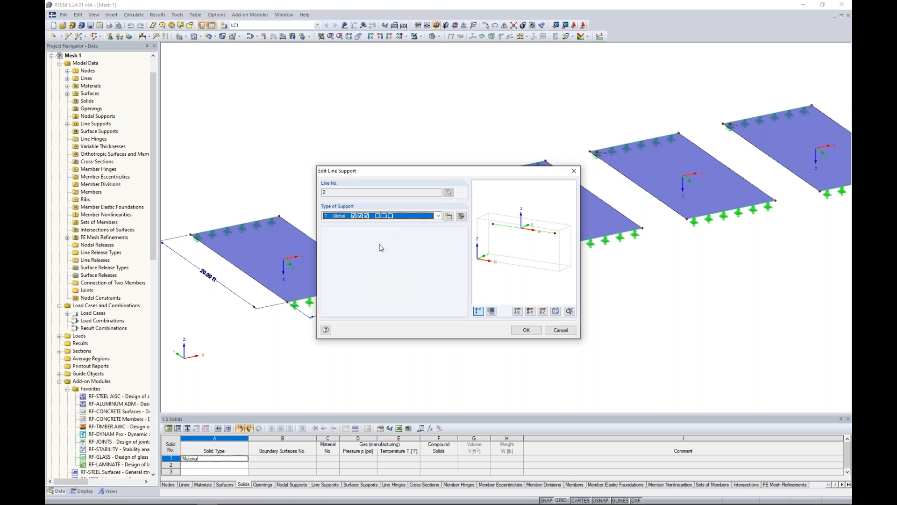
left_click(561, 329)
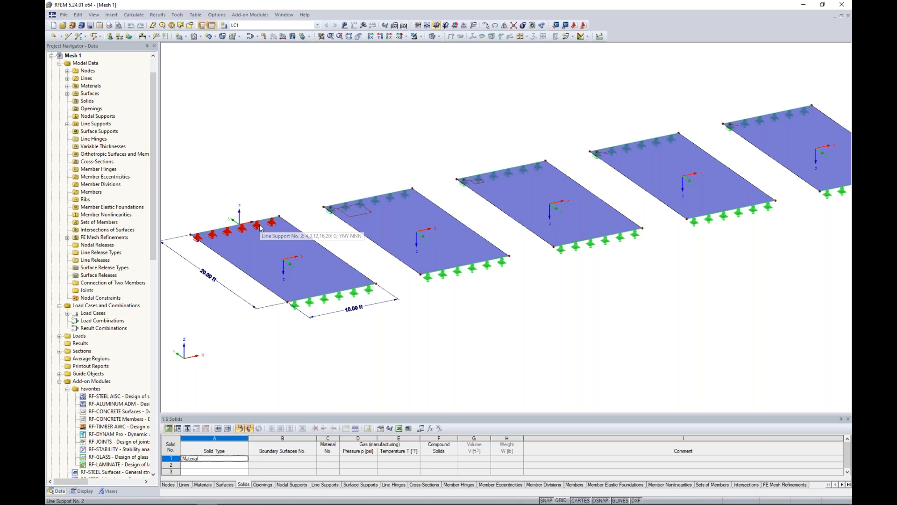
- Show the LC1 loads on all five plates to review them, and hide them again
left_click(345, 25)
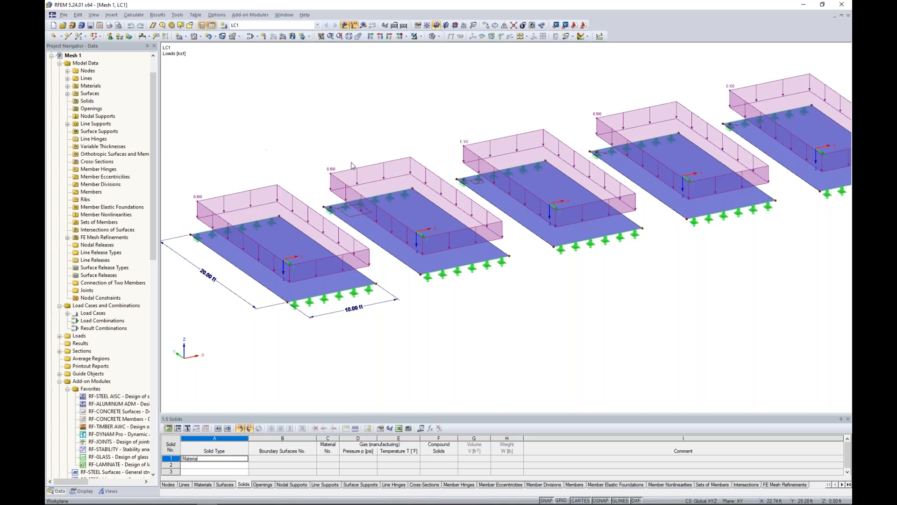
scroll(459, 120, "down", 2)
middle_click_drag(457, 119, 447, 140)
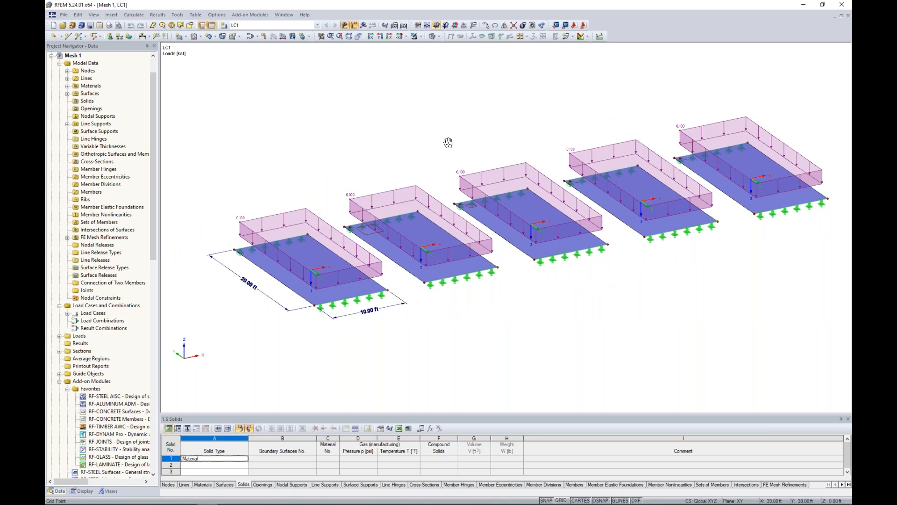
left_click(345, 26)
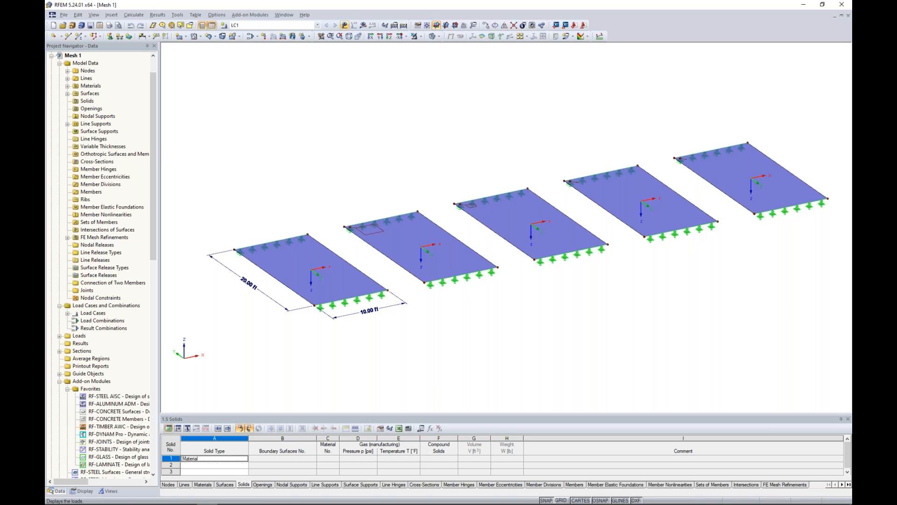
- Show the plates in wireframe and regenerate the FE mesh from its settings, inspecting the mesh on the dimensioned plate
left_click(433, 37)
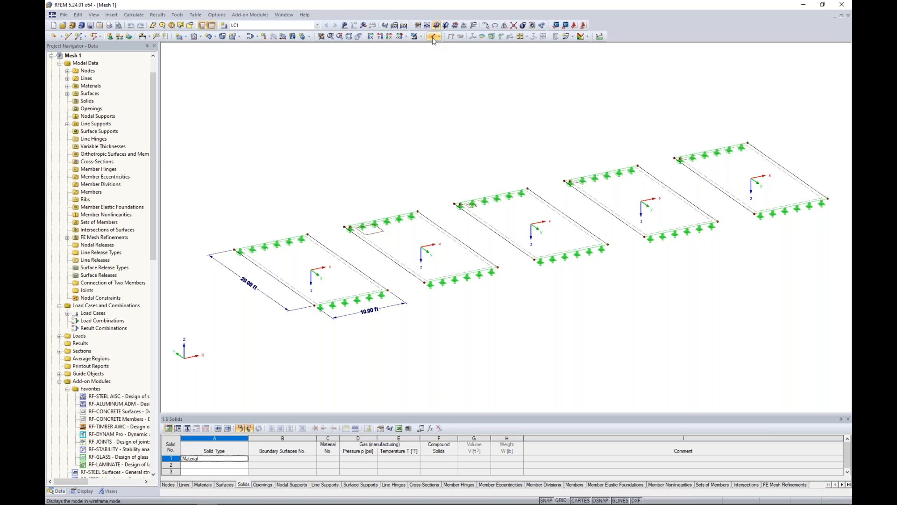
left_click(133, 14)
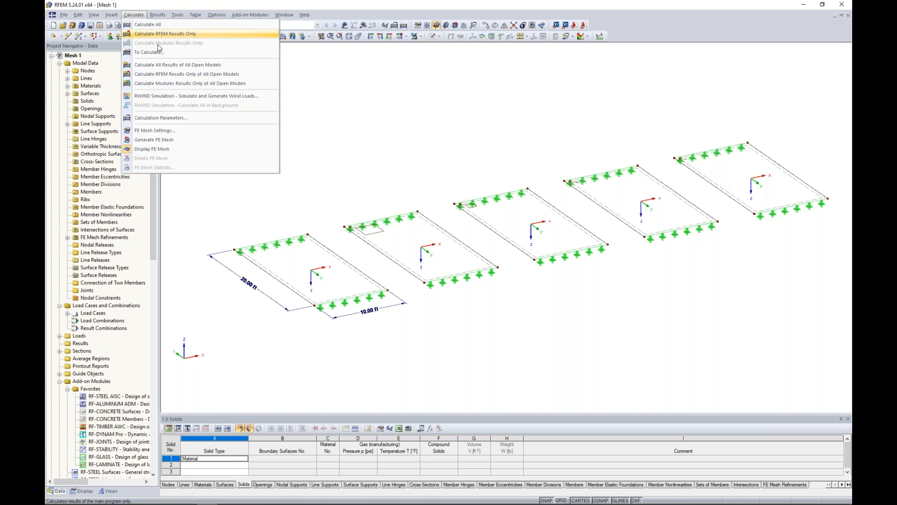
left_click(172, 134)
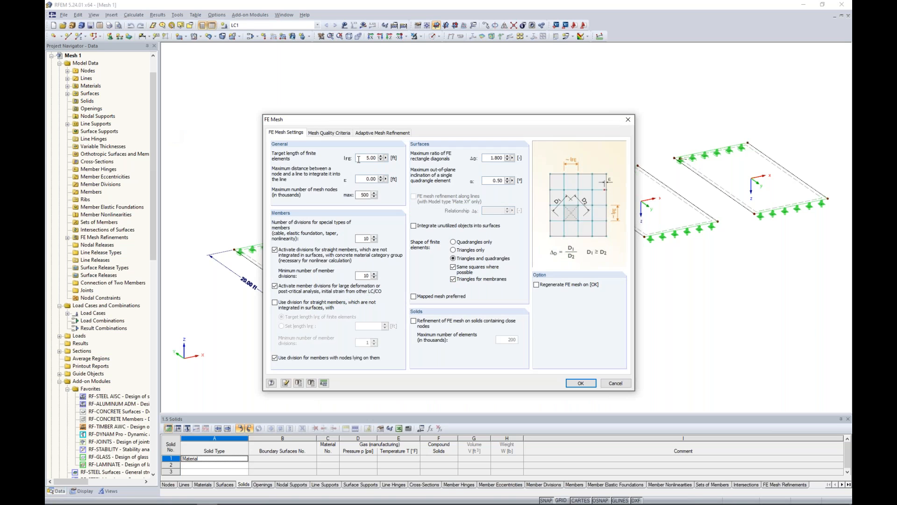
left_click(536, 285)
left_click(588, 385)
scroll(569, 341, "up", 3)
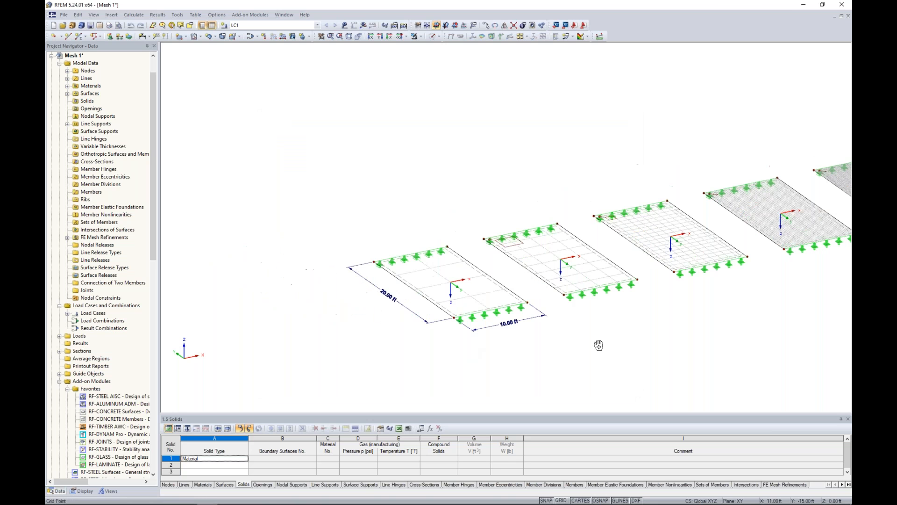
scroll(499, 321, "up", 3)
scroll(499, 321, "up", 2)
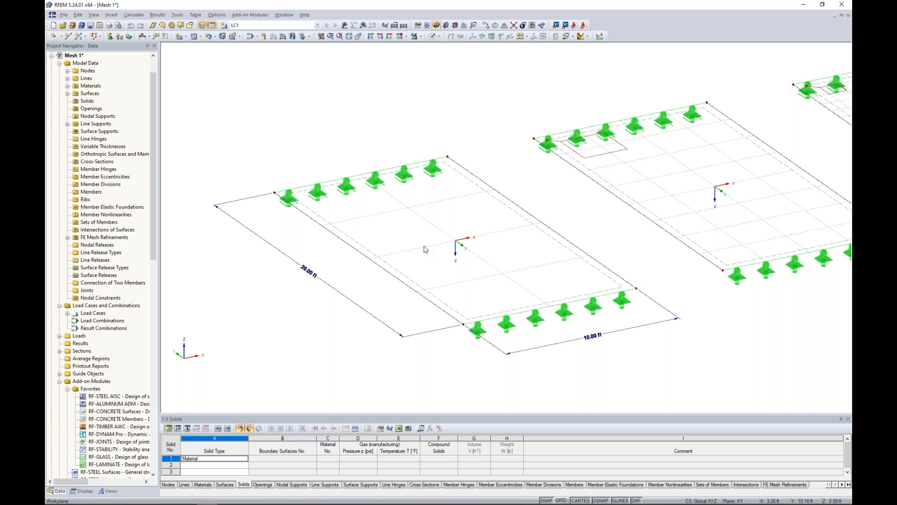
middle_click_drag(442, 259, 410, 262)
scroll(411, 263, "up", 2)
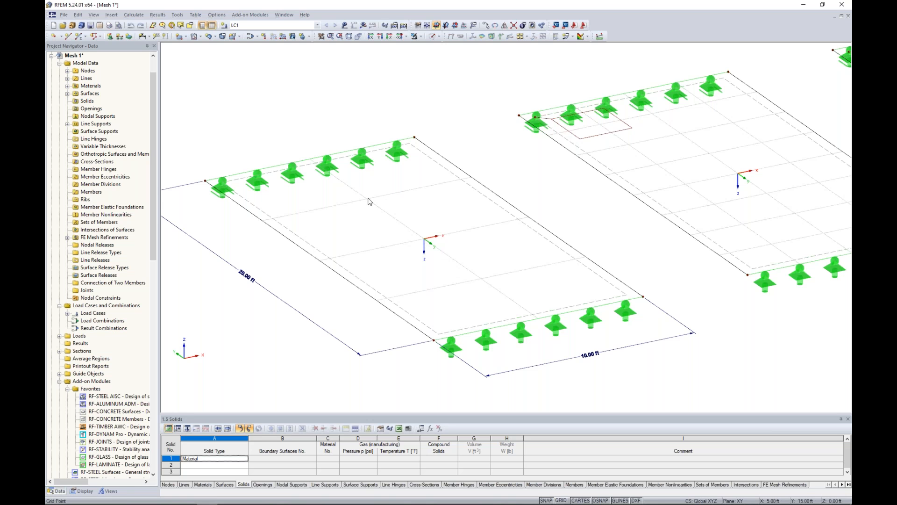
- Check the surface FE mesh refinement and its target FE length on the second plate, cancelling without changes
scroll(369, 202, "down", 4)
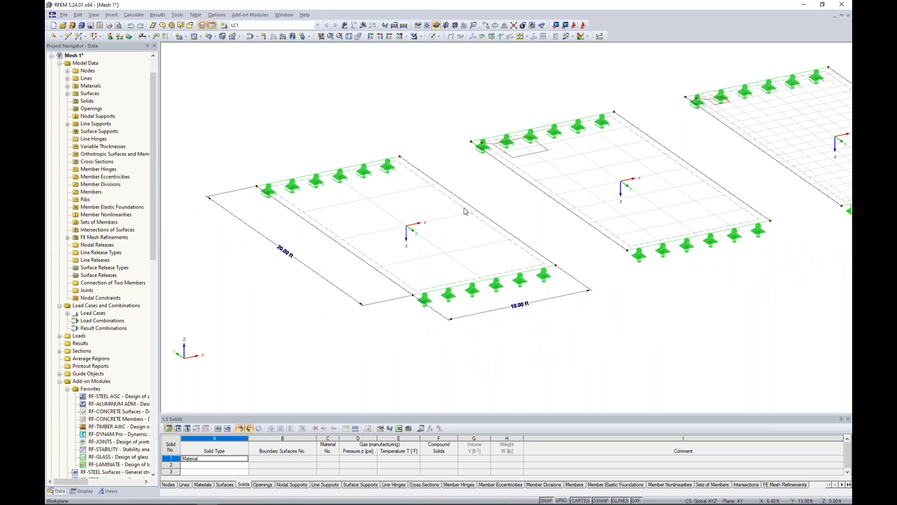
middle_click_drag(461, 204, 428, 282)
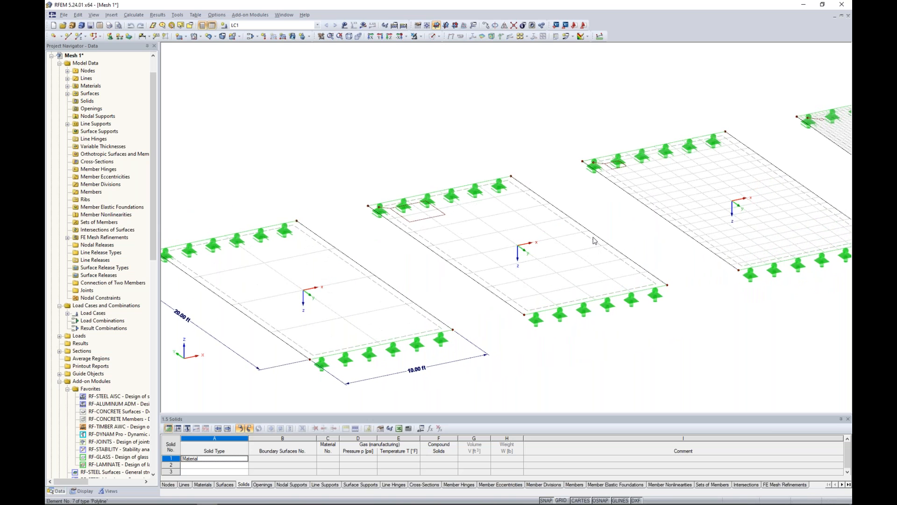
double_click(442, 218)
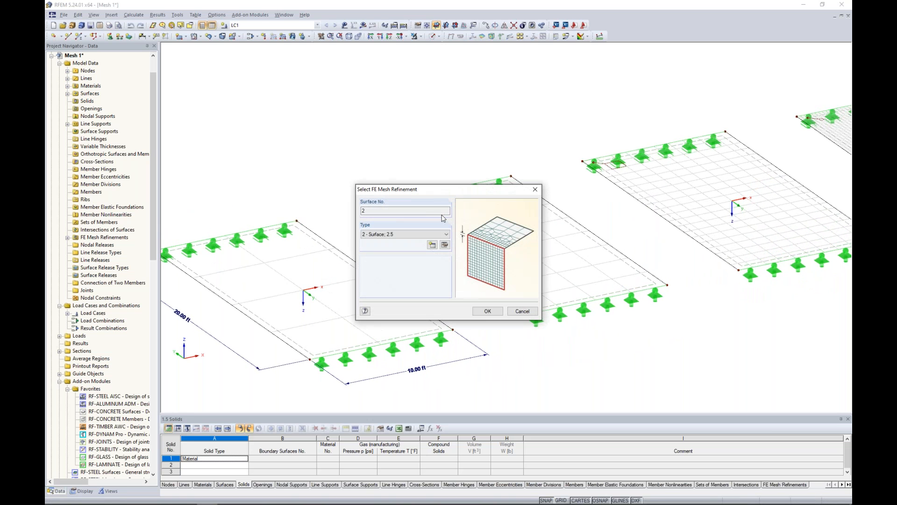
left_click(535, 188)
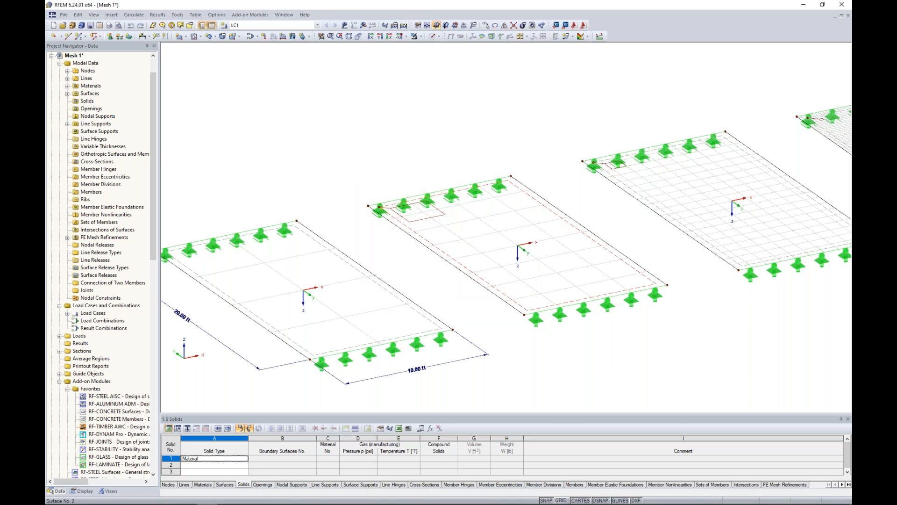
right_click(568, 226)
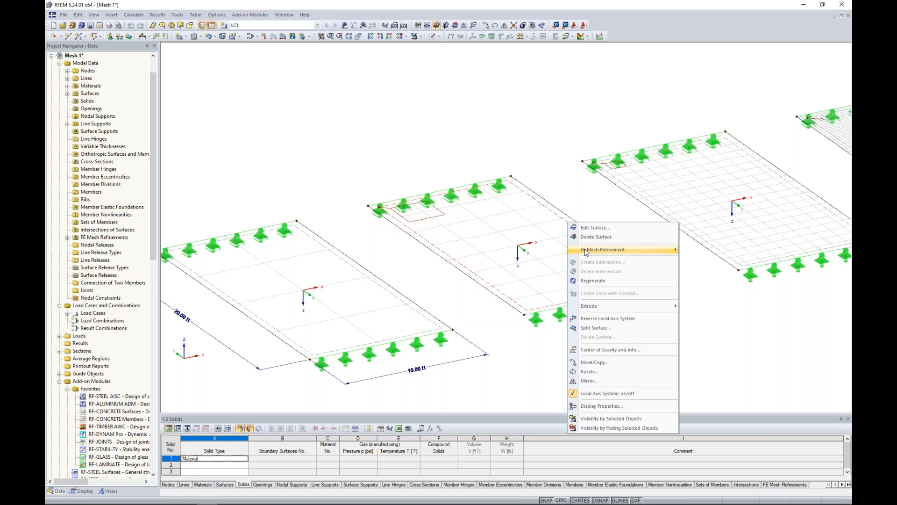
mouse_move(588, 253)
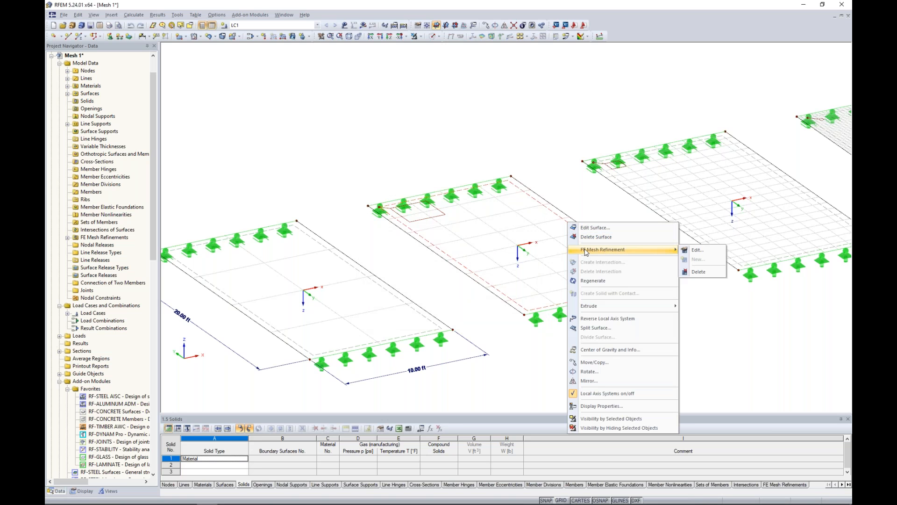
left_click(695, 250)
left_click(509, 264)
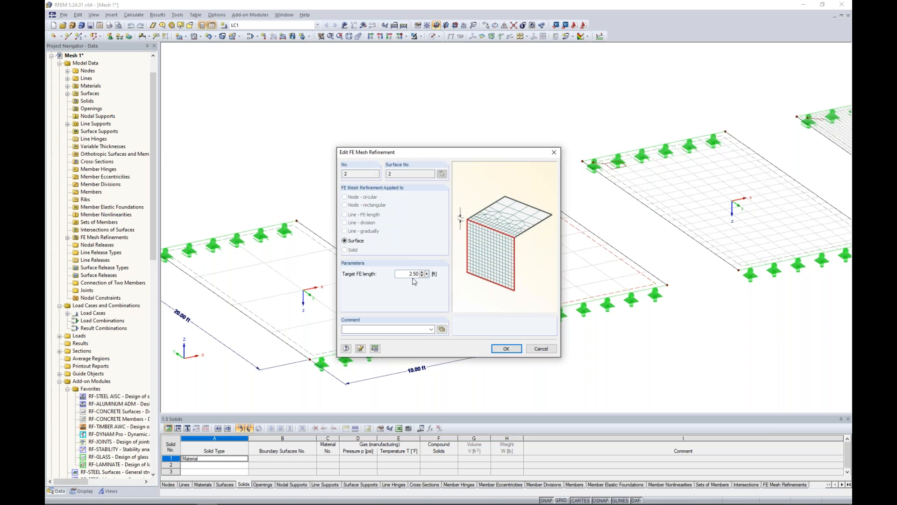
left_click(541, 348)
left_click(499, 283)
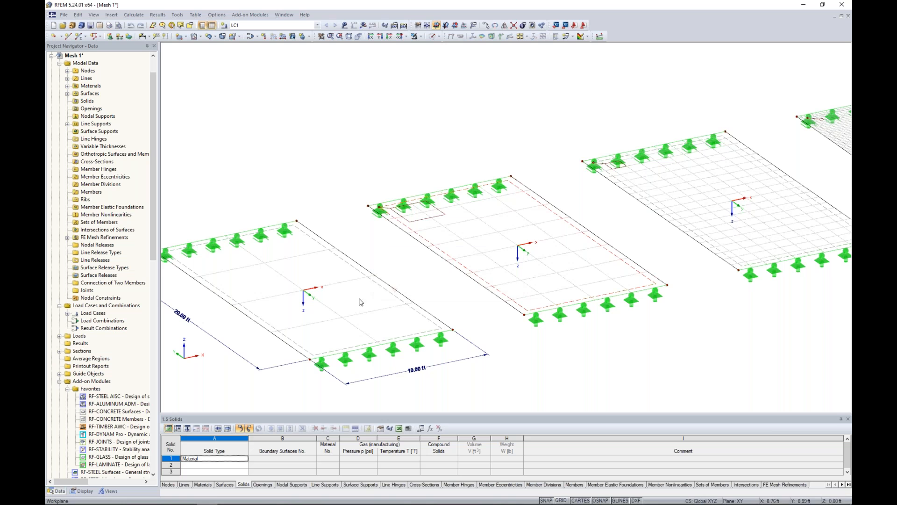
- Examine the surface FE mesh refinements and element density of the three remaining plates, and return to all five
middle_click_drag(594, 267, 393, 255)
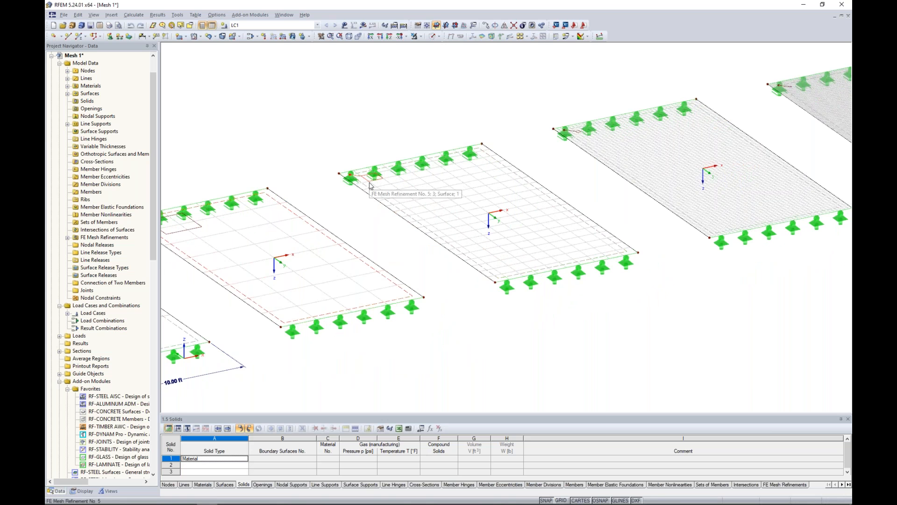
middle_click_drag(609, 217, 383, 298)
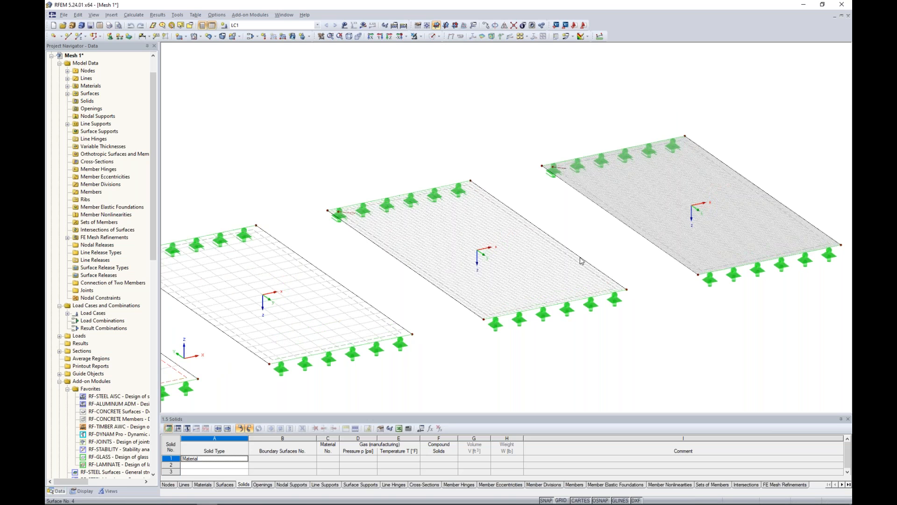
scroll(538, 232, "up", 4)
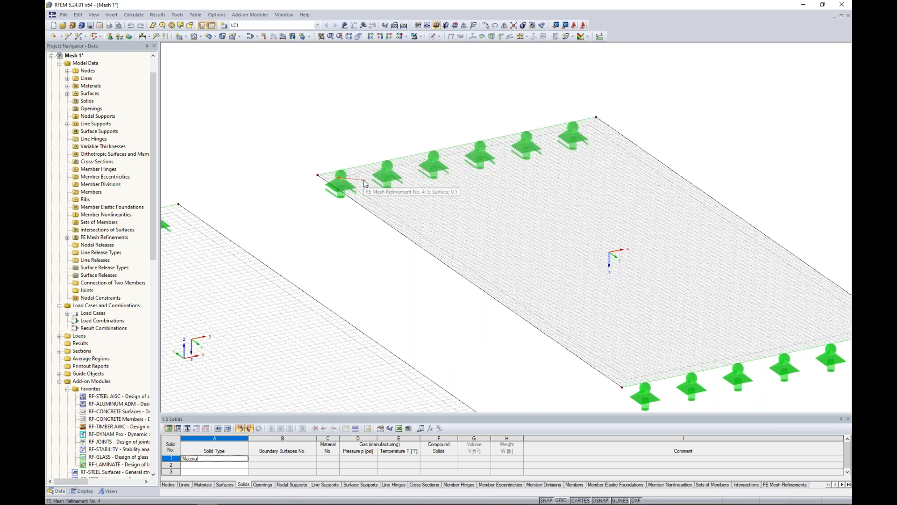
scroll(365, 183, "down", 6)
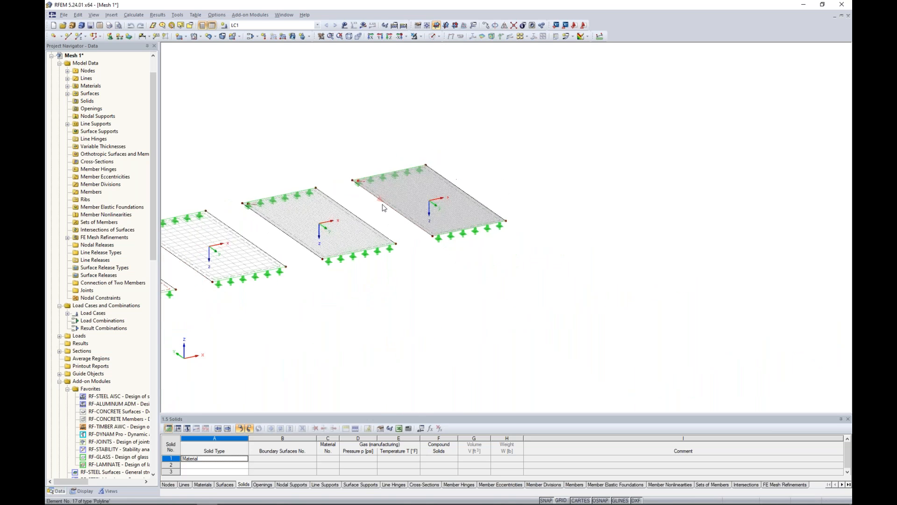
middle_click_drag(408, 254, 666, 279)
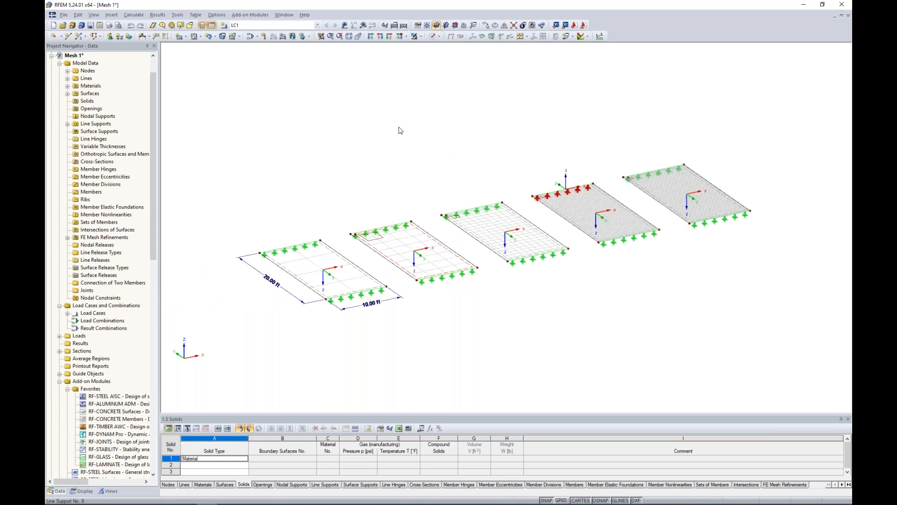
- Calculate load case LC1 and display its results on the five plates
left_click(363, 25)
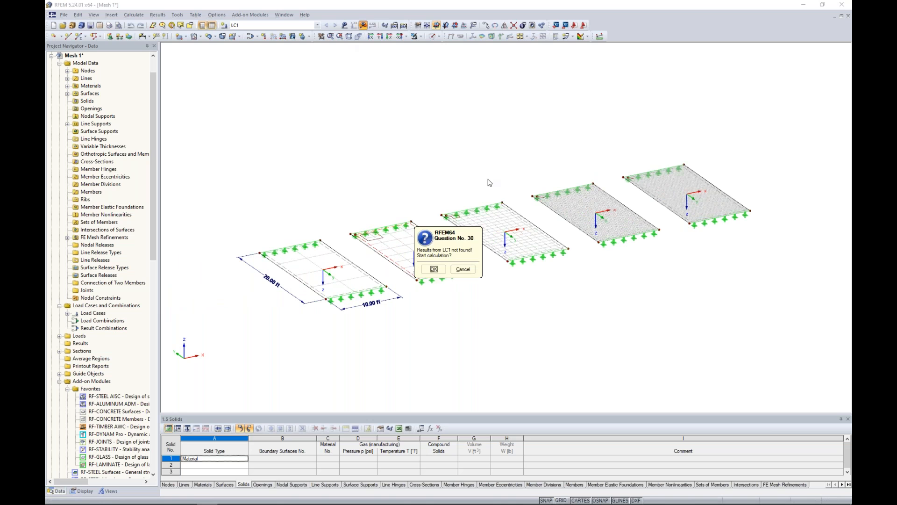
left_click(434, 269)
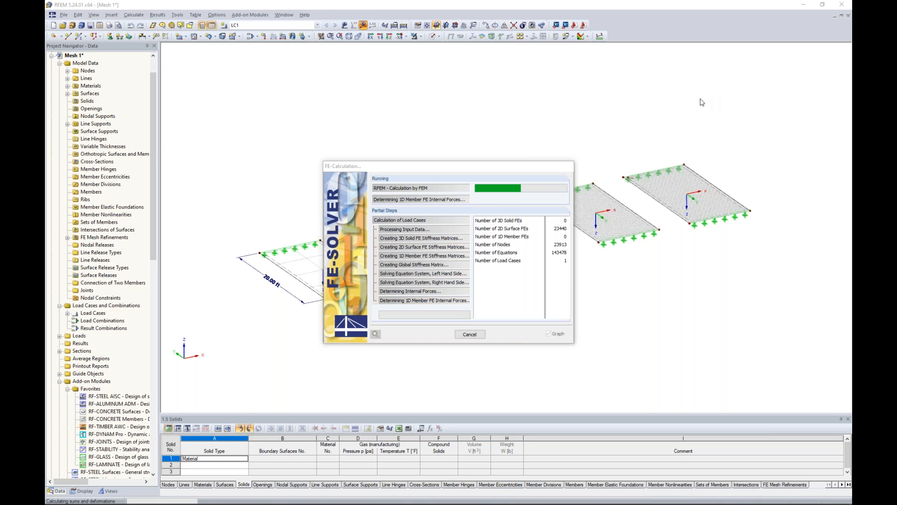
left_click(586, 37)
left_click(591, 47)
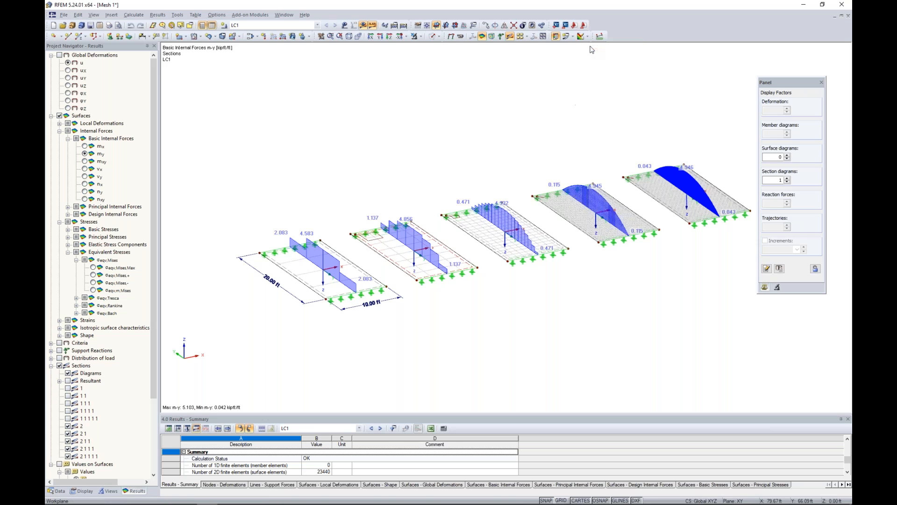
- Hide the section diagrams and display the global deformations u to compare the deflected shapes of all five plates
left_click(59, 366)
left_click(60, 55)
middle_click_drag(334, 182, 377, 138, "ctrl")
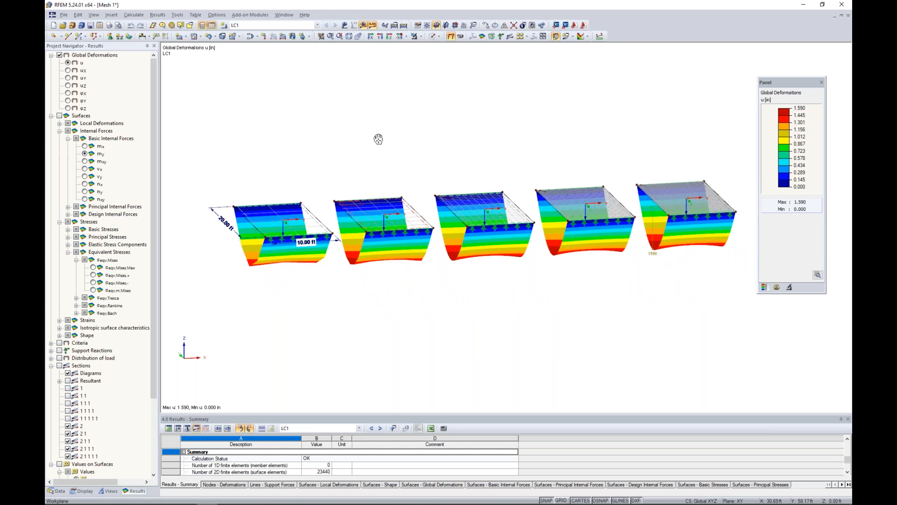
middle_click_drag(481, 171, 583, 167, "ctrl")
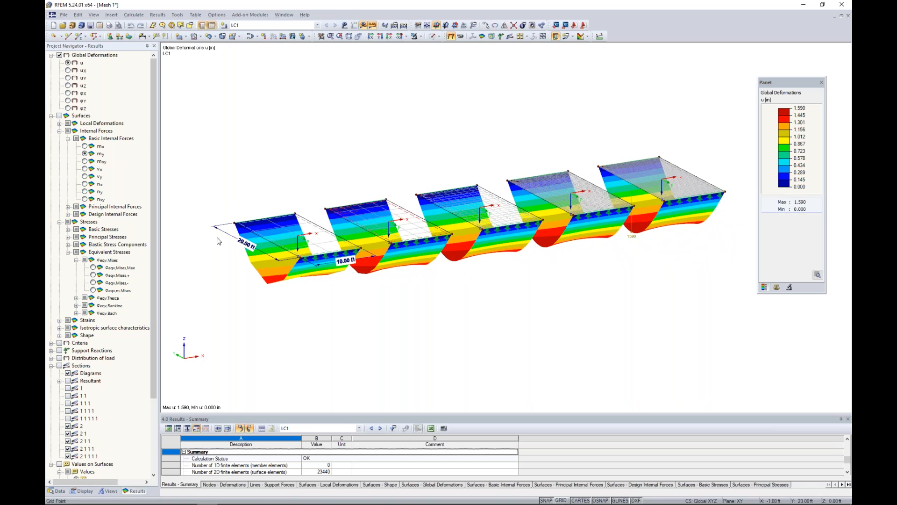
middle_click_drag(321, 142, 327, 178, "ctrl")
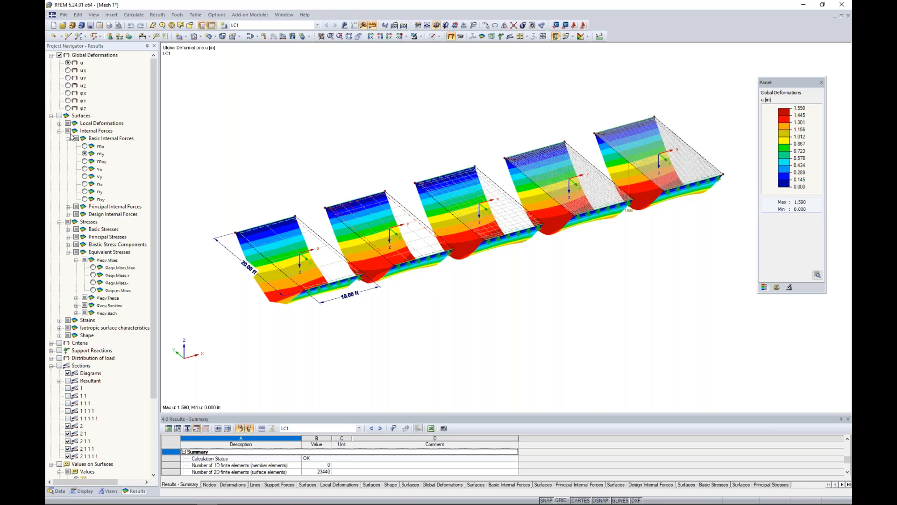
- Display the basic internal forces my on the plate surfaces for comparison across the meshes, followed by mx
left_click(59, 115)
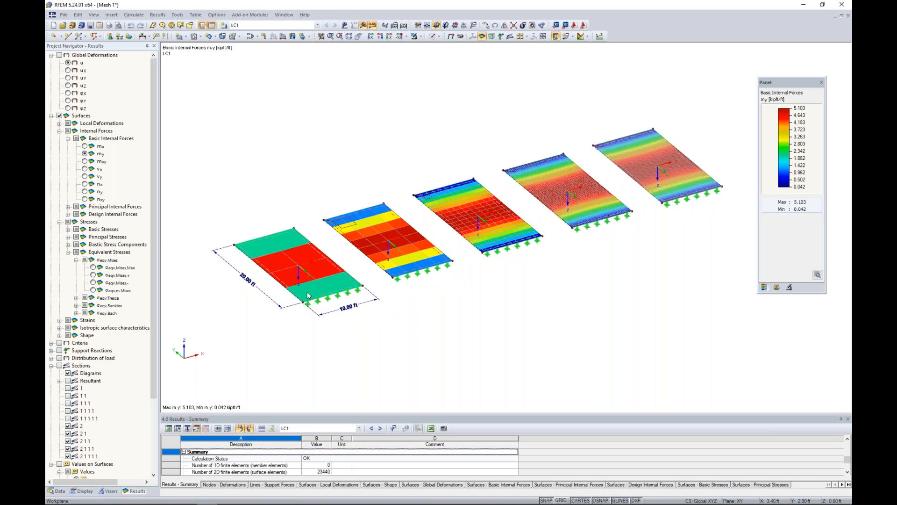
scroll(307, 291, "up", 2)
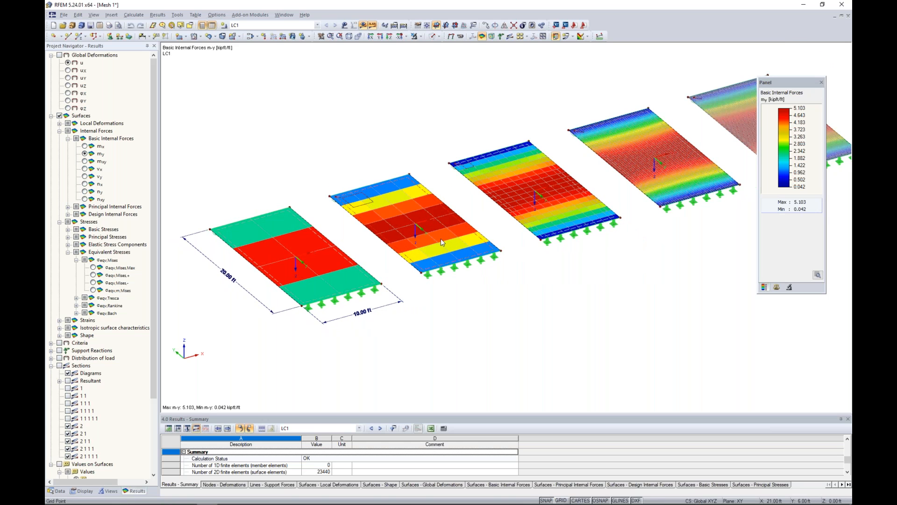
scroll(441, 239, "down", 1)
middle_click_drag(530, 276, 476, 273)
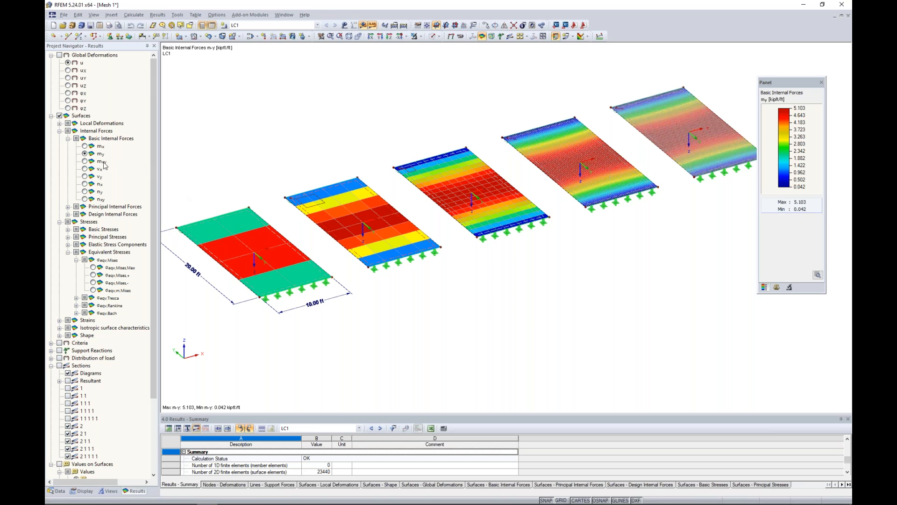
left_click(85, 146)
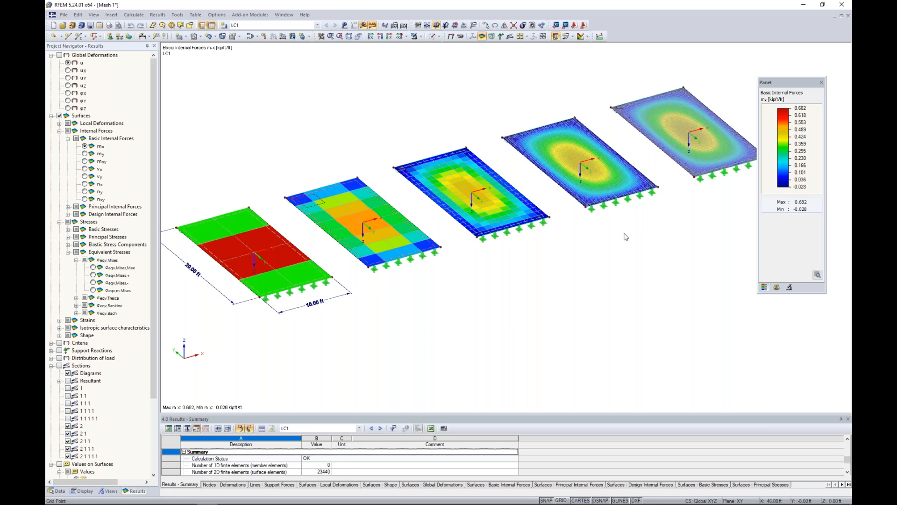
- Display the basic internal forces my with section diagrams on all five plates, and turn off the isobands
left_click(85, 154)
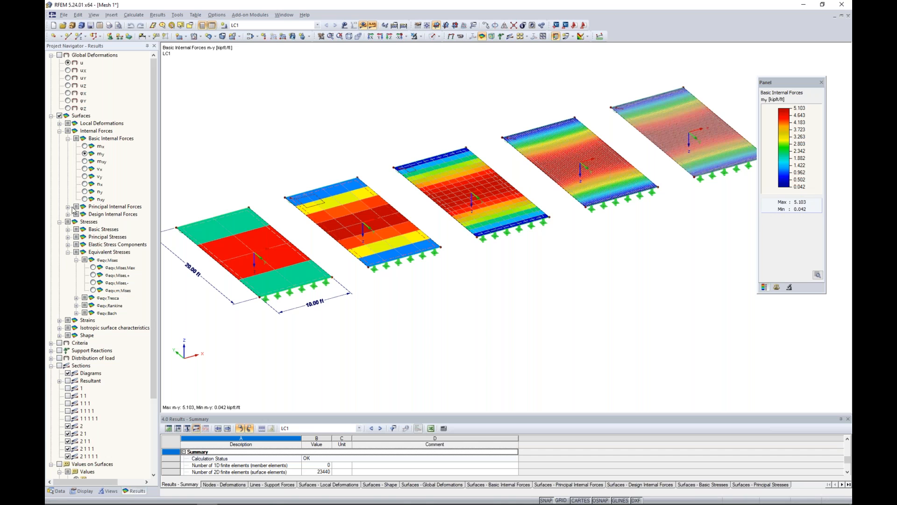
left_click(60, 365)
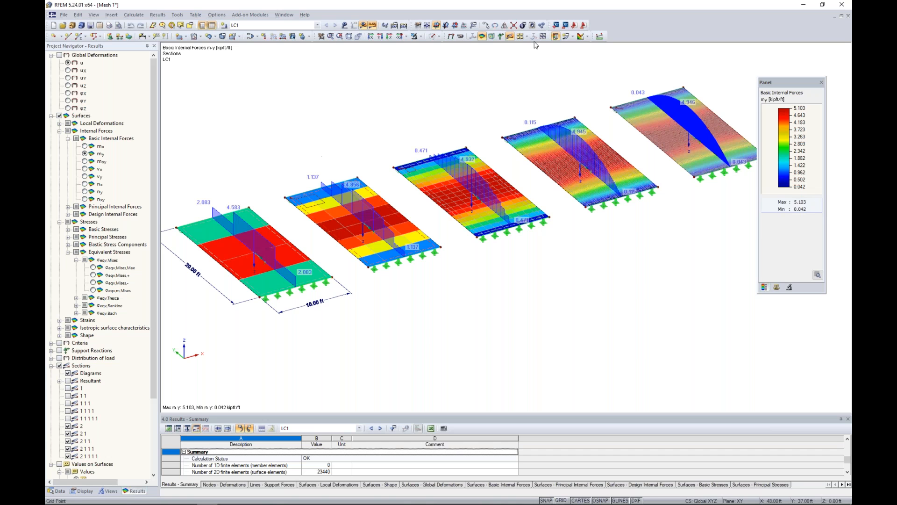
left_click(587, 36)
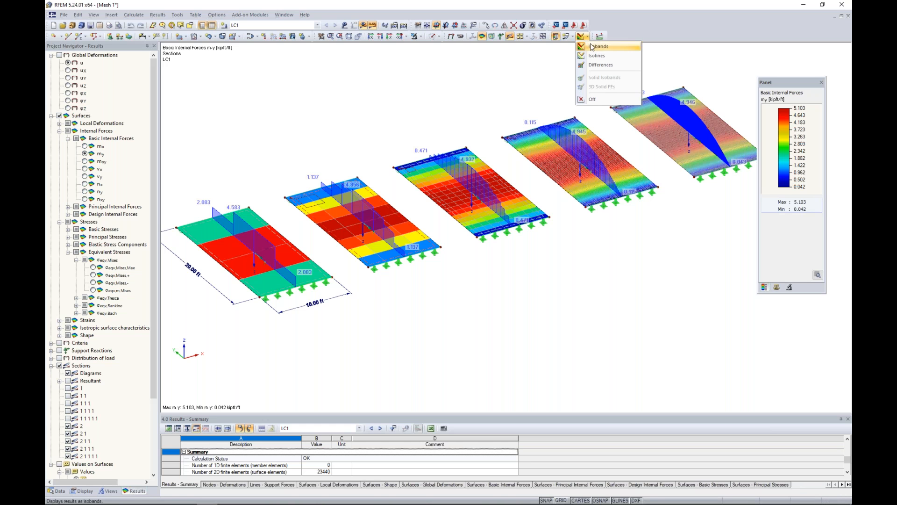
left_click(592, 99)
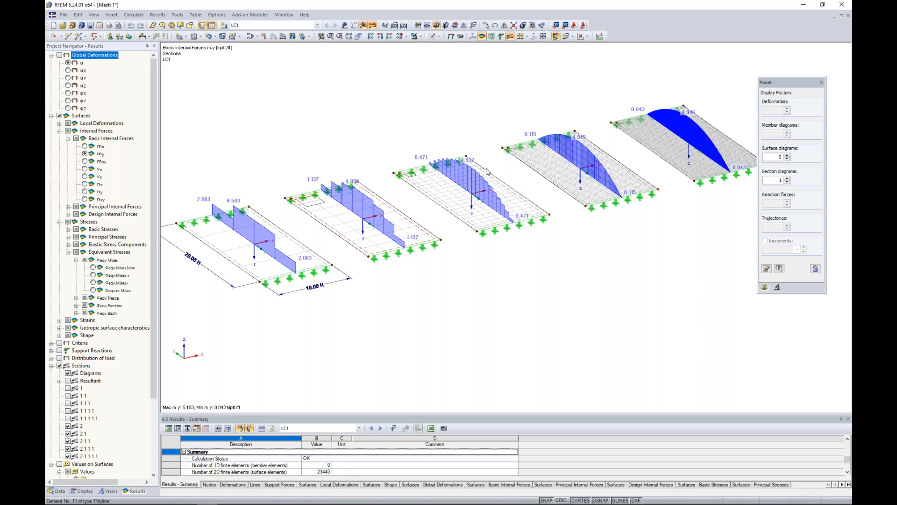
- Turn on the section descriptions and compare the my section diagrams across the five plate meshes
left_click(85, 490)
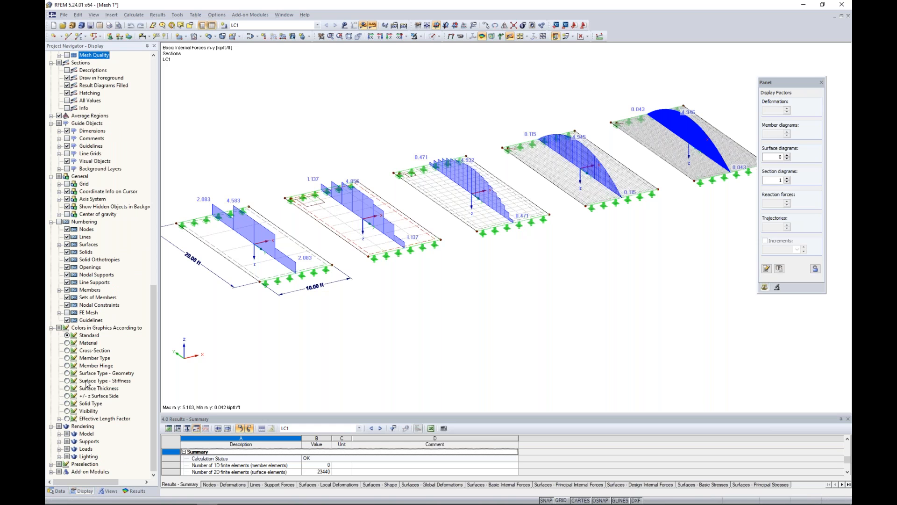
scroll(87, 383, "up", 4)
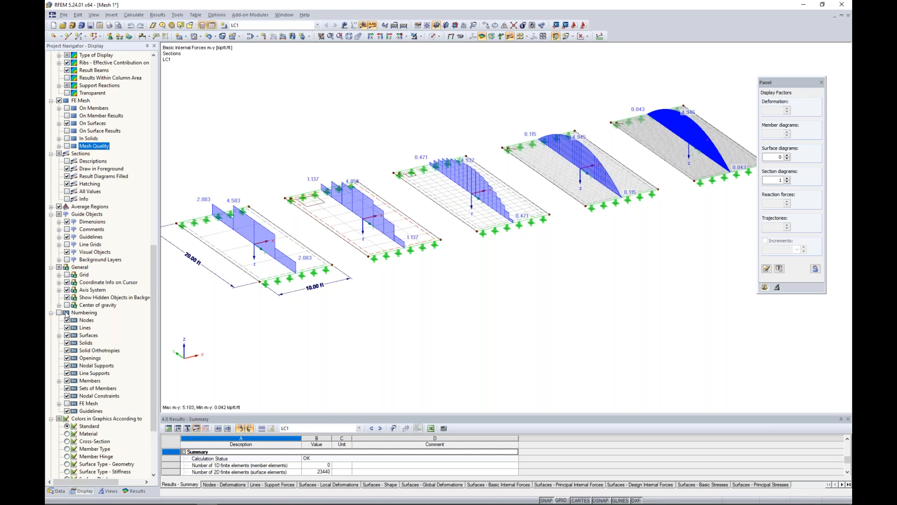
left_click(67, 168)
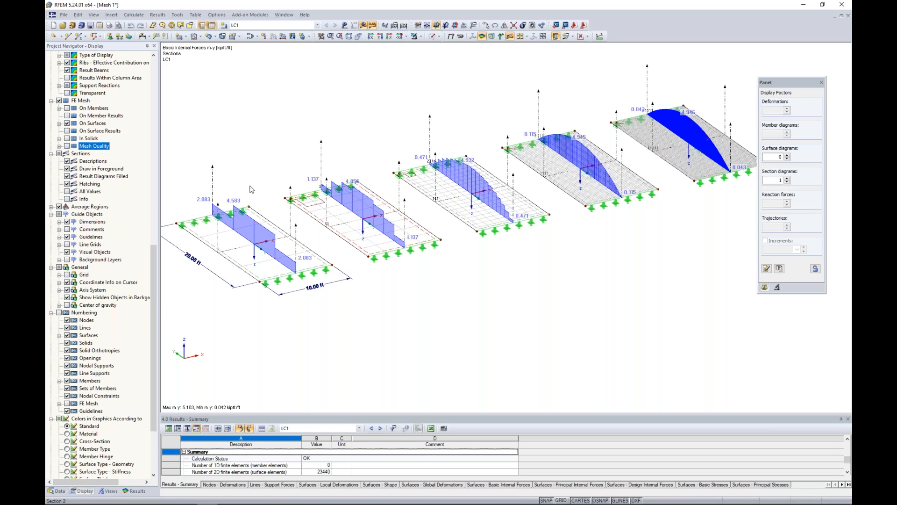
left_click(134, 491)
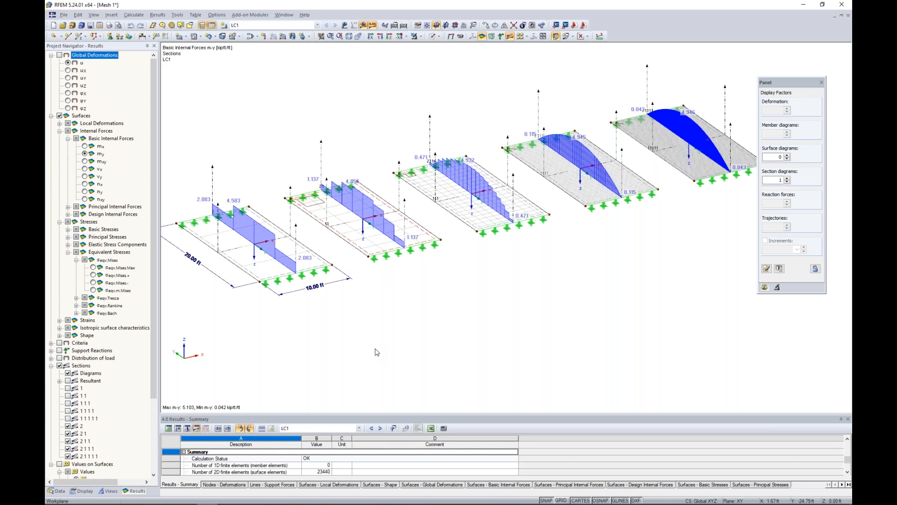
middle_click_drag(410, 324, 416, 328)
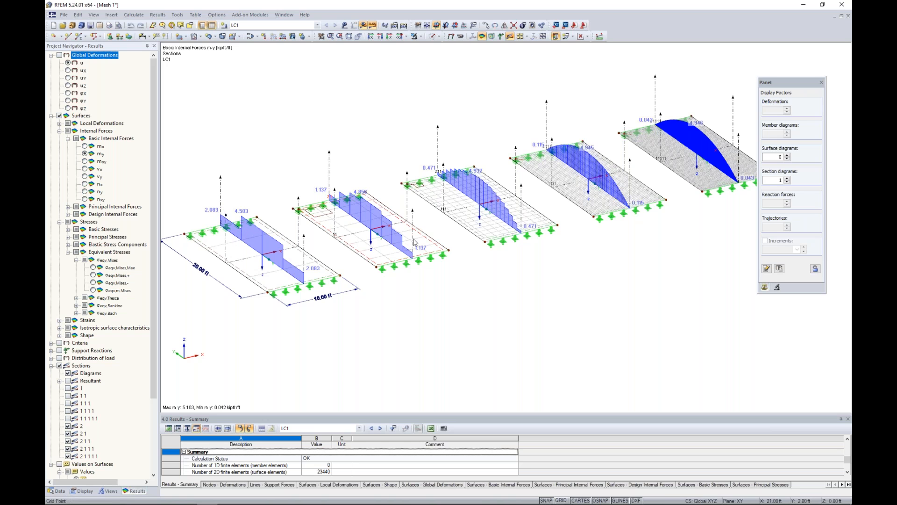
middle_click_drag(512, 268, 580, 197, "ctrl")
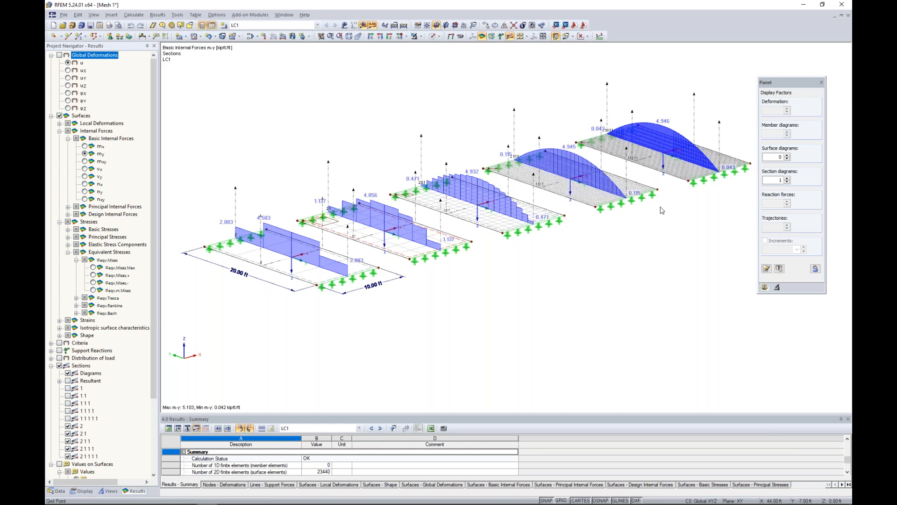
middle_click_drag(651, 241, 585, 260)
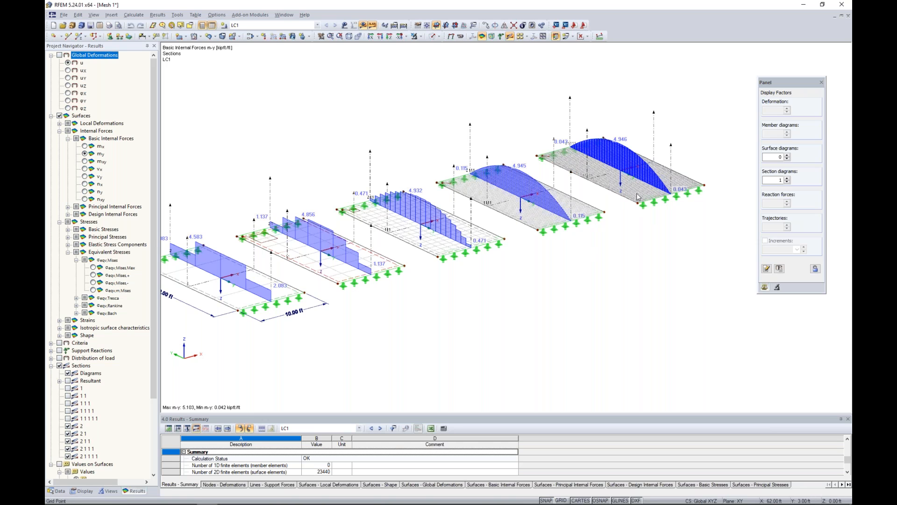
scroll(637, 194, "up", 1)
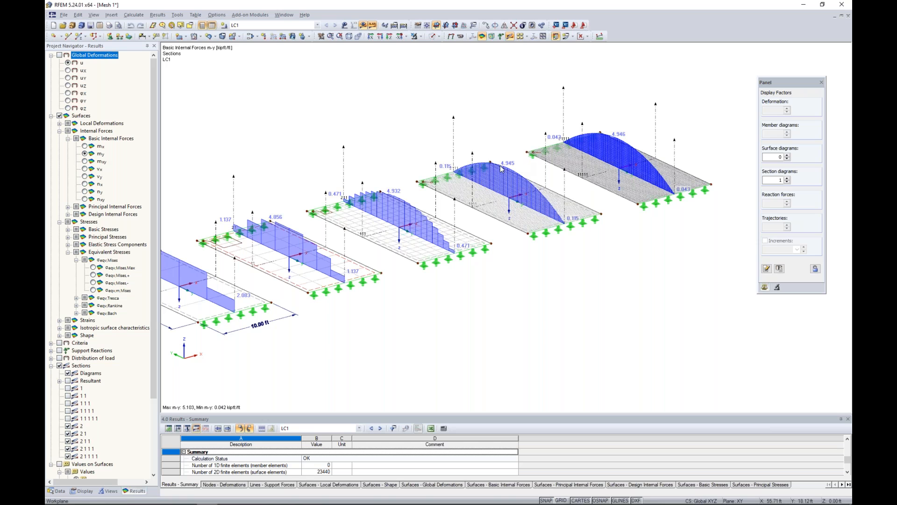
- Display the basic internal forces mx and show sections 1, 11, 111, 1111 and 11111
left_click(84, 147)
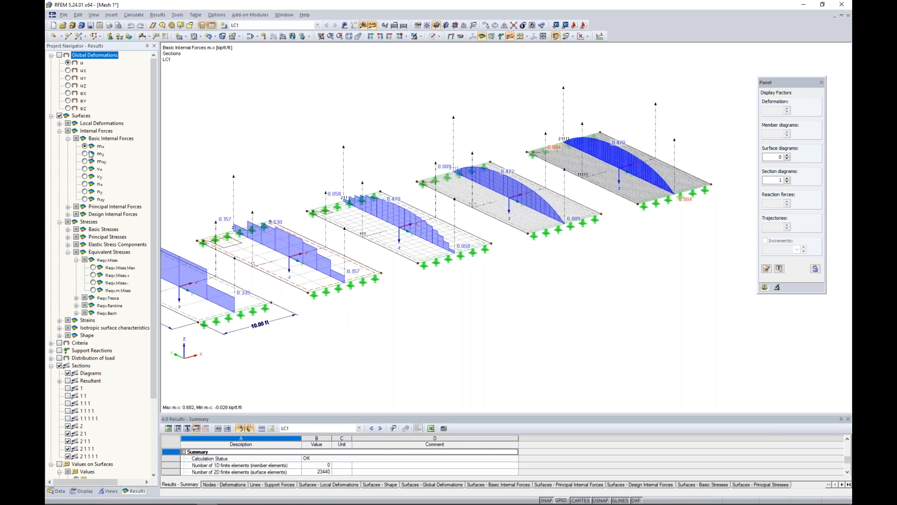
left_click(68, 388)
left_click(68, 395)
left_click(67, 403)
left_click(68, 411)
left_click(68, 419)
- Hide sections 2, 21, 211, 2111 and 21111, and compare the mx diagrams across the plates
left_click(68, 426)
left_click(68, 433)
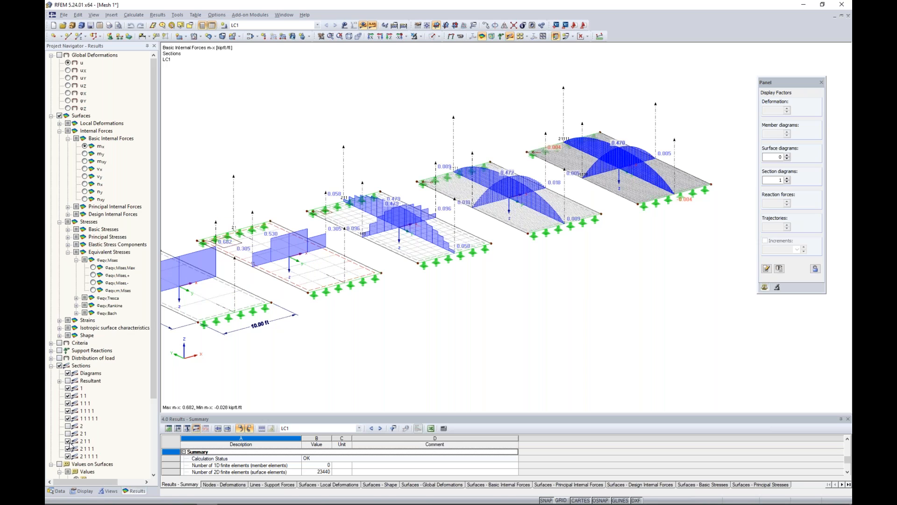
left_click(68, 441)
left_click(68, 448)
left_click(68, 456)
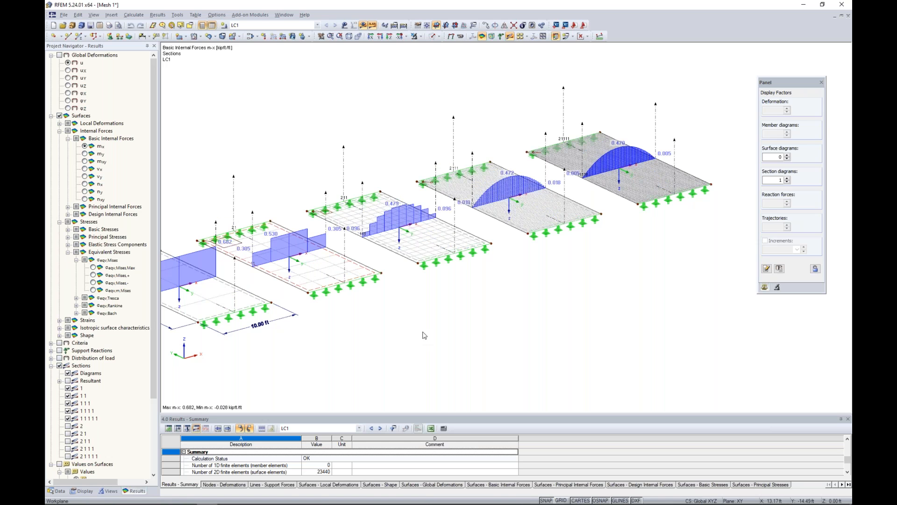
middle_click_drag(418, 333, 489, 334)
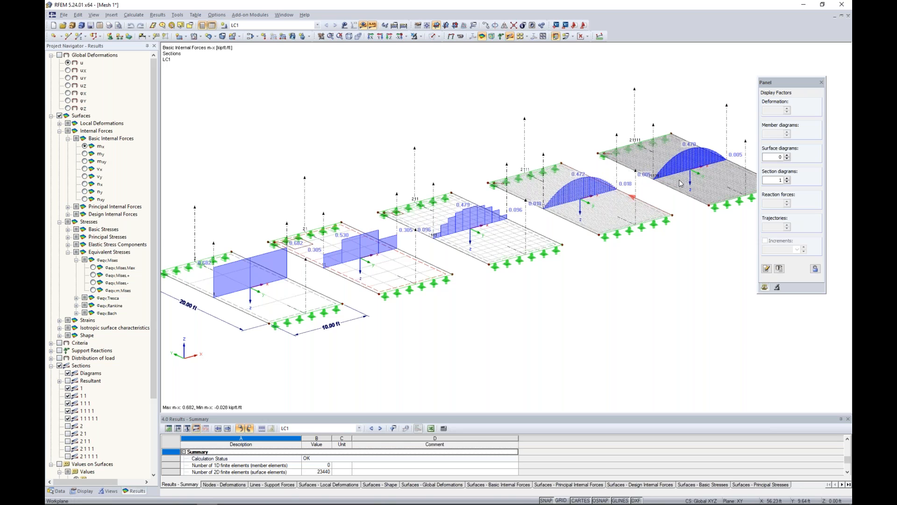
middle_click_drag(656, 203, 585, 226)
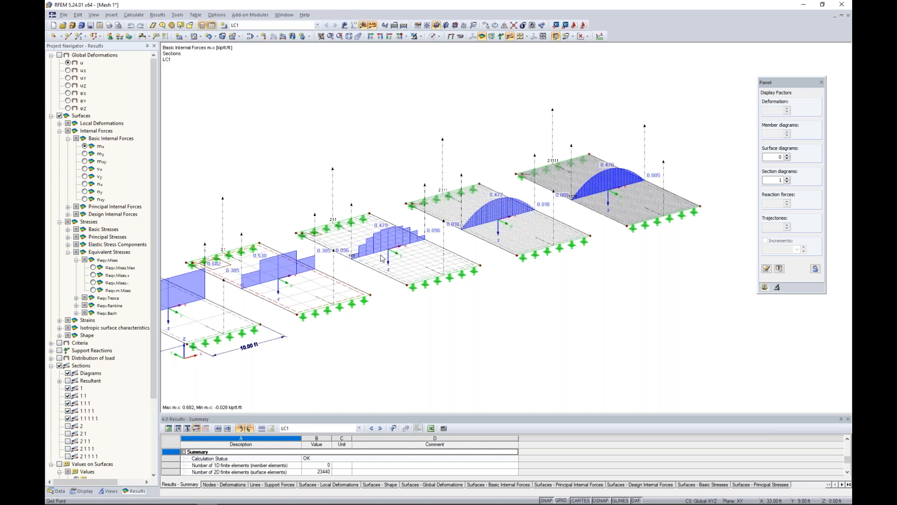
middle_click_drag(382, 258, 442, 182)
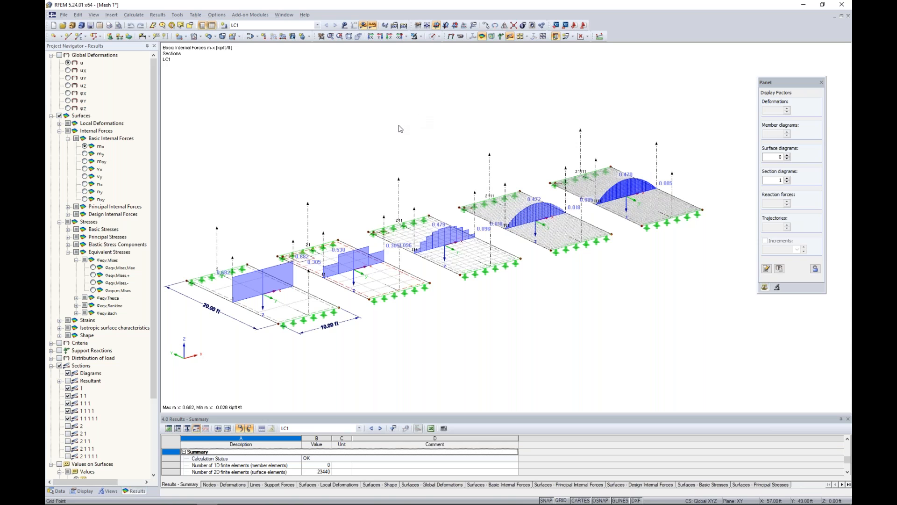
- Switch to the Mesh 2 model and inspect the bolted plate connection between the two tube segments
left_click(284, 14)
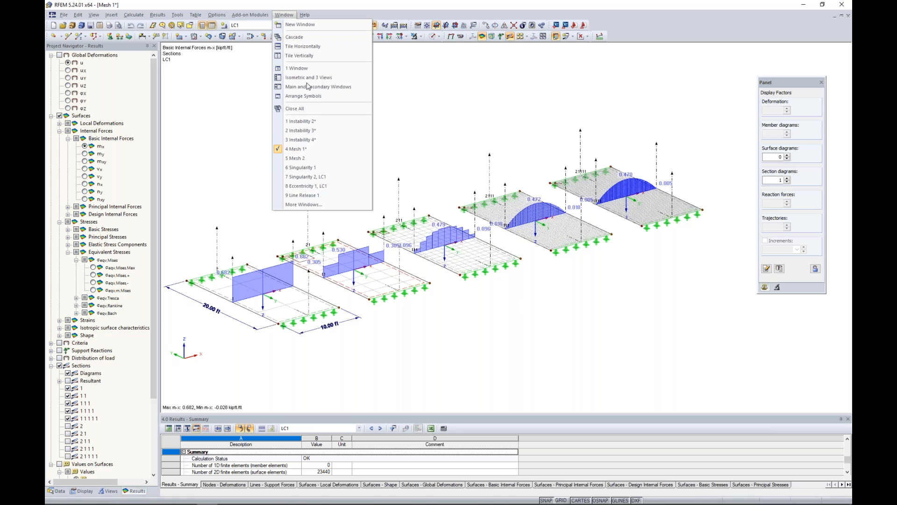
left_click(295, 158)
middle_click_drag(330, 122, 344, 141, "ctrl")
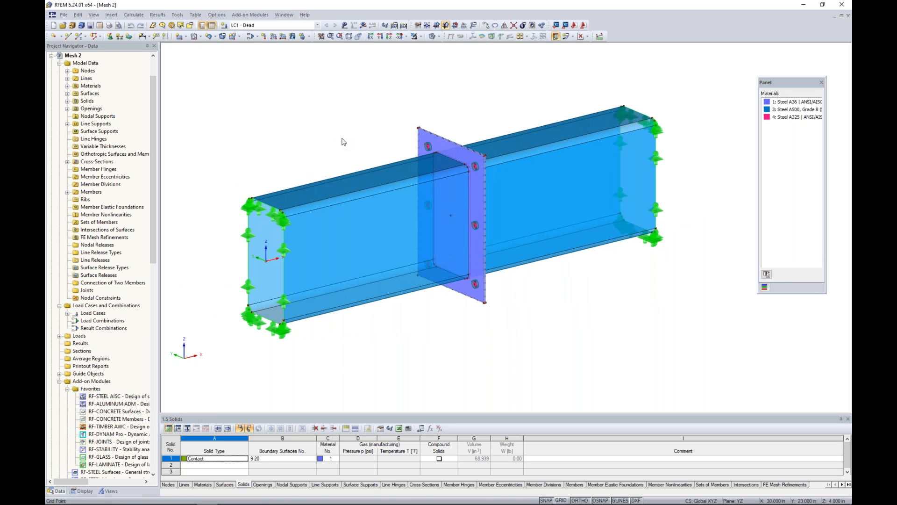
middle_click_drag(345, 139, 359, 174, "ctrl")
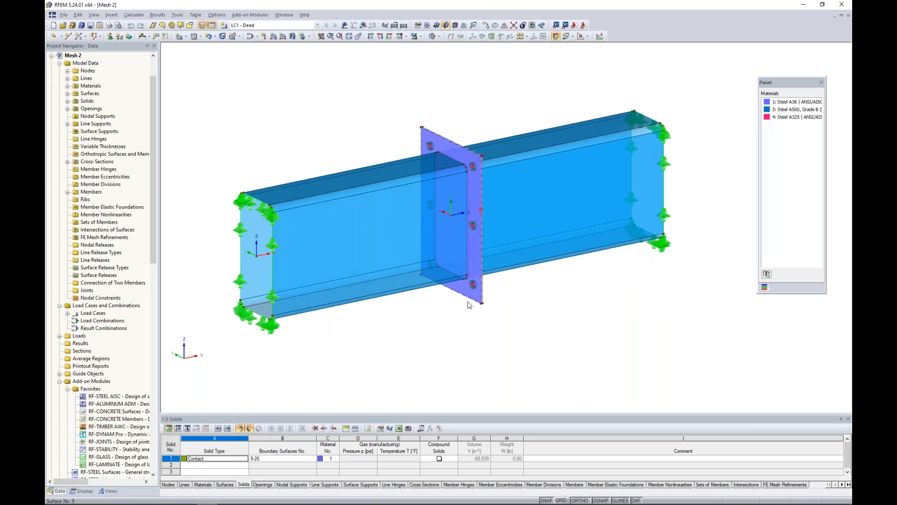
mouse_move(451, 218)
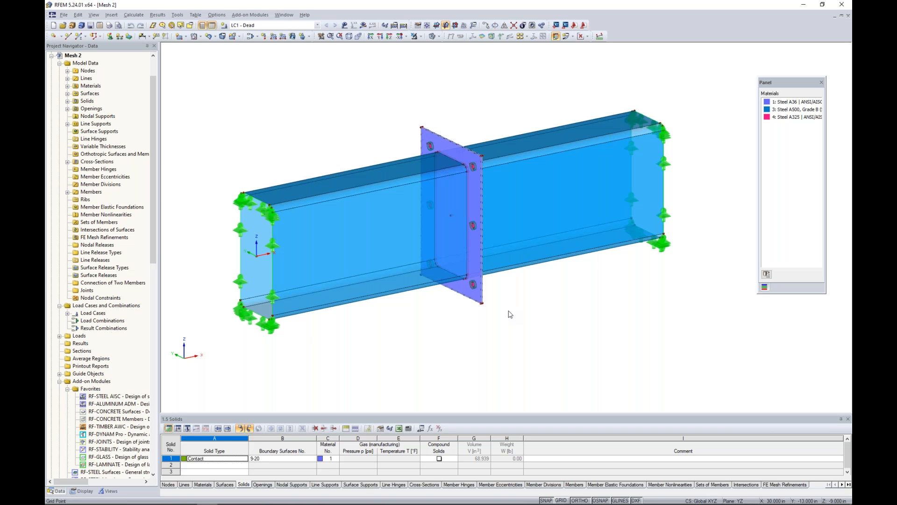
- Display the connection model as wireframe and generate its FE mesh with the existing settings, enabling mesh regeneration on OK
left_click(433, 37)
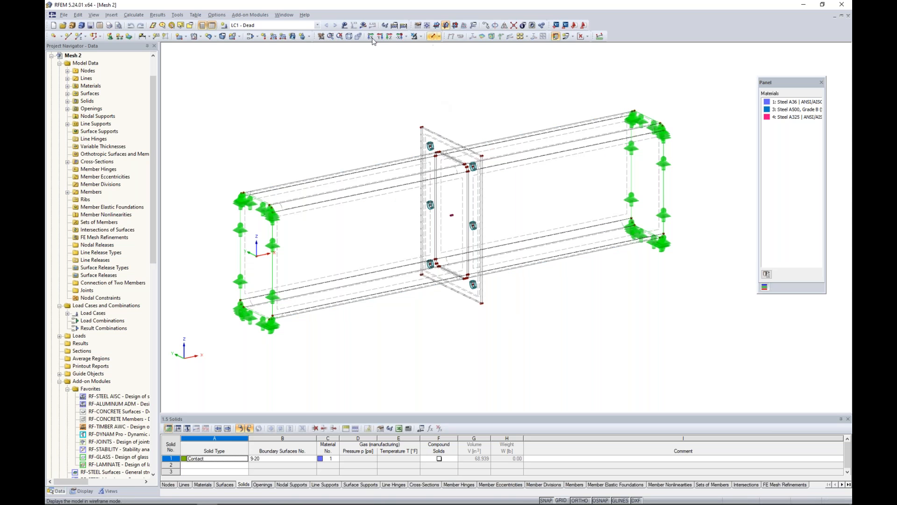
left_click(135, 15)
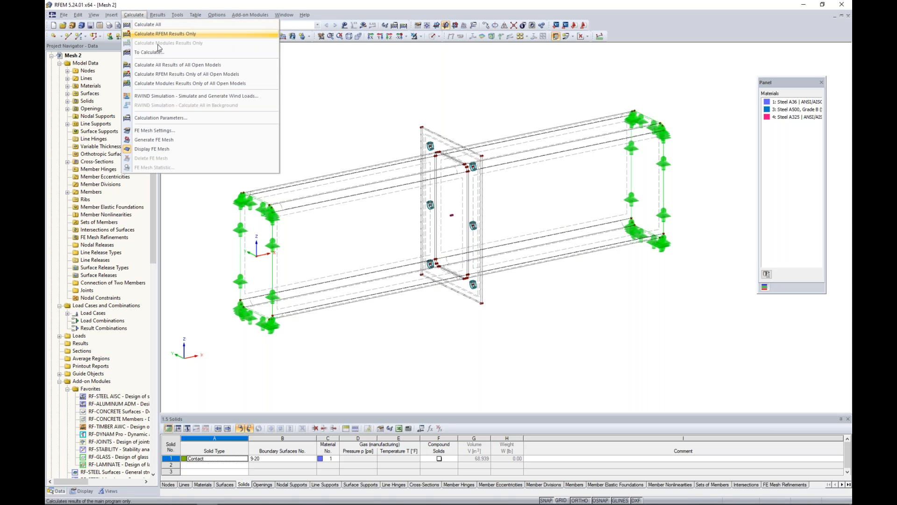
left_click(220, 130)
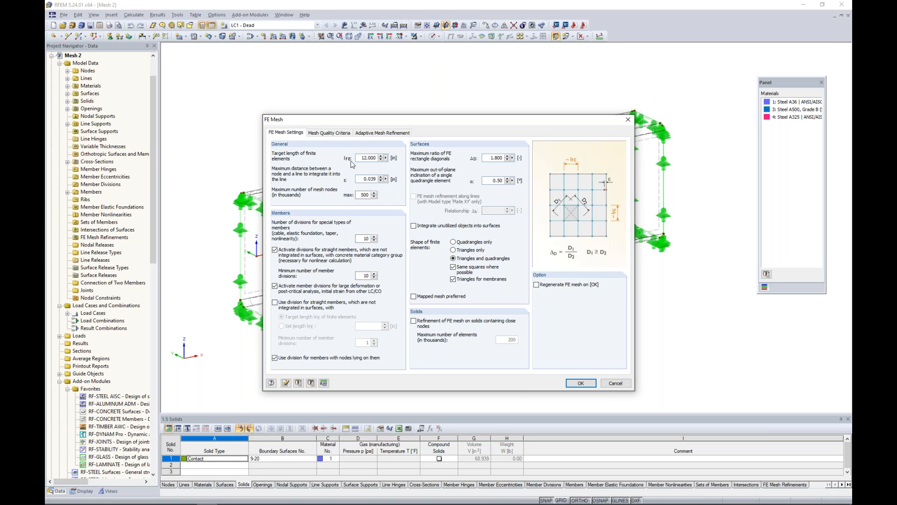
left_click(537, 285)
left_click(582, 383)
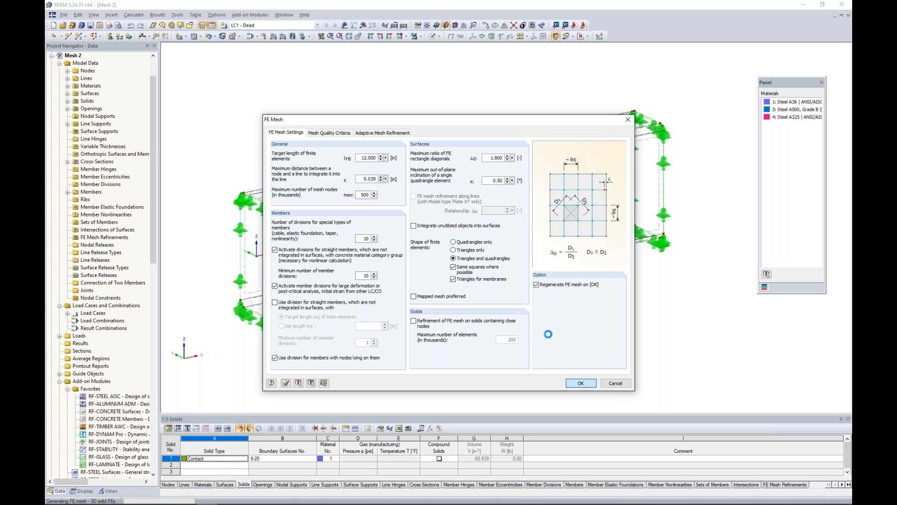
middle_click_drag(540, 312, 513, 189, "ctrl")
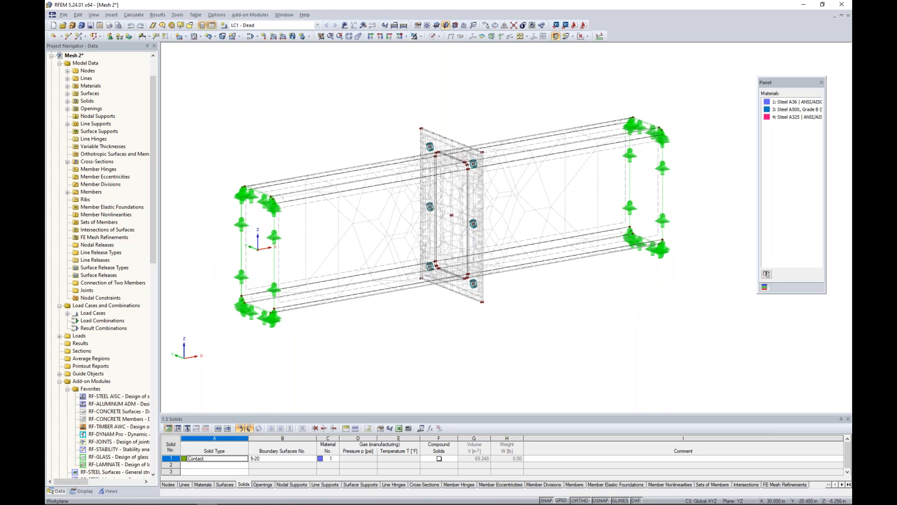
middle_click_drag(511, 304, 413, 295, "ctrl")
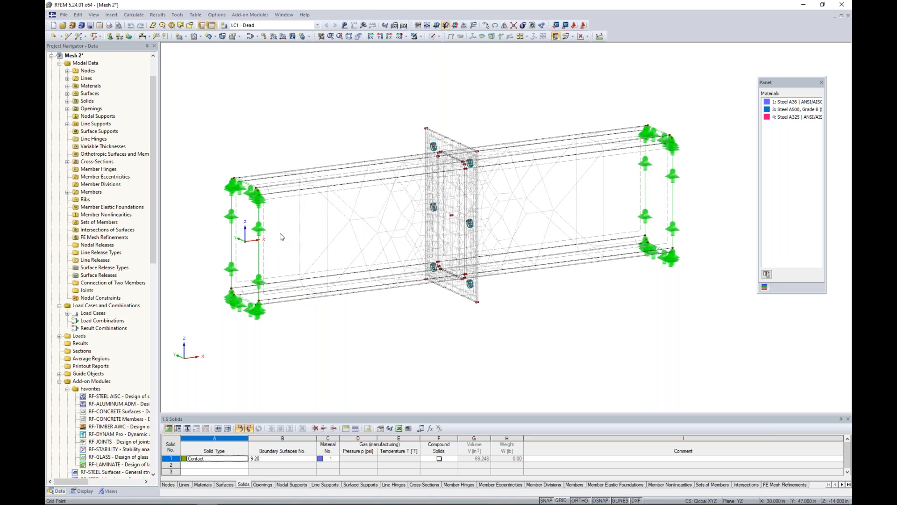
scroll(299, 255, "up", 1)
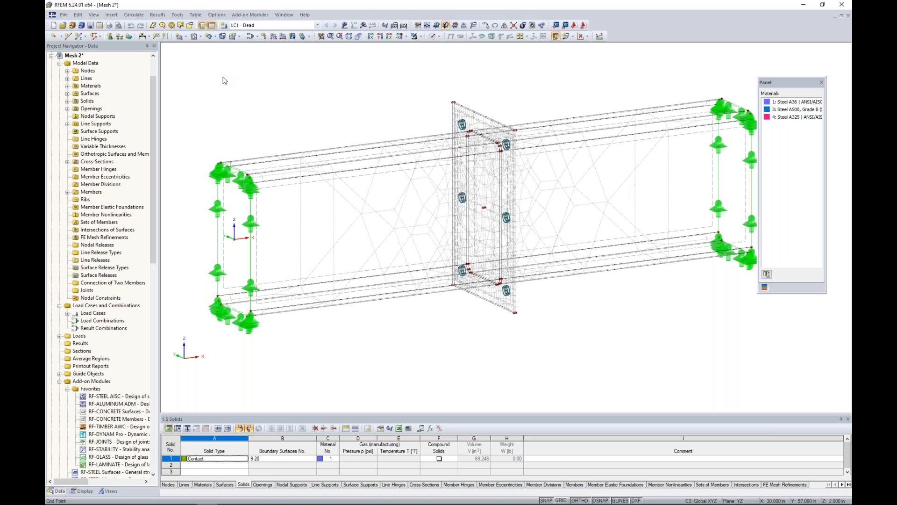
- Set the target length of finite elements to 1.0 in, regenerate the mesh and inspect it around the connection plate
left_click(134, 15)
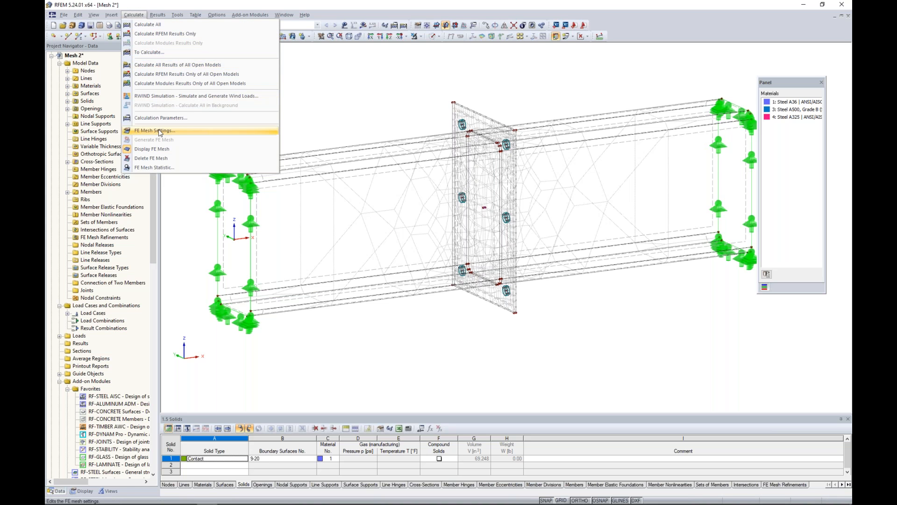
left_click(248, 131)
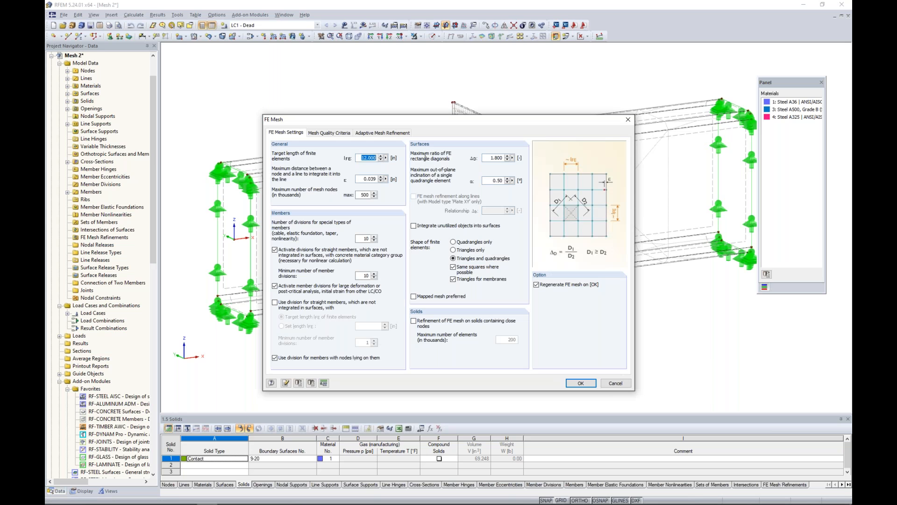
type("1.0")
left_click(582, 383)
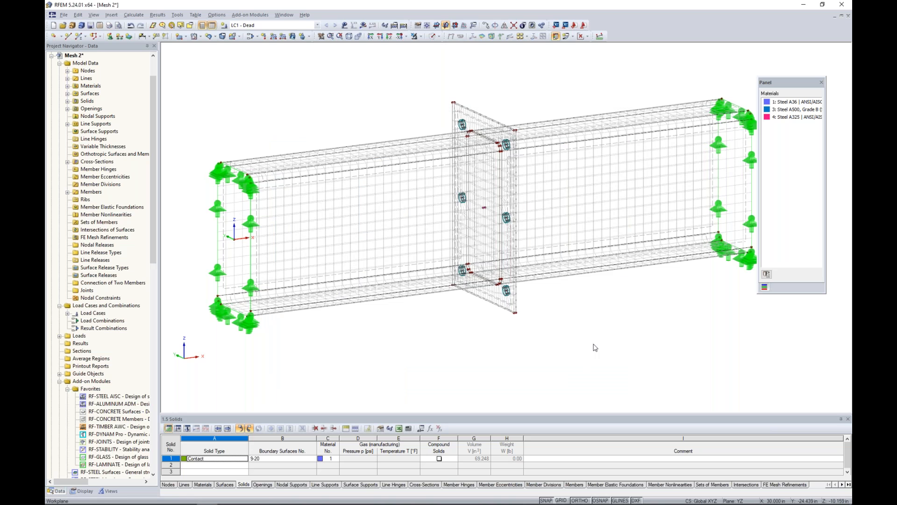
middle_click_drag(569, 319, 604, 331, "ctrl")
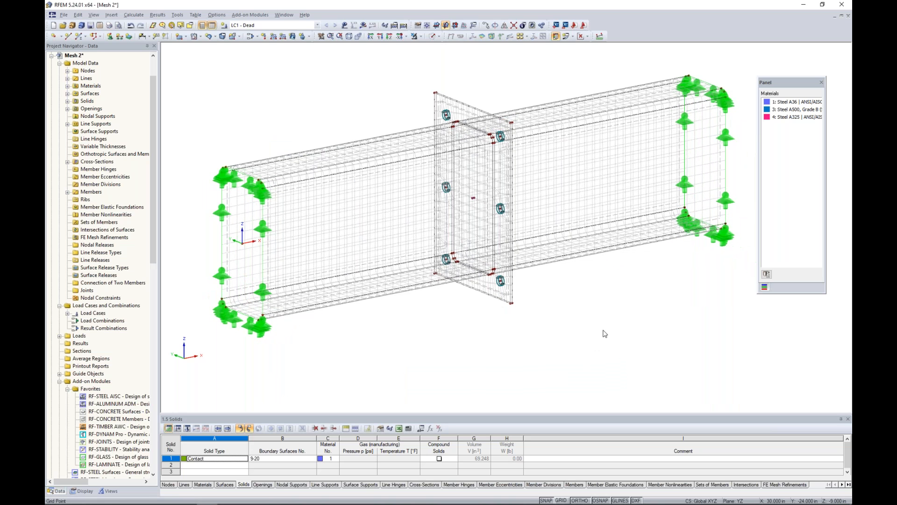
middle_click_drag(583, 298, 560, 312)
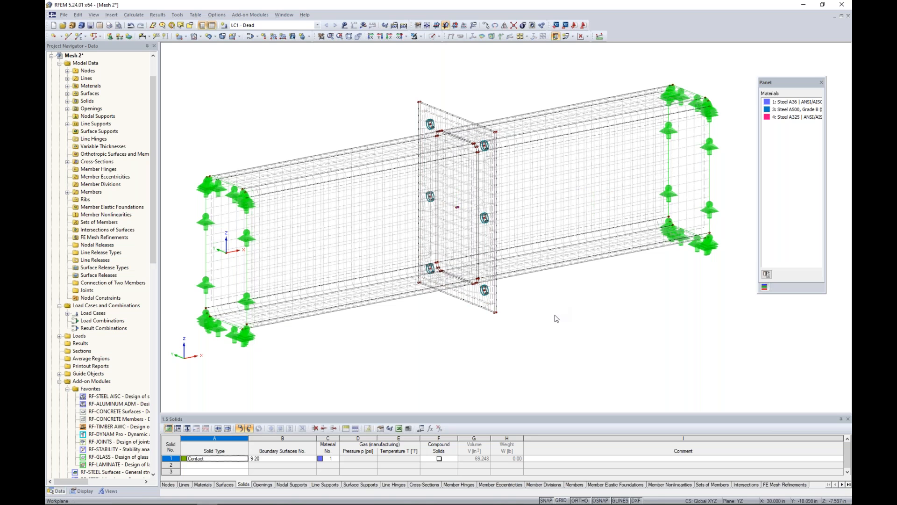
scroll(495, 306, "up", 5)
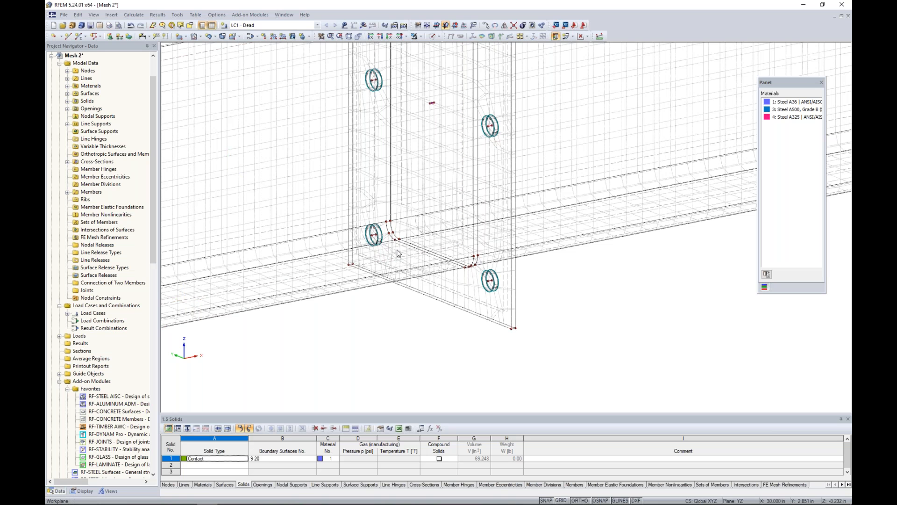
- Examine the mesh around the connection plate's bolt holes and view the FE mesh refinement options for a lower bolt hole's circular edge
scroll(397, 253, "down", 5)
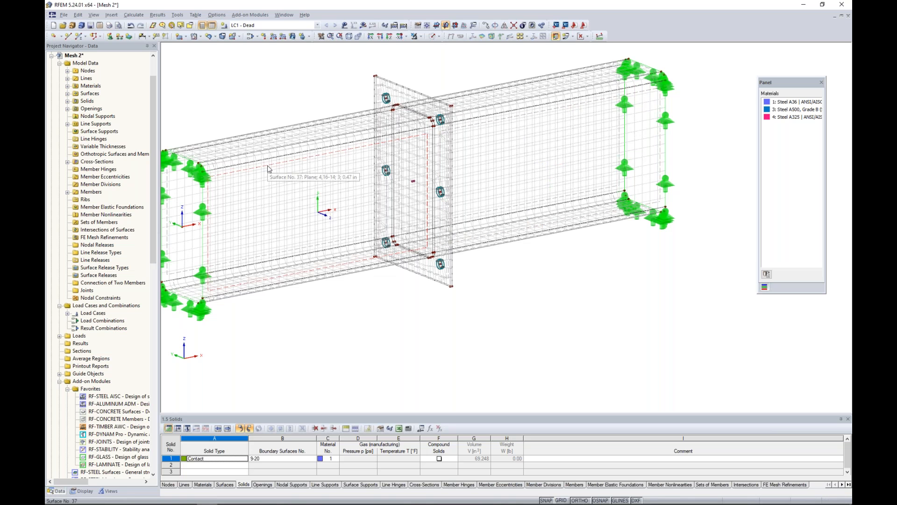
scroll(441, 276, "up", 2)
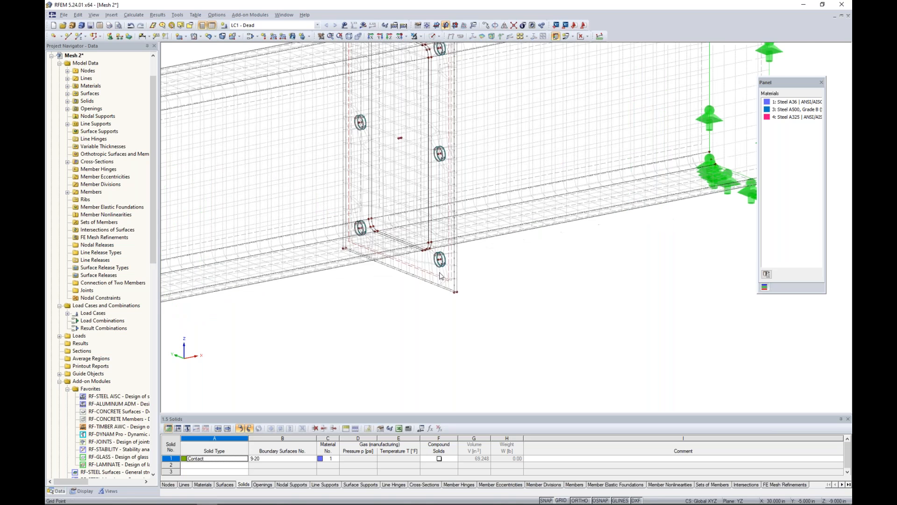
scroll(441, 276, "up", 2)
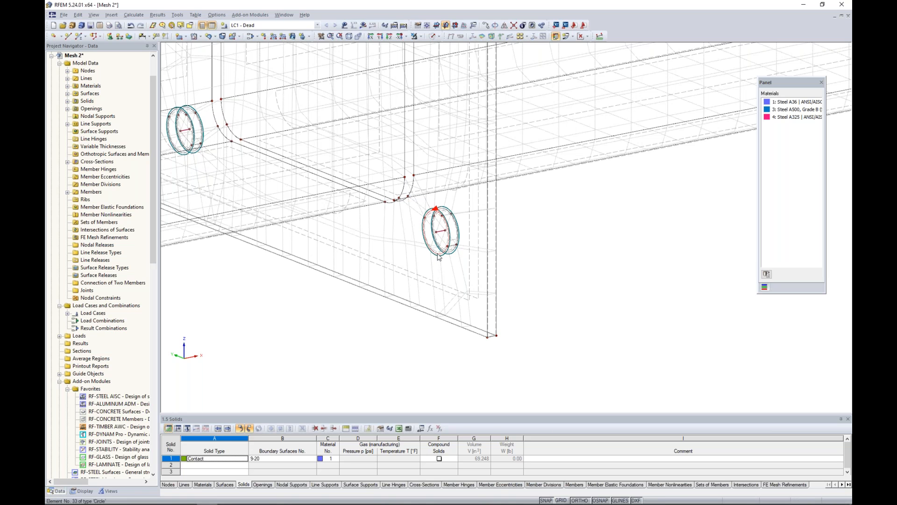
right_click(439, 257)
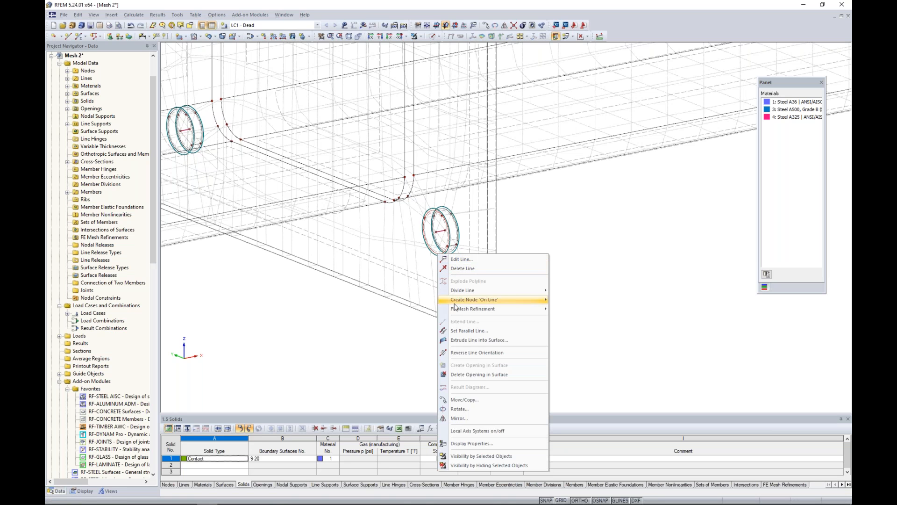
mouse_move(457, 311)
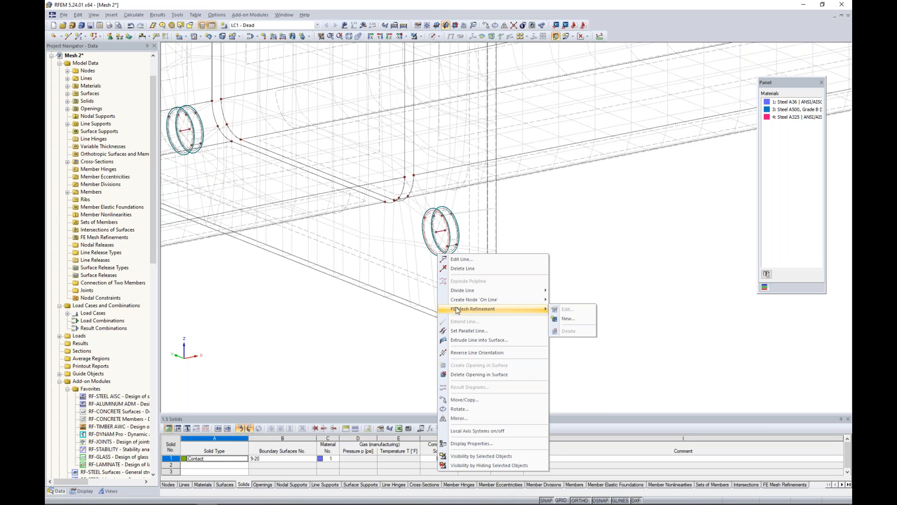
left_click(578, 273)
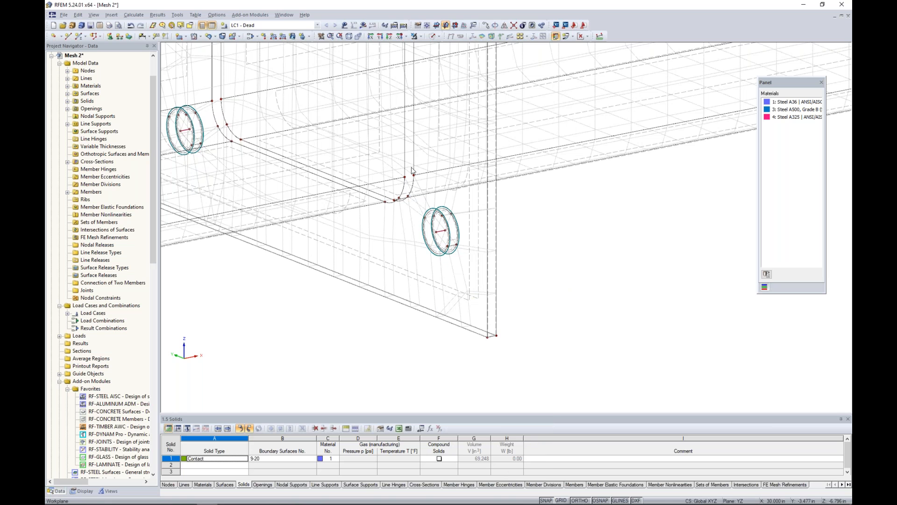
- Enable adaptive mesh refinement in the FE mesh settings for the whole connection model
scroll(418, 173, "down", 8)
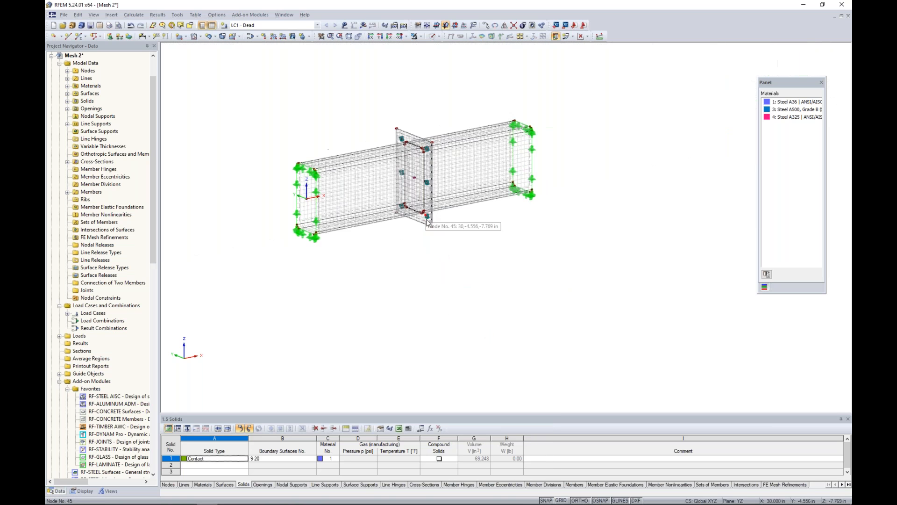
scroll(430, 233, "up", 5)
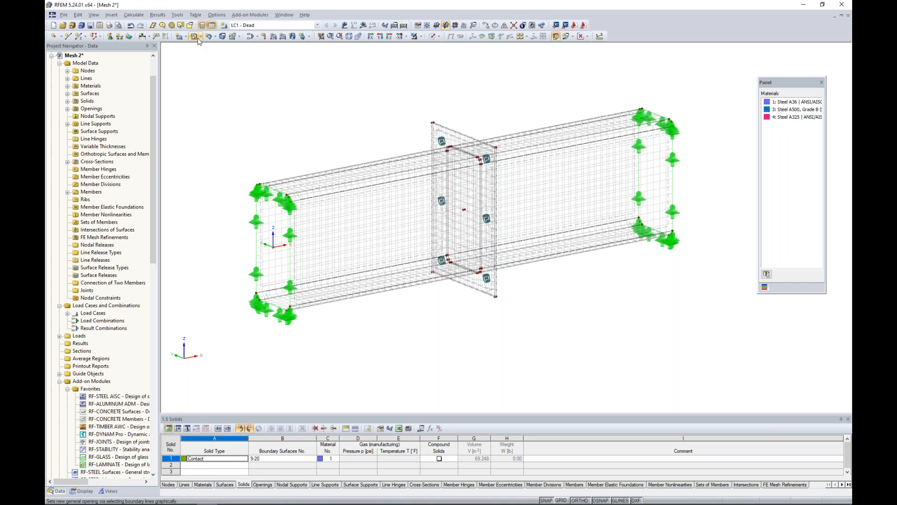
left_click(177, 15)
mouse_move(139, 18)
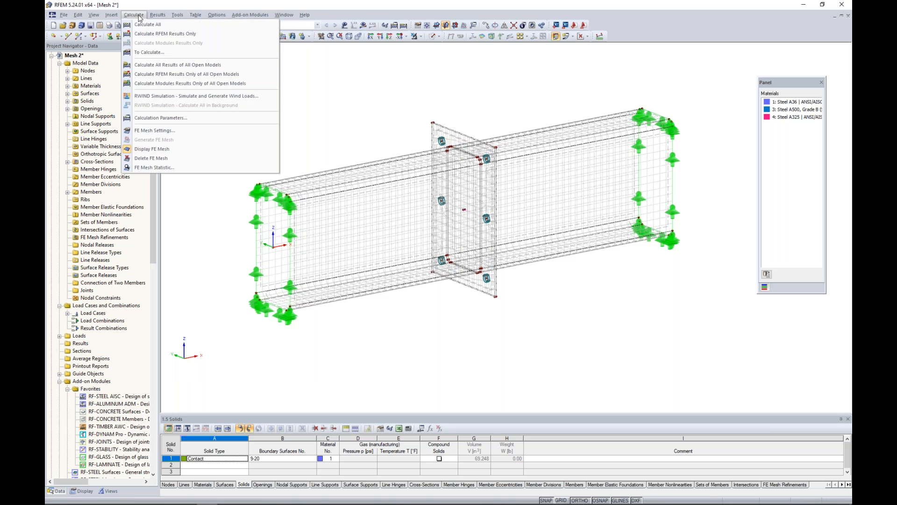
left_click(153, 128)
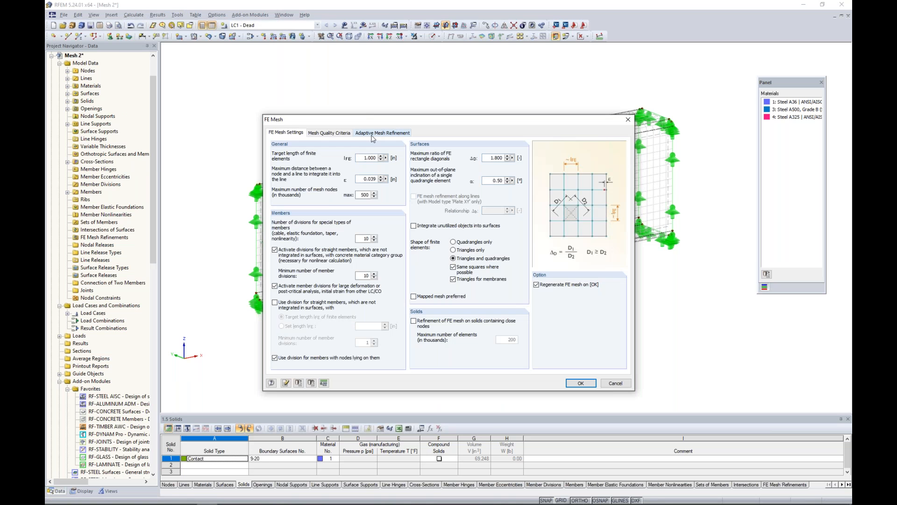
left_click(373, 134)
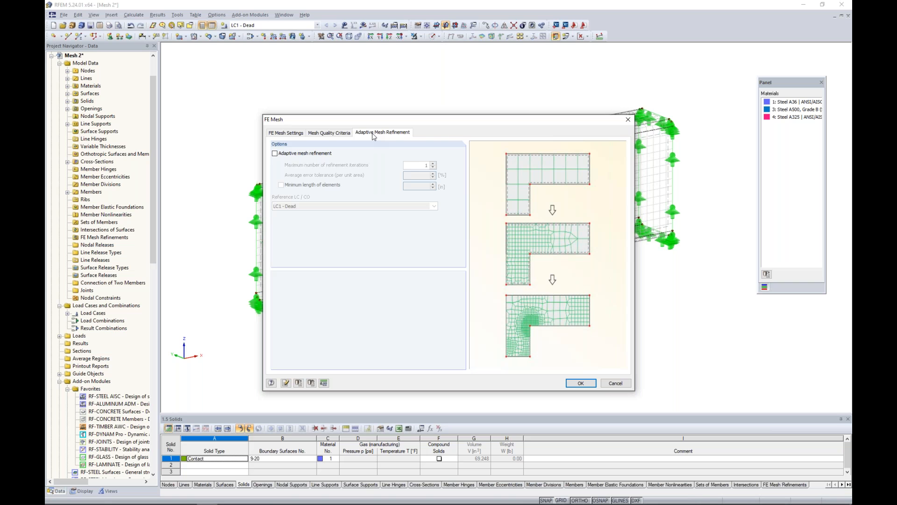
left_click(275, 154)
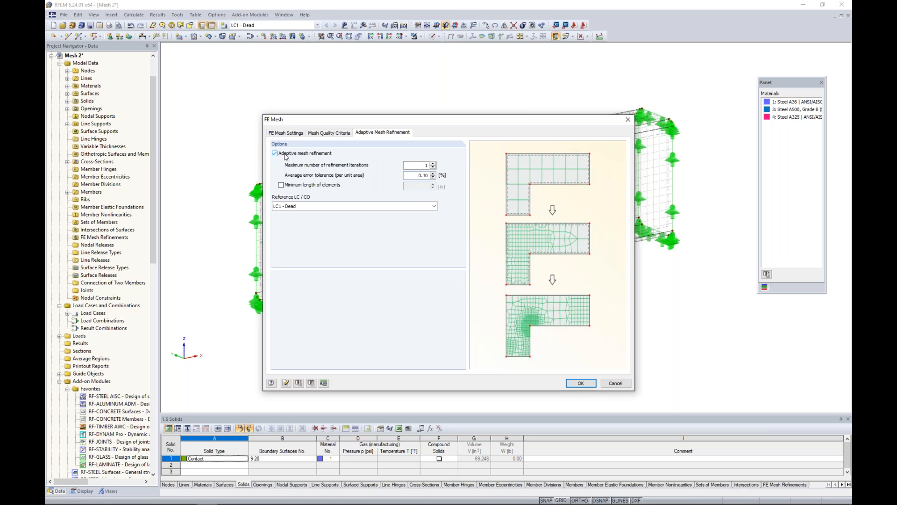
- Apply adaptive mesh refinement with LC1 - Dead as the reference load case and generate the FE mesh
left_click(314, 205)
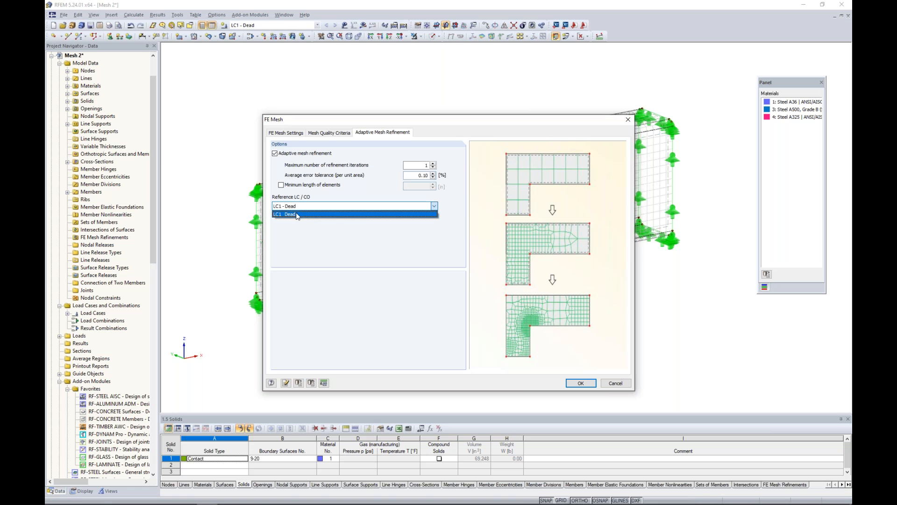
left_click(308, 235)
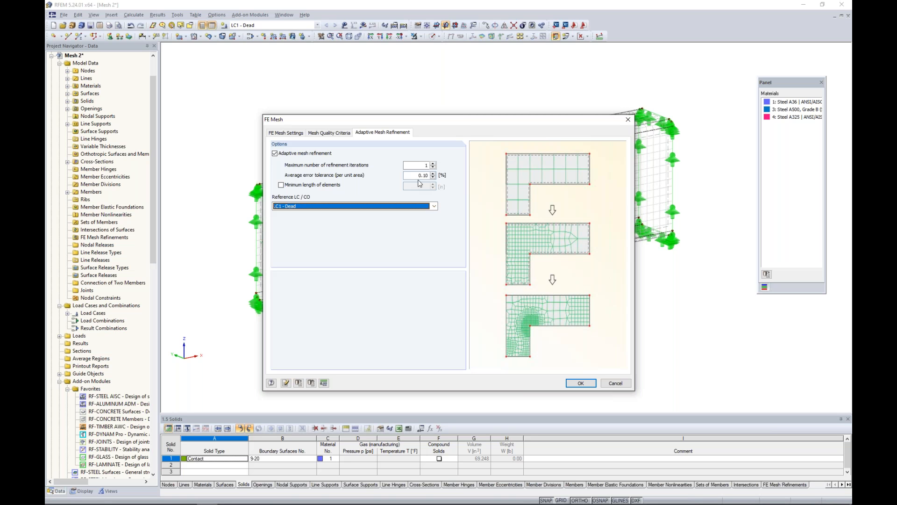
left_click(580, 383)
left_click(134, 15)
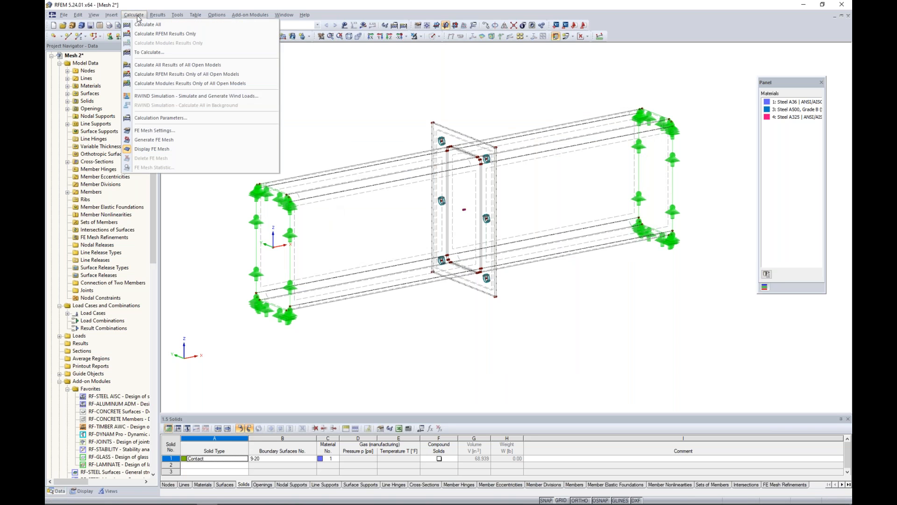
left_click(365, 123)
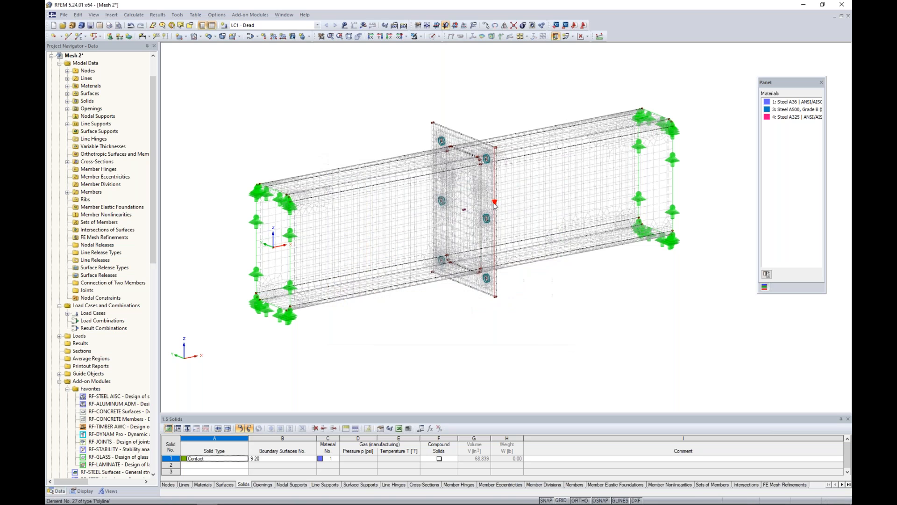
- Examine the refined FE mesh around the bolted end plates and along the tube up to its supported ends
scroll(376, 219, "up", 3)
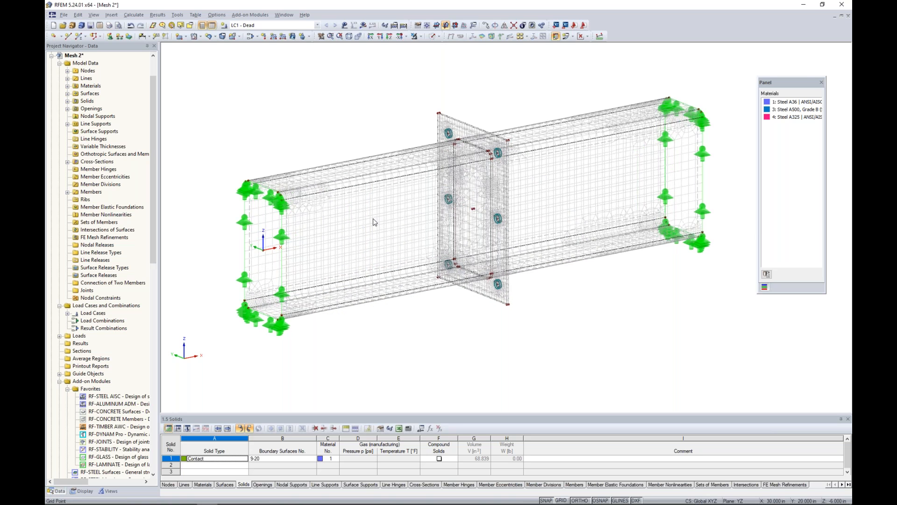
scroll(373, 219, "up", 1)
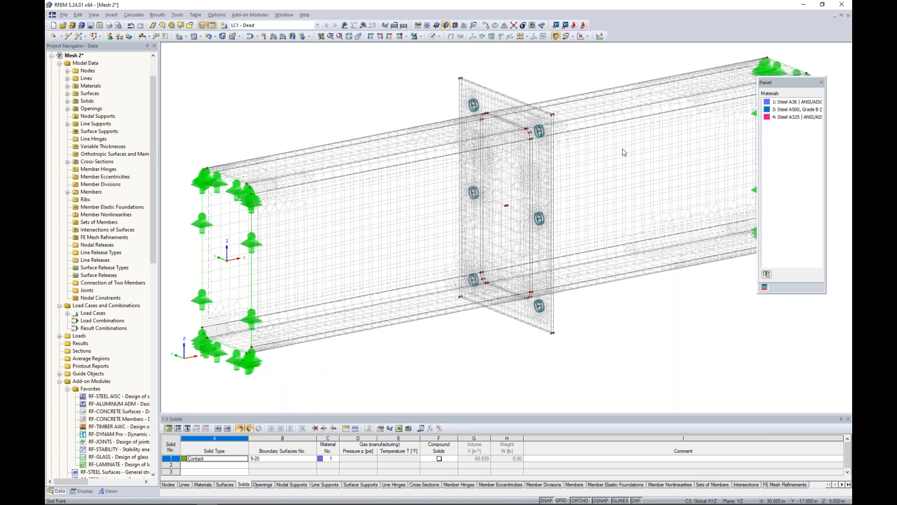
scroll(623, 149, "down", 1)
middle_click_drag(623, 151, 543, 165)
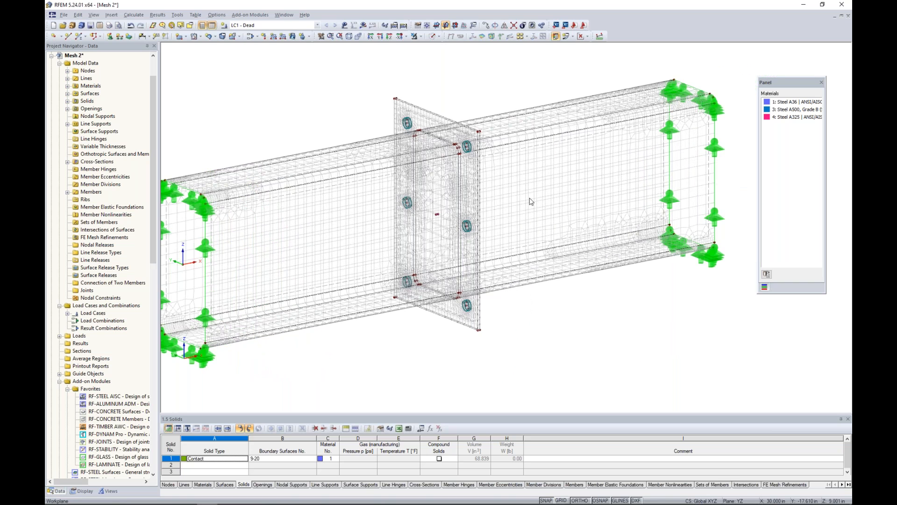
scroll(464, 302, "up", 2)
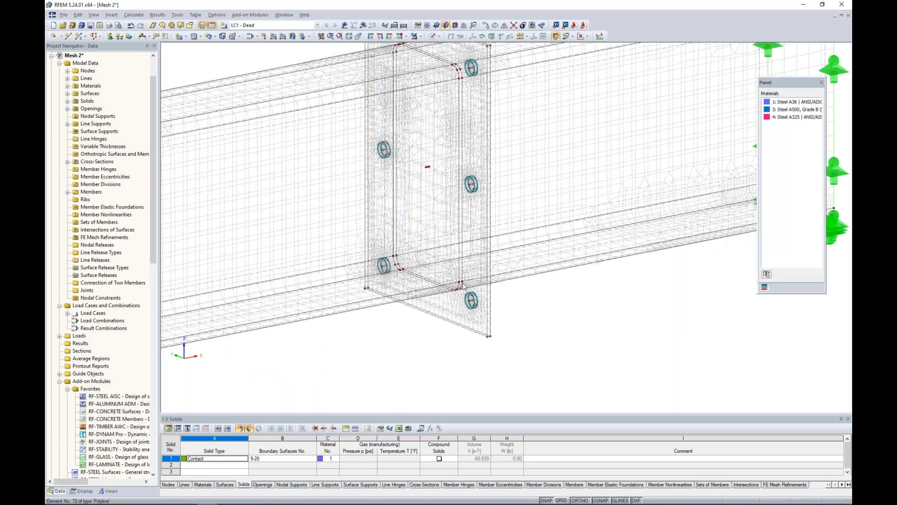
middle_click_drag(465, 293, 691, 311)
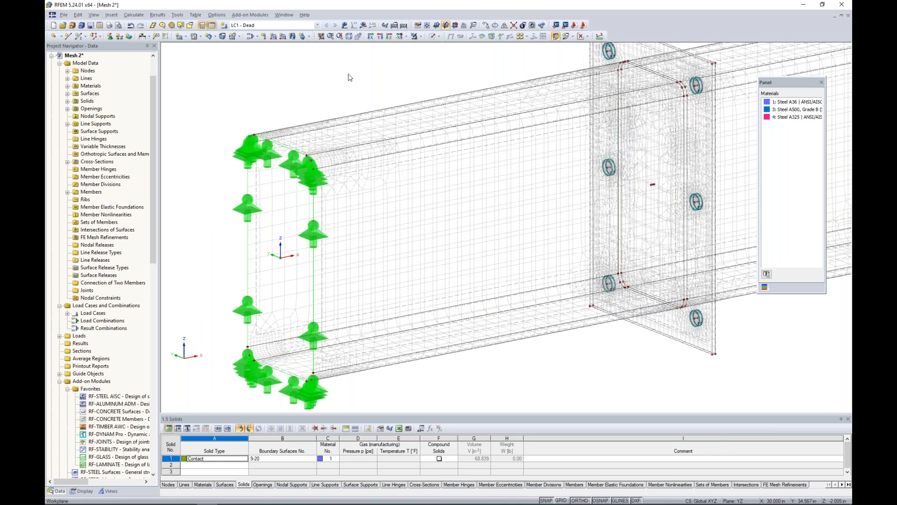
scroll(369, 111, "down", 4)
scroll(476, 132, "down", 1)
middle_click_drag(484, 133, 394, 195)
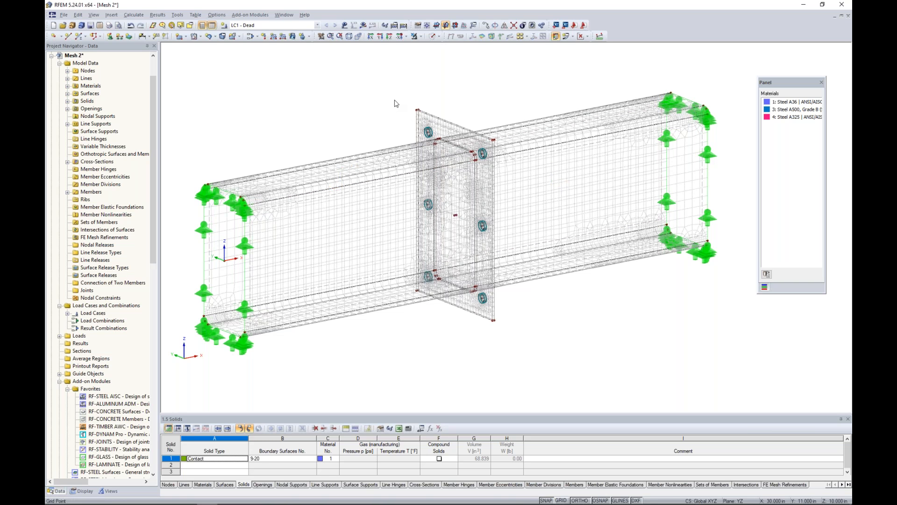
- Switch to the Singularity 1 model
left_click(284, 15)
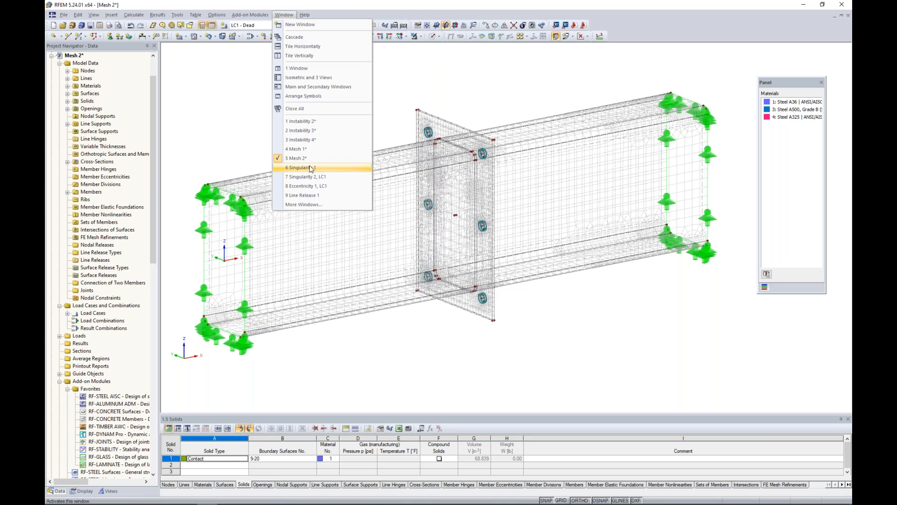
left_click(302, 167)
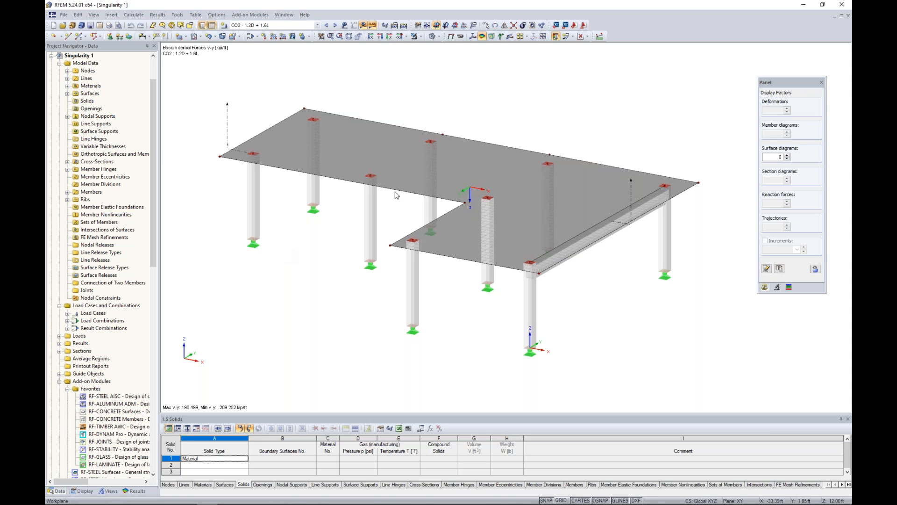
middle_click_drag(360, 281, 340, 280, "ctrl")
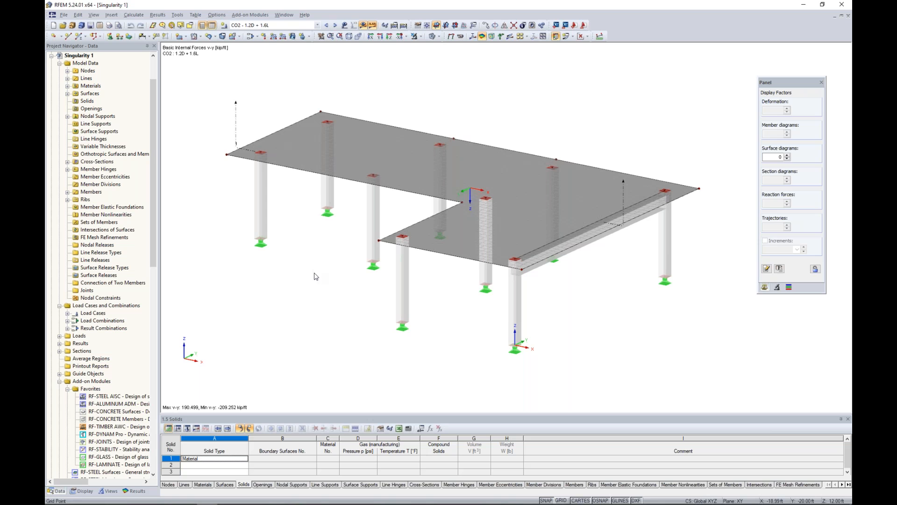
- Review the slab surface's material and thickness properties without changing them, and deselect the slab
double_click(354, 157)
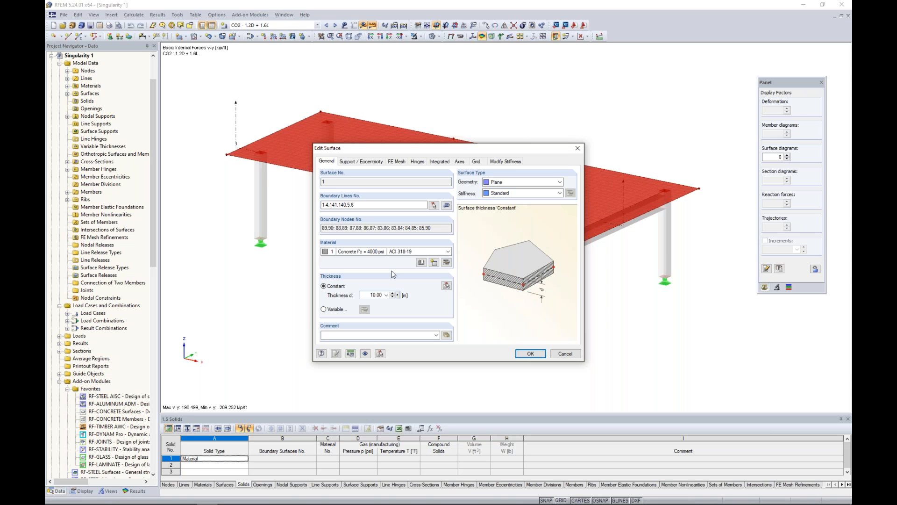
left_click(565, 354)
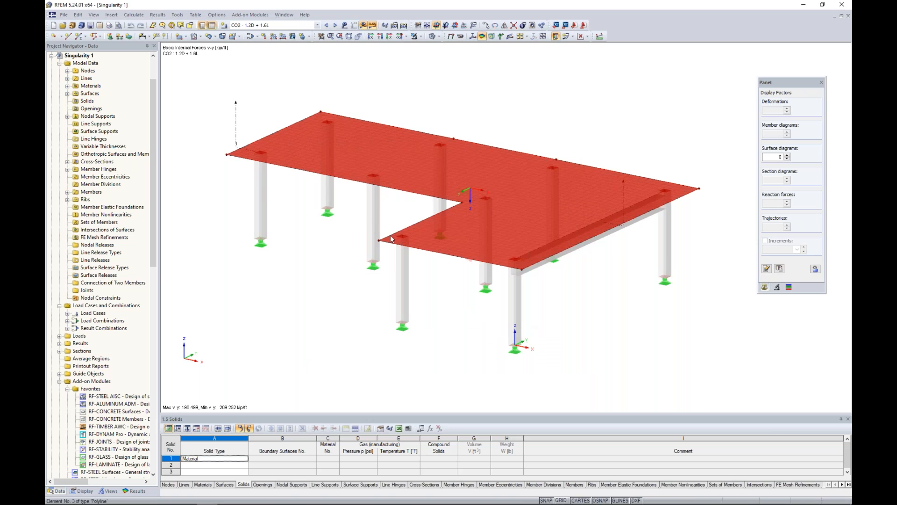
left_click(373, 227)
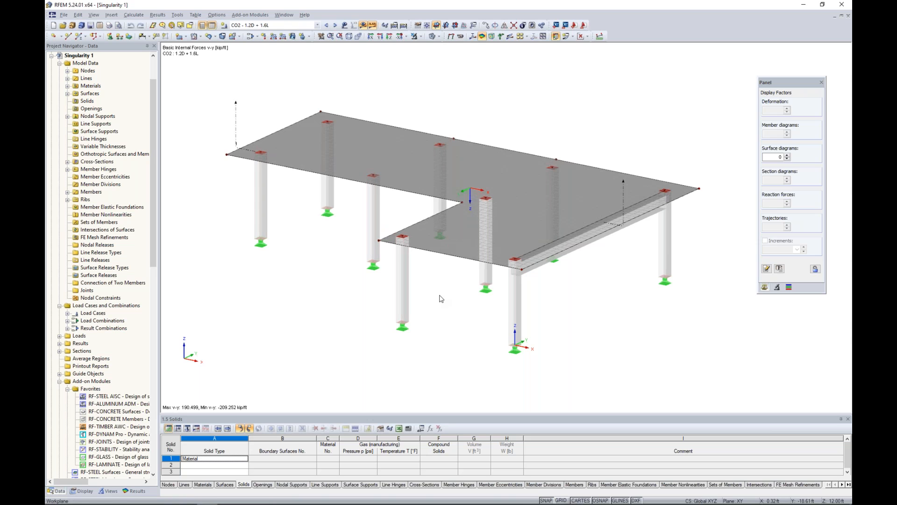
- Set the model display to wireframe so that the slab's mesh and the column lines can be seen
left_click(438, 37)
left_click(465, 47)
middle_click_drag(484, 115, 449, 136)
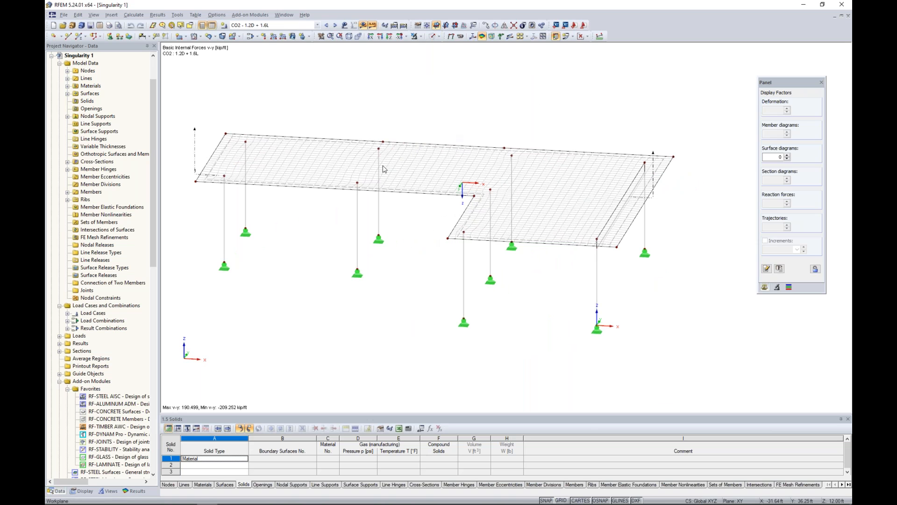
- Examine how a column along the slab's front edge connects to the slab mesh at its top node
middle_click_drag(339, 206, 371, 200)
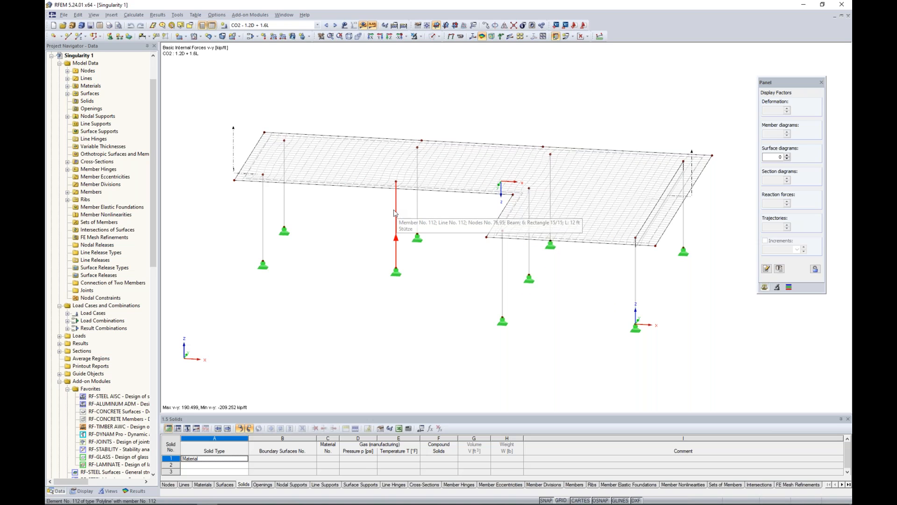
mouse_move(395, 211)
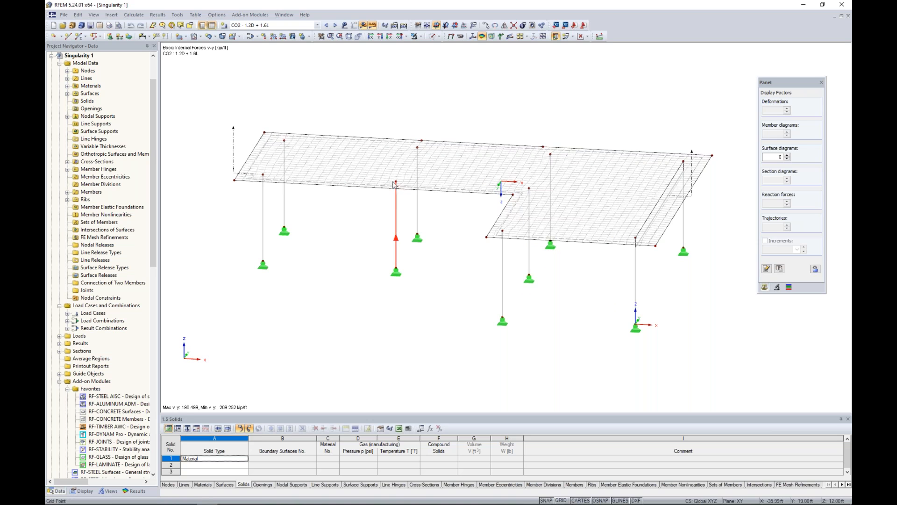
scroll(397, 183, "up", 6)
scroll(402, 181, "up", 3)
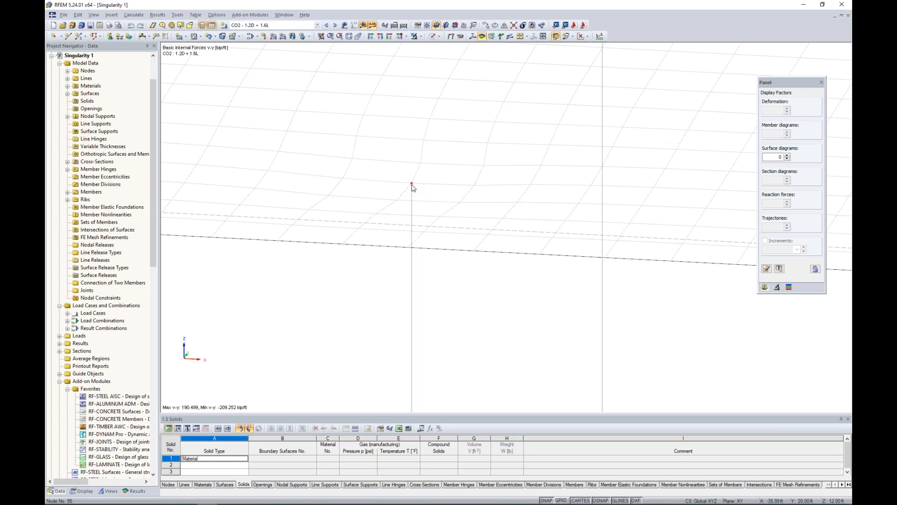
mouse_move(412, 185)
scroll(413, 186, "down", 5)
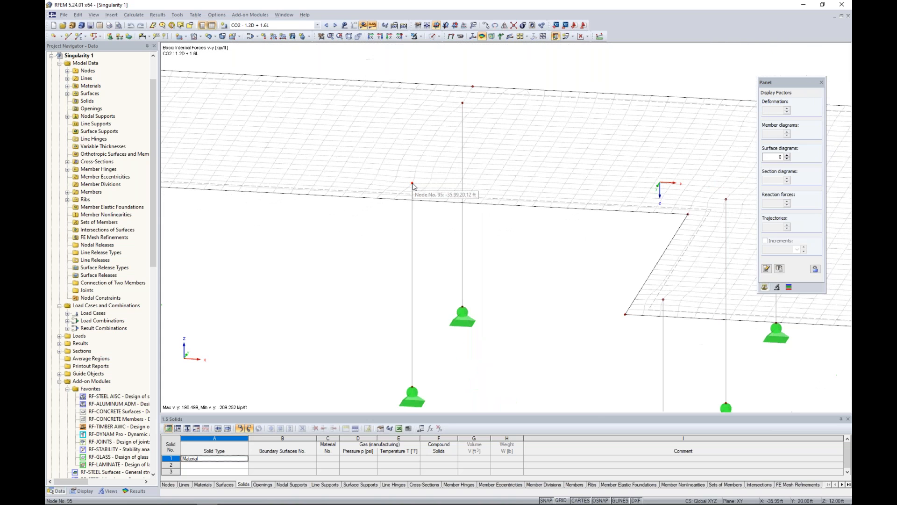
scroll(413, 185, "down", 5)
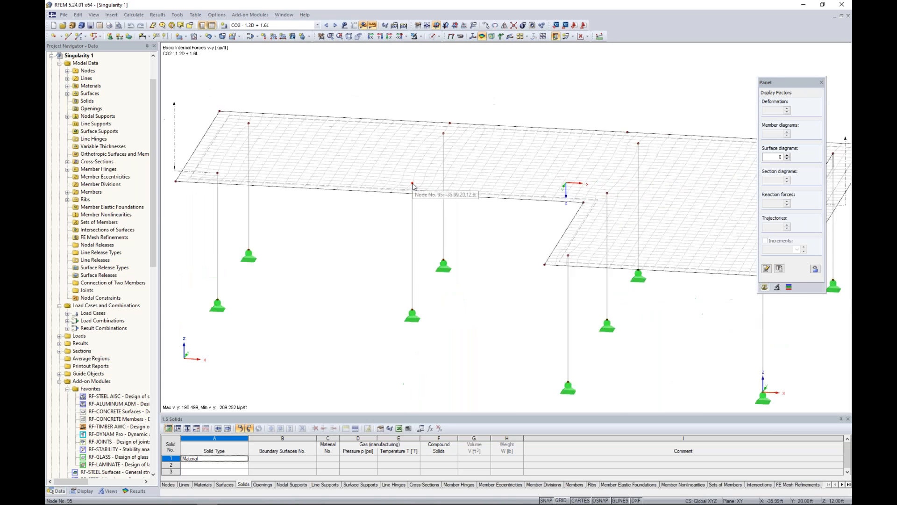
middle_click_drag(453, 242, 379, 251, "ctrl")
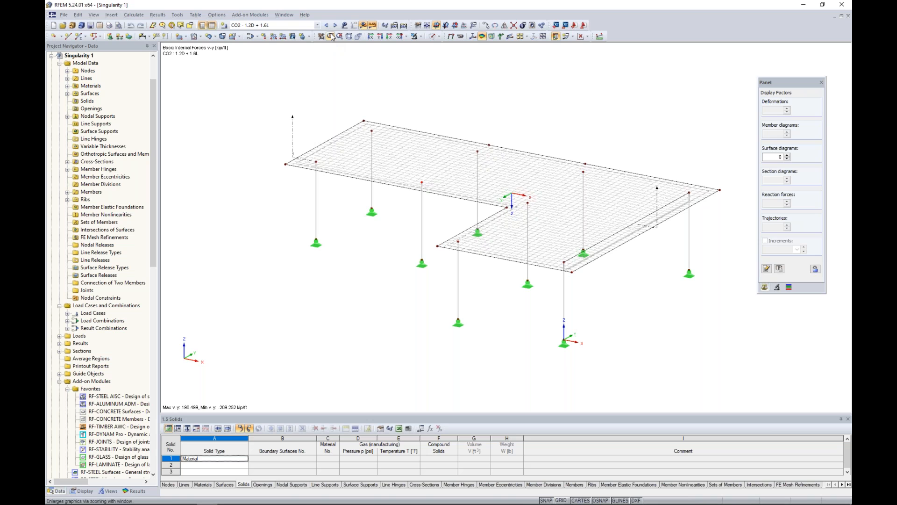
- Check the CO2 loads on the slab, and display the global deformations u with the loads hidden
left_click(344, 25)
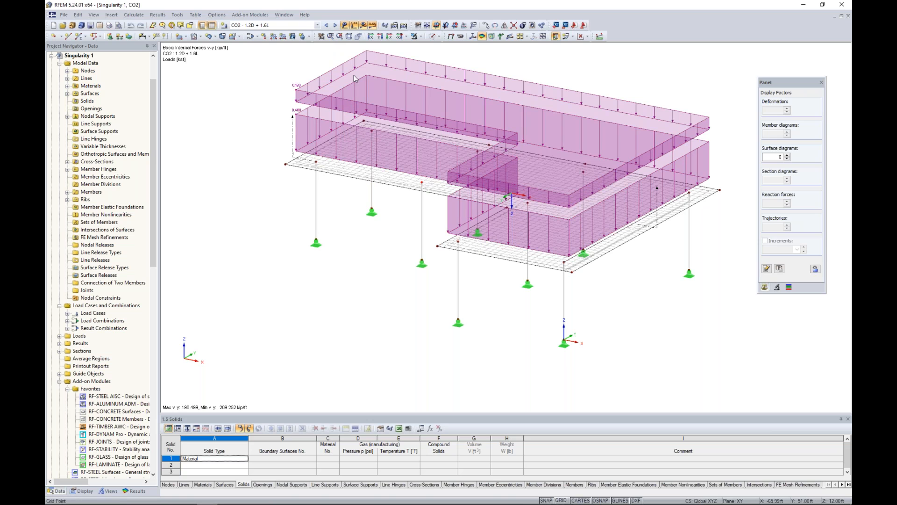
left_click(364, 26)
left_click(59, 55)
left_click(588, 37)
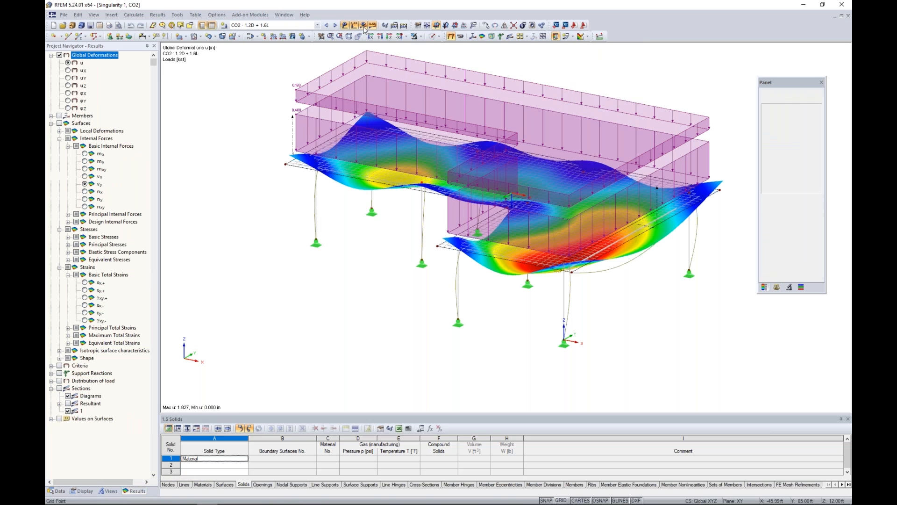
middle_click_drag(366, 260, 378, 275, "ctrl")
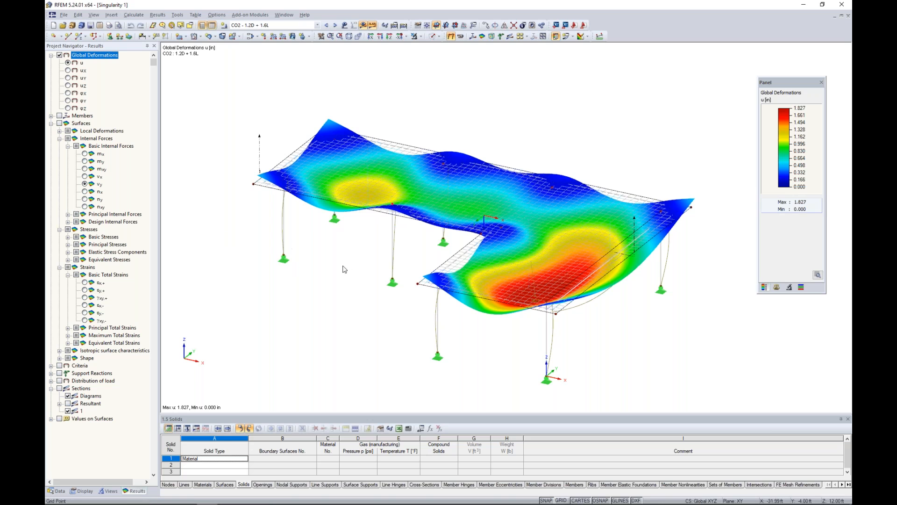
- Display the basic internal force mx on the slab and examine its concentration at the column near the re-entrant corner
left_click(84, 154)
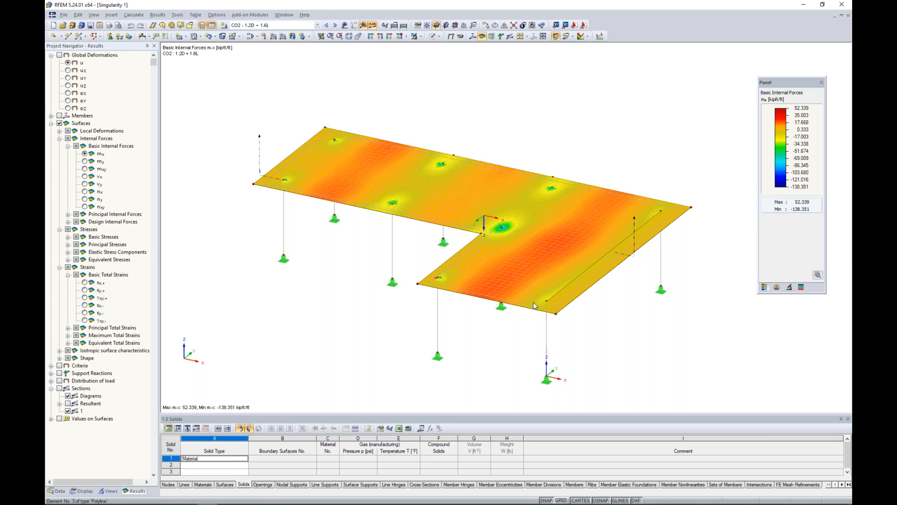
scroll(540, 277, "up", 2)
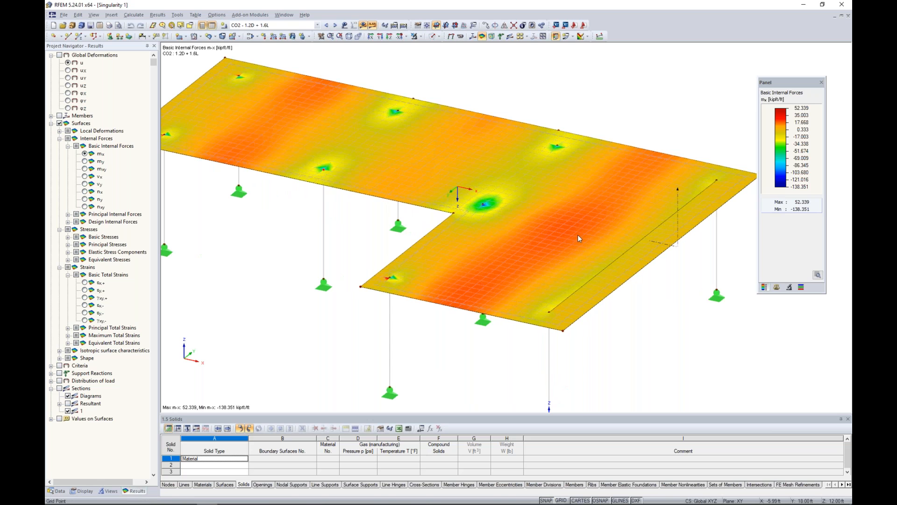
middle_click_drag(583, 233, 580, 215, "ctrl")
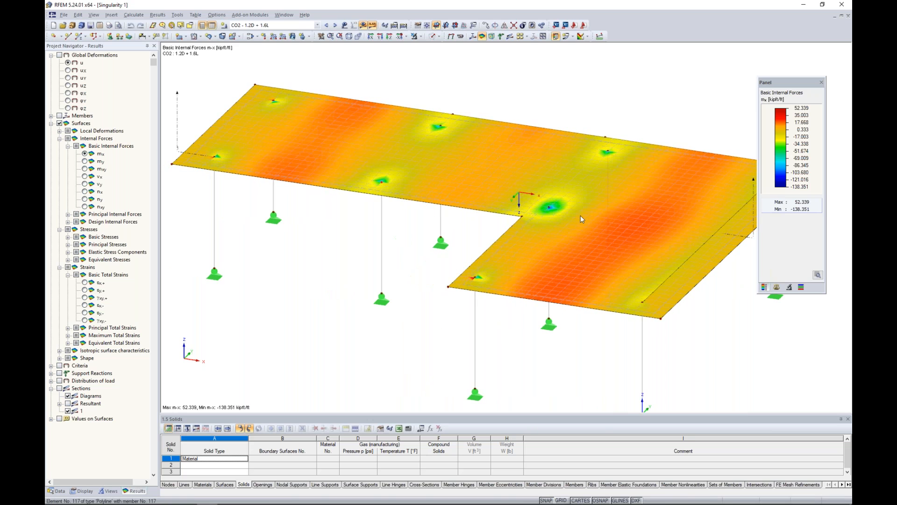
scroll(549, 208, "up", 5)
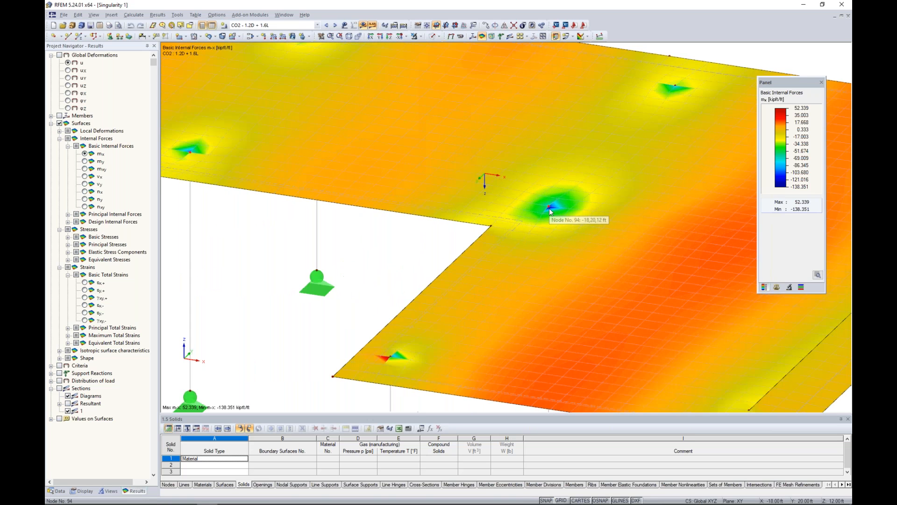
scroll(548, 209, "up", 1)
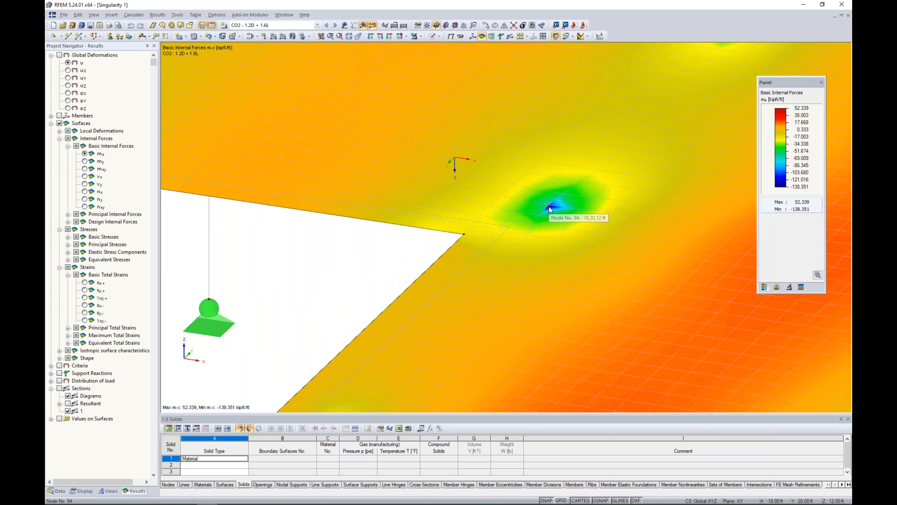
scroll(549, 206, "down", 6)
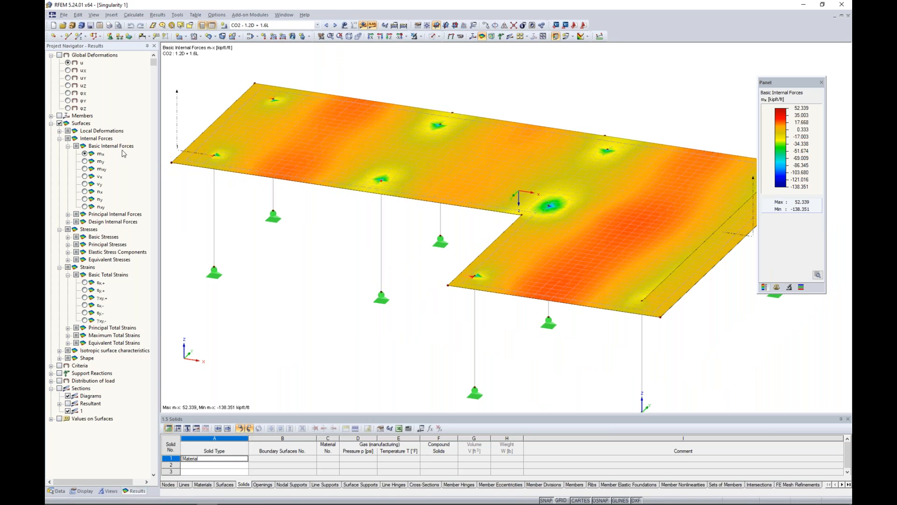
- Compare the slab's moment my and shear force vx distributions around the column connections
left_click(86, 161)
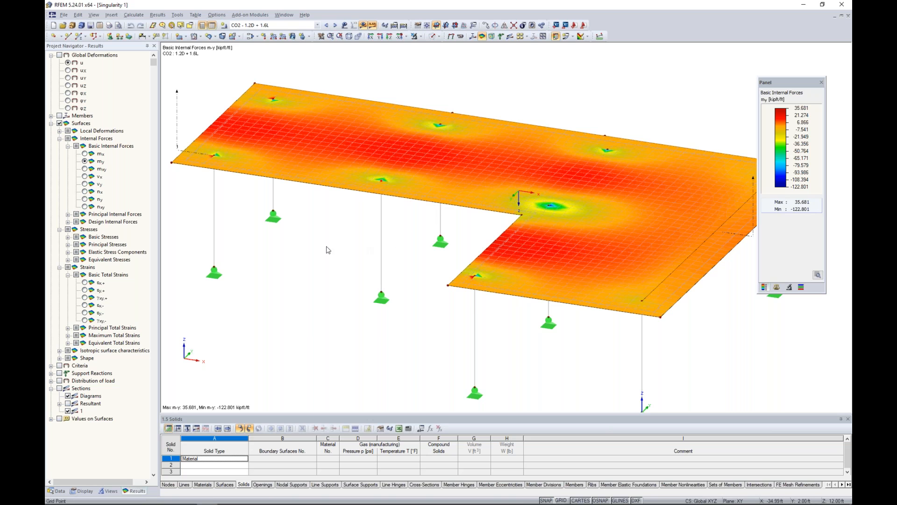
left_click(85, 176)
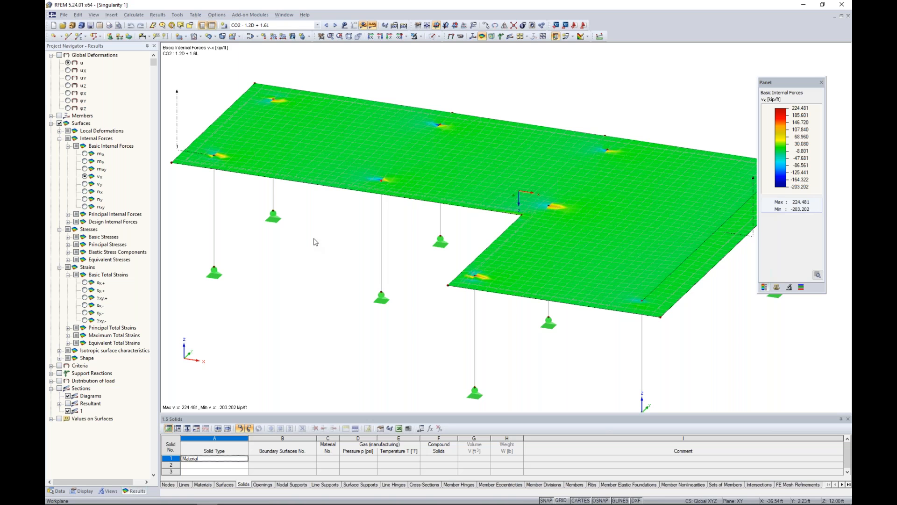
middle_click_drag(326, 234, 301, 238, "ctrl")
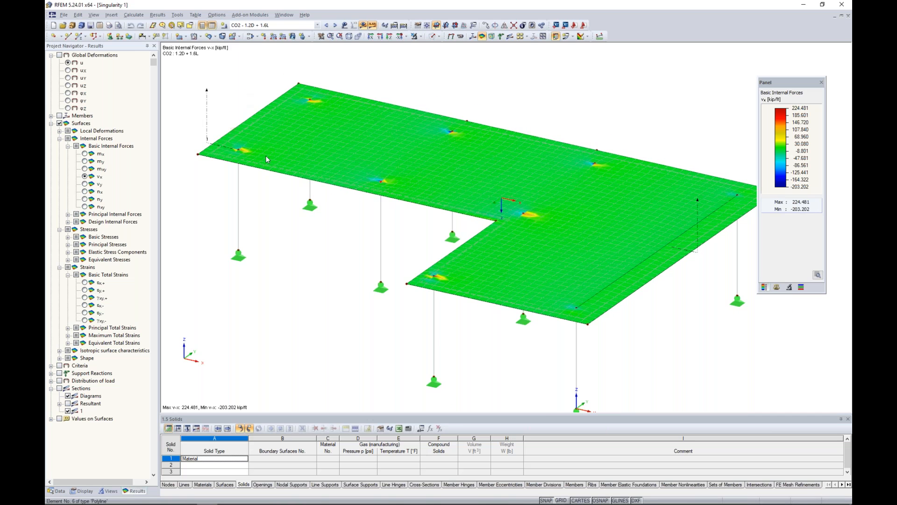
- Display the vx diagram along the slab's section through the columns, with the colour isobands turned off
left_click(60, 388)
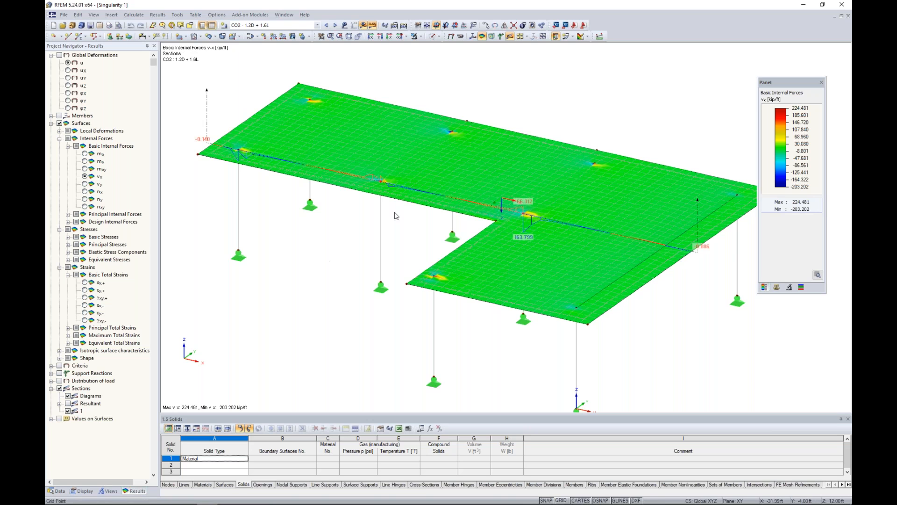
left_click(587, 36)
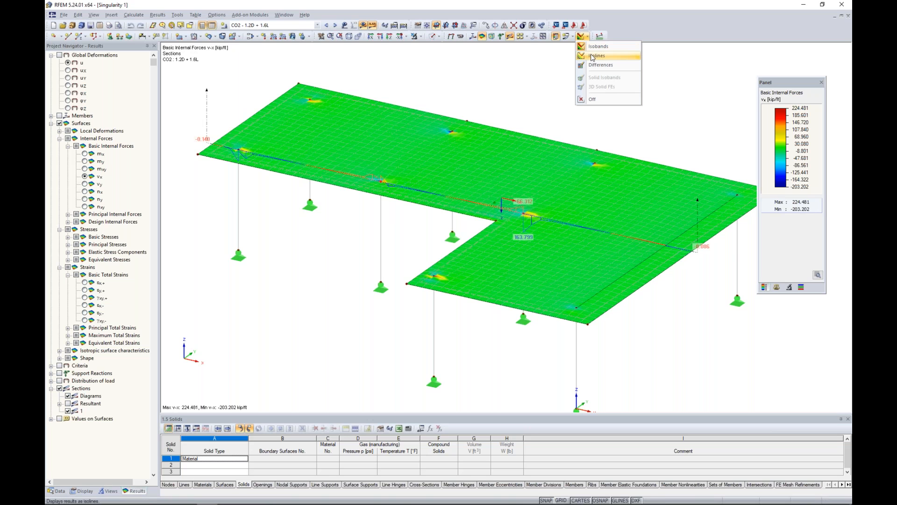
left_click(601, 99)
scroll(591, 104, "down", 1)
middle_click_drag(600, 113, 569, 114)
scroll(514, 211, "up", 1)
scroll(516, 214, "up", 1)
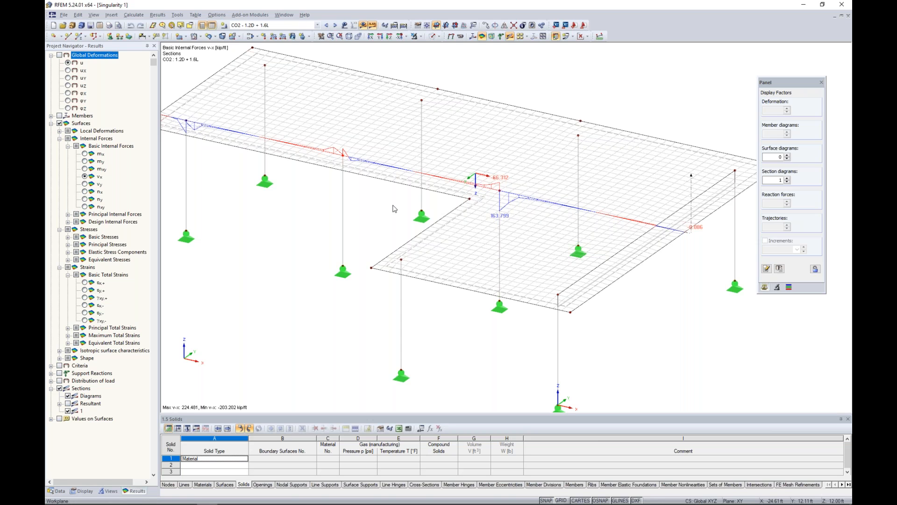
scroll(401, 207, "down", 2)
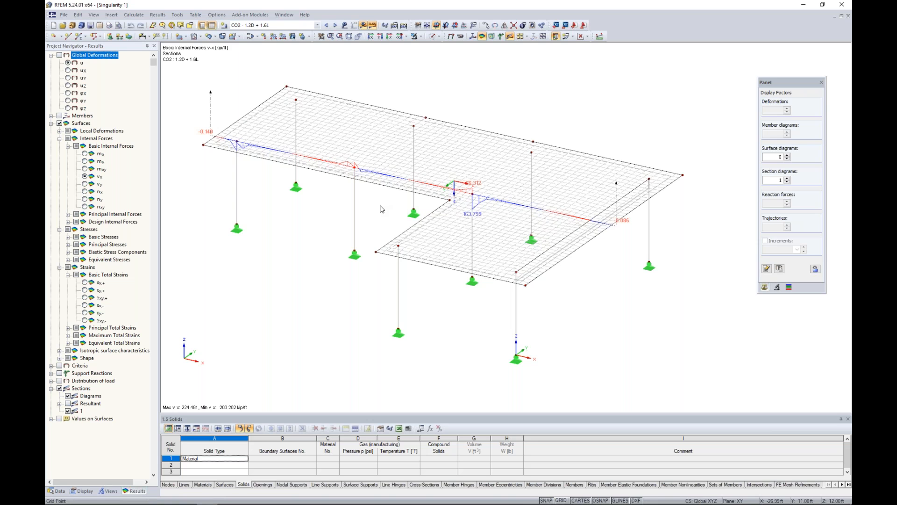
left_click(57, 491)
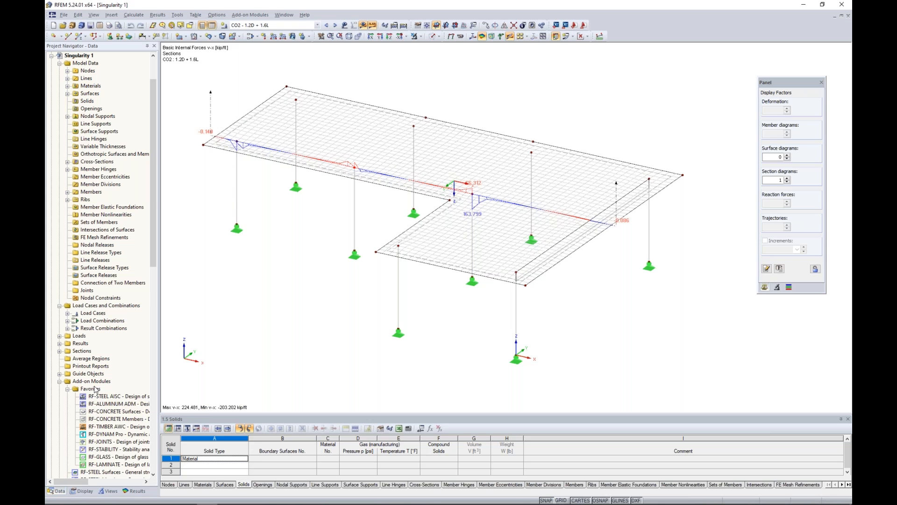
right_click(91, 358)
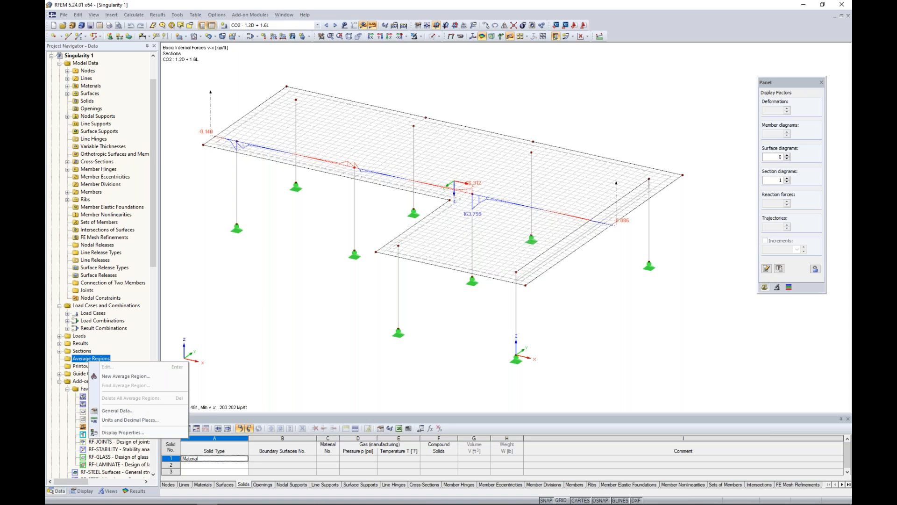
left_click(125, 376)
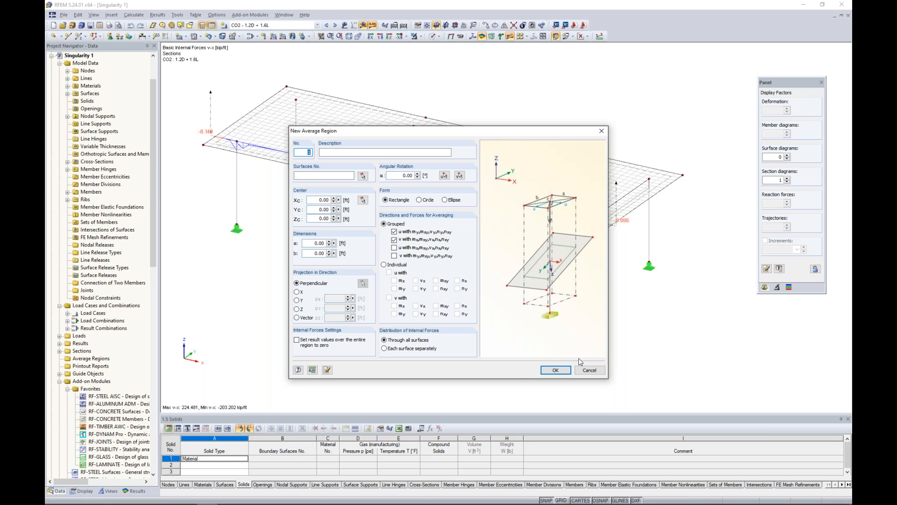
left_click(589, 370)
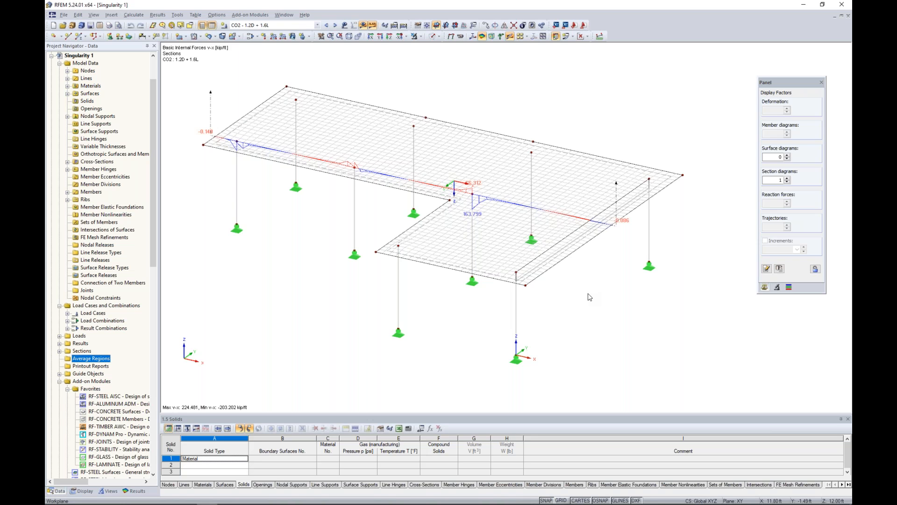
right_click(474, 198)
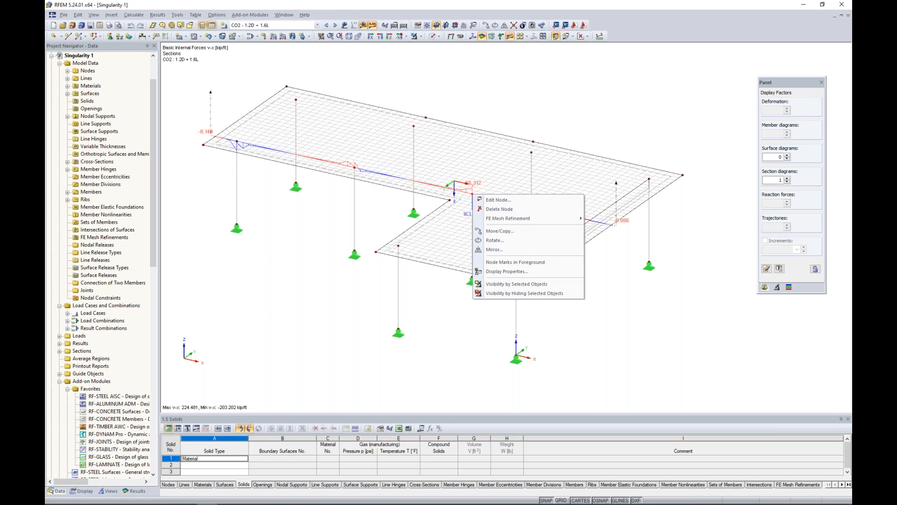
mouse_move(494, 221)
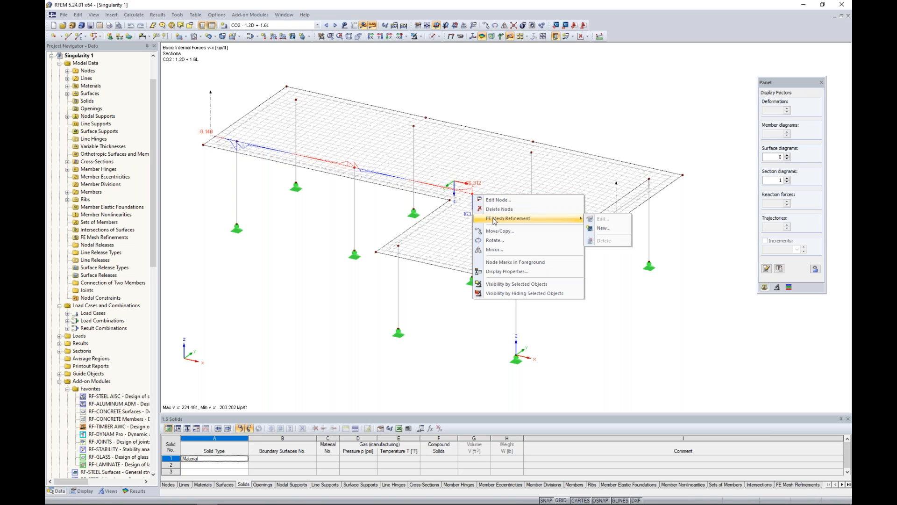
left_click(606, 232)
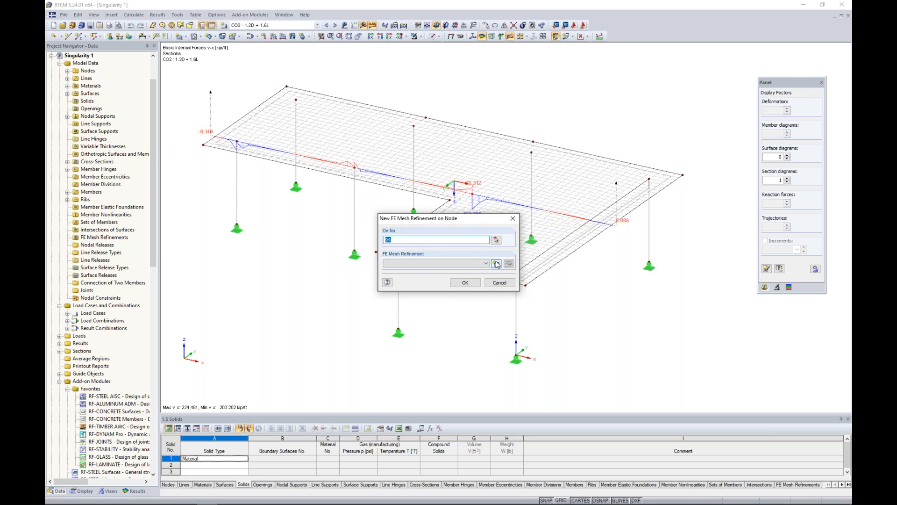
left_click(495, 264)
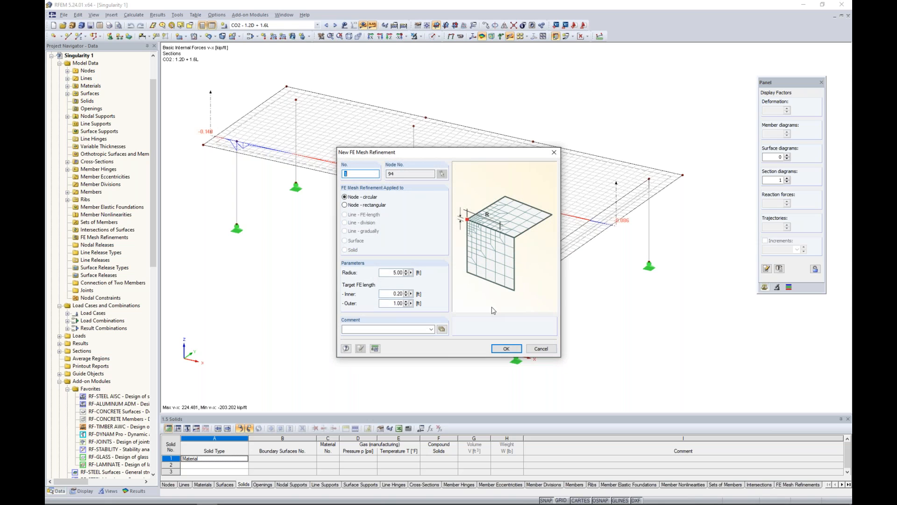
left_click(535, 351)
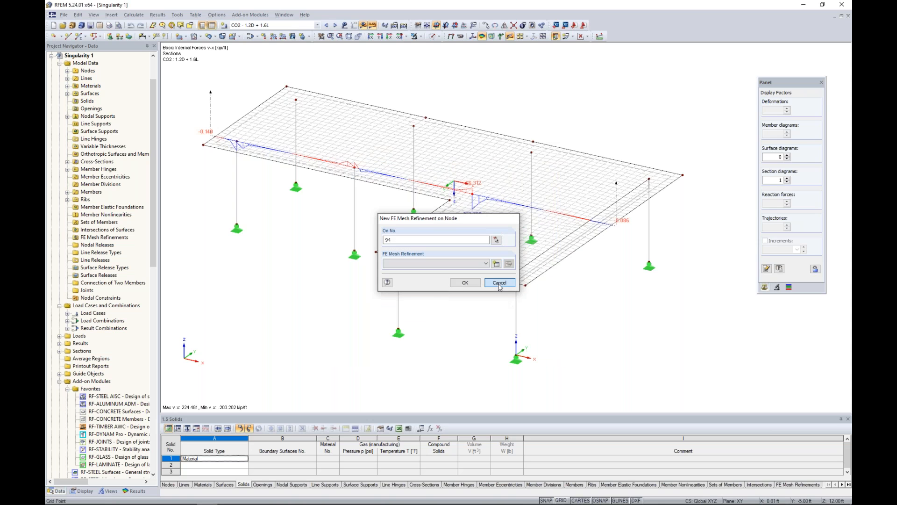
left_click(500, 289)
- Activate adaptive mesh refinement in the FE mesh settings and change the average error tolerance per unit area
left_click(133, 14)
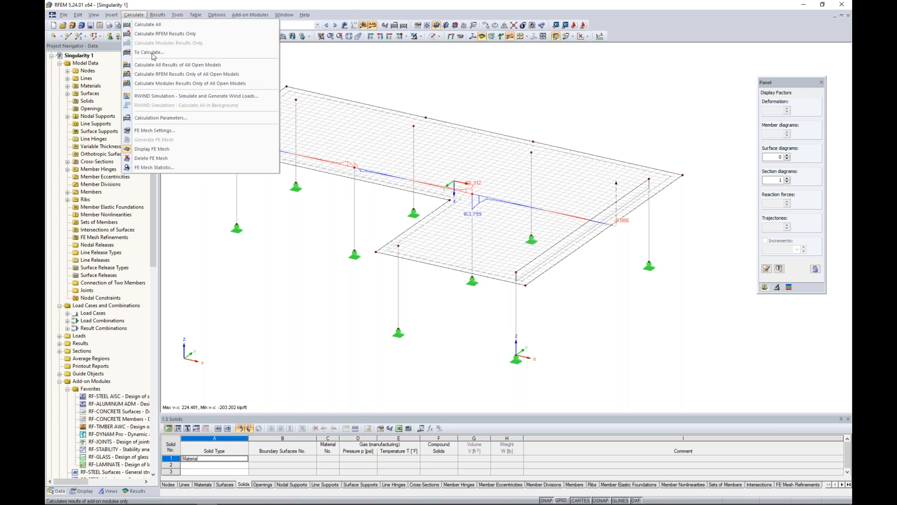
left_click(162, 130)
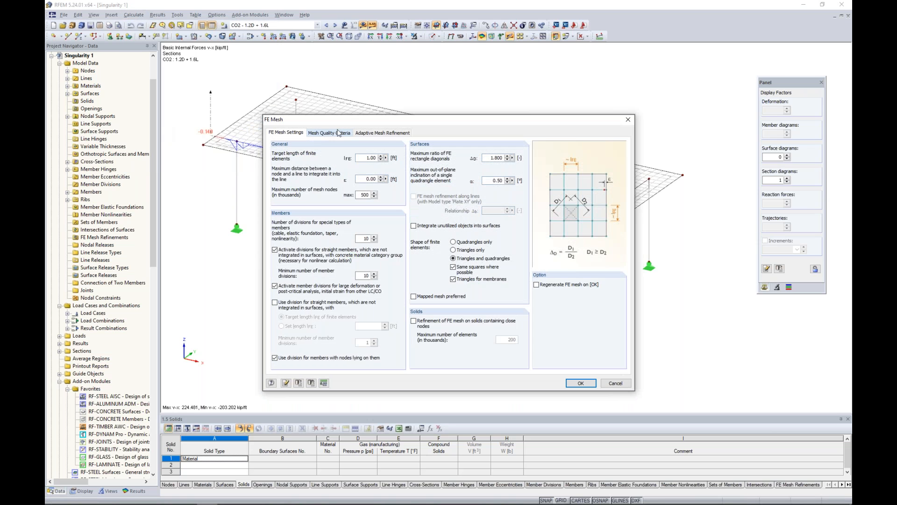
left_click(374, 134)
left_click(274, 153)
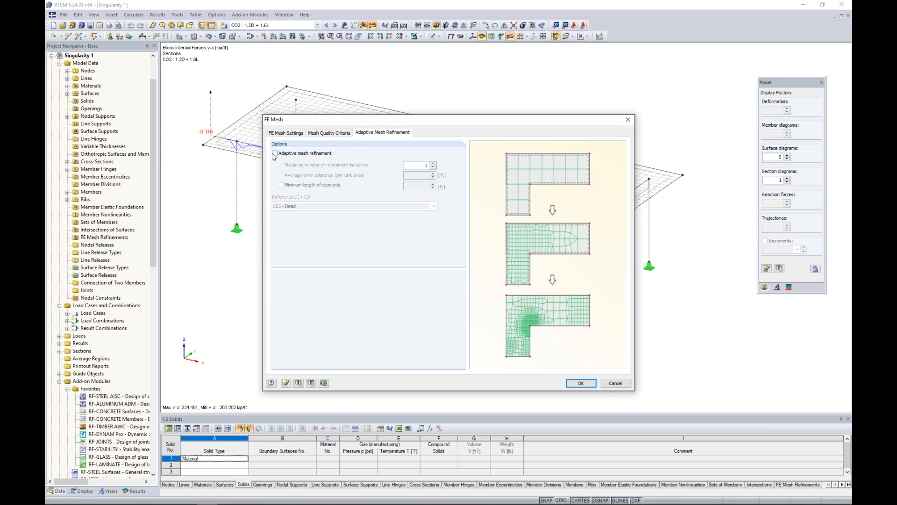
double_click(416, 175)
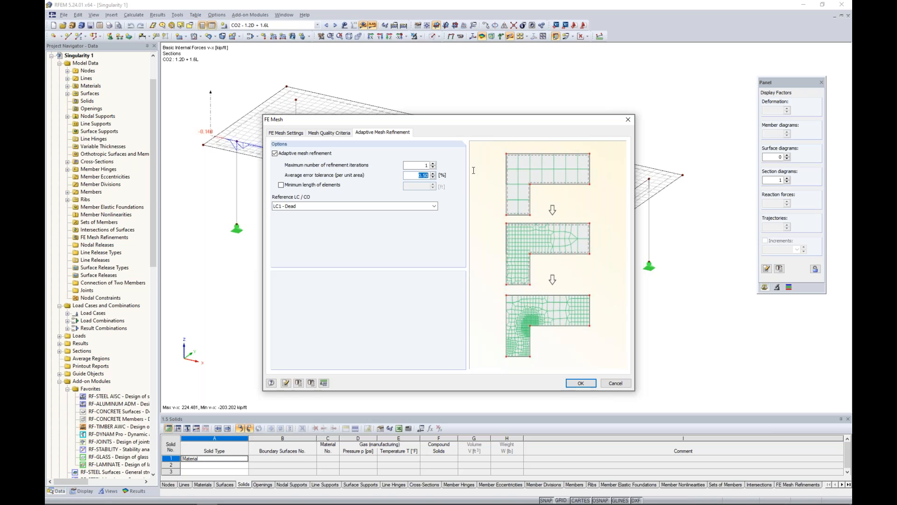
type("01")
left_click(587, 385)
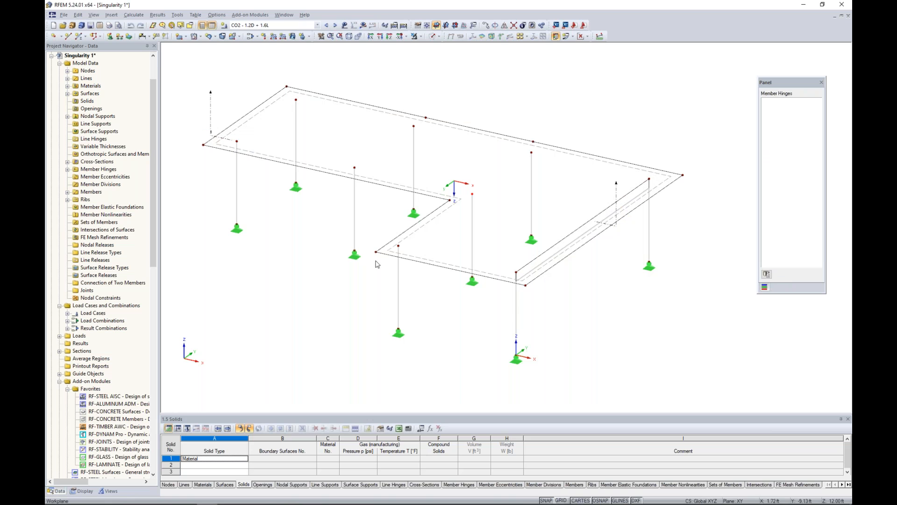
- Generate the FE mesh and examine its refinement around the column heads
left_click(133, 15)
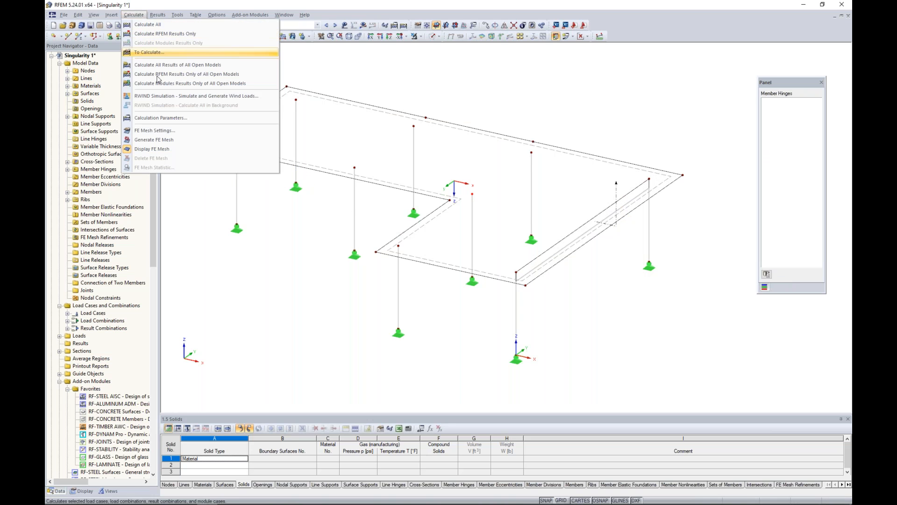
left_click(157, 140)
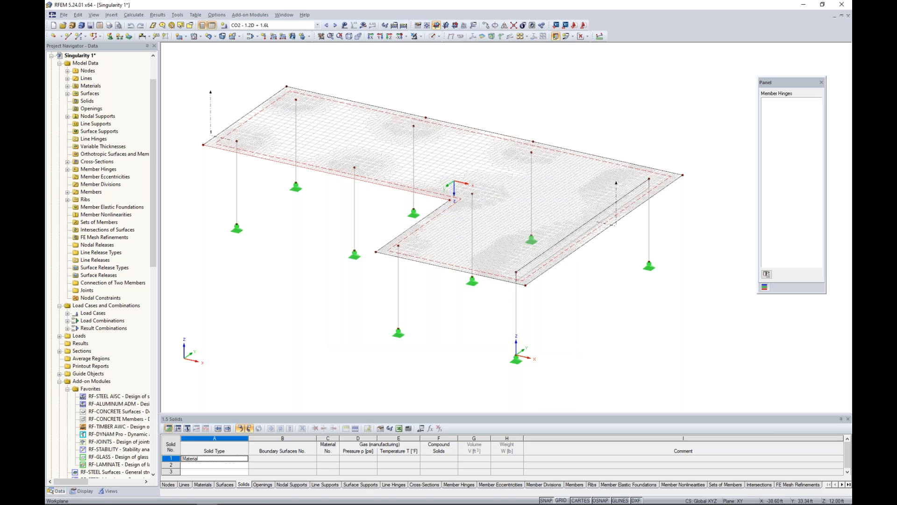
scroll(474, 203, "up", 1)
scroll(474, 203, "up", 1)
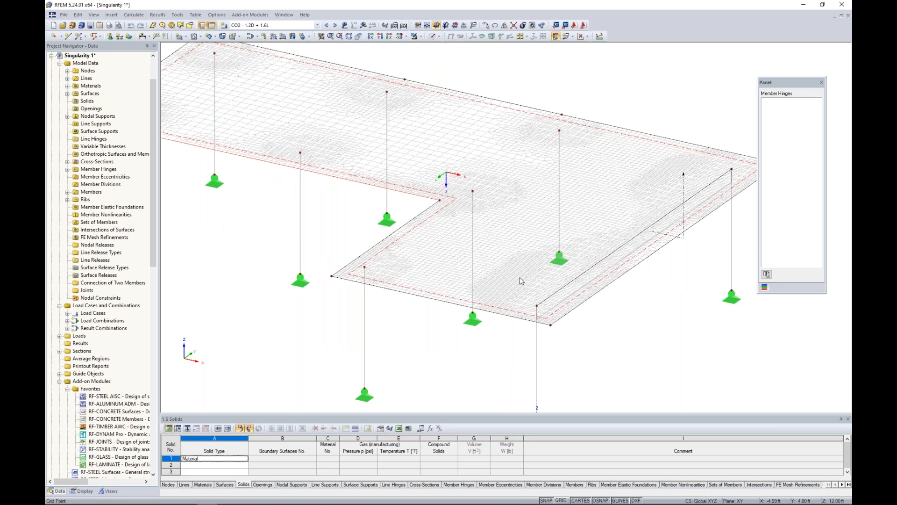
scroll(473, 192, "up", 2)
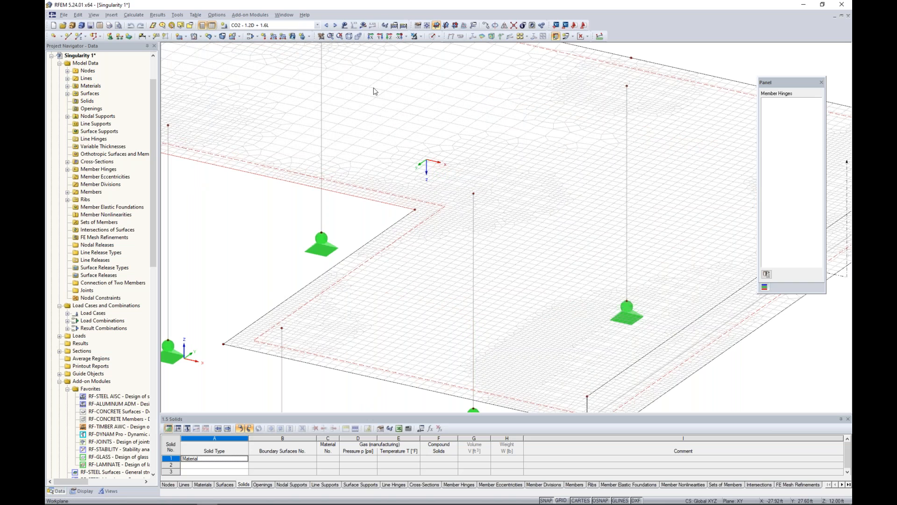
- Calculate the CO2 results with the refined mesh and display the vx section diagram across the whole slab
left_click(363, 25)
left_click(434, 270)
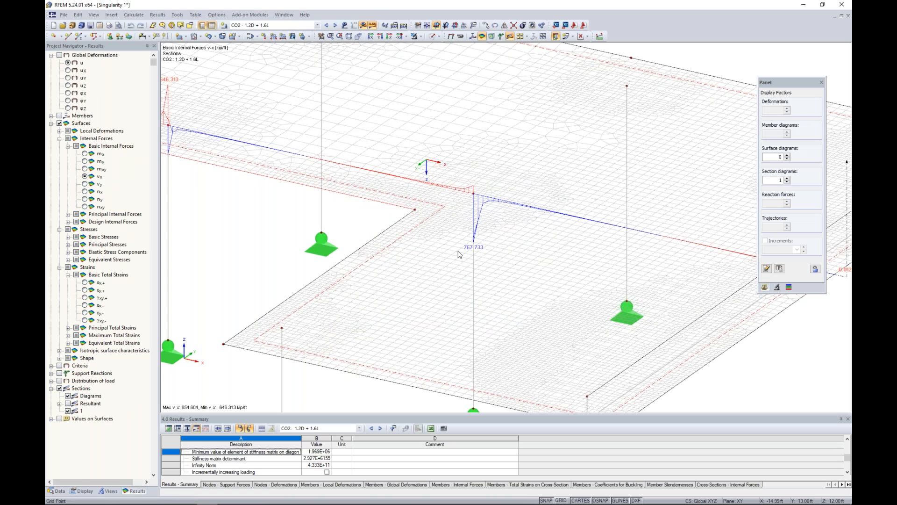
scroll(460, 253, "down", 5)
middle_click_drag(460, 254, 474, 260)
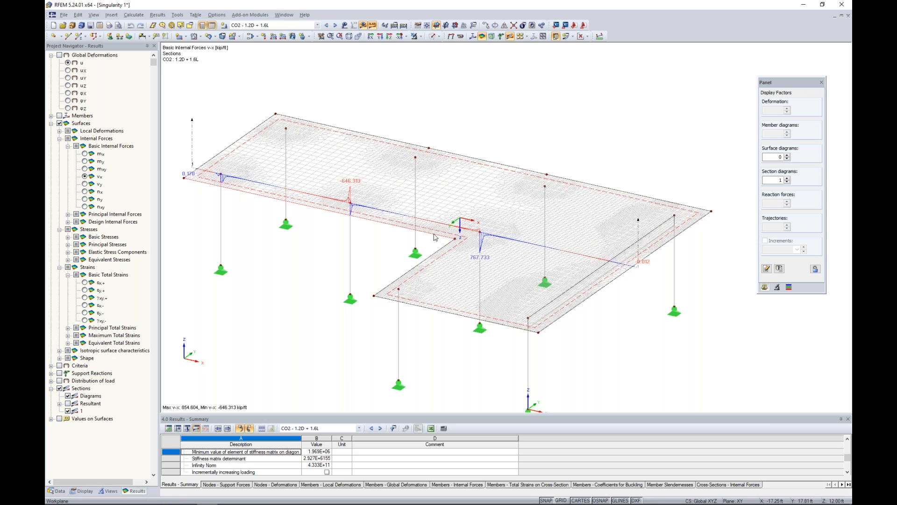
- Start a new average region on surface 1, centred on the top node of the column near the re-entrant corner
left_click(57, 491)
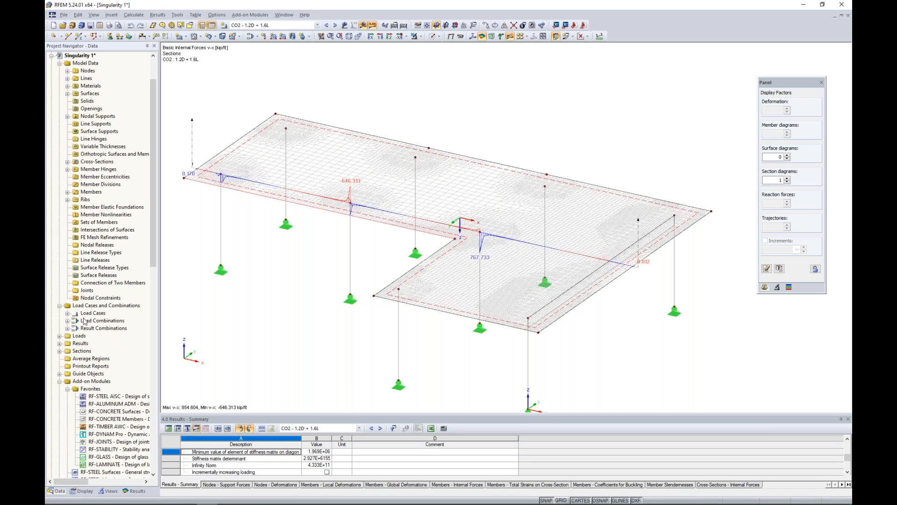
right_click(96, 360)
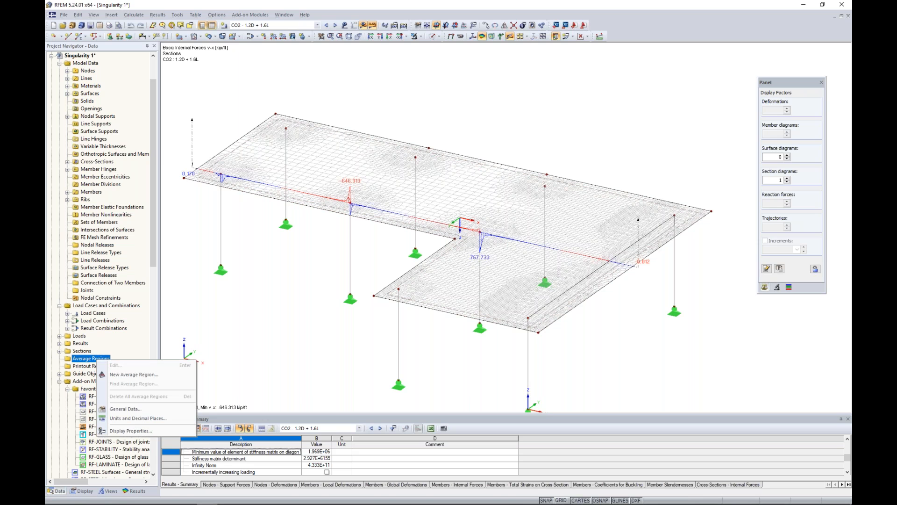
left_click(125, 375)
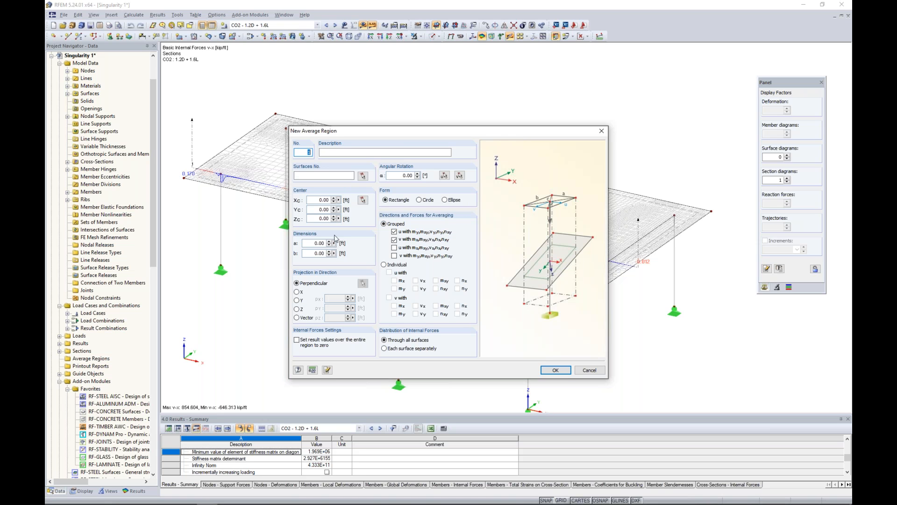
left_click(314, 177)
left_click(363, 201)
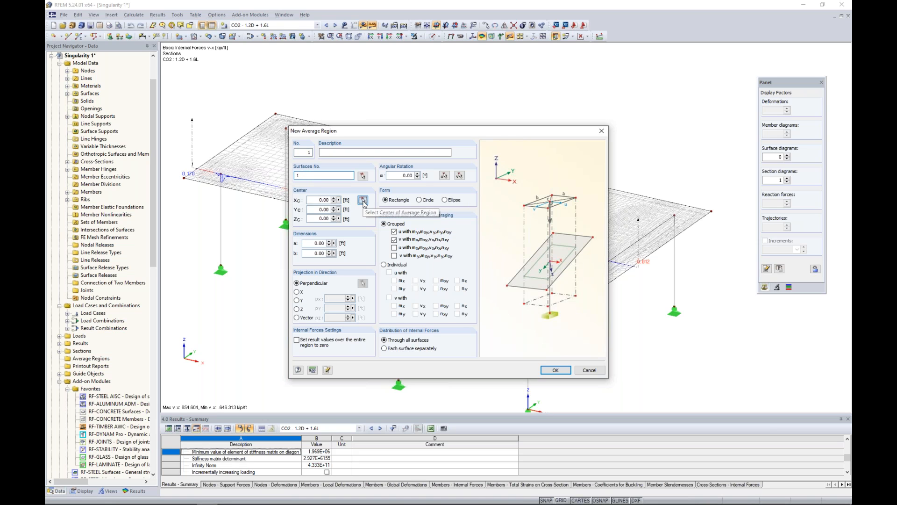
left_click(480, 232)
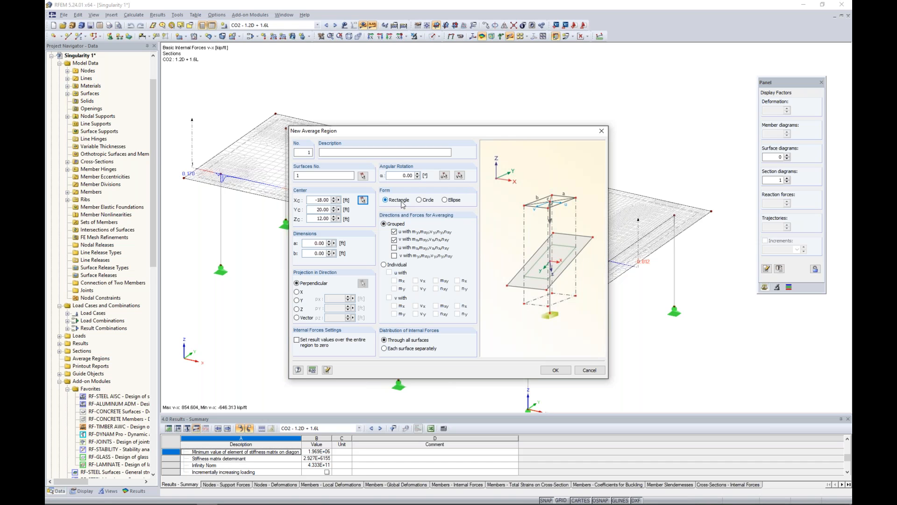
- Size the average region 1.5 ft by 1.5 ft, enable all four grouped averaging directions, and create it
double_click(327, 240)
type("1.5")
key("Tab")
type("1")
left_click(319, 243)
left_click(394, 247)
left_click(394, 256)
left_click(555, 370)
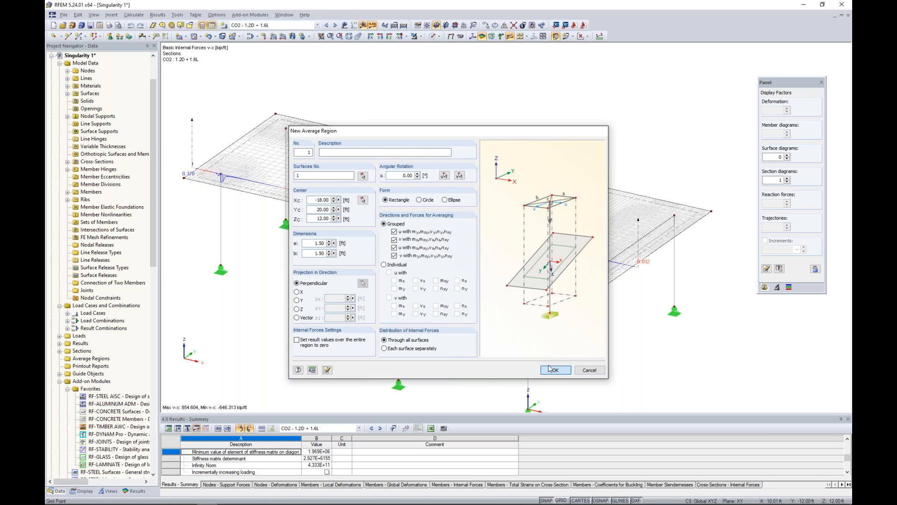
- Copy the average region from the column near the re-entrant corner to the neighbouring column along the section line
scroll(480, 251, "up", 6)
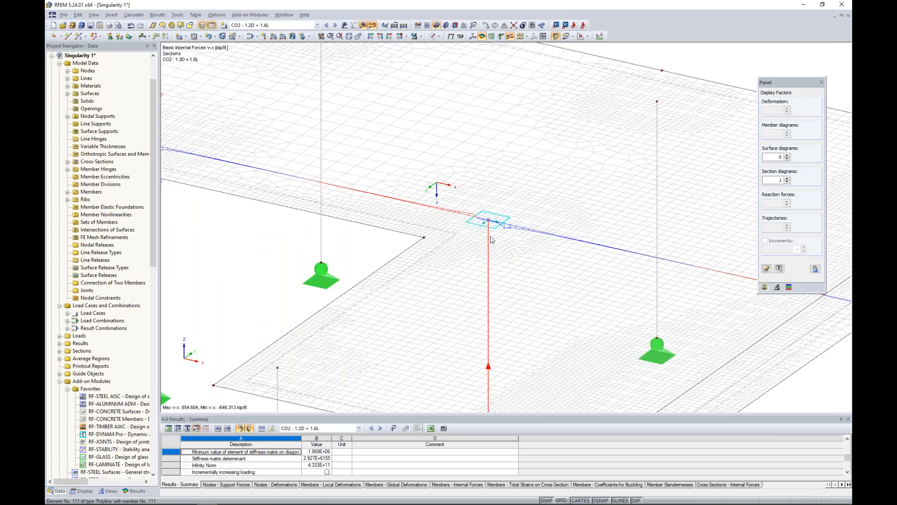
scroll(492, 240, "down", 1)
scroll(492, 239, "down", 1)
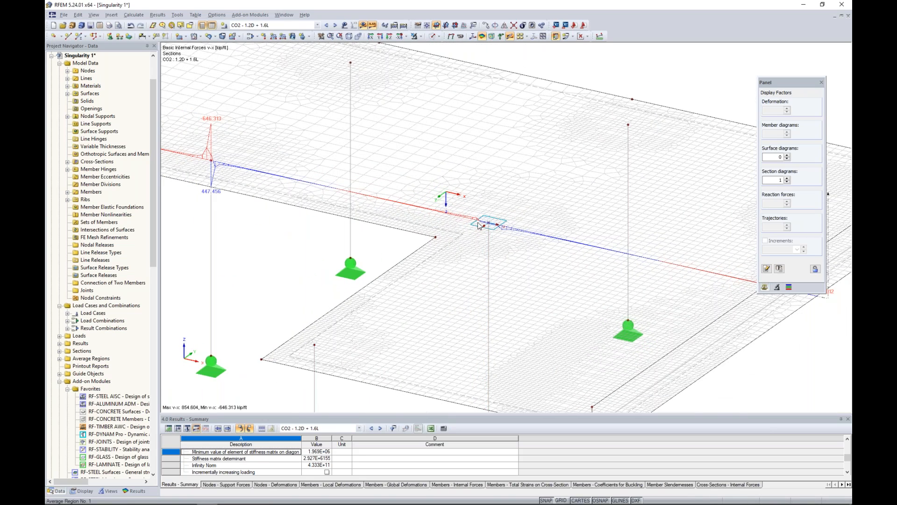
scroll(481, 223, "down", 2)
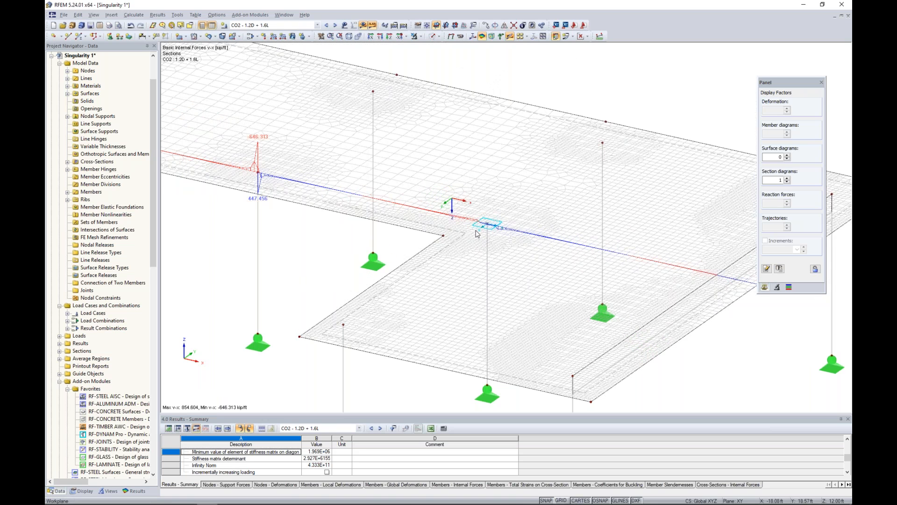
left_click(477, 231)
left_click_drag(256, 172, 257, 173, "ctrl")
left_click(229, 244)
- Copy the average region to the last column along the section line, near the slab's outer corner
mouse_move(244, 245)
middle_mouse_down()
mouse_move(414, 283)
mouse_move(505, 329)
middle_mouse_up()
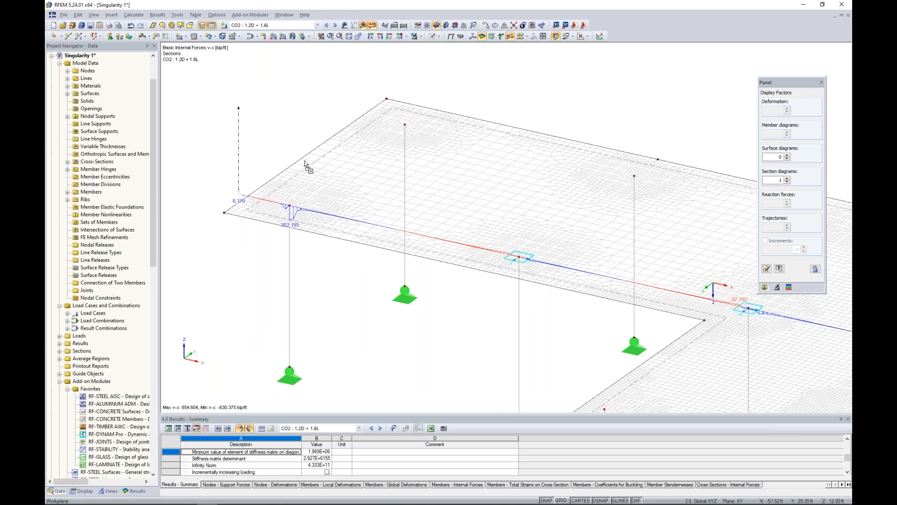
left_click_drag(291, 206, 290, 206, "ctrl")
left_click(261, 274)
scroll(447, 283, "down", 1)
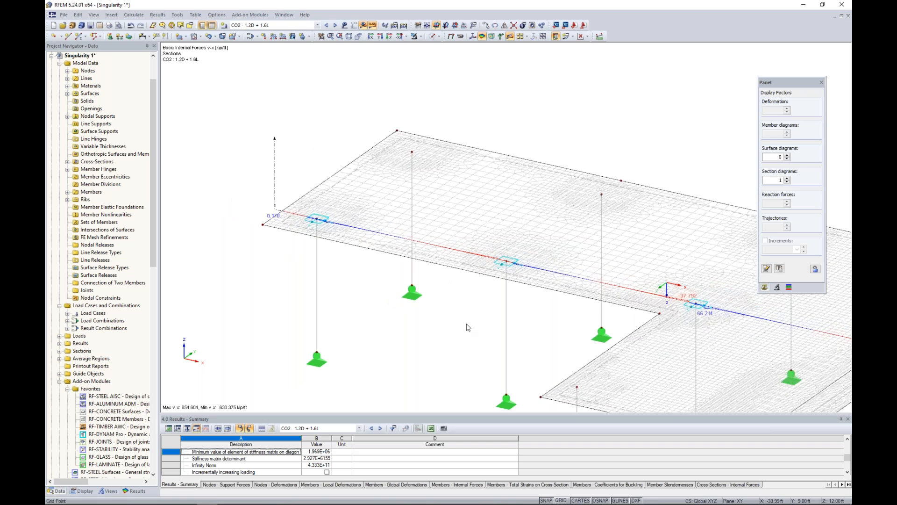
- View the section's result diagram with only the basic internal forces mx, my, vx and vy plotted, and close it
middle_click_drag(467, 324, 416, 272)
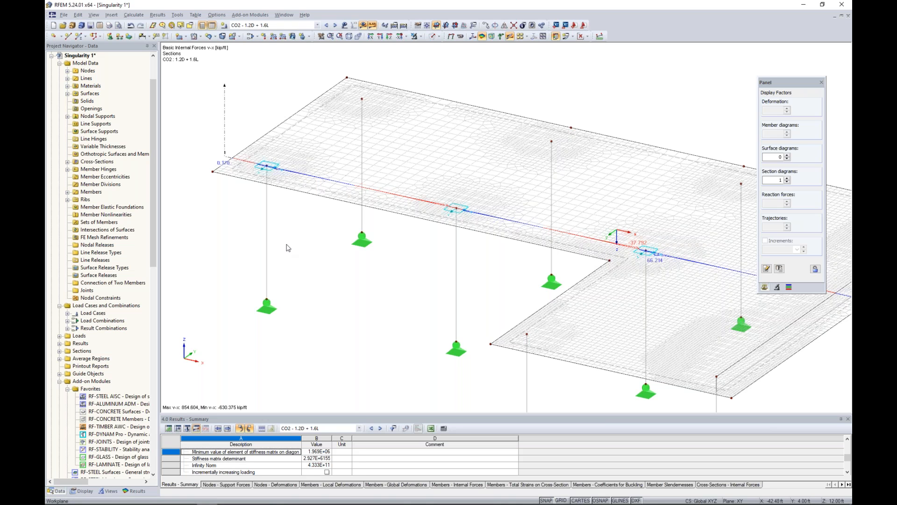
right_click(225, 128)
left_click(248, 154)
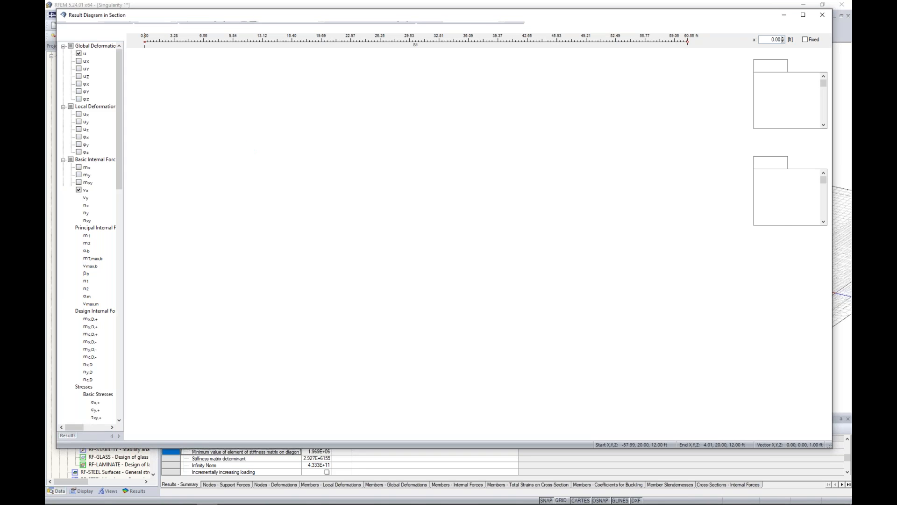
left_click(209, 29)
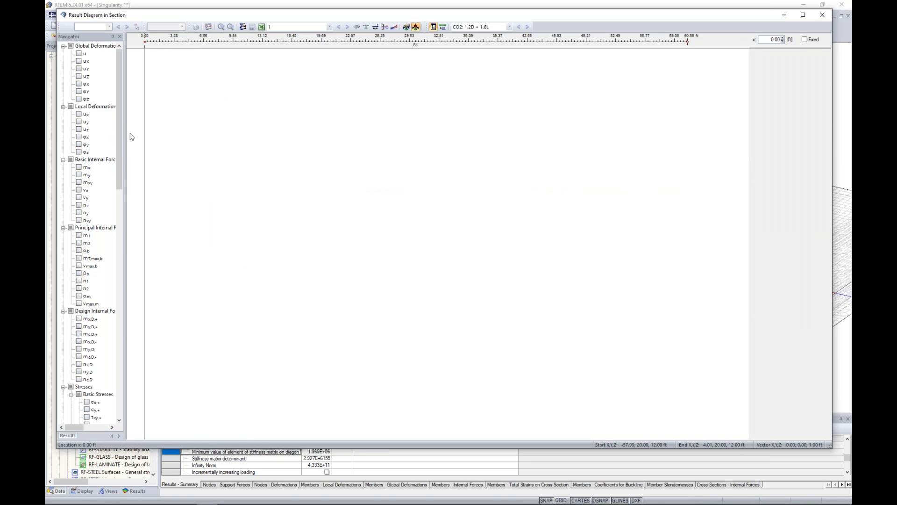
left_click(79, 167)
left_click(78, 175)
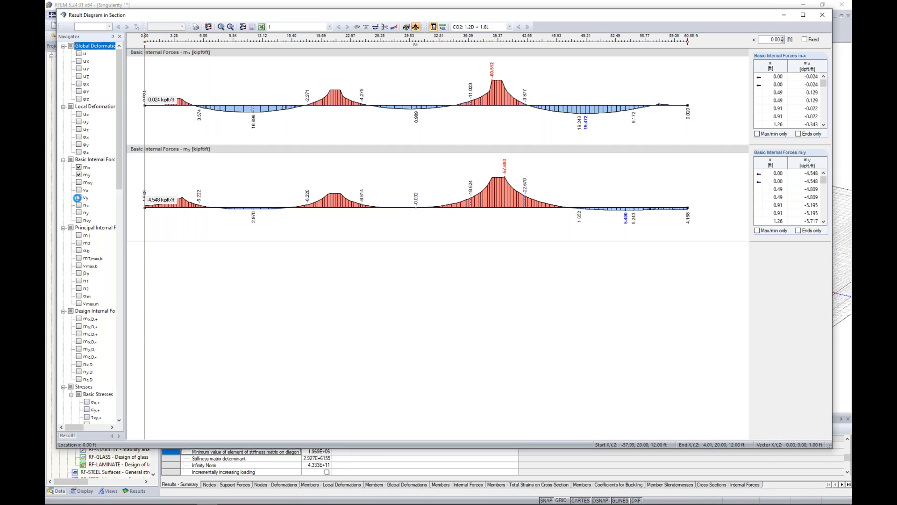
left_click(78, 189)
left_click(79, 198)
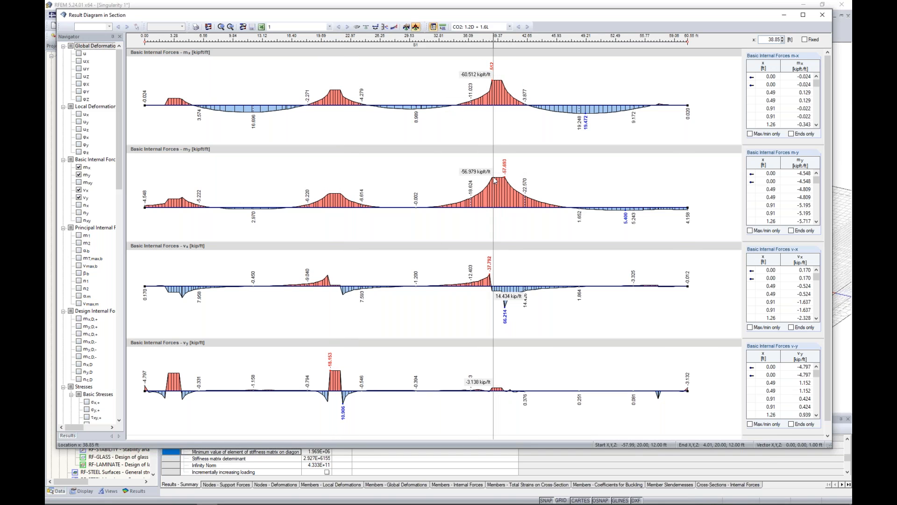
left_click(823, 17)
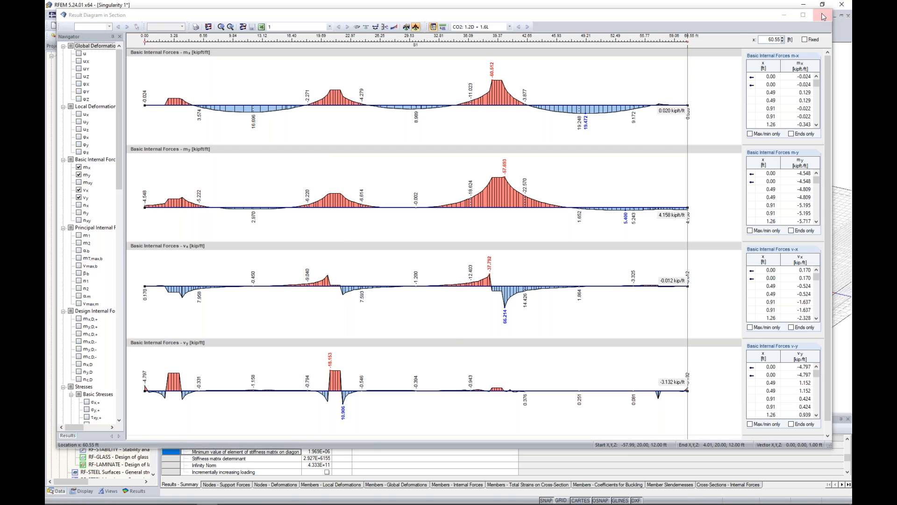
- Switch to the open Singularity 2 model with the wall panel on two columns
scroll(442, 264, "down", 2)
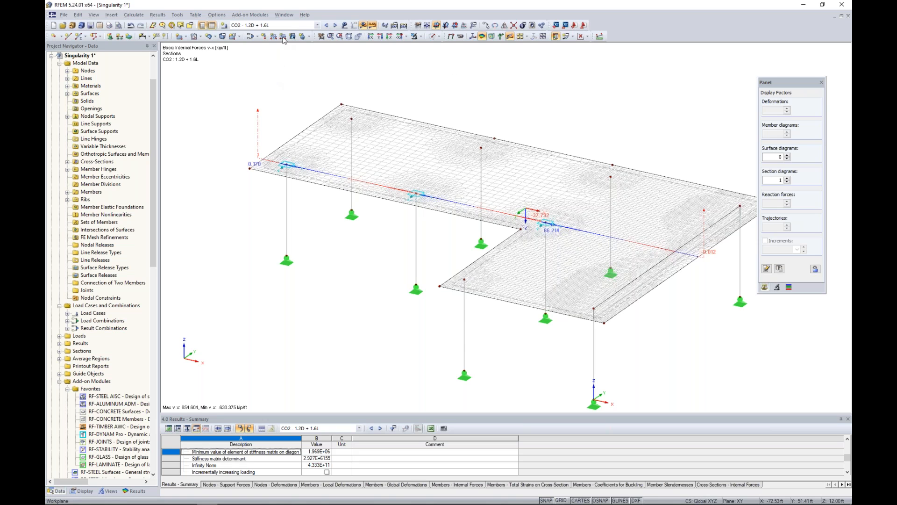
left_click(290, 17)
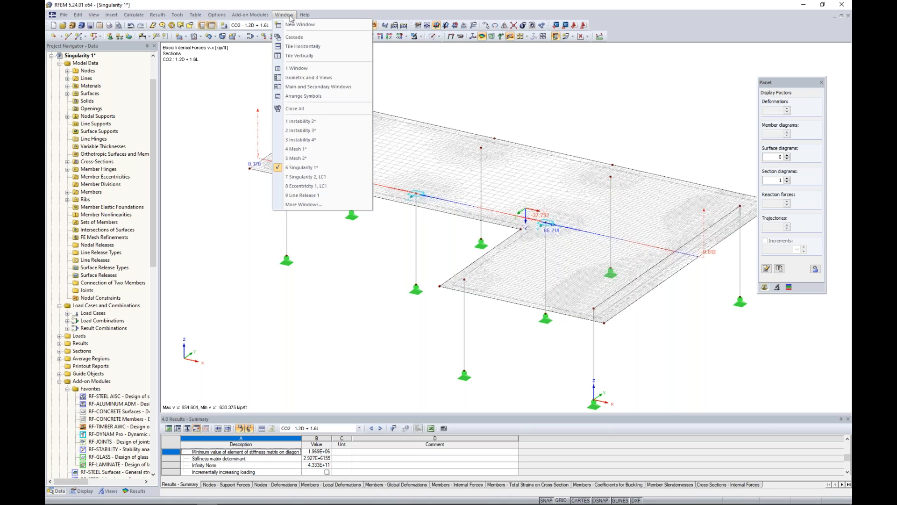
left_click(312, 178)
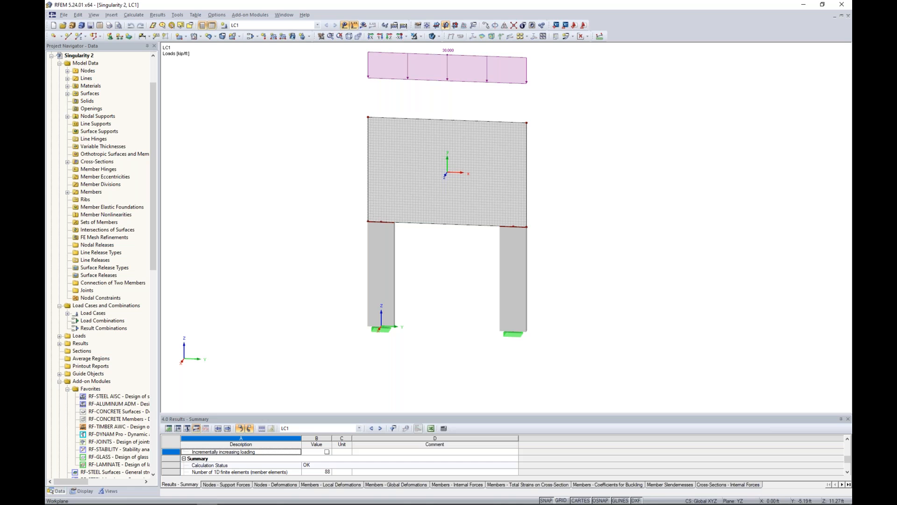
middle_click_drag(313, 179, 313, 207)
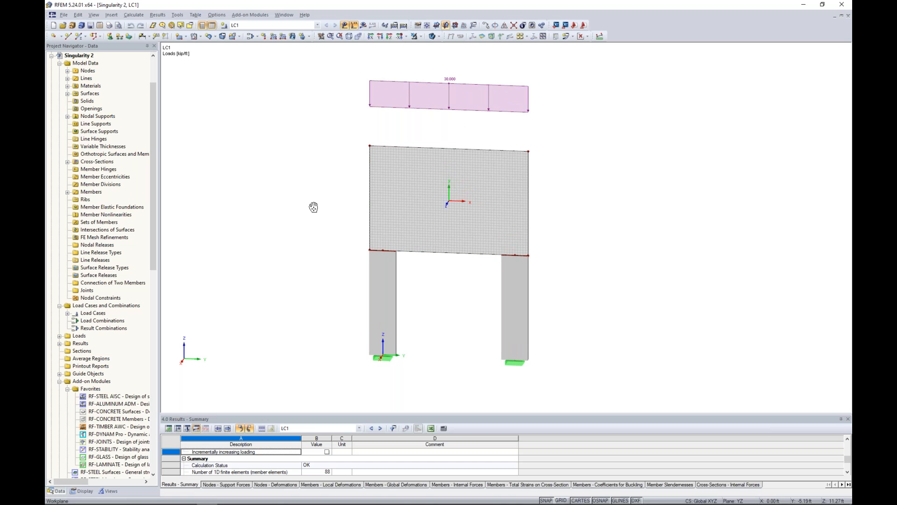
- Review the properties of the wall surface and of the column near the origin, discarding both dialogs without changes
left_click(413, 207)
double_click(412, 206)
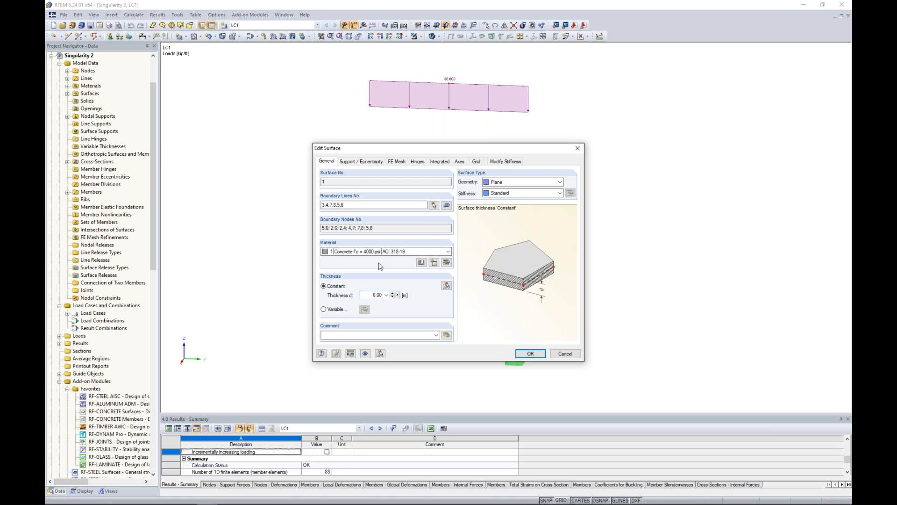
left_click(565, 353)
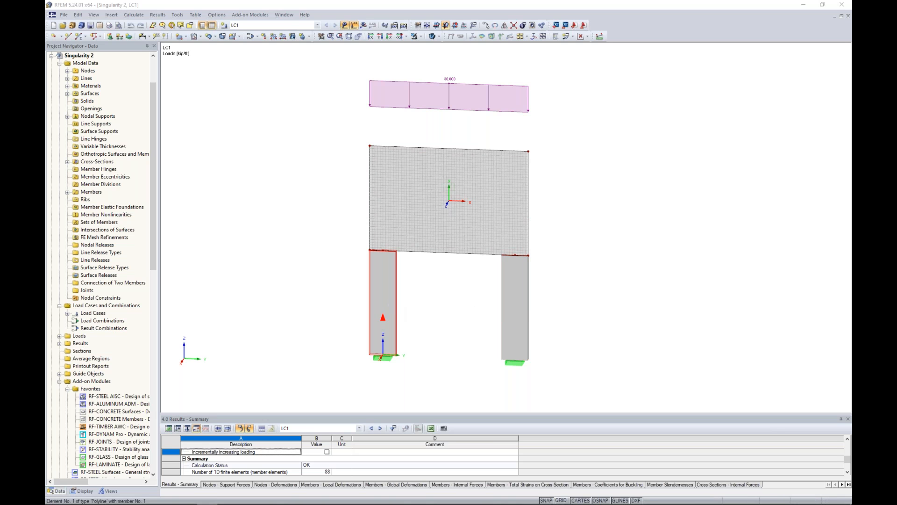
double_click(383, 303)
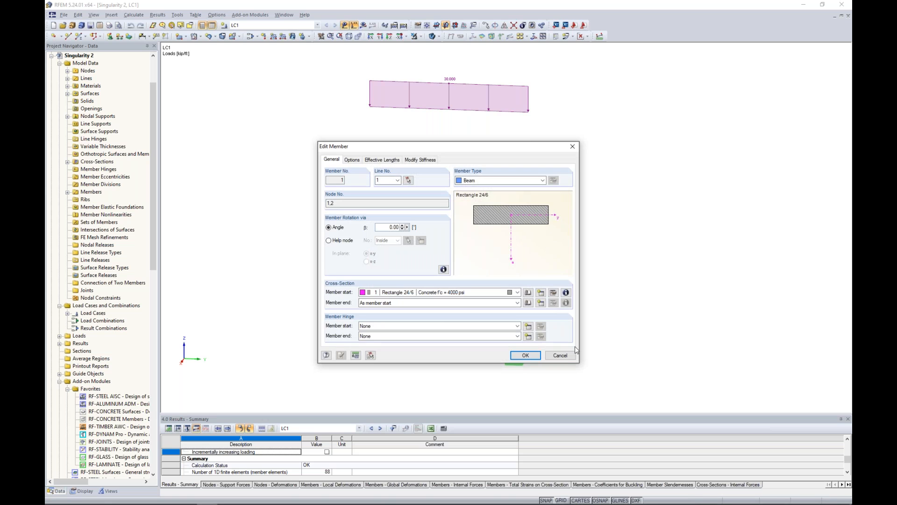
left_click(564, 357)
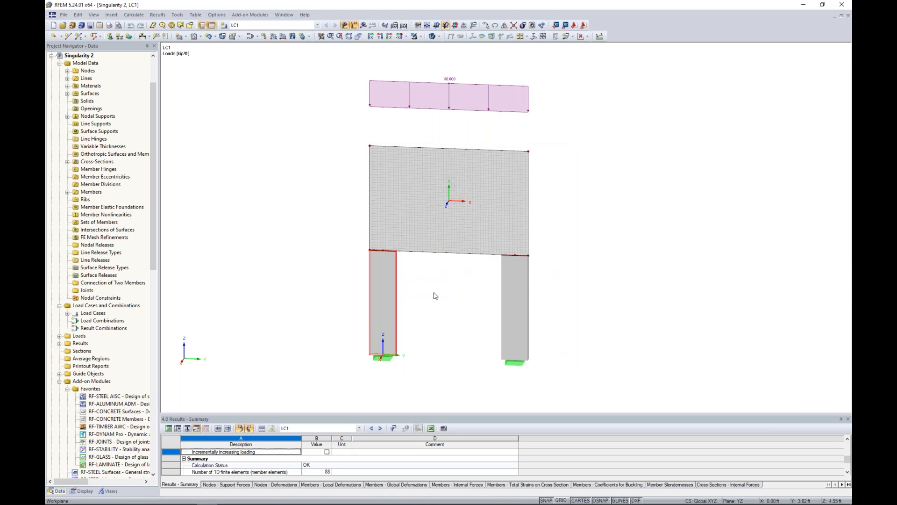
- Change the display to wireframe and examine the node where the column near the origin meets the wall's lower edge
left_click(439, 36)
left_click(461, 47)
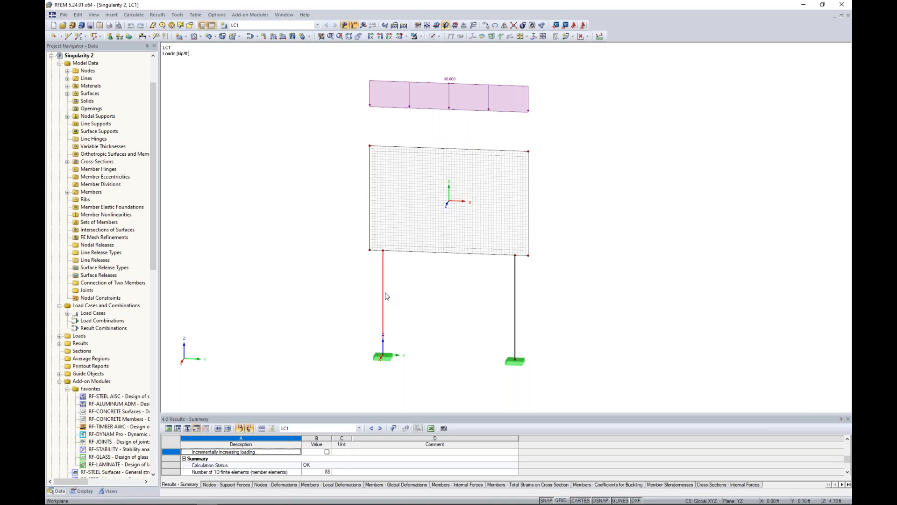
scroll(387, 295, "up", 1)
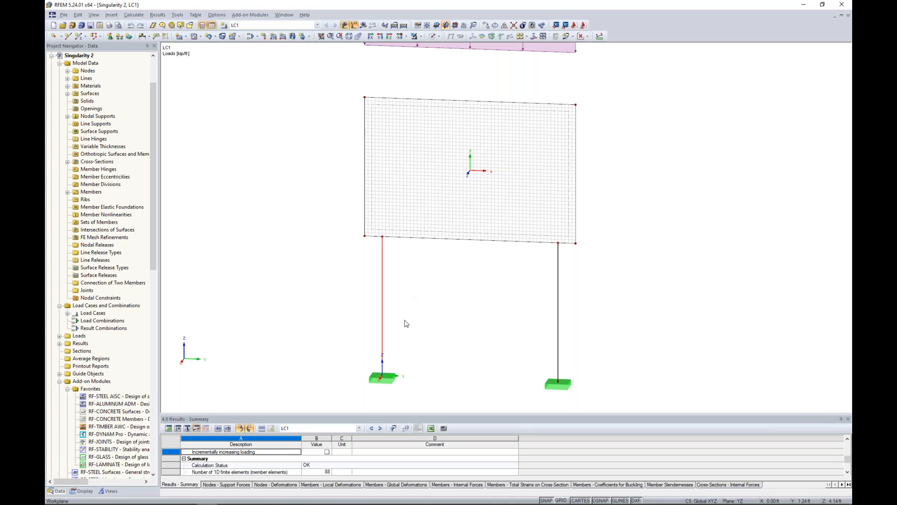
scroll(395, 235, "up", 3)
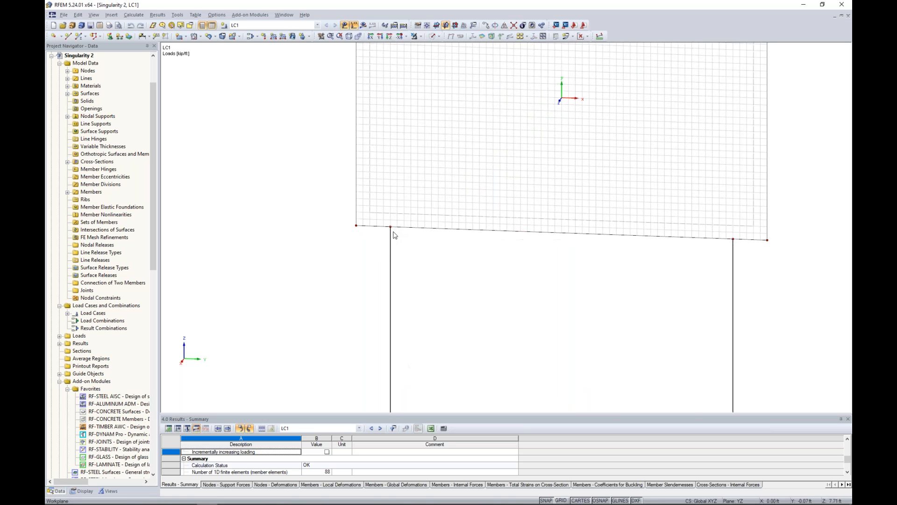
mouse_move(380, 233)
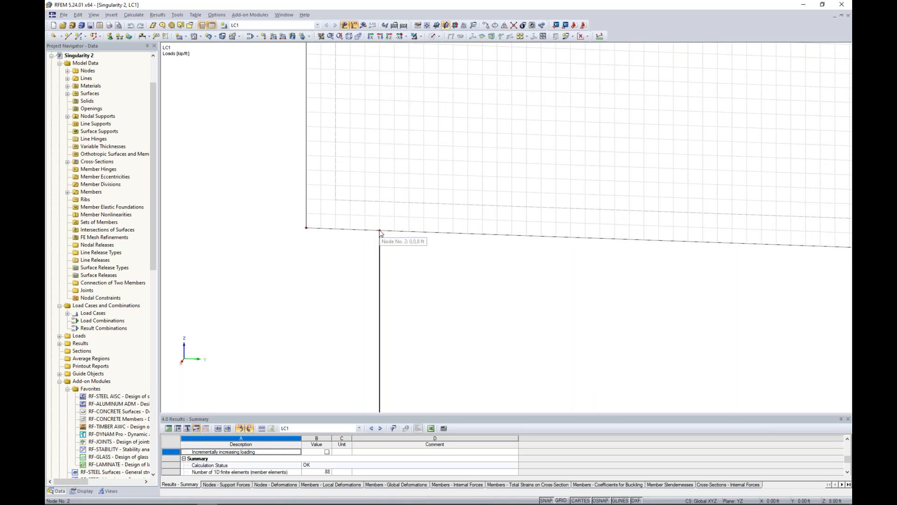
scroll(381, 233, "down", 5)
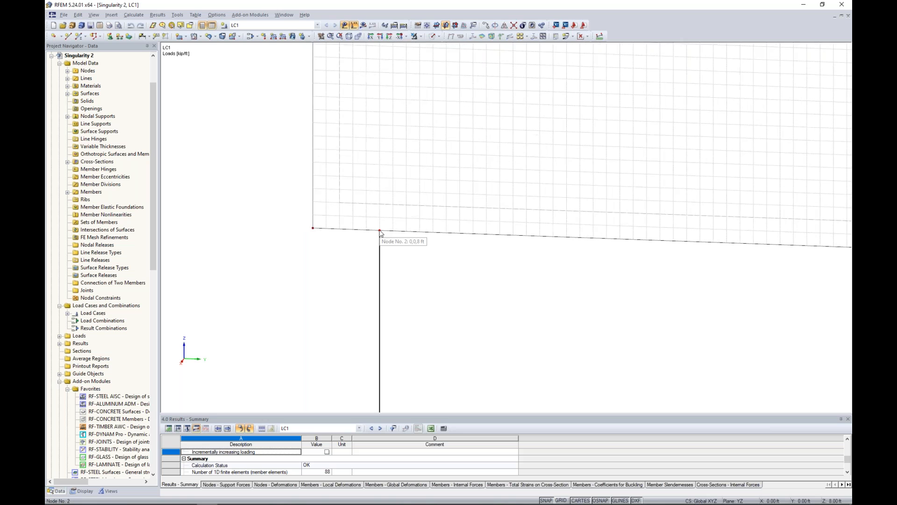
scroll(380, 232, "down", 1)
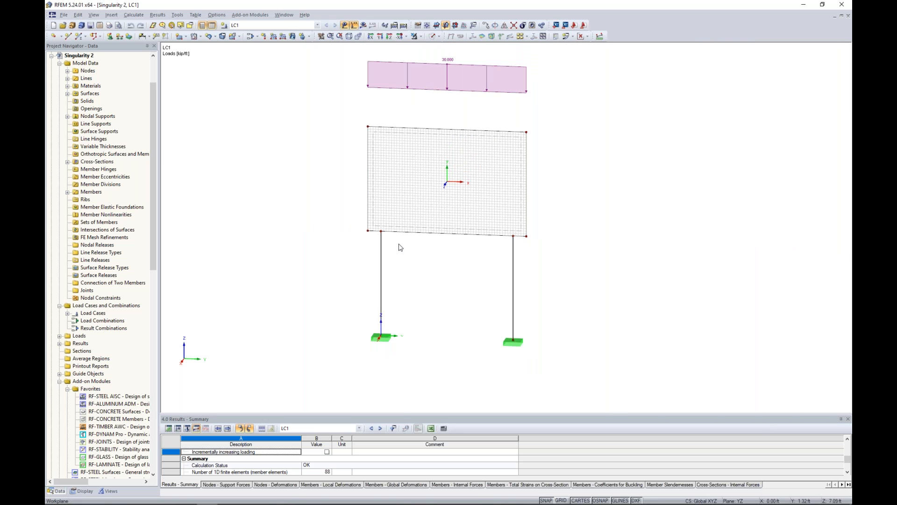
middle_click_drag(438, 254, 405, 283)
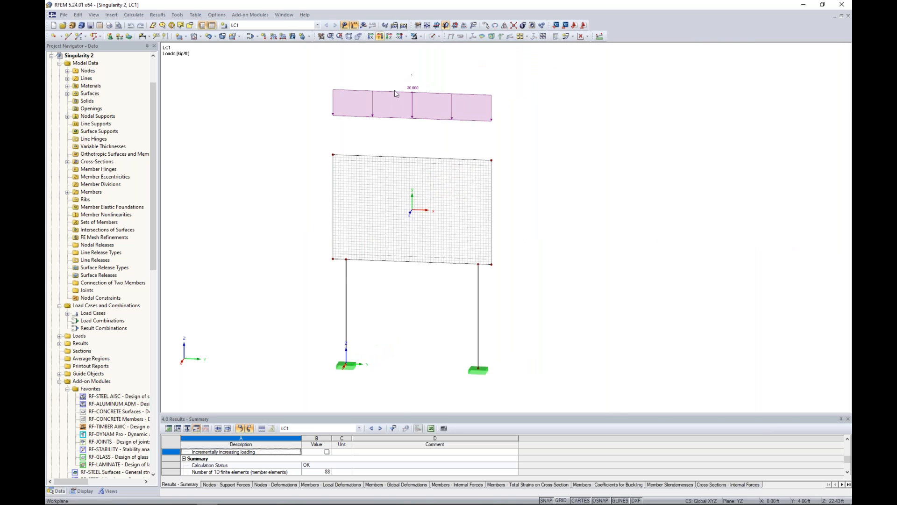
- Show the LC1 results as global deformations u and examine the wall's deformed lower edge at the column connection
left_click(373, 25)
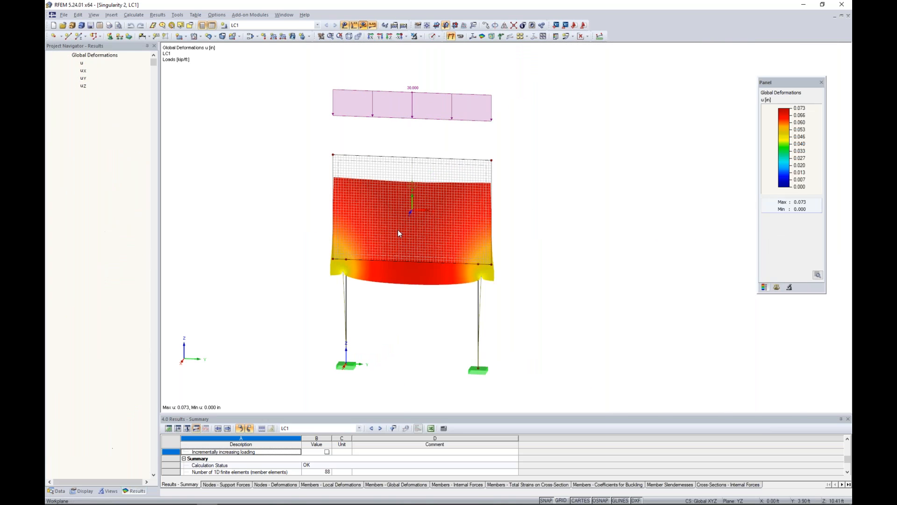
middle_click_drag(299, 250, 302, 204)
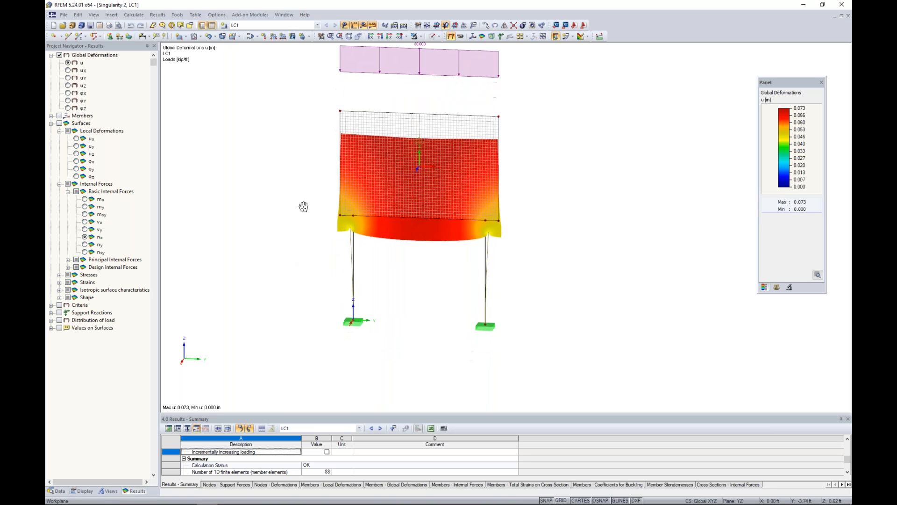
scroll(353, 231, "up", 3)
scroll(353, 230, "up", 3)
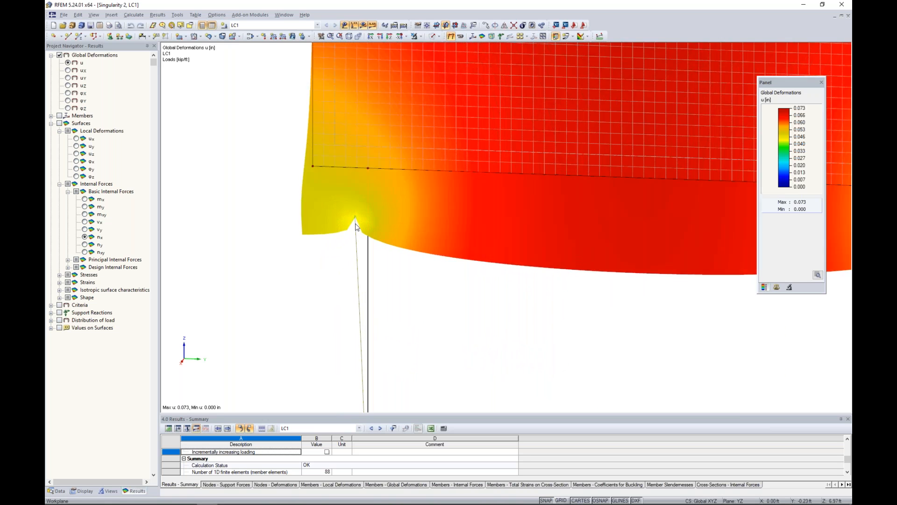
middle_click_drag(399, 264, 493, 294)
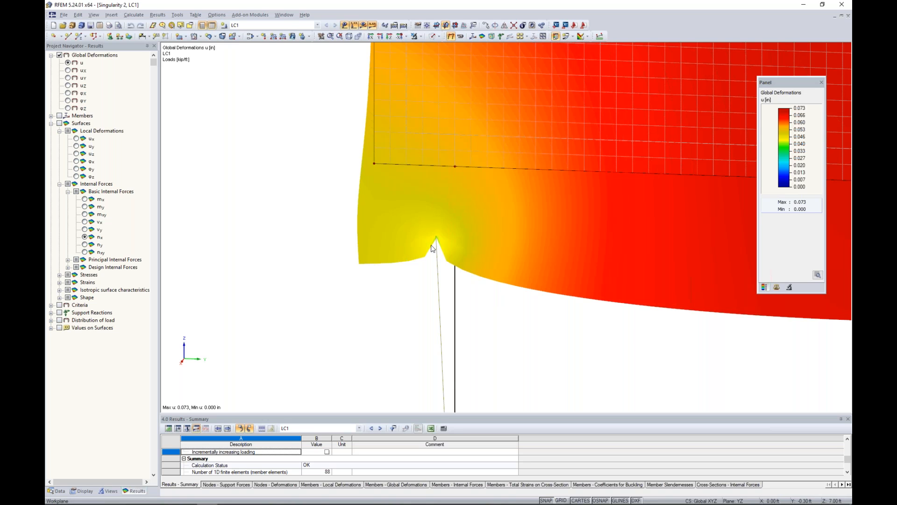
scroll(432, 248, "down", 5)
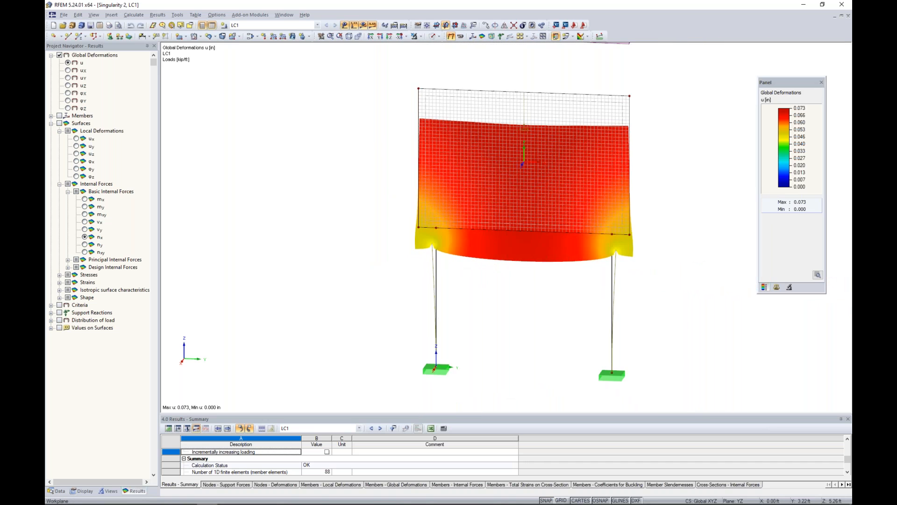
middle_click_drag(490, 280, 438, 273)
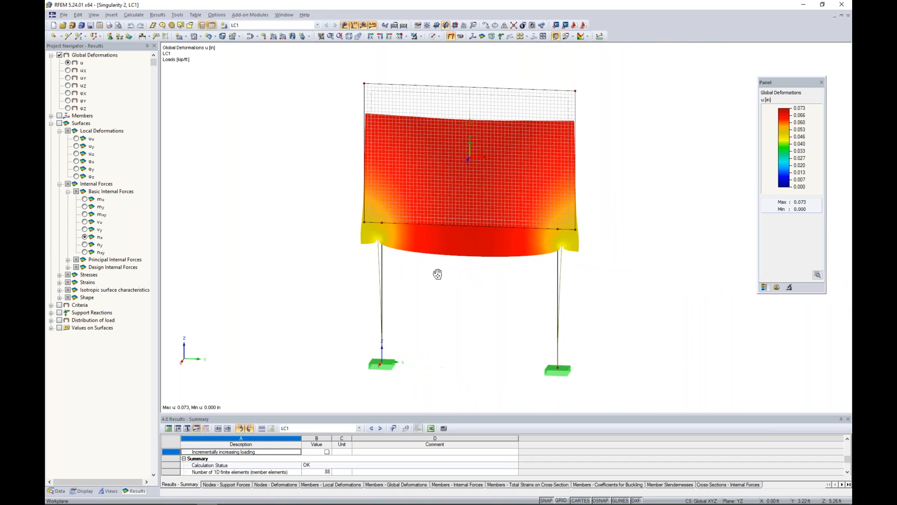
- Display the wall's basic internal force ny and examine its distribution around the top of the column near the origin
left_click(85, 245)
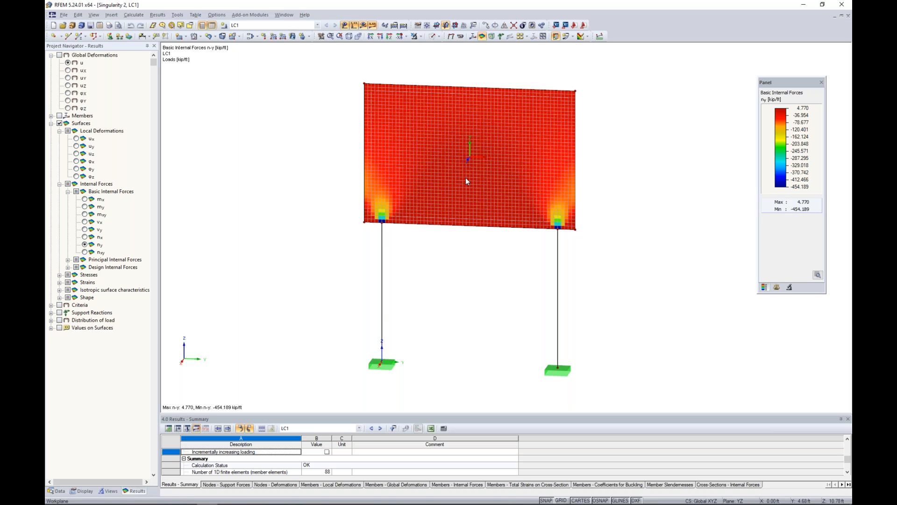
scroll(381, 223, "up", 5)
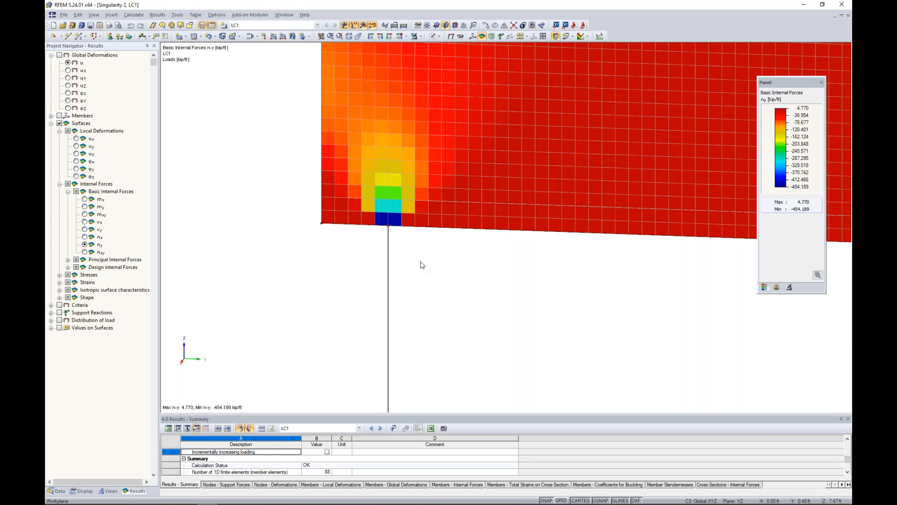
scroll(422, 265, "down", 5)
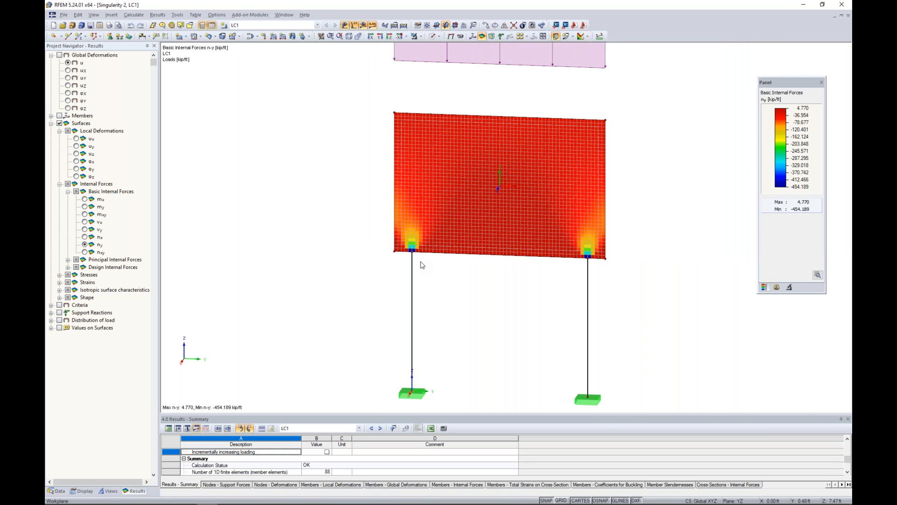
middle_click_drag(482, 270, 414, 250)
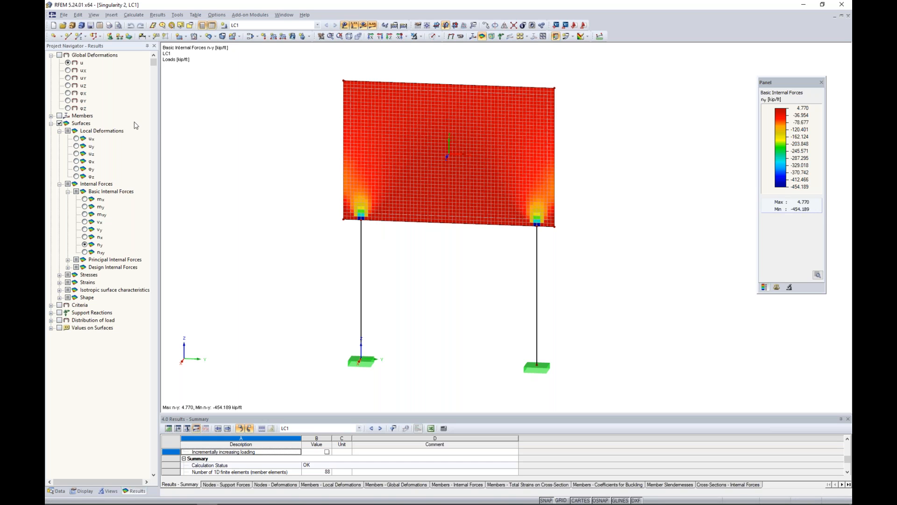
- Add a Rigid type member along the wall's lower edge, from the top of the column near the origin to the adjacent wall corner
left_click(78, 37)
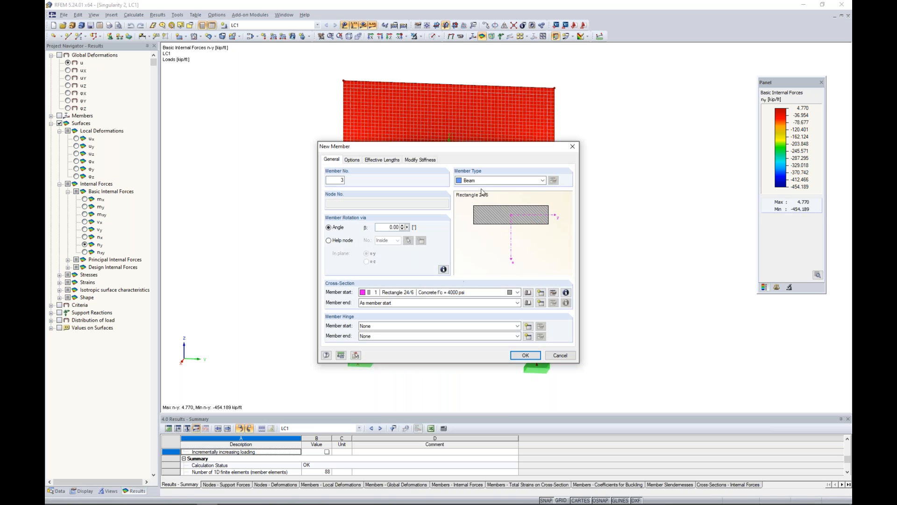
left_click(481, 181)
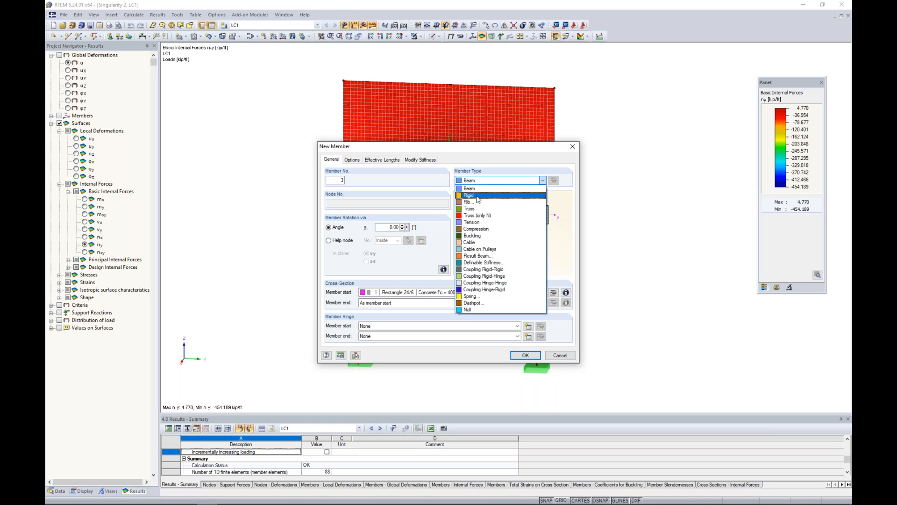
left_click(478, 195)
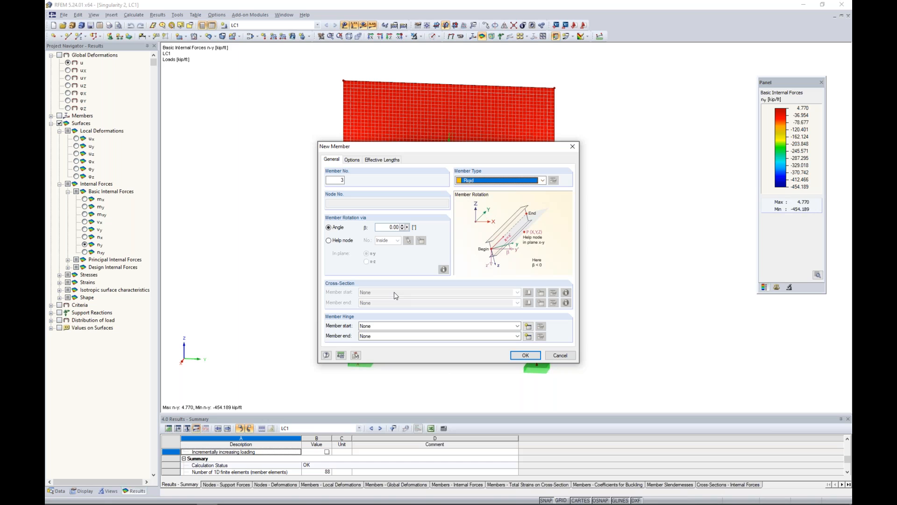
left_click(525, 355)
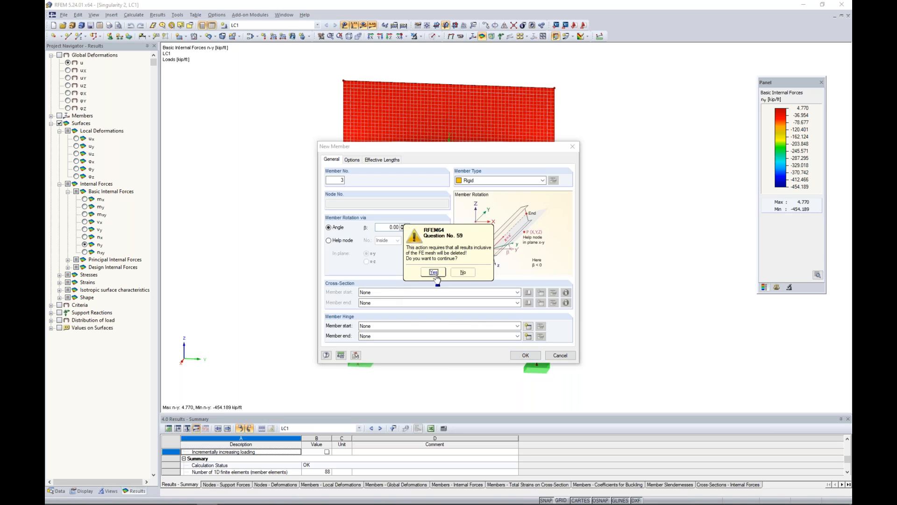
left_click(437, 277)
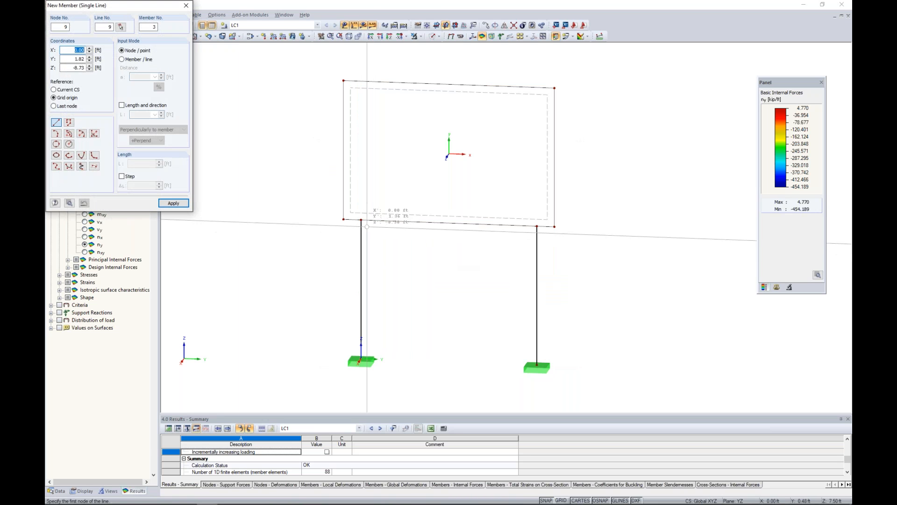
scroll(361, 220, "up", 5)
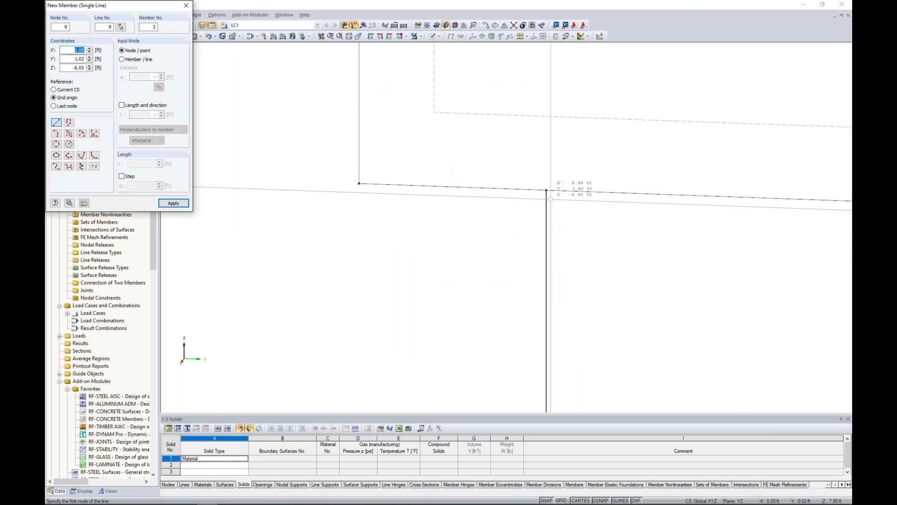
left_click(547, 192)
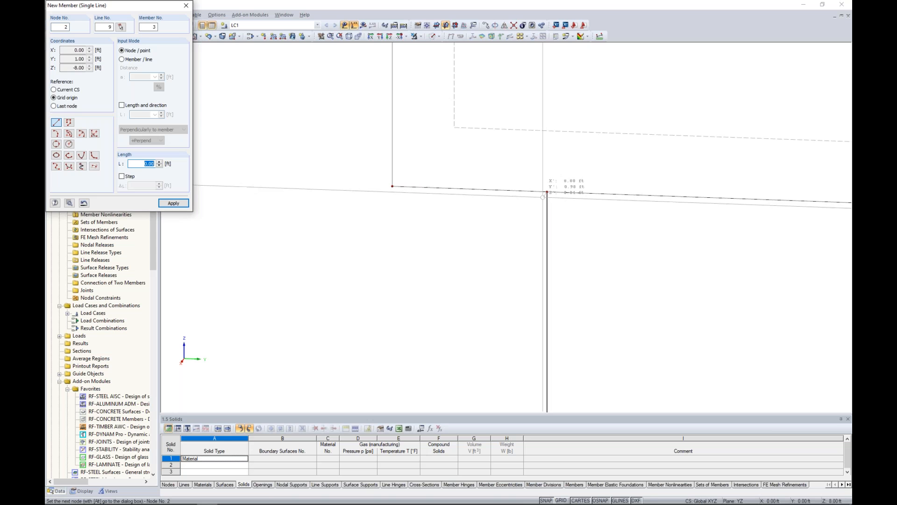
left_click(395, 218)
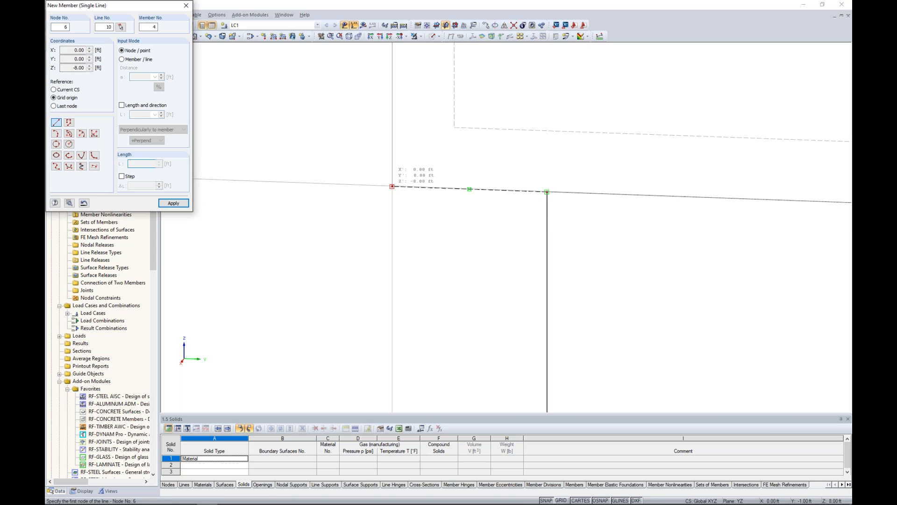
- Add a second rigid member, 1 ft long, from the same column top inward along the wall's lower edge
middle_click_drag(603, 239, 498, 214)
left_click(442, 167)
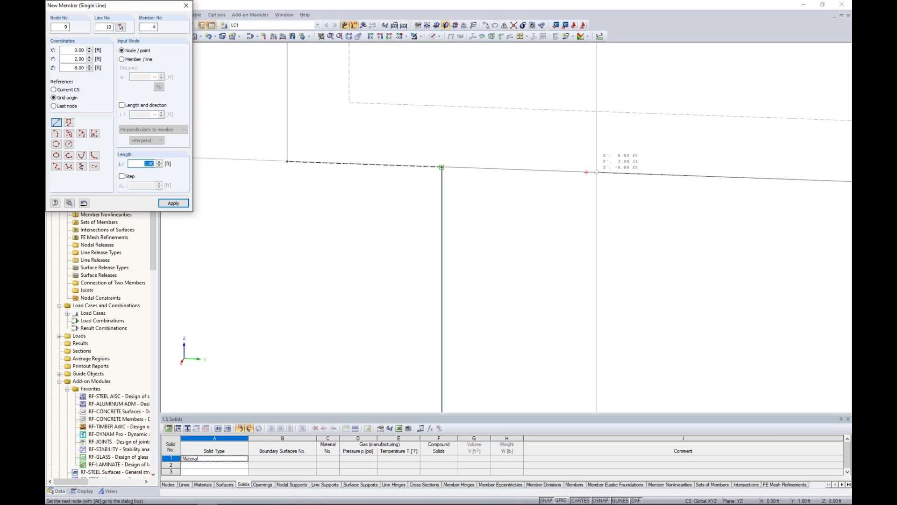
left_click(586, 173)
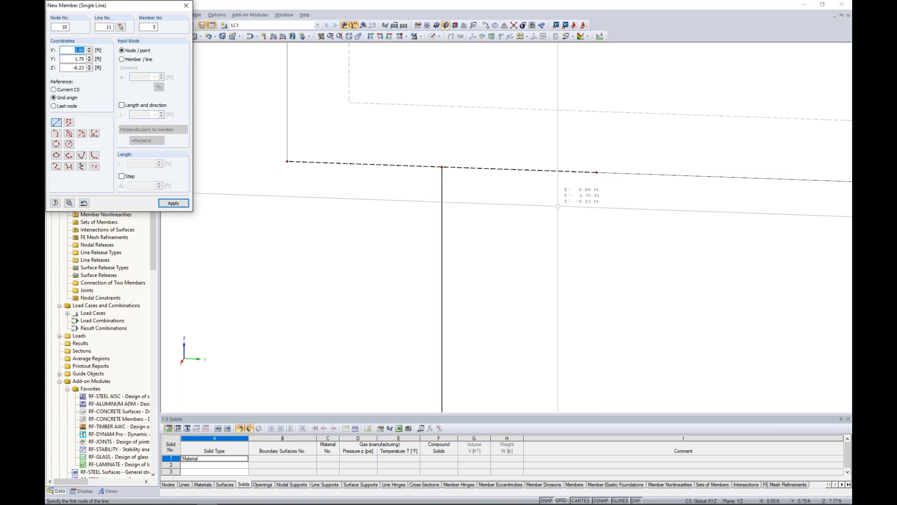
key("Escape")
- Check the rigid members against the rendered column width and copy both of them to the top of the other column
scroll(558, 206, "down", 5)
middle_click_drag(612, 234, 395, 180)
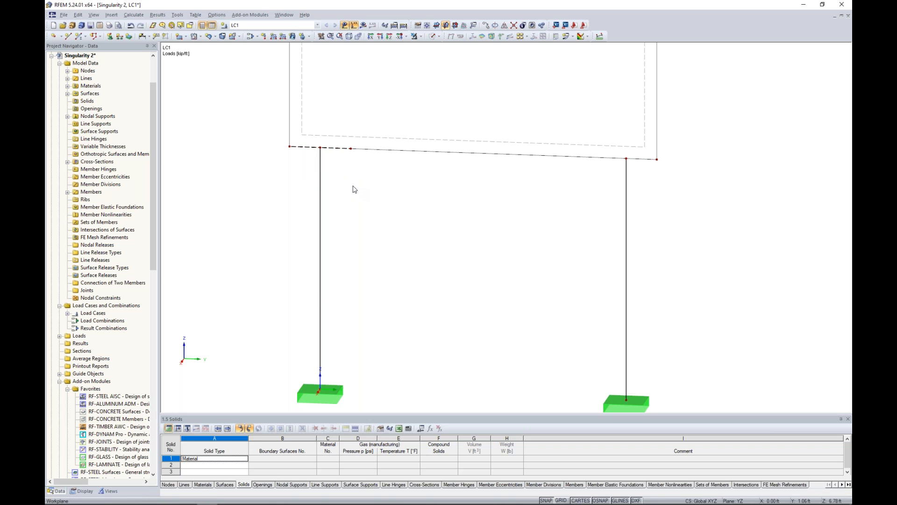
left_click(433, 36)
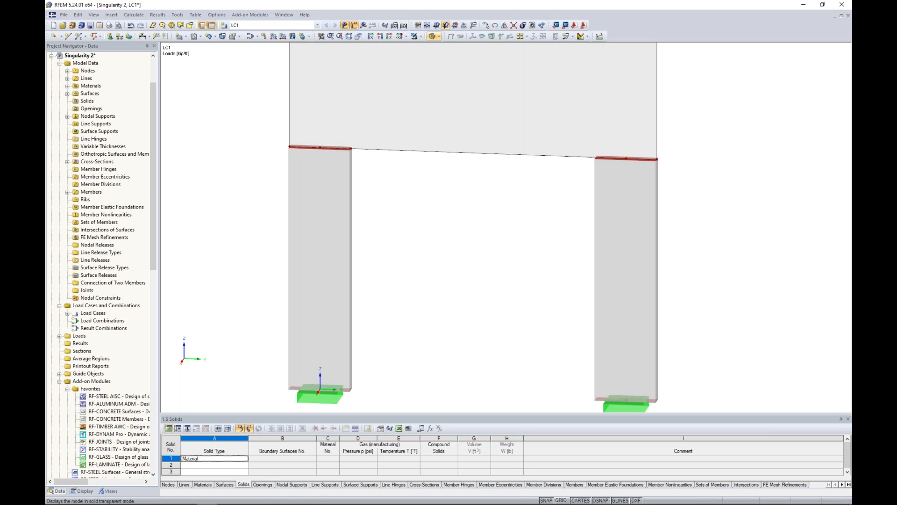
left_click(432, 36)
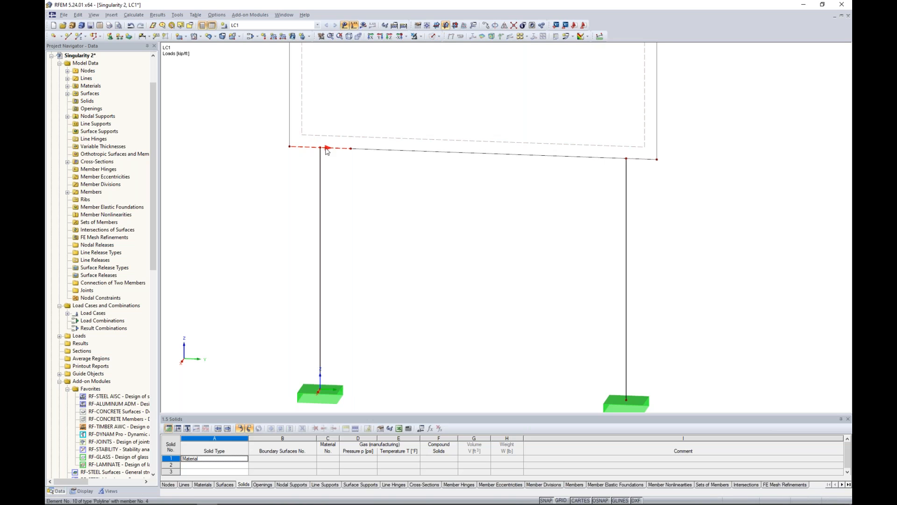
left_click_drag(322, 149, 630, 160)
scroll(673, 220, "down", 4)
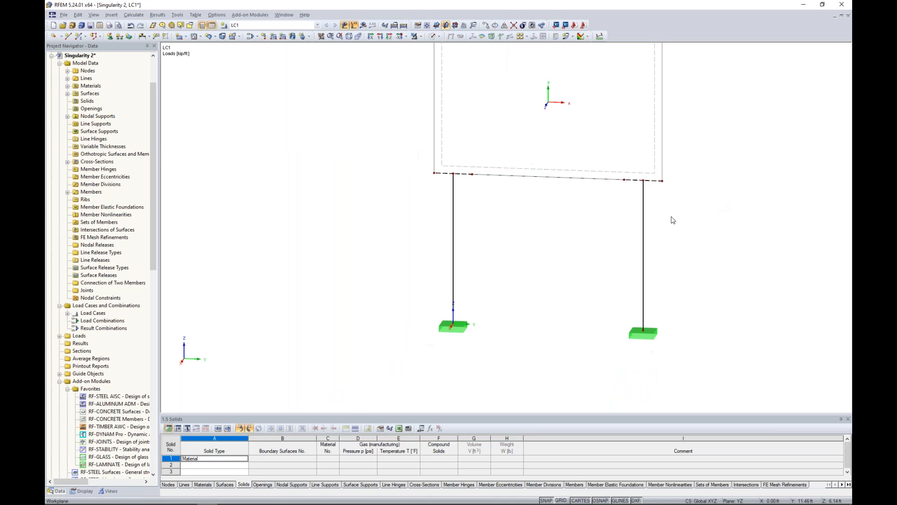
- Calculate load case LC1 again with the rigid members in place and show its results
scroll(629, 247, "up", 1)
scroll(505, 215, "down", 1)
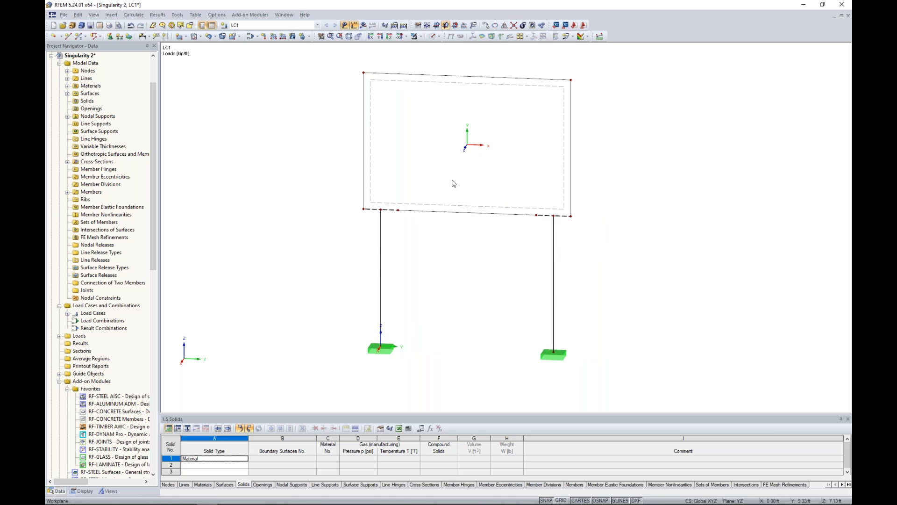
left_click(364, 26)
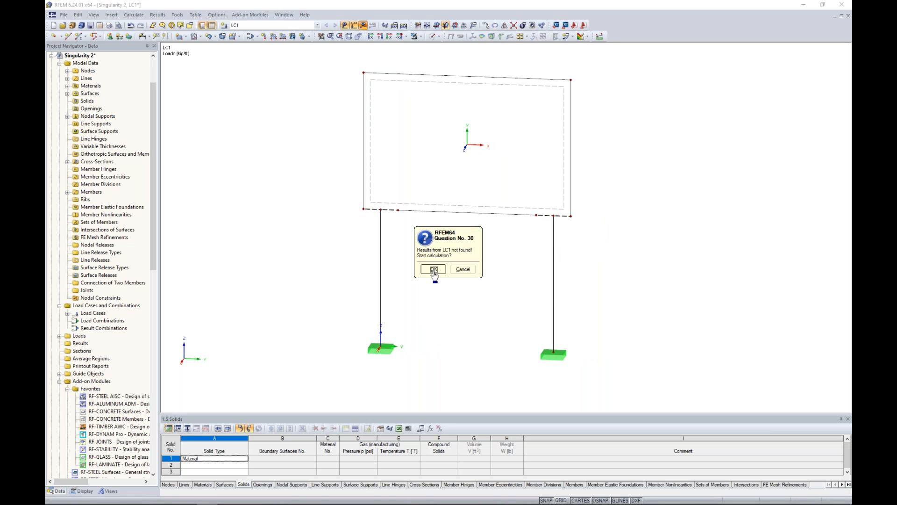
left_click(421, 277)
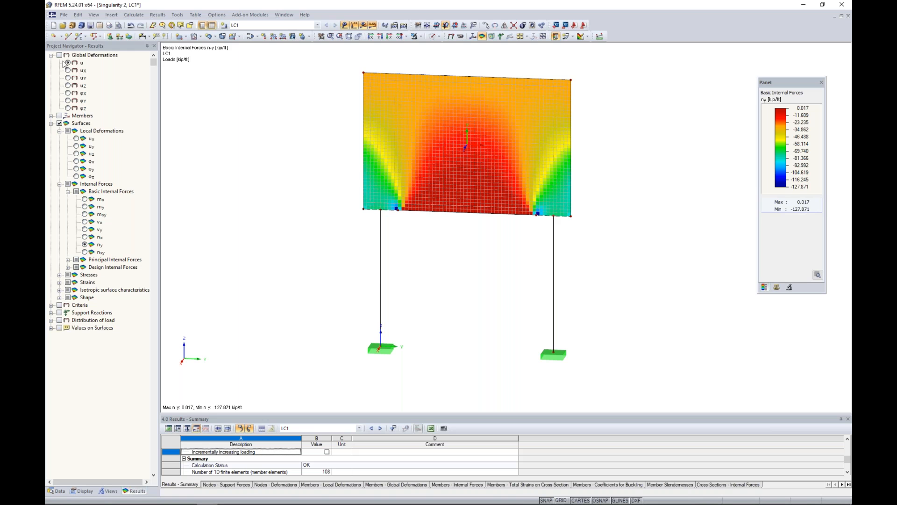
- Display the global deformations u and examine the wall's deformed lower edge along the rigid members at both columns
scroll(370, 248, "up", 5)
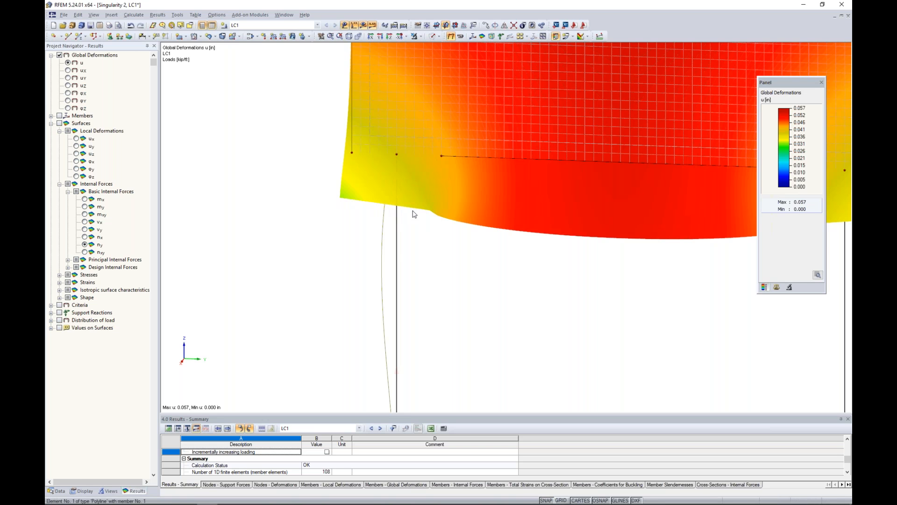
scroll(467, 224, "down", 2)
middle_click_drag(614, 269, 469, 238)
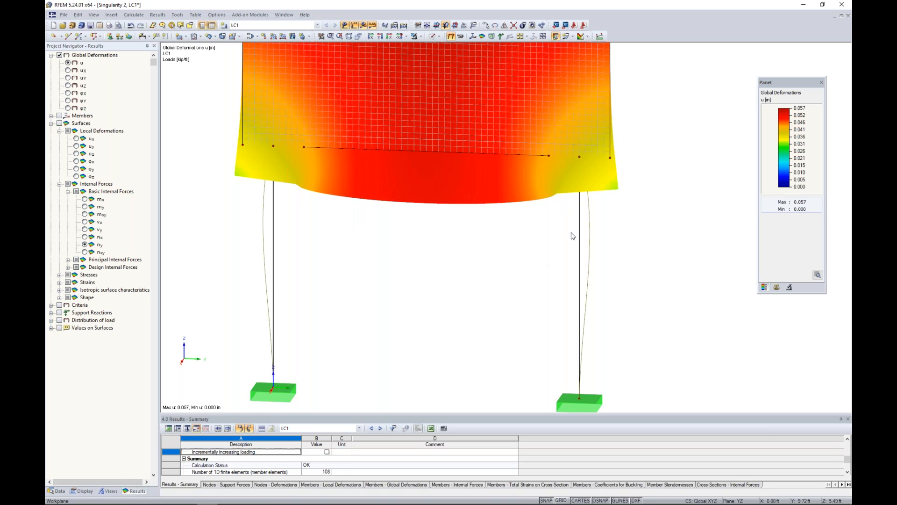
- Display the wall's basic internal force ny and examine its distribution above the rigid members and at their inner ends
left_click(59, 123)
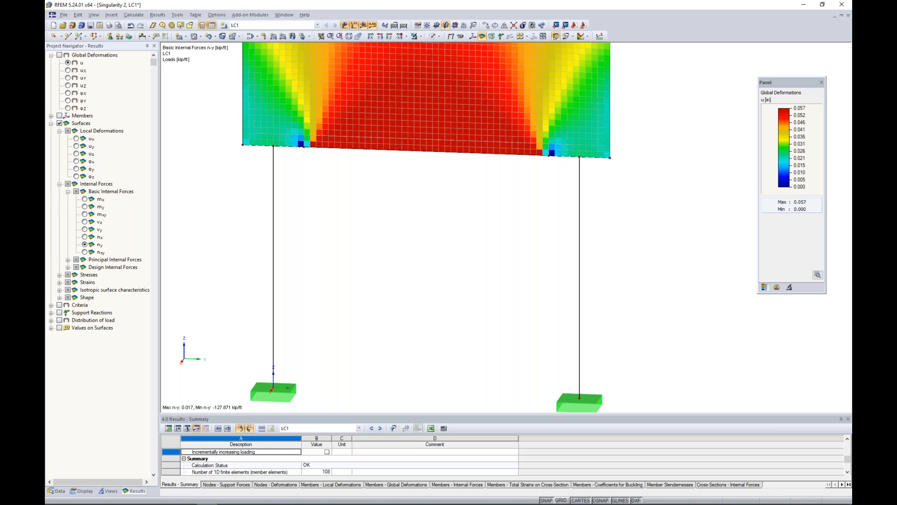
scroll(408, 254, "down", 2)
middle_click_drag(413, 242, 420, 294)
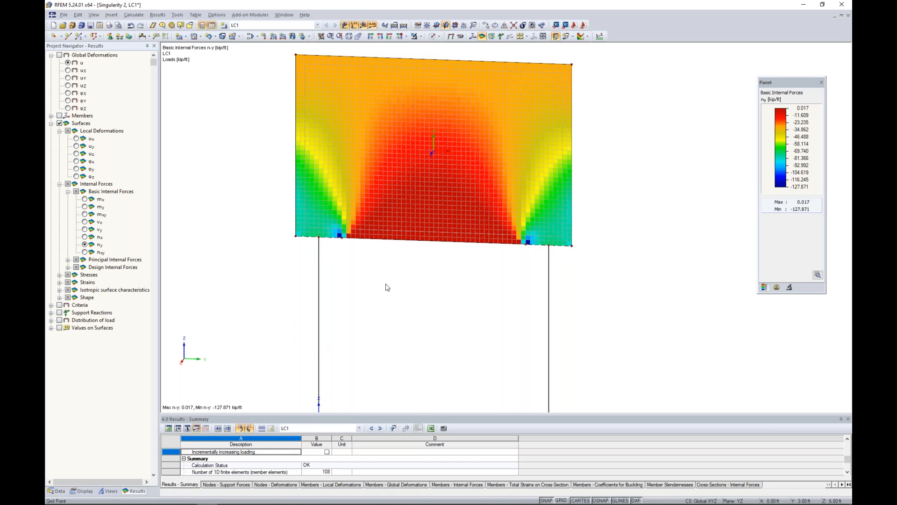
scroll(341, 238, "up", 5)
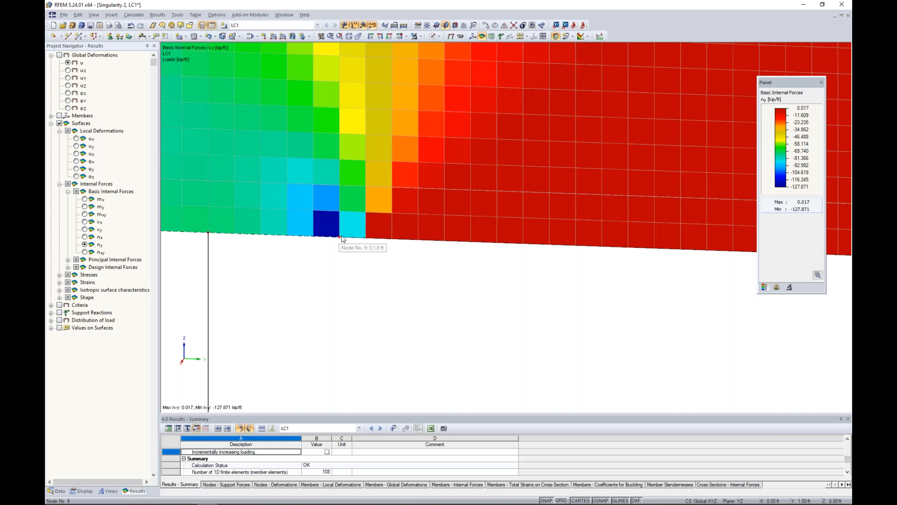
scroll(430, 204, "down", 6)
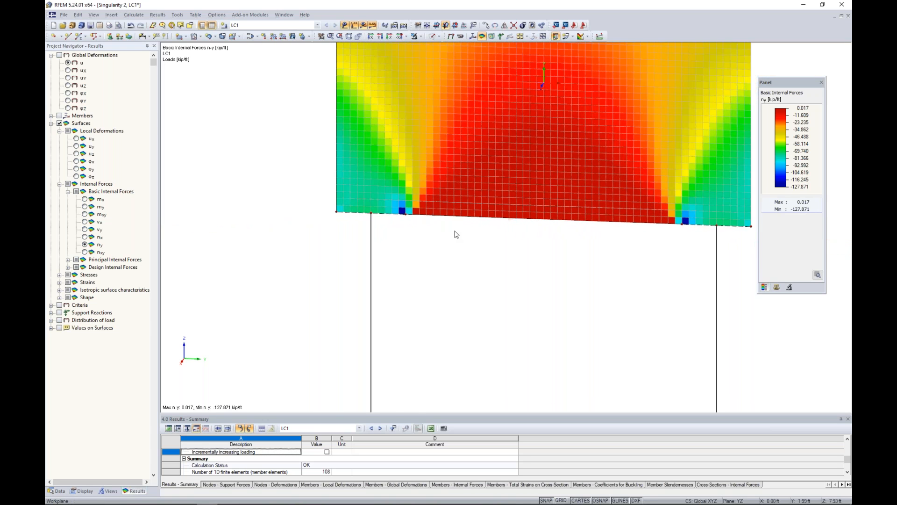
scroll(474, 247, "down", 1)
middle_click_drag(496, 259, 436, 253)
scroll(437, 253, "down", 1)
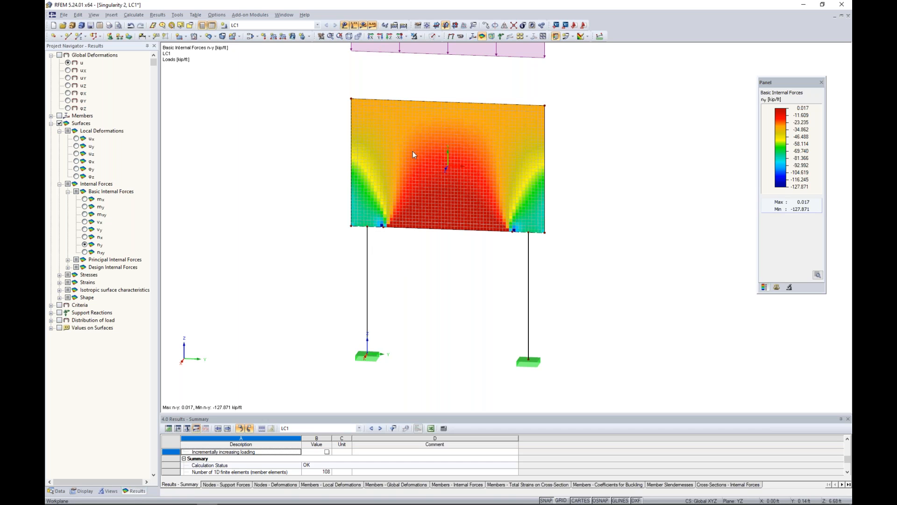
- Switch to the open model Eccentricity 1, LC1
left_click(284, 15)
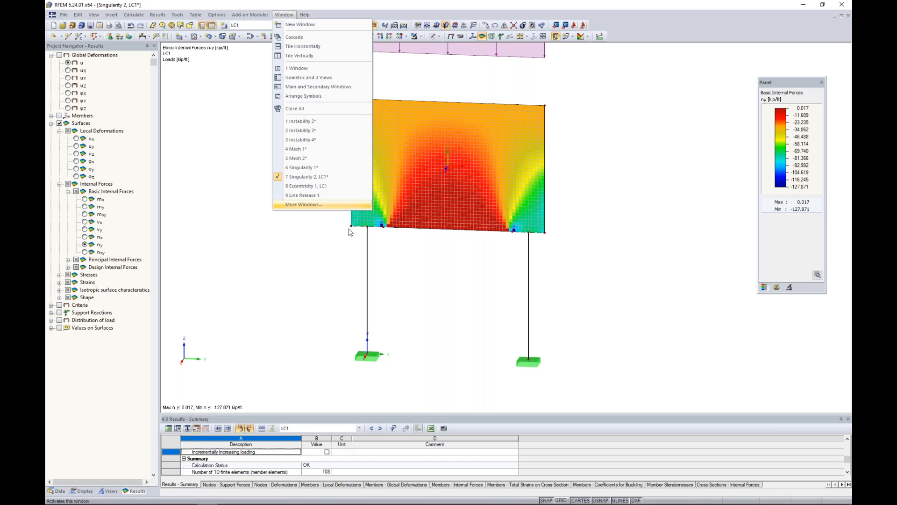
left_click(323, 205)
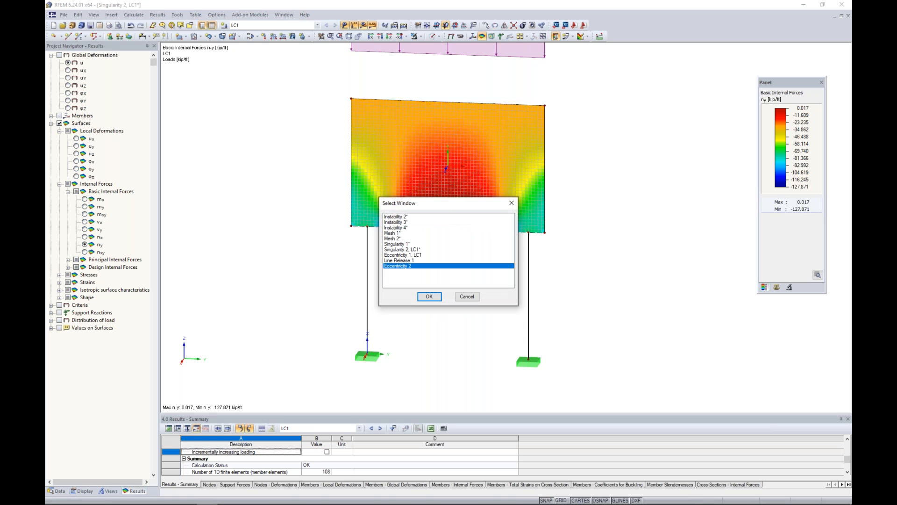
left_click(405, 255)
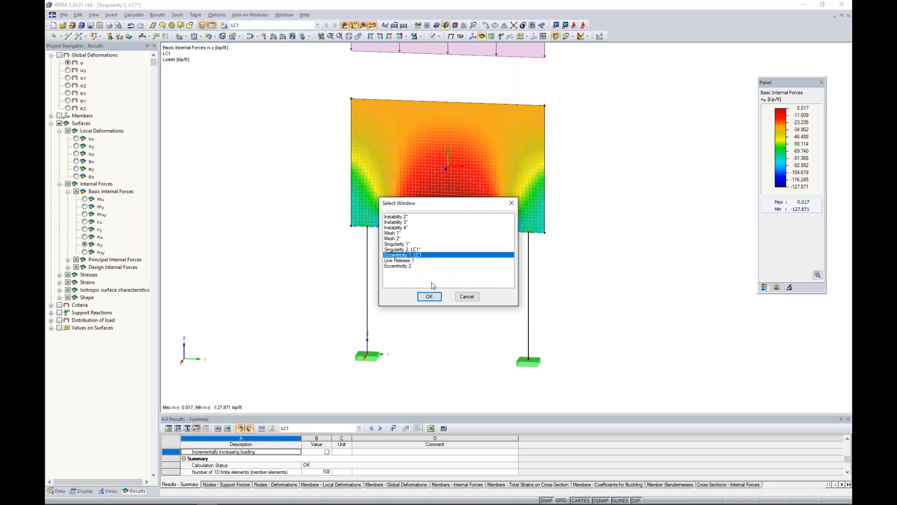
left_click(429, 296)
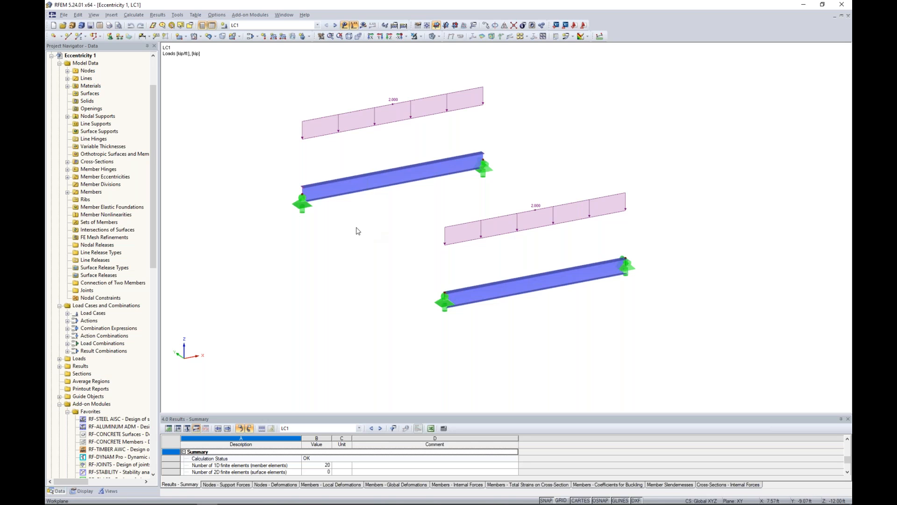
- Examine where the rear beam's line meets its supports by switching between the rendered and wireframe displays
middle_click_drag(359, 195, 426, 240)
scroll(406, 226, "up", 4)
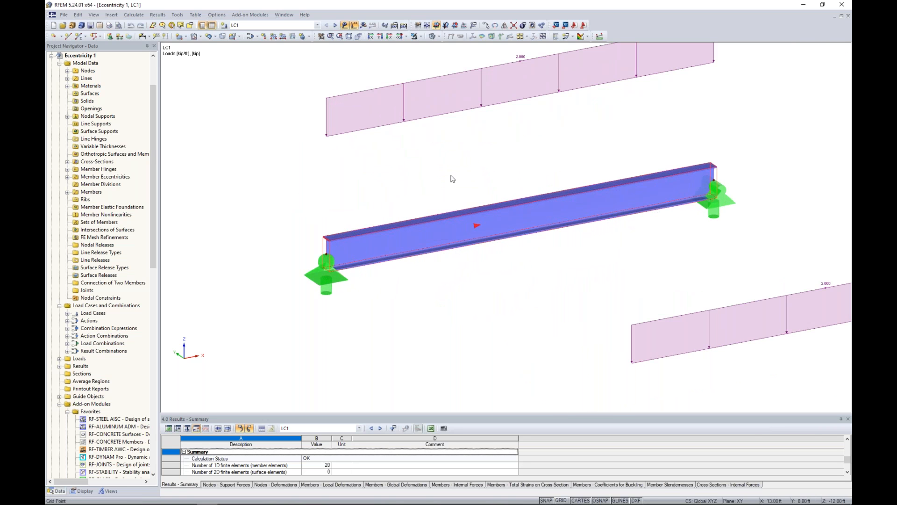
left_click(433, 35)
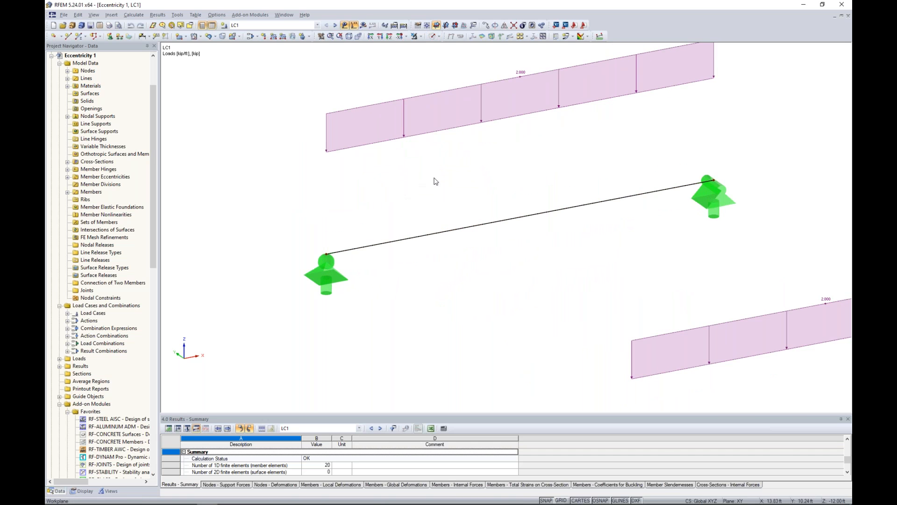
left_click(433, 36)
- Bring the front beam into view and hide the nodal supports in the model display
middle_click_drag(267, 111, 320, 121)
left_click(82, 490)
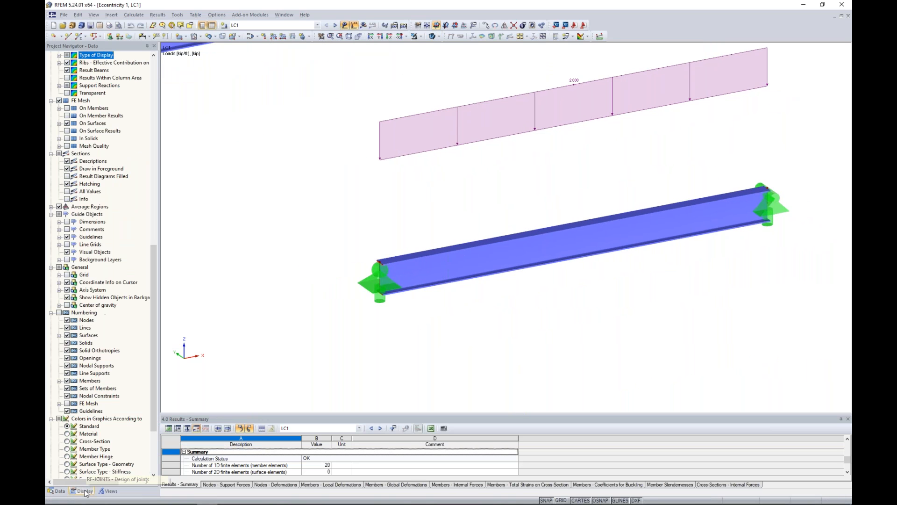
scroll(65, 150, "up", 15)
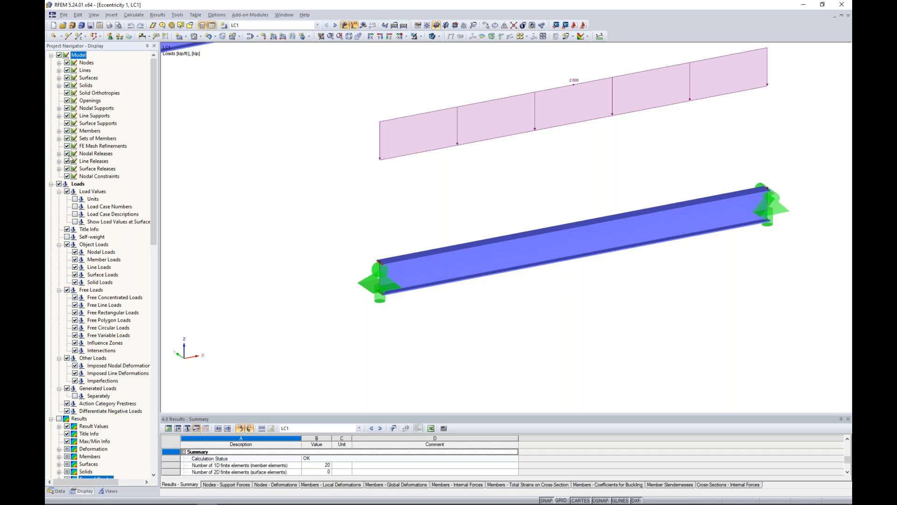
left_click(66, 108)
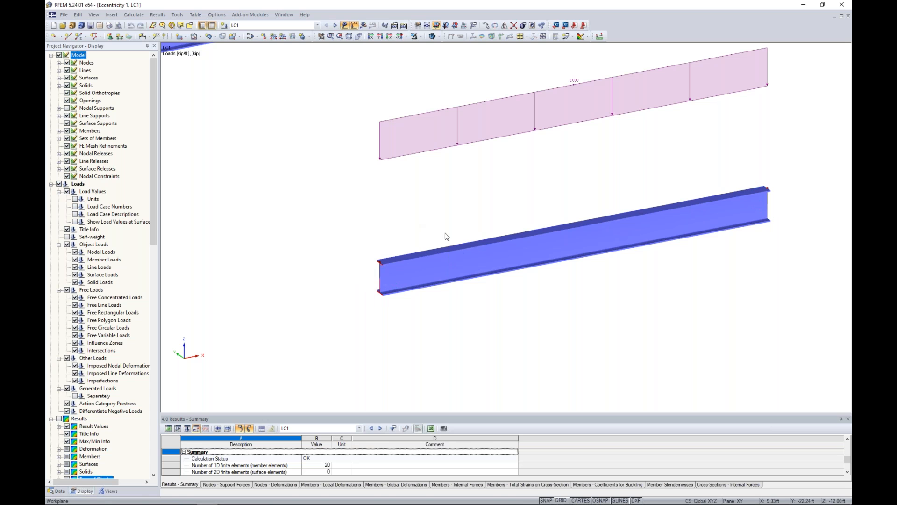
- Inspect the eccentricity assigned to the front beam and leave its absolute offset settings unchanged
double_click(466, 252)
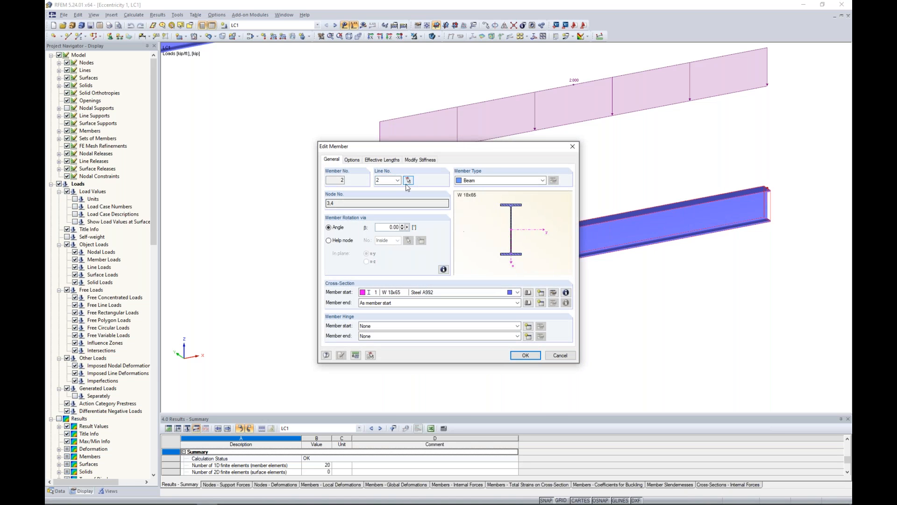
left_click(351, 160)
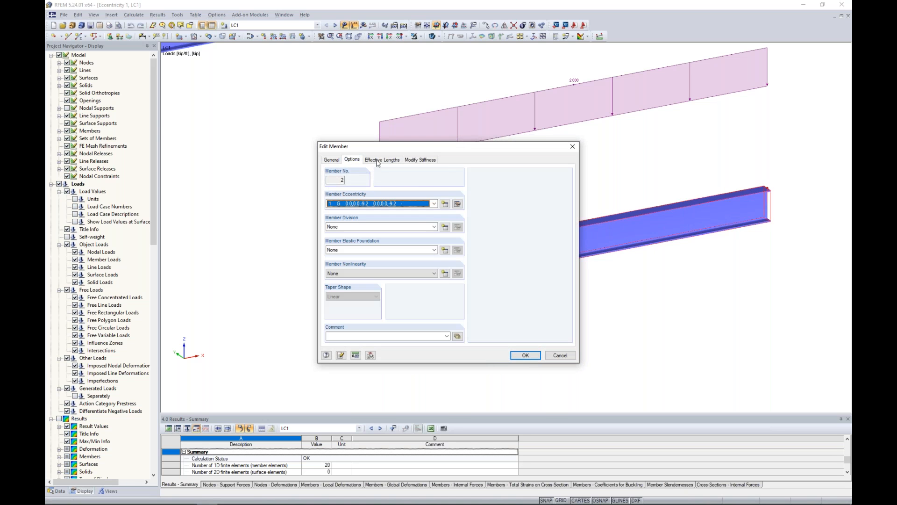
left_click(458, 204)
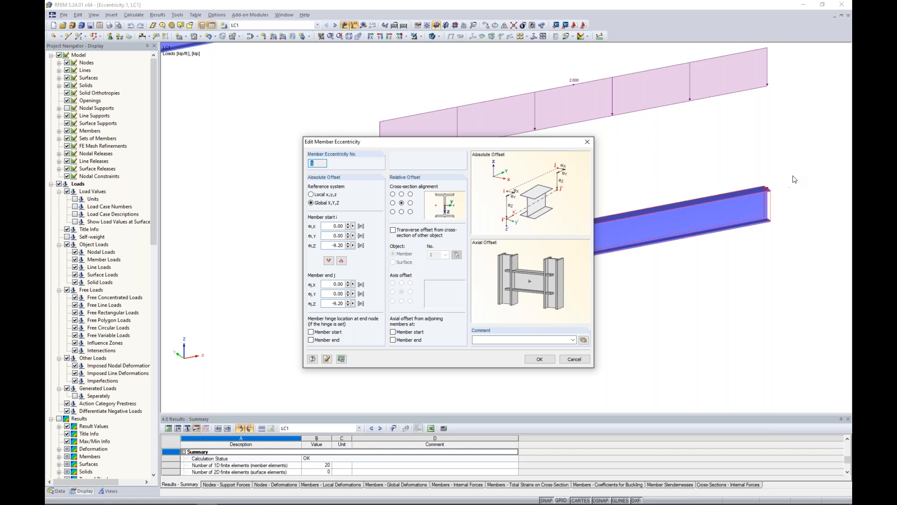
double_click(334, 246)
left_click(568, 361)
left_click(567, 359)
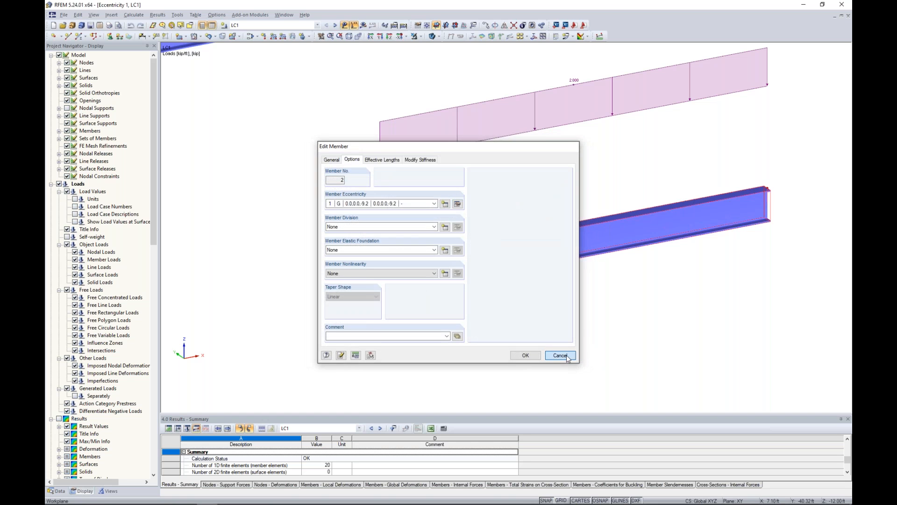
- Display the members in wireframe and bring both the front and rear beams into view
left_click(433, 37)
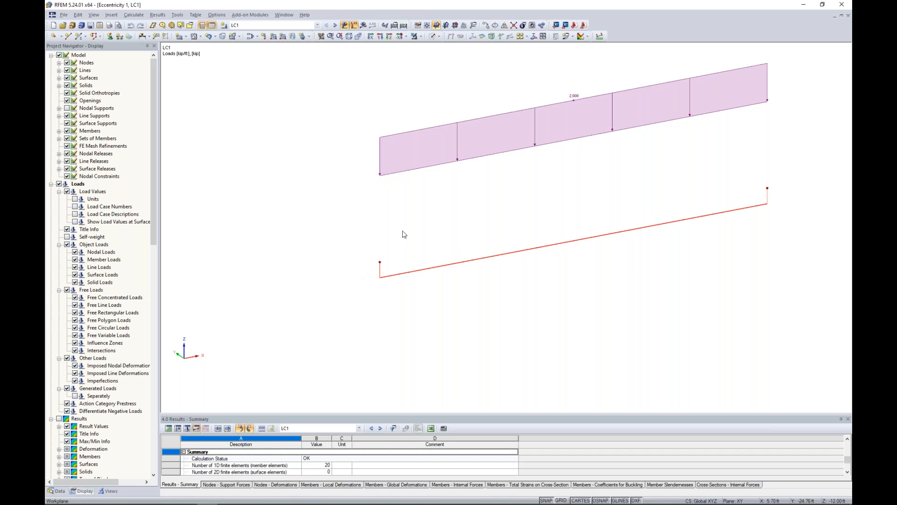
scroll(411, 227, "down", 2)
middle_click_drag(413, 227, 452, 265)
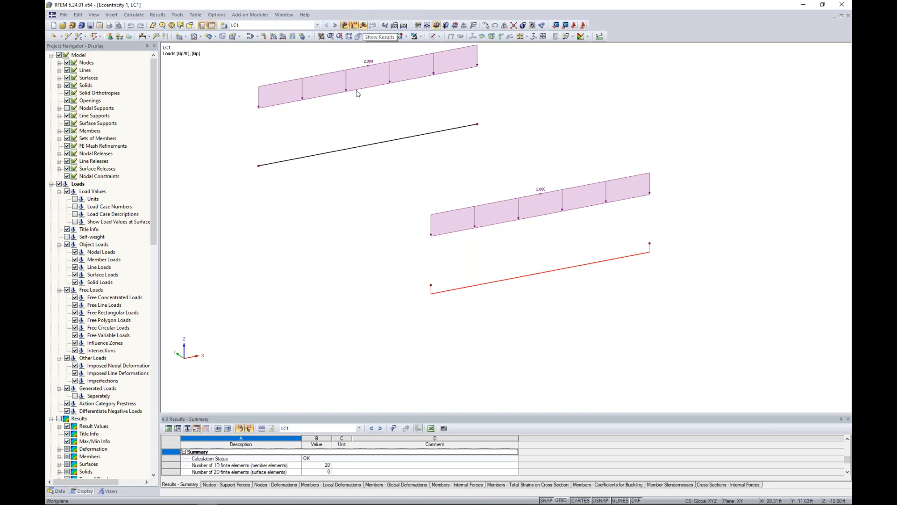
- Show the results with the member internal force My/Mu and compare the moment diagrams of both beams
left_click(364, 25)
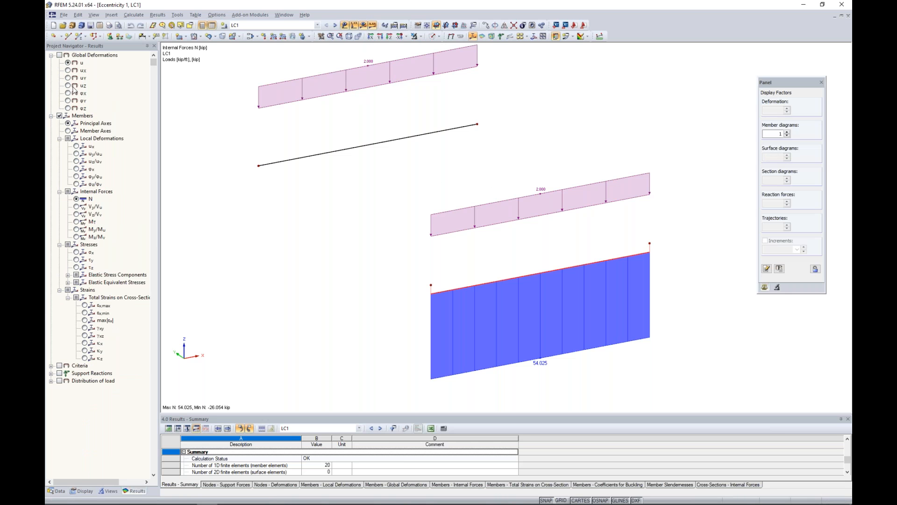
left_click(76, 229)
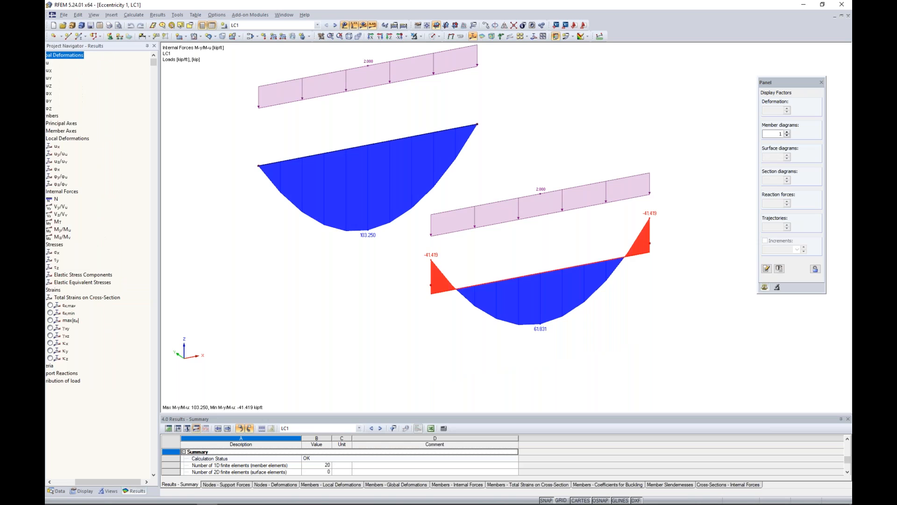
middle_click_drag(289, 260, 367, 275)
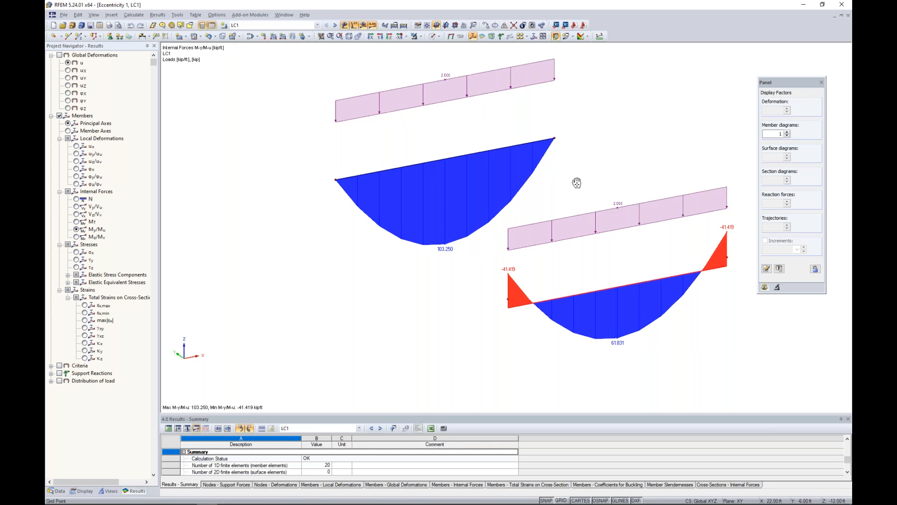
middle_click_drag(586, 189, 500, 142)
scroll(512, 236, "up", 1)
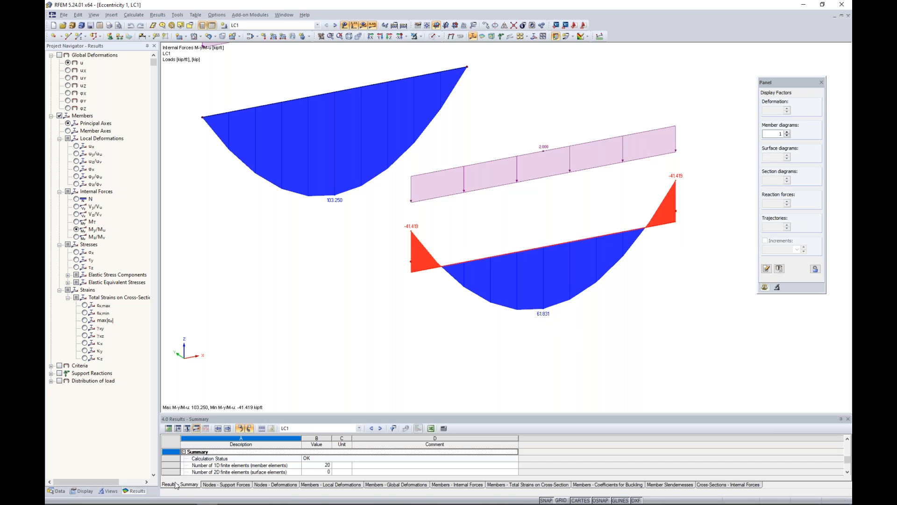
- Show the nodal supports in the model and display the beams as rendered sections
left_click(84, 491)
left_click(67, 107)
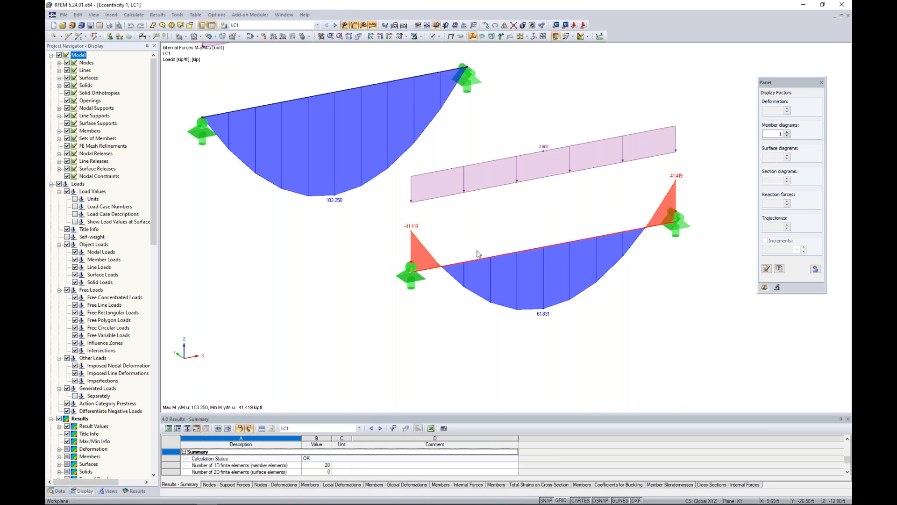
left_click(430, 37)
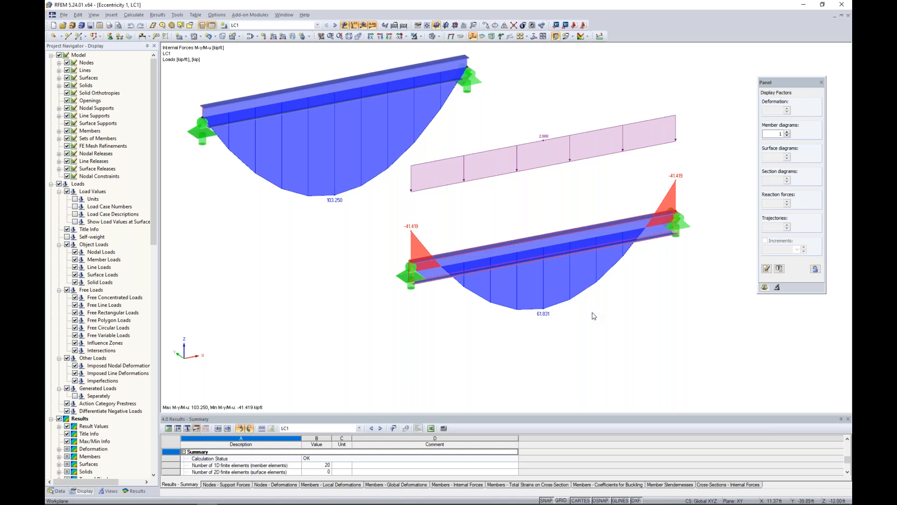
- Hide the results and bring the two braced frames into view
scroll(593, 316, "down", 3)
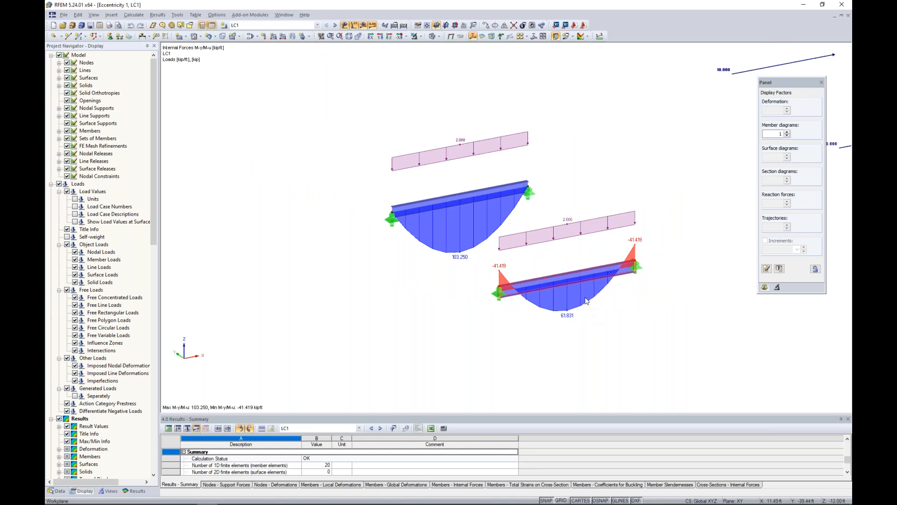
left_click(363, 26)
middle_click_drag(760, 182, 597, 198)
scroll(598, 199, "up", 3)
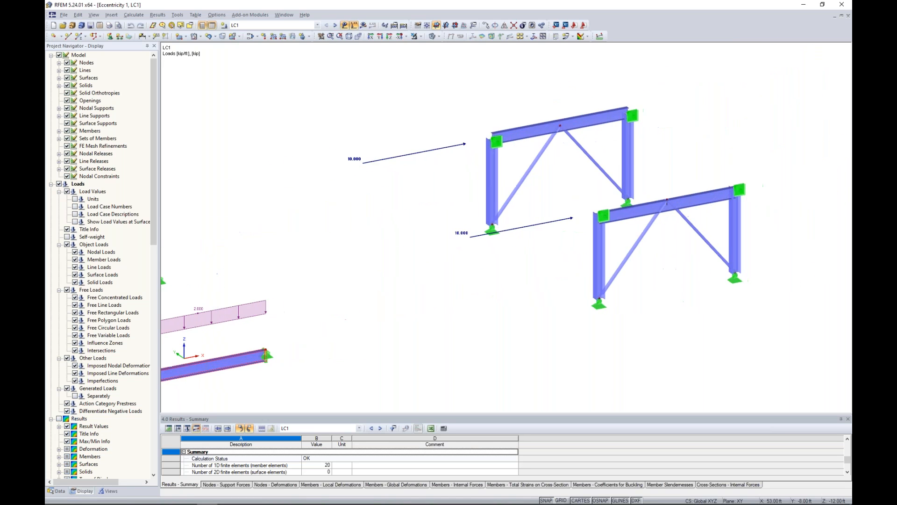
middle_click_drag(536, 281, 528, 257, "ctrl")
scroll(475, 278, "up", 3)
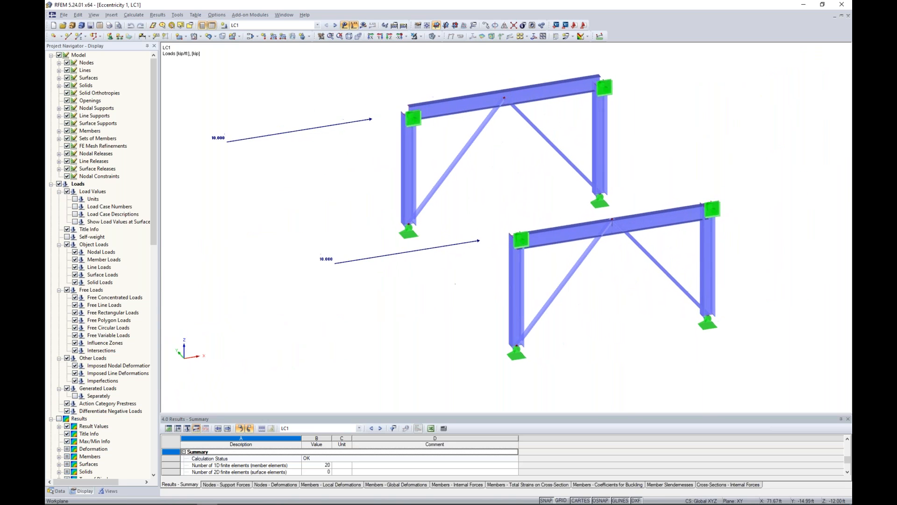
left_click(604, 82)
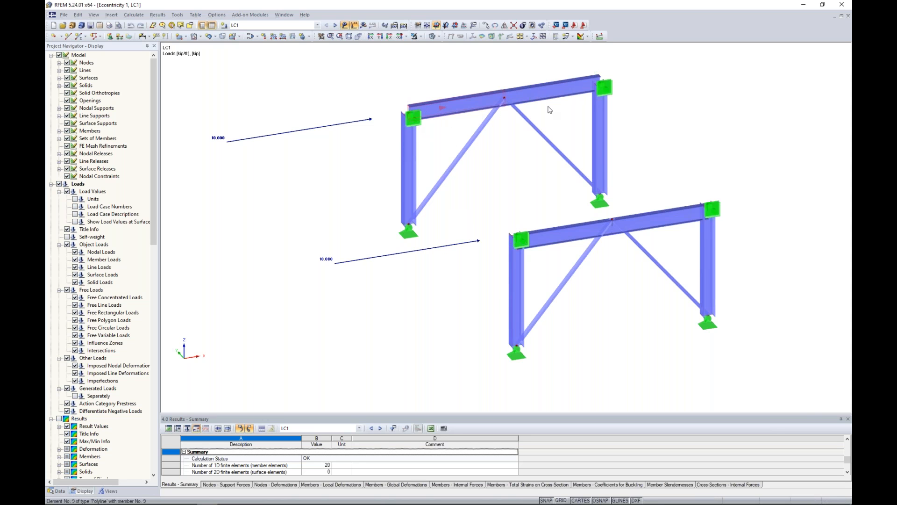
middle_click_drag(499, 78, 525, 110)
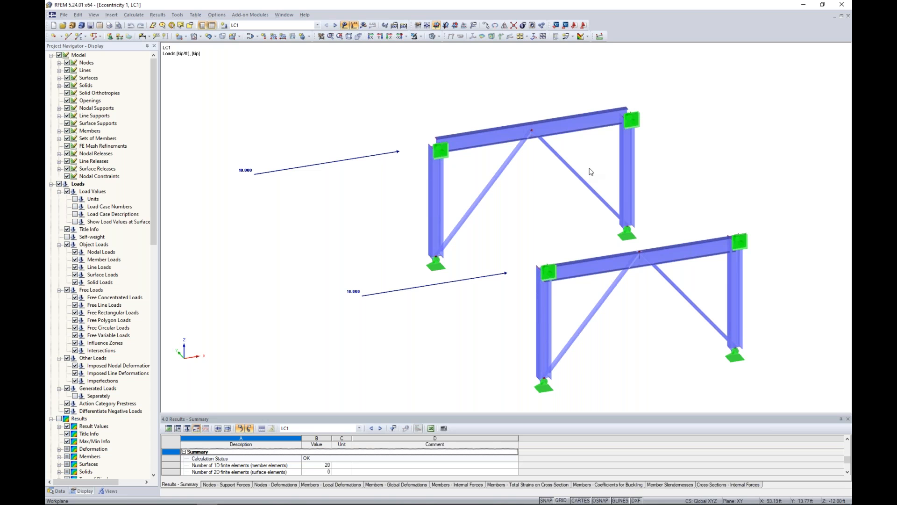
- Examine where the rear frame's beam, column and brace lines meet by switching between the wireframe and rendered displays
left_click(432, 37)
scroll(514, 166, "up", 5)
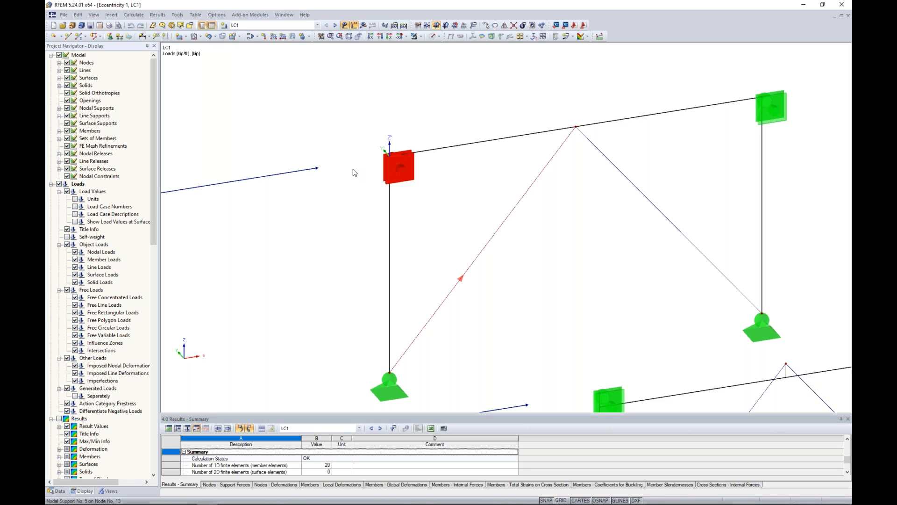
left_click(432, 36)
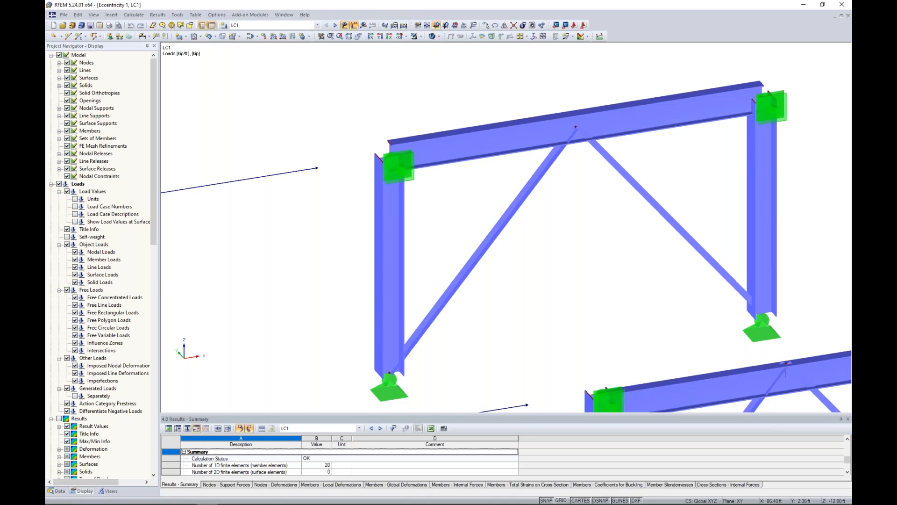
- Hide the nodal supports and examine the beam-to-column corner of the front frame
middle_click_drag(641, 312, 490, 126)
scroll(547, 187, "down", 5)
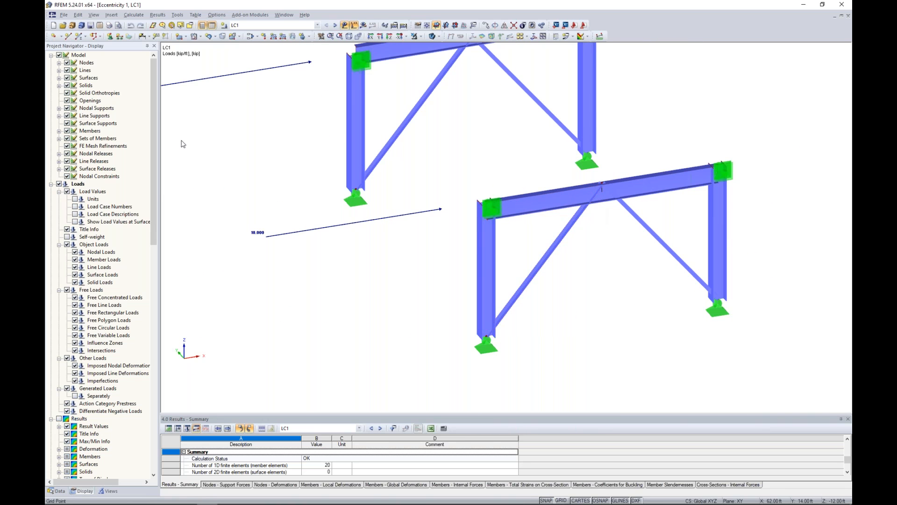
left_click(67, 108)
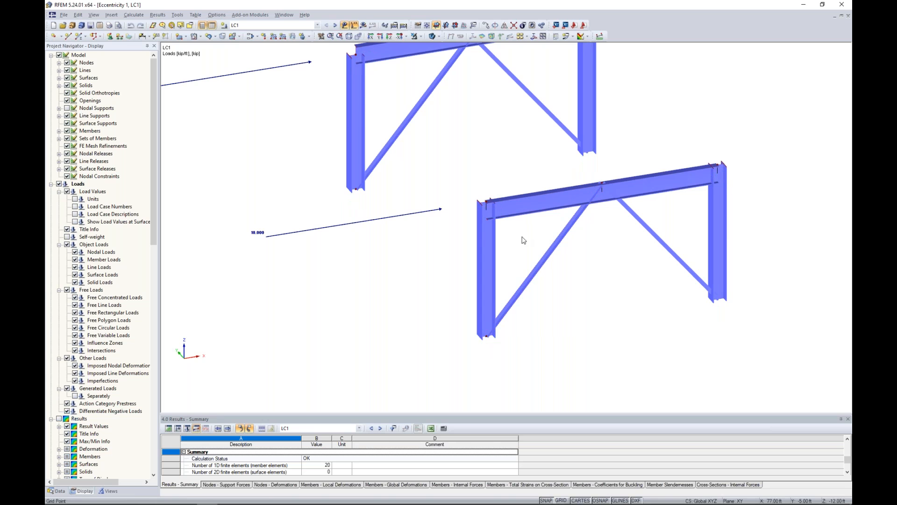
scroll(522, 235, "up", 4)
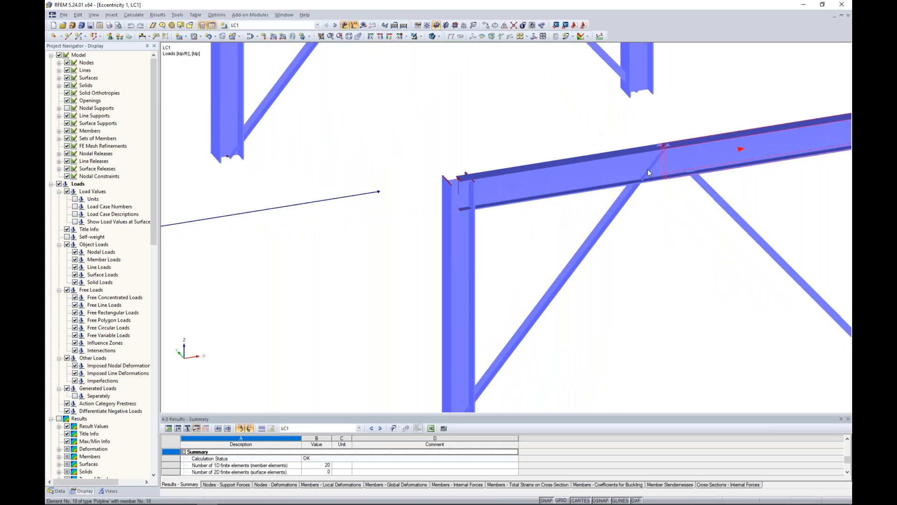
scroll(472, 179, "up", 1)
scroll(470, 179, "up", 2)
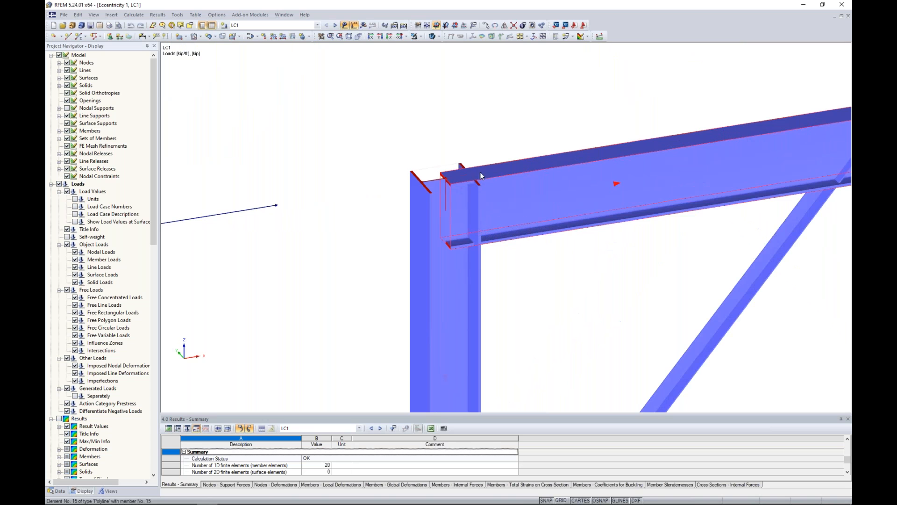
scroll(538, 249, "down", 5)
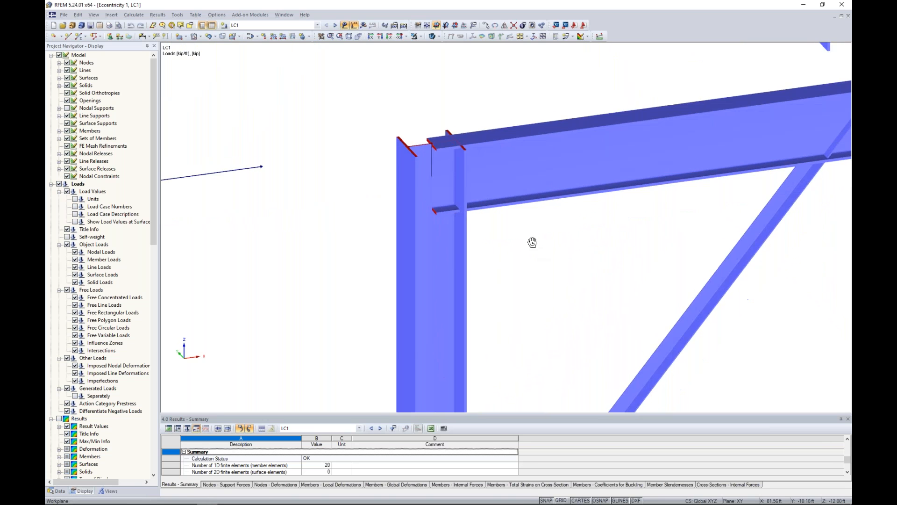
- Inspect the relative offset settings of the front frame's beam segment beside column member 15 and its alignment at that column
double_click(540, 208)
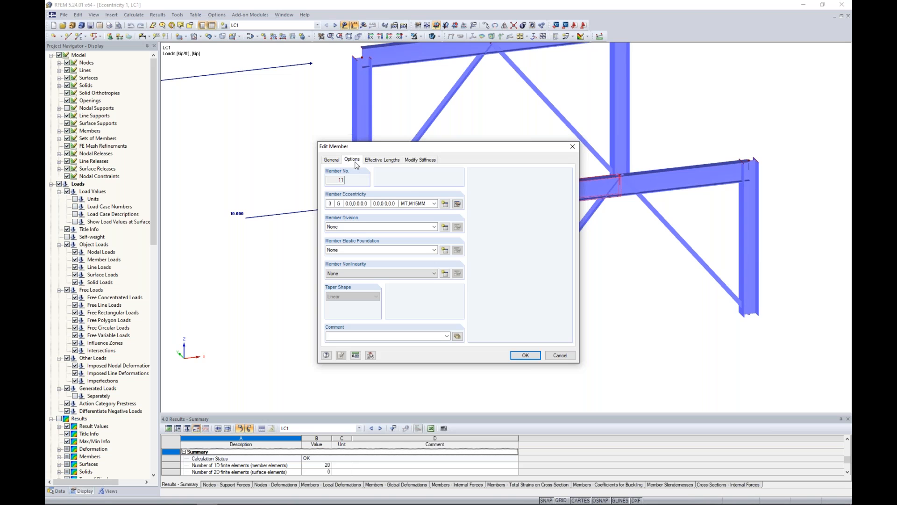
left_click(458, 204)
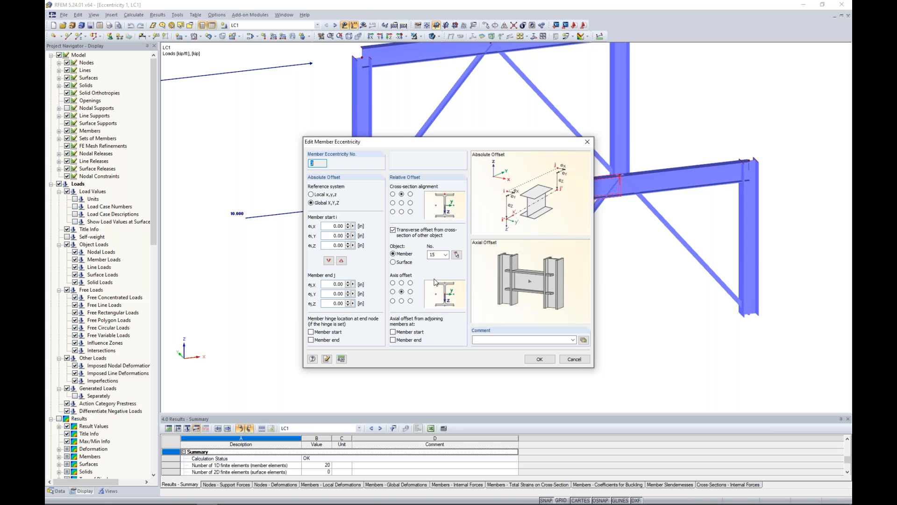
left_click(573, 360)
left_click(570, 358)
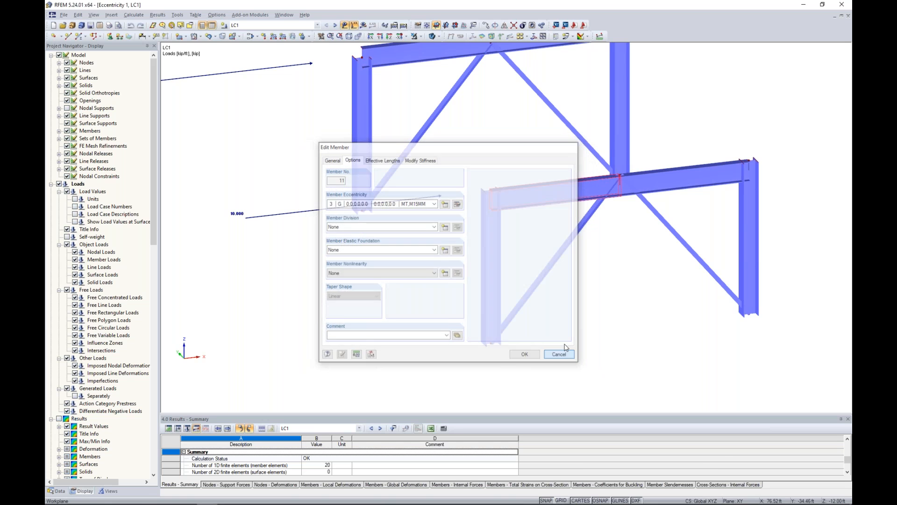
scroll(495, 205, "up", 4)
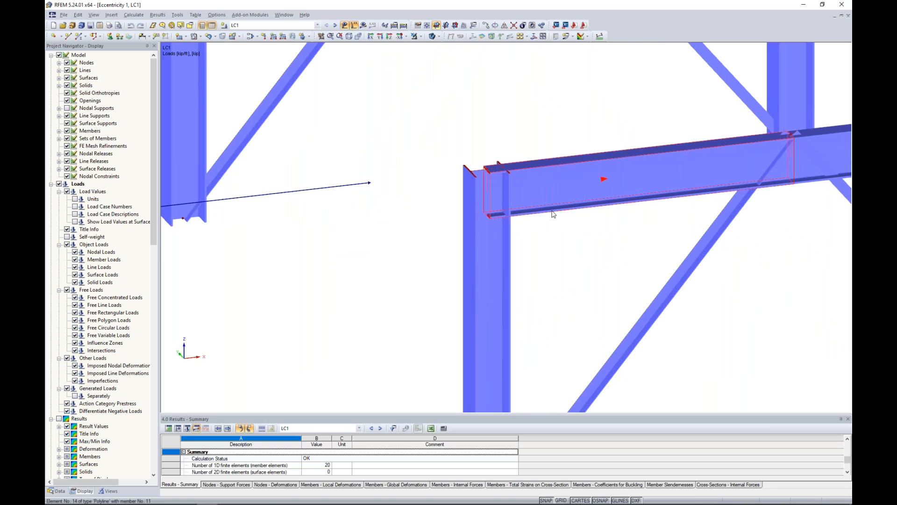
mouse_move(553, 214)
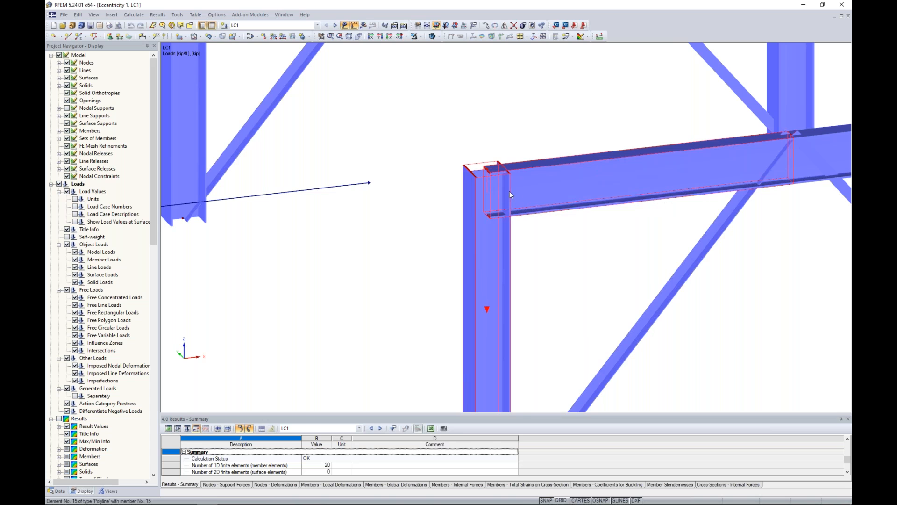
scroll(510, 192, "down", 4)
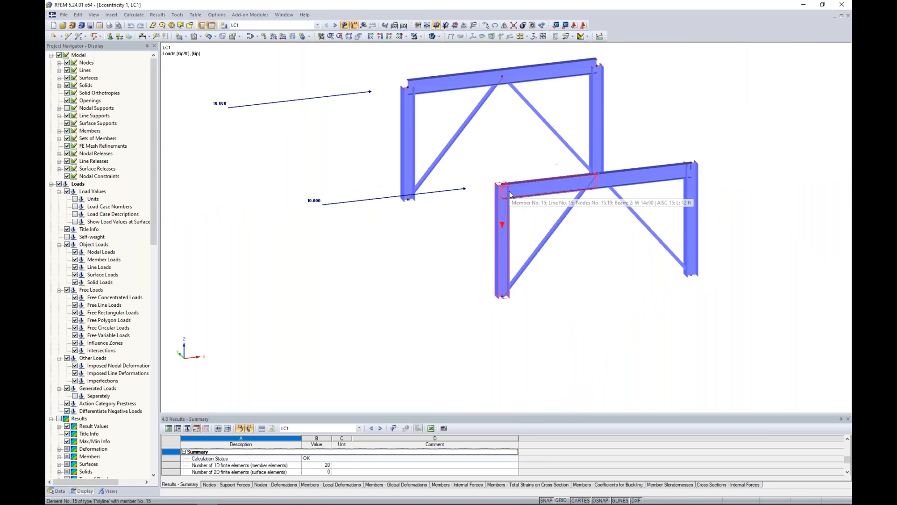
- Display the frames in wireframe and examine the front beam's offset at the column tops and brace joint
left_click(432, 36)
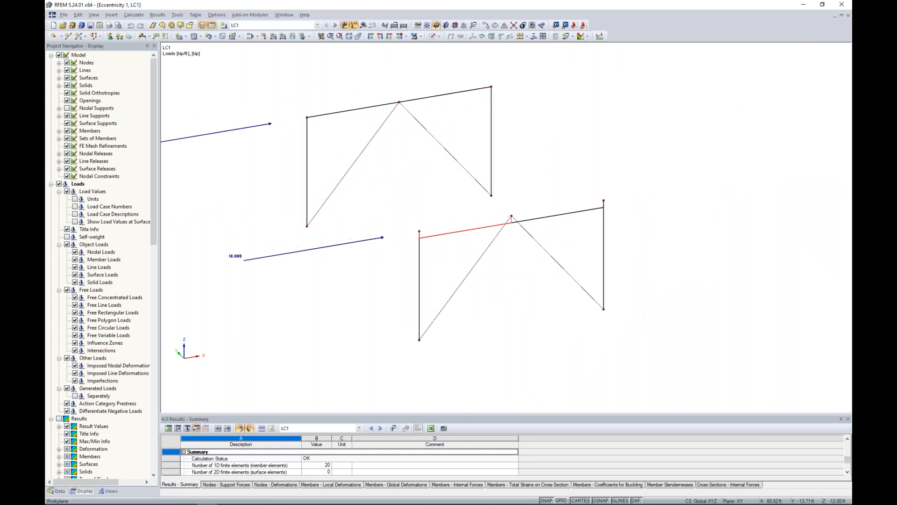
scroll(402, 236, "up", 3)
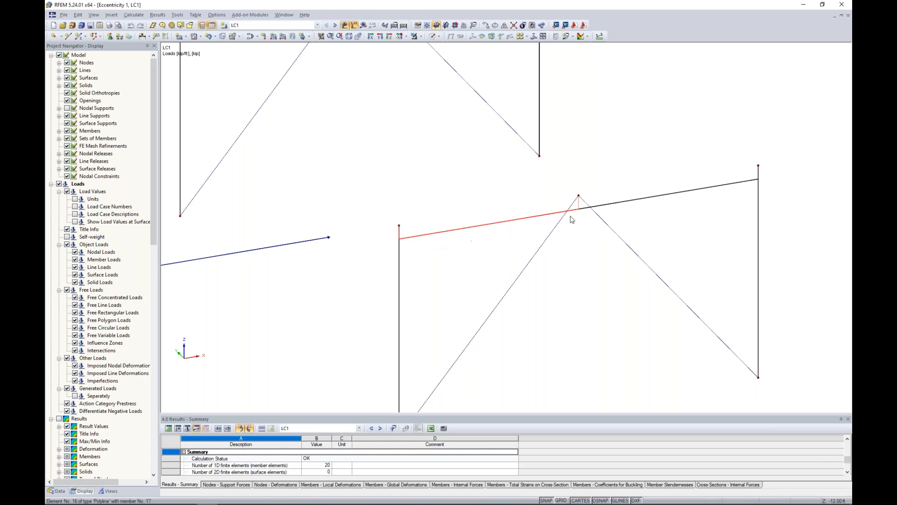
scroll(500, 226, "down", 2)
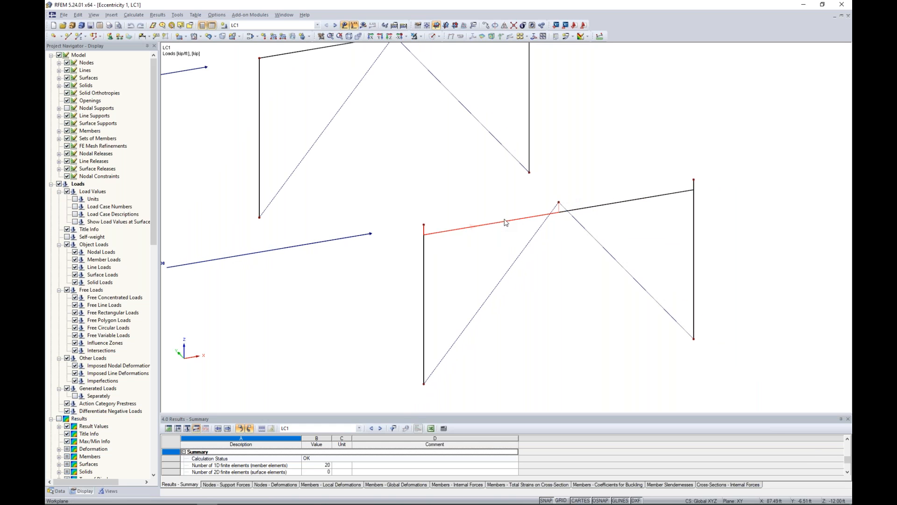
- Bring both braced frames into view and show their My/Mu results
scroll(477, 197, "down", 1)
middle_click_drag(428, 193, 475, 207)
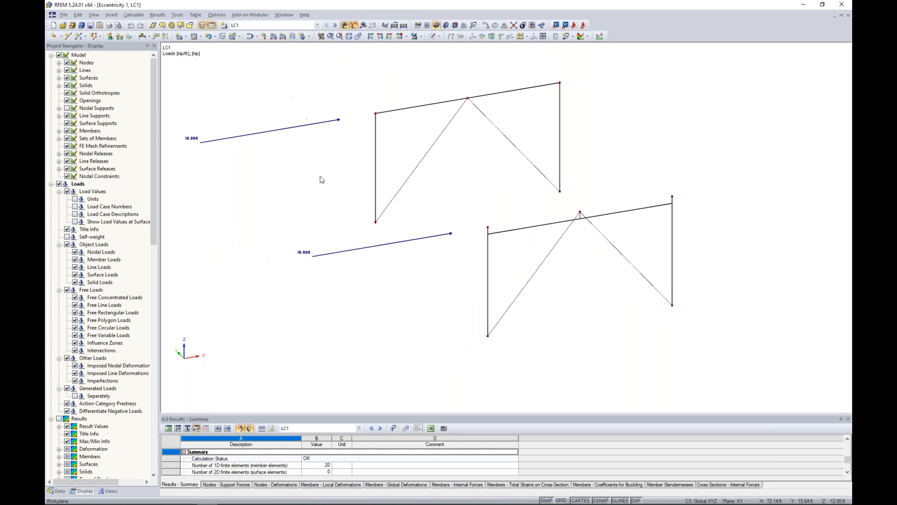
left_click(372, 25)
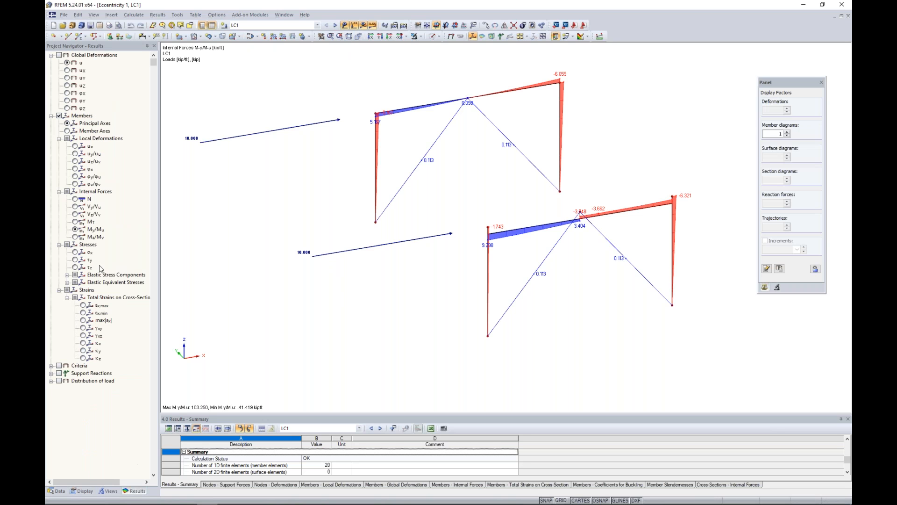
- Compare the N, Vz/Vv and My/Mu internal force diagrams of the two braced frames
left_click(75, 199)
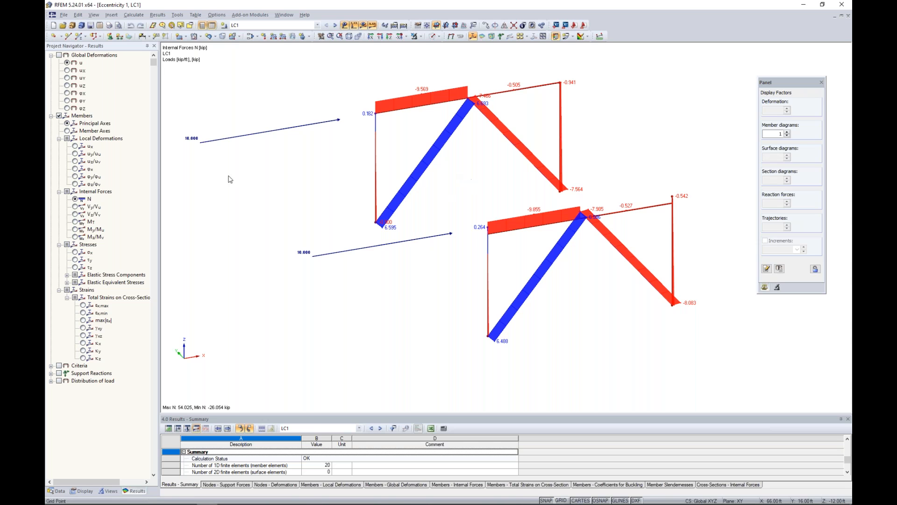
left_click(76, 214)
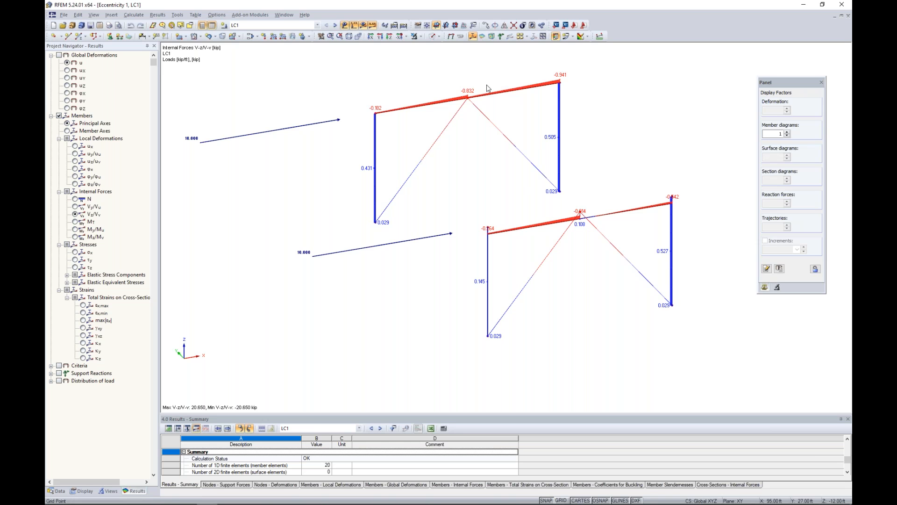
left_click(75, 229)
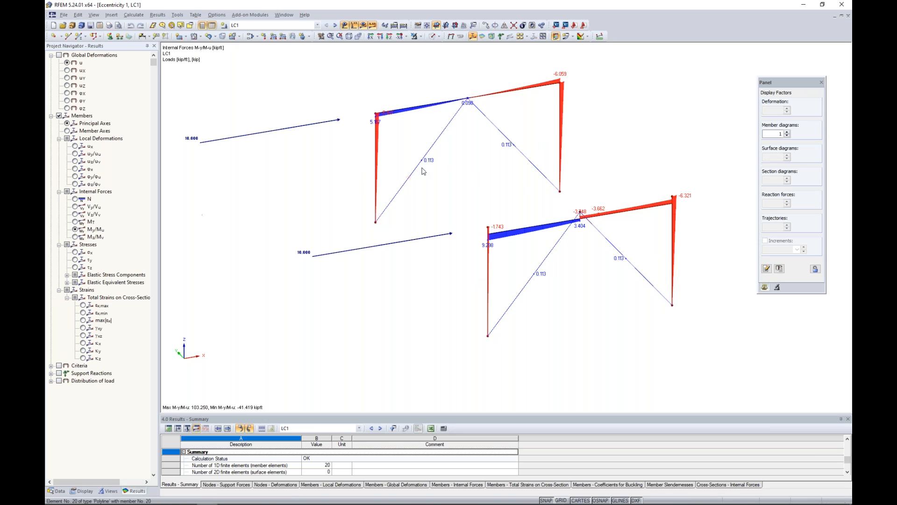
- Isolate the top beams of both braced frames and examine their My/Mu diagrams
middle_click_drag(481, 186, 413, 113, "ctrl")
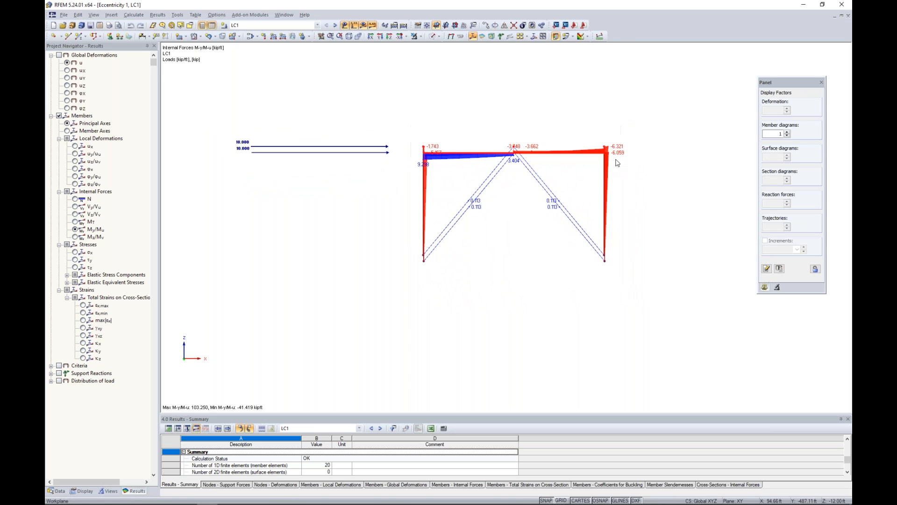
left_click(422, 37)
left_click(429, 114)
middle_click_drag(428, 114, 490, 240, "ctrl")
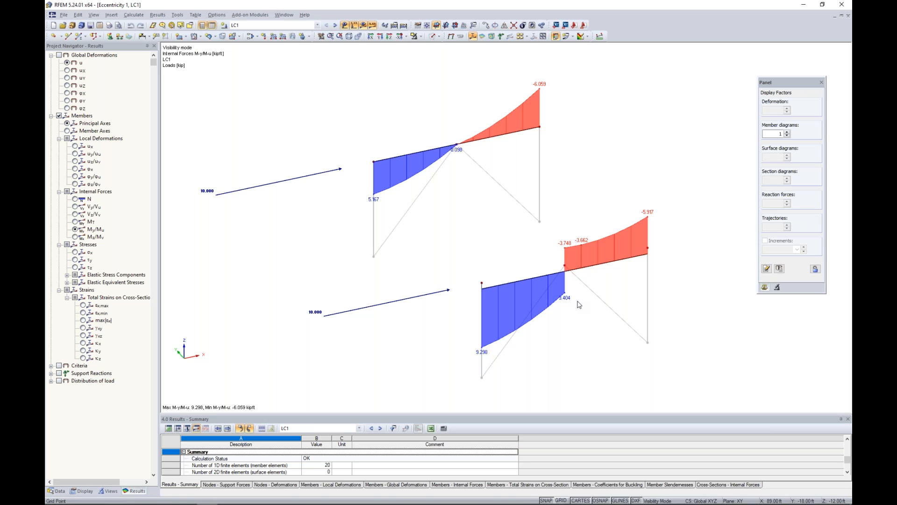
scroll(579, 305, "down", 1)
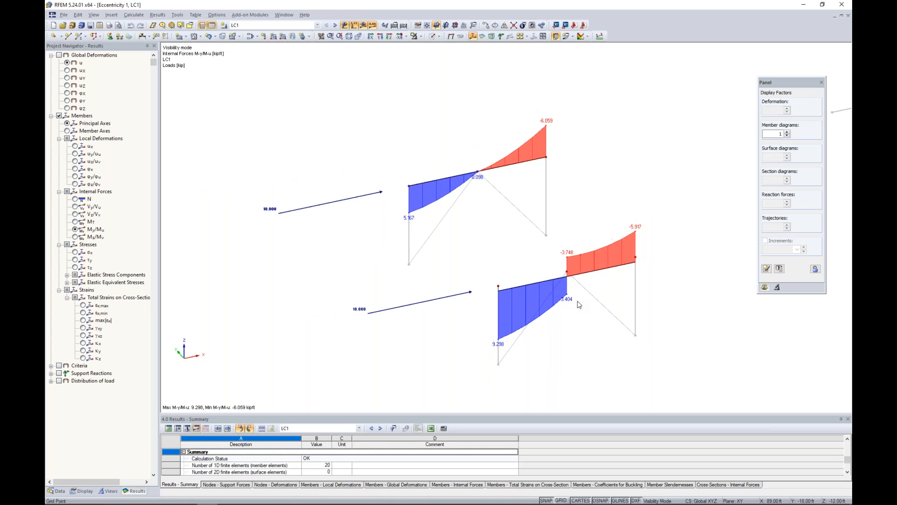
- Hide the results, display the model in solid transparent rendering and cancel the visibility mode
left_click(364, 25)
left_click(429, 37)
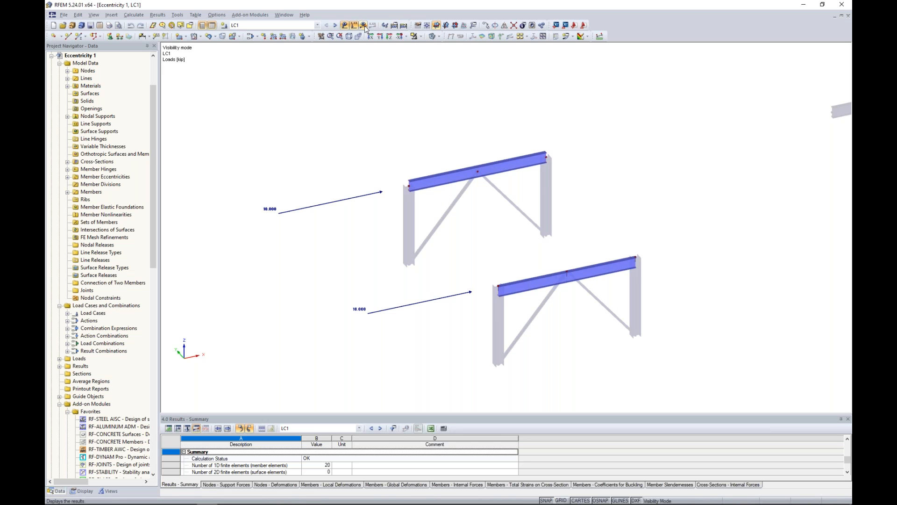
left_click(420, 36)
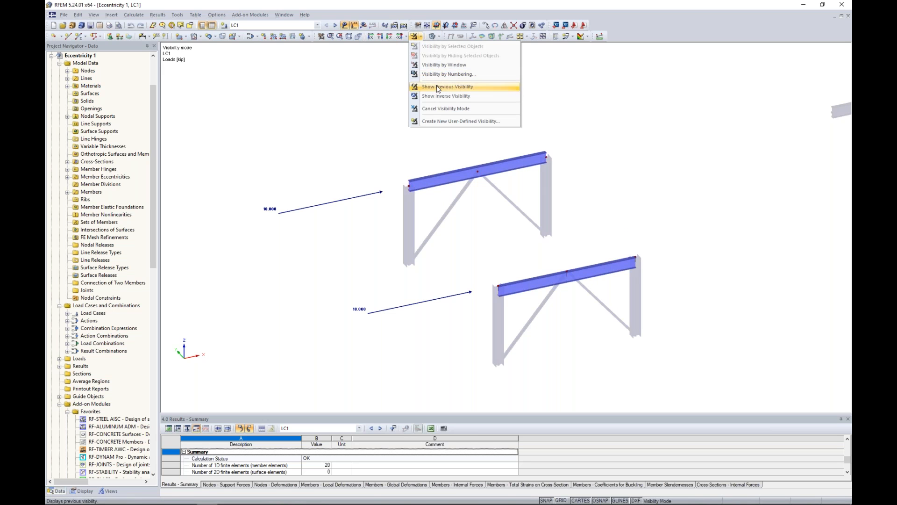
left_click(446, 108)
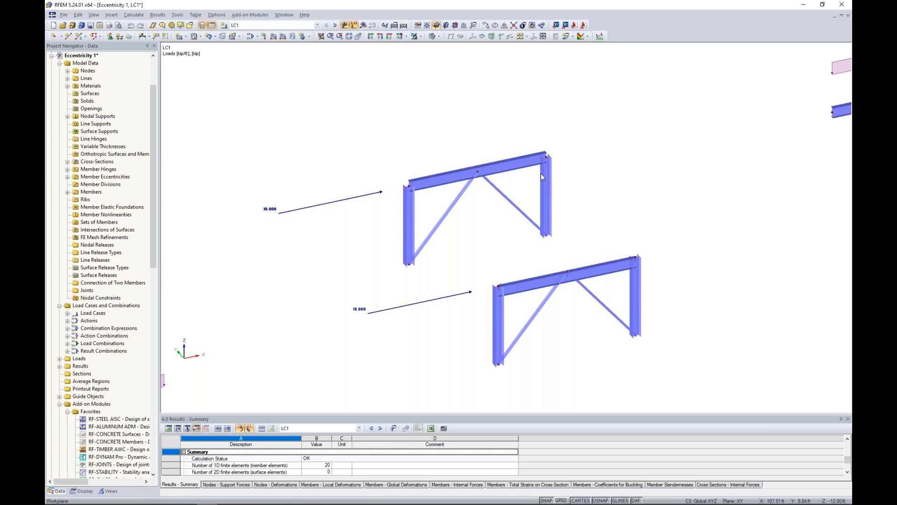
- Display the nodal supports and examine the rear column-supported beam's central joint in solid and wireframe rendering
left_click(82, 491)
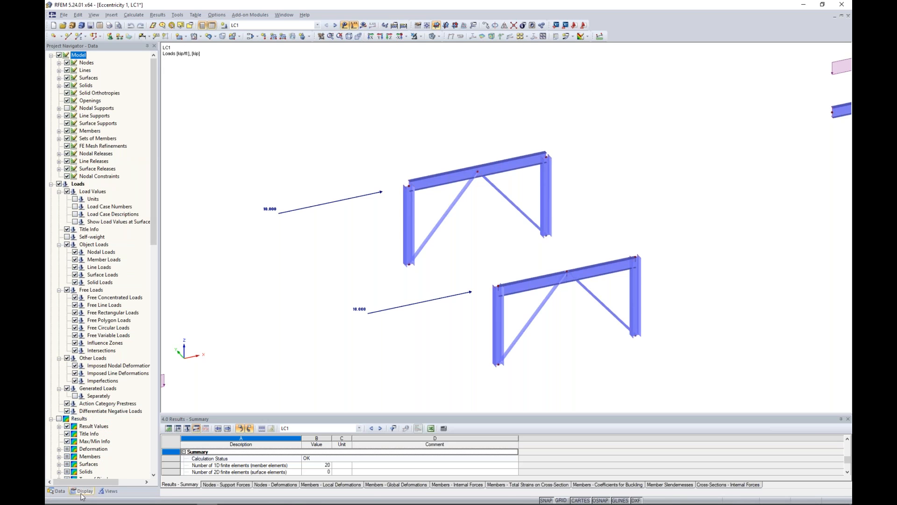
left_click(68, 109)
middle_click_drag(555, 207, 437, 272)
scroll(439, 250, "up", 2)
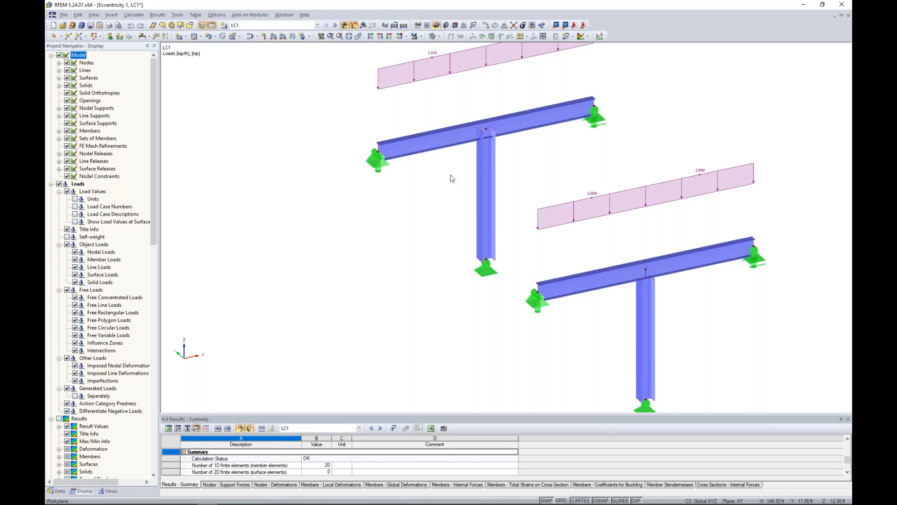
scroll(450, 166, "up", 1)
scroll(450, 165, "up", 1)
middle_click_drag(450, 166, 451, 249)
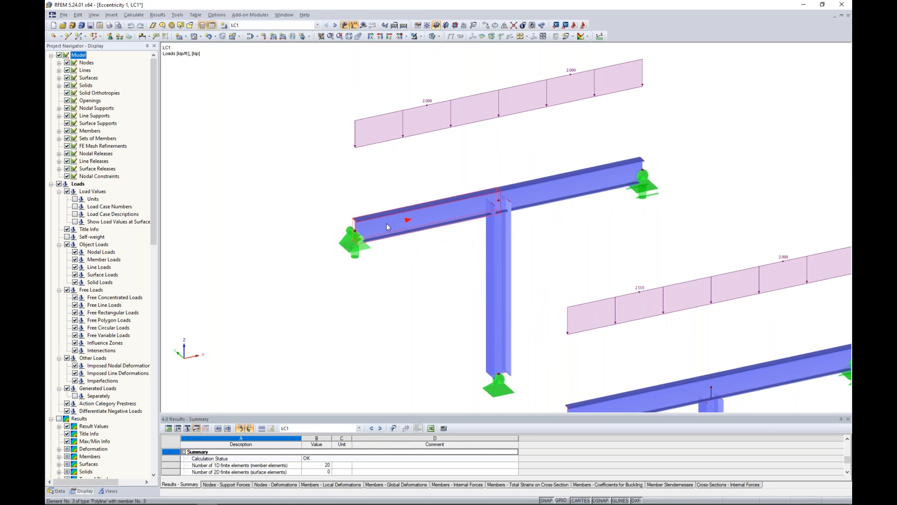
scroll(449, 256, "up", 3)
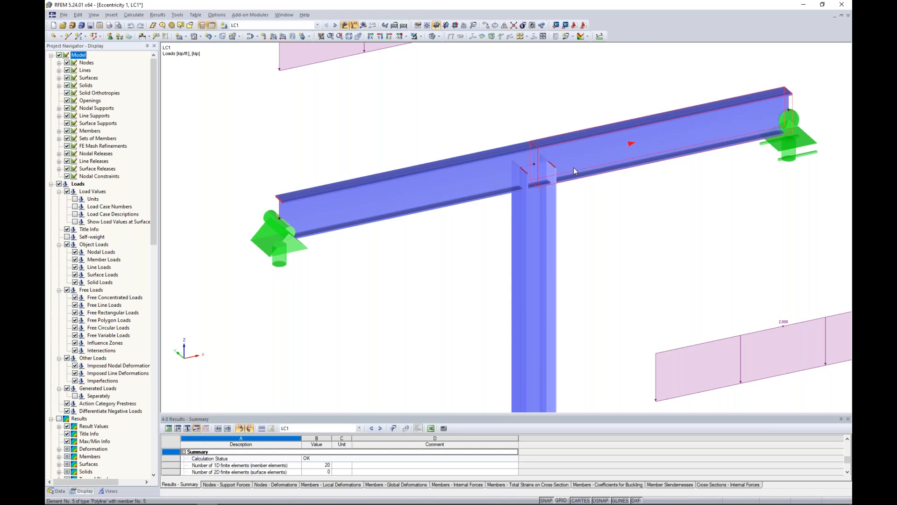
left_click(433, 36)
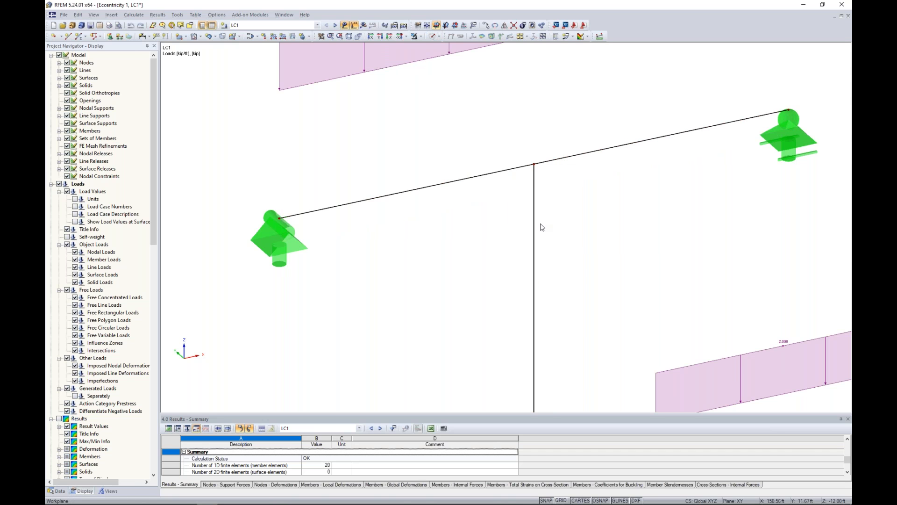
- Return to solid rendering and inspect the axial offset setting in the eccentricity of the front beam's supporting column, member 7
scroll(469, 224, "down", 3)
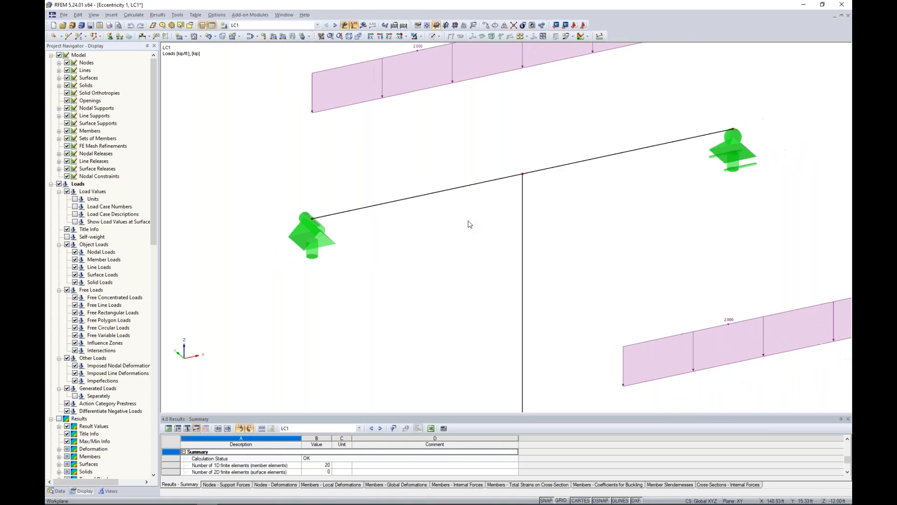
mouse_move(484, 251)
middle_mouse_down()
mouse_move(351, 130)
mouse_move(449, 212)
mouse_move(408, 174)
middle_mouse_up()
left_click(434, 36)
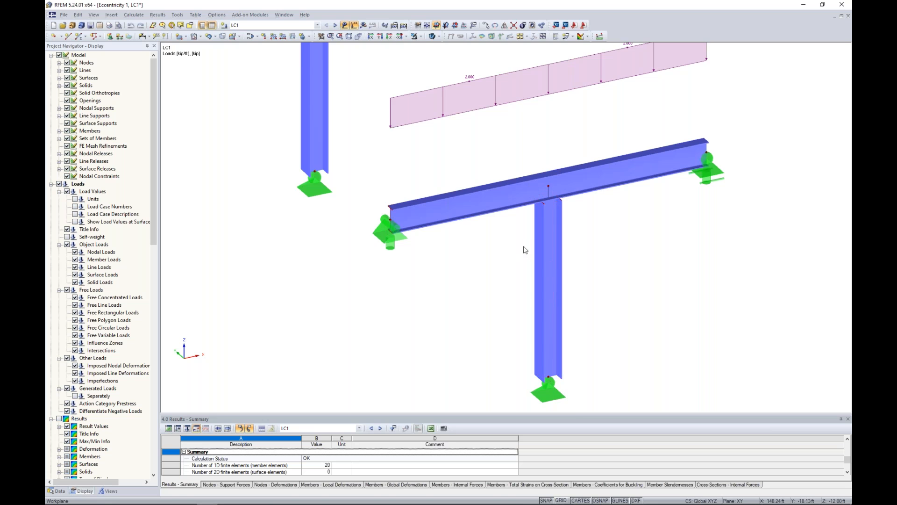
scroll(526, 251, "up", 2)
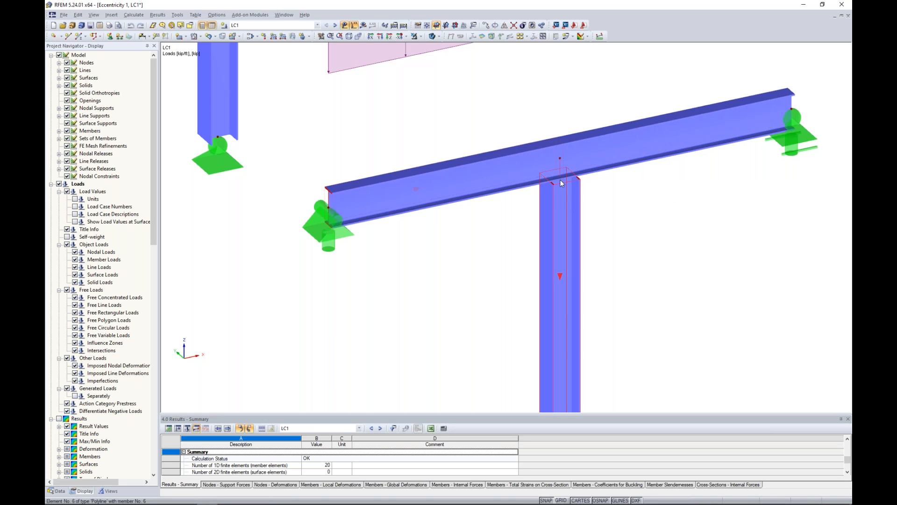
double_click(565, 207)
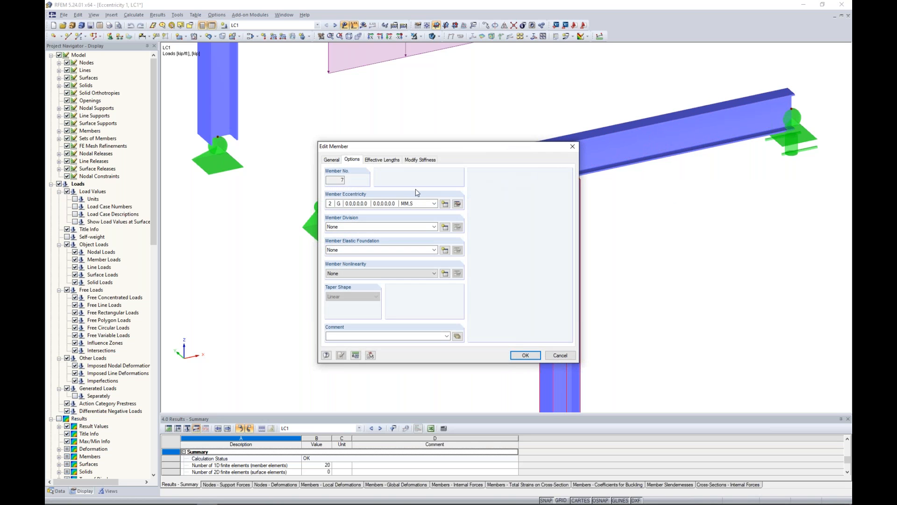
left_click(457, 204)
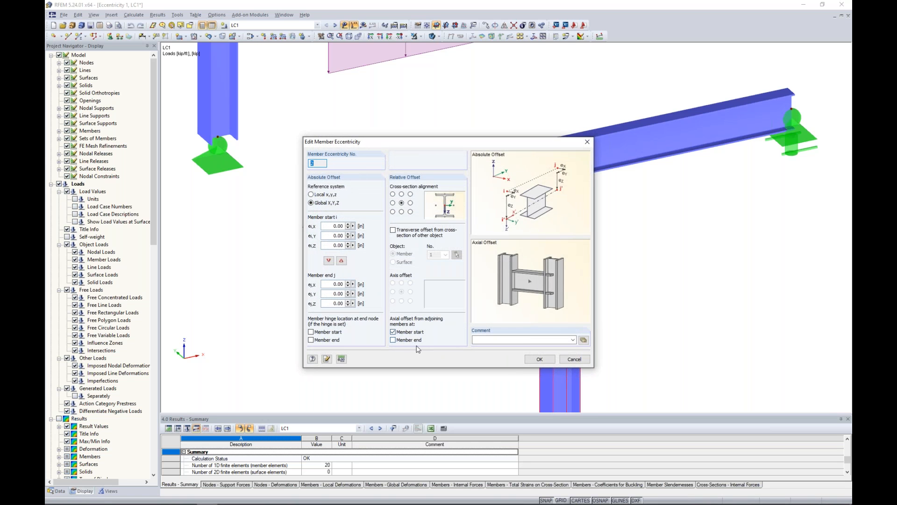
left_click(578, 360)
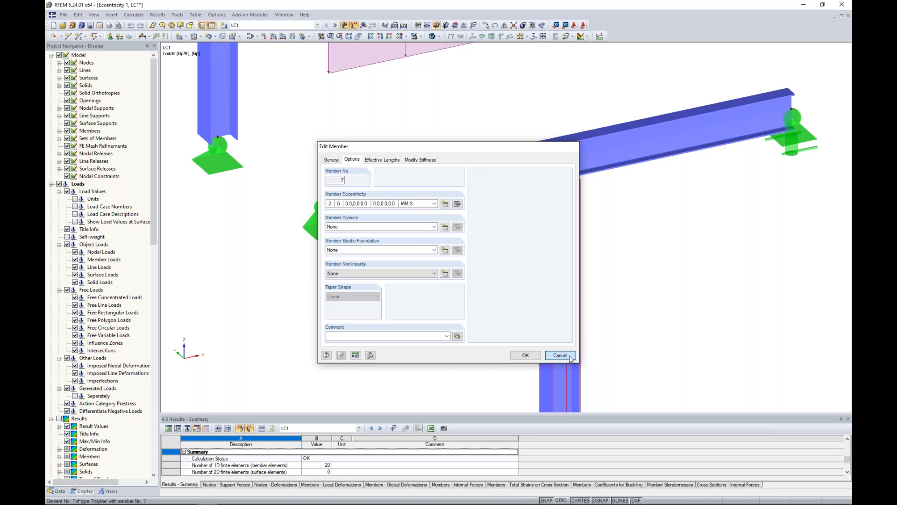
left_click(570, 357)
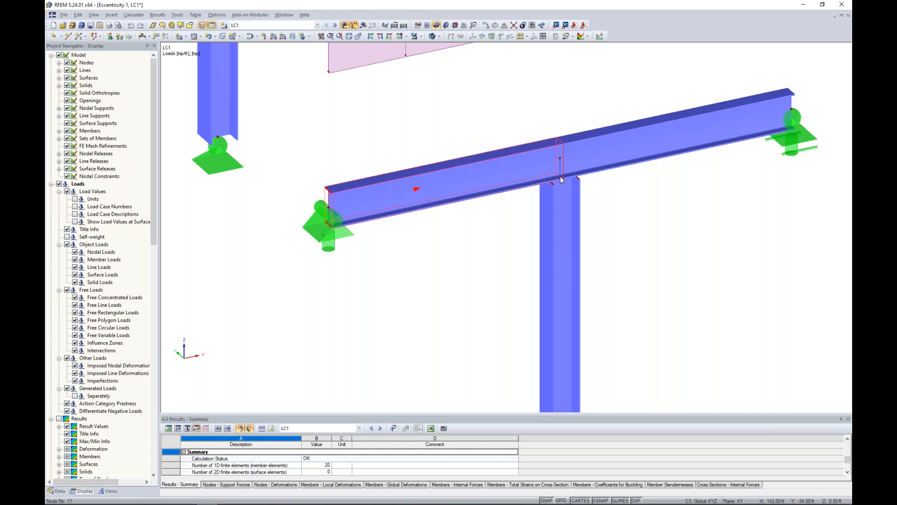
- Bring both column-supported beams into view and show their My/Mu diagrams in wireframe rendering
scroll(649, 217, "down", 3)
scroll(649, 218, "down", 5)
middle_click_drag(656, 237, 604, 311)
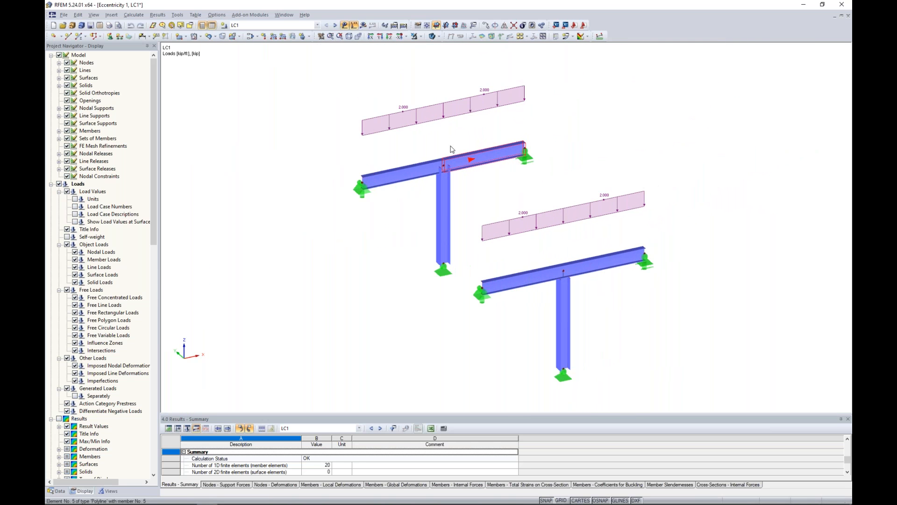
left_click(373, 24)
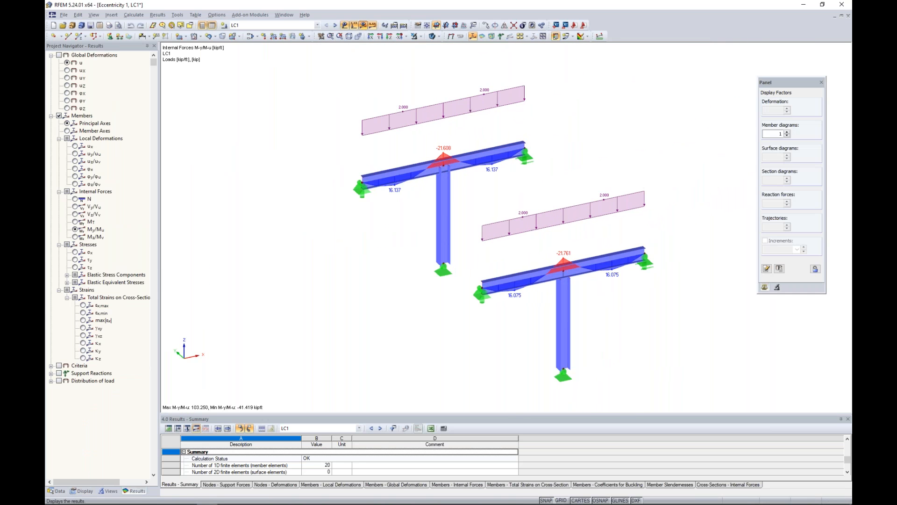
left_click(433, 36)
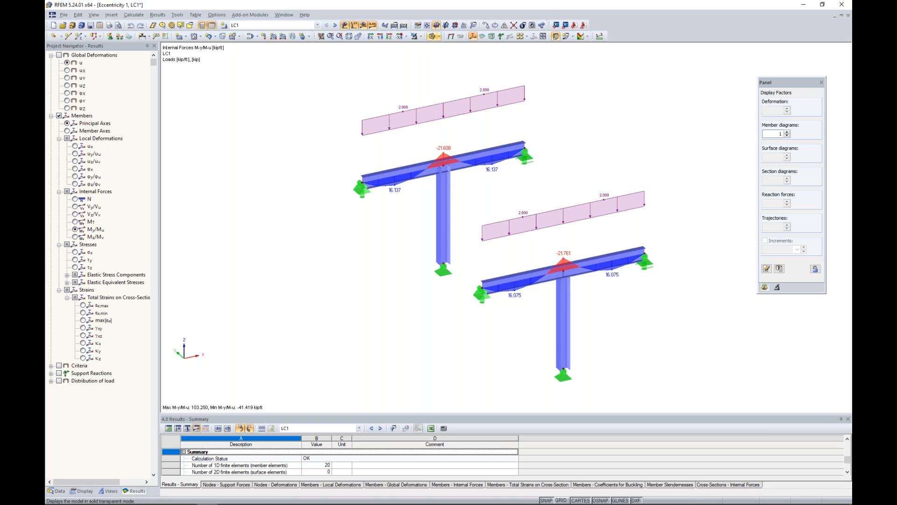
left_click(433, 36)
- Hide the loads and compare the Vz/Vv and N diagrams of the two column-supported beams
left_click(354, 25)
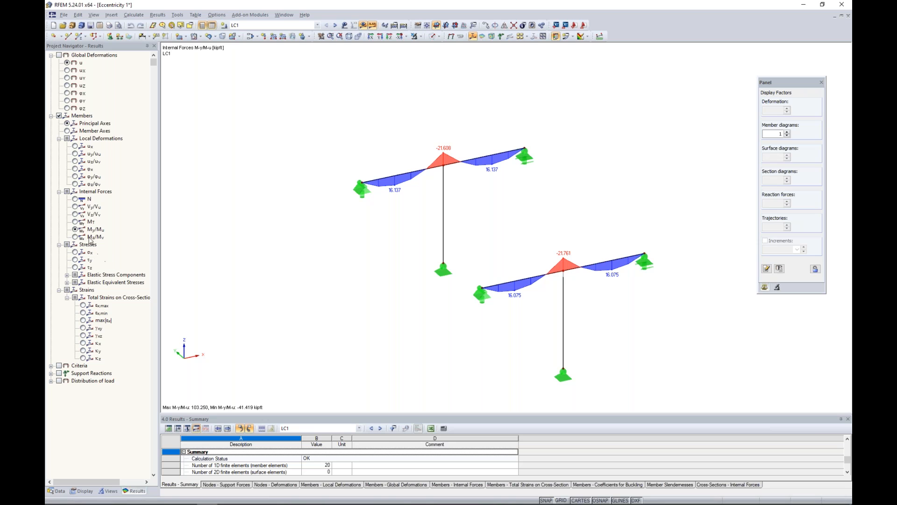
left_click(76, 215)
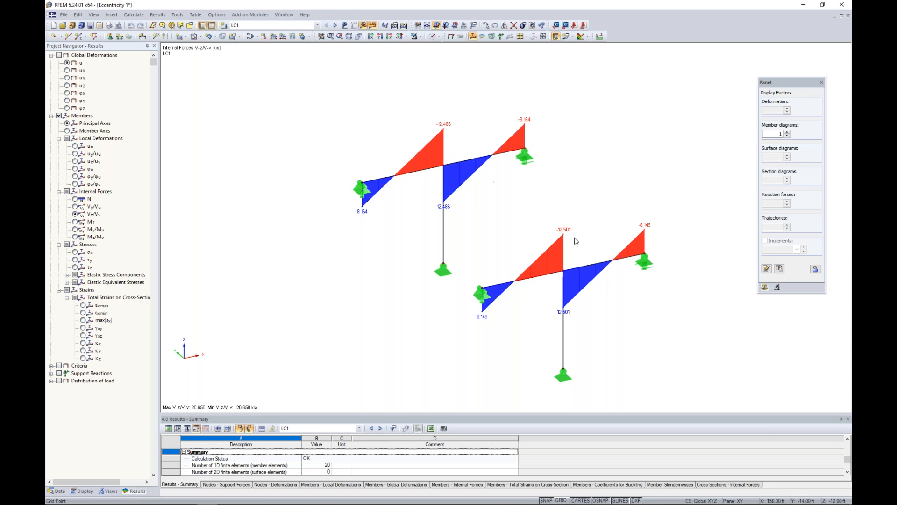
left_click(75, 199)
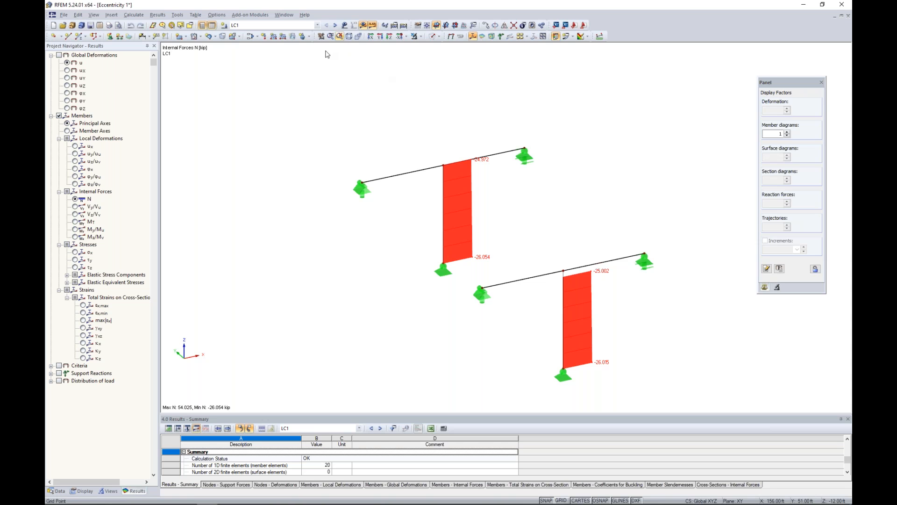
- Switch to the open Eccentricity 2 model
left_click(285, 15)
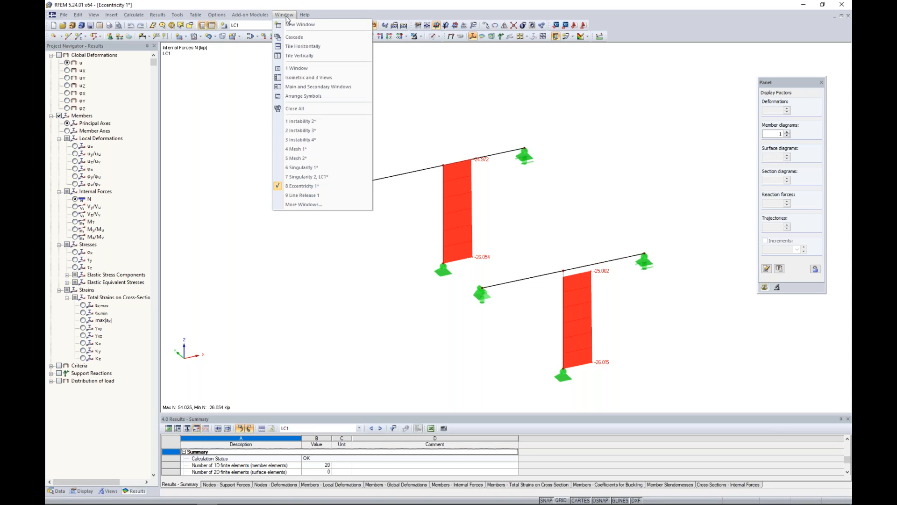
left_click(303, 204)
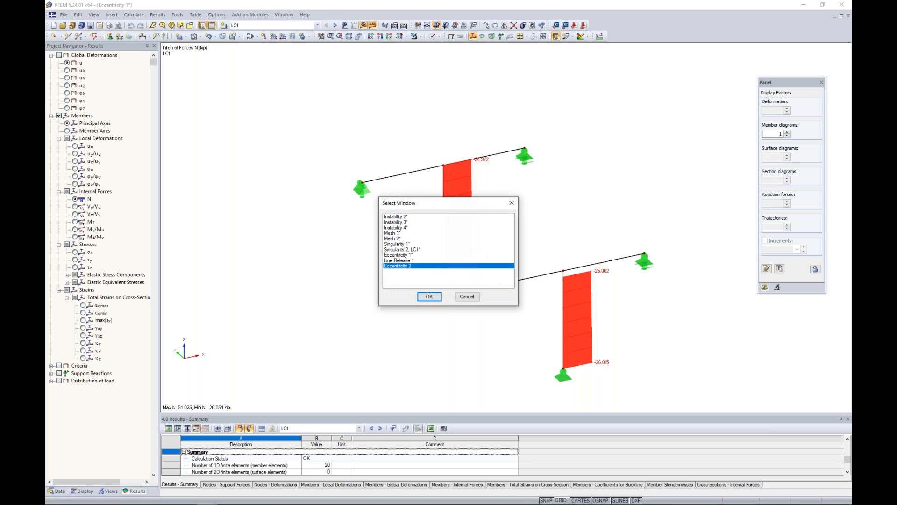
left_click(427, 296)
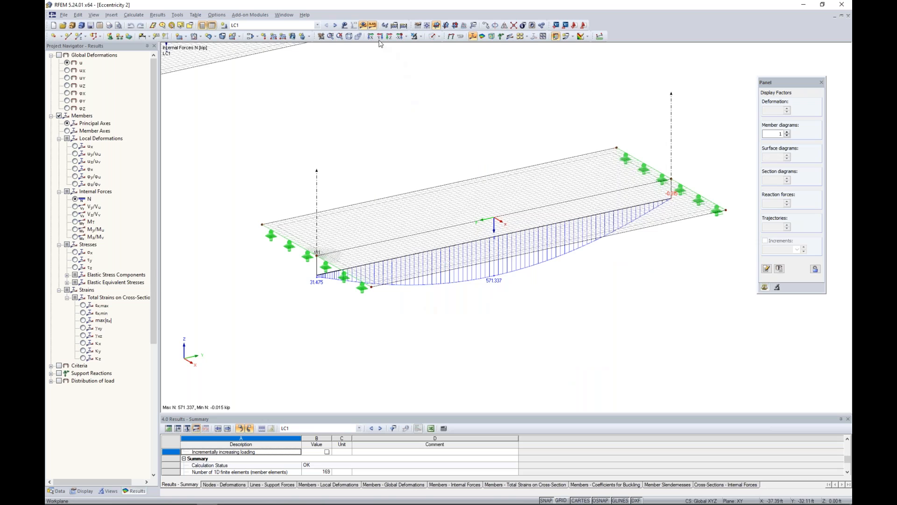
- Hide the results, display both slab models in solid transparent rendering and examine the beam position in the rear slab
left_click(372, 25)
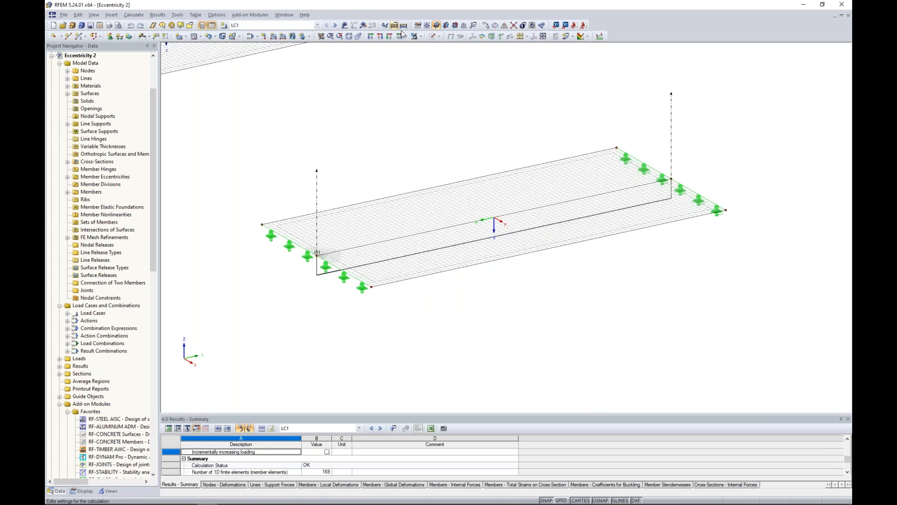
left_click(432, 36)
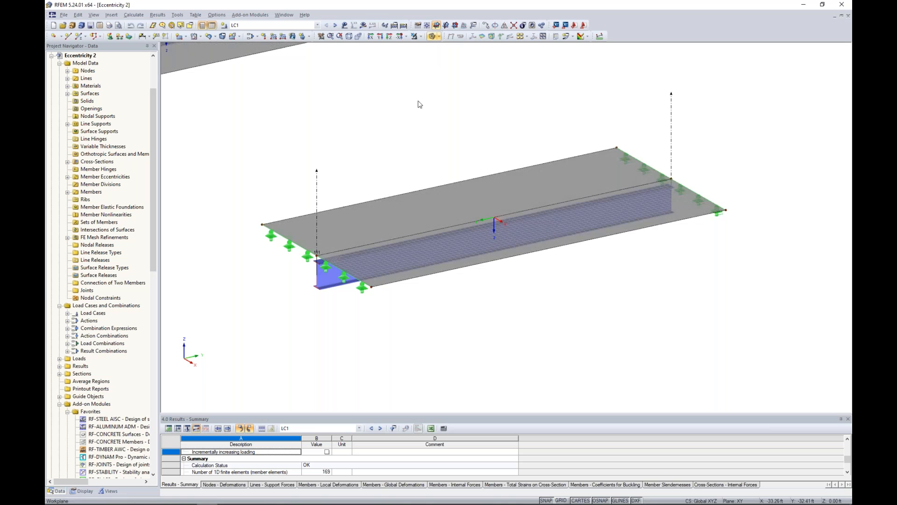
scroll(412, 120, "down", 5)
scroll(531, 193, "down", 1)
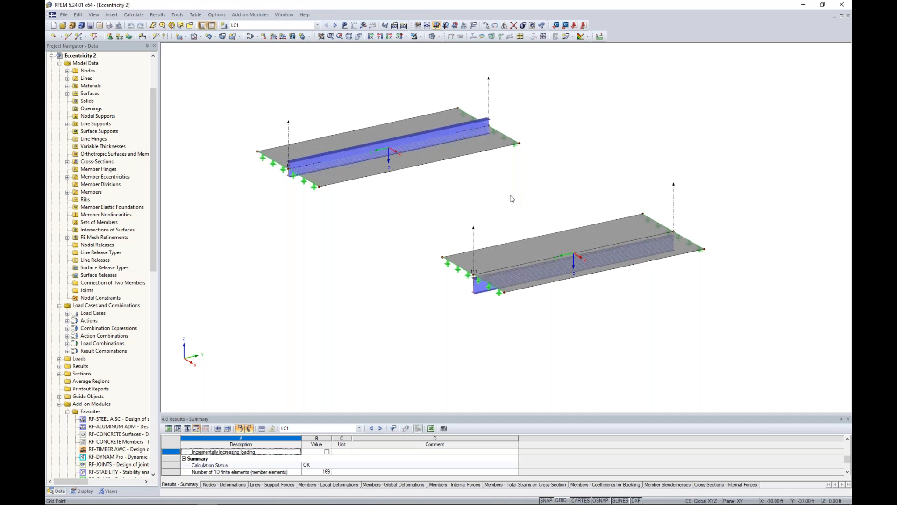
middle_click_drag(460, 186, 497, 217)
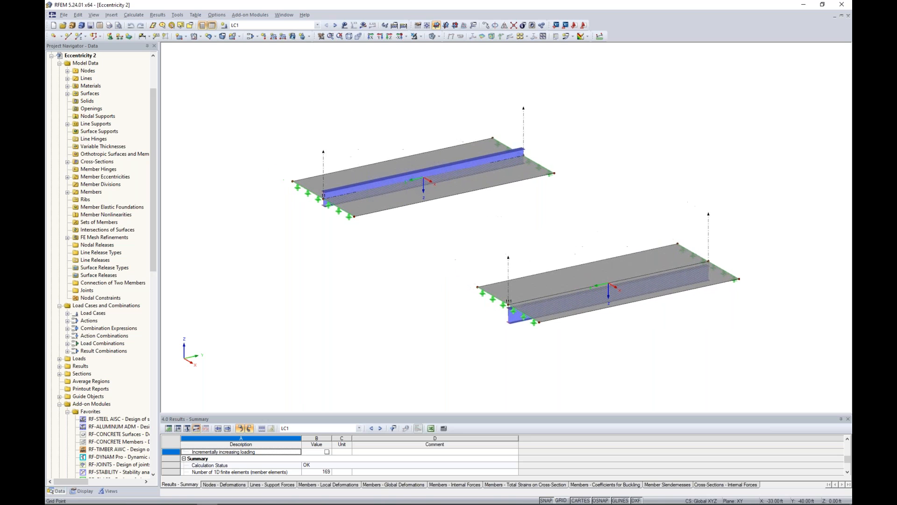
scroll(404, 198, "up", 3)
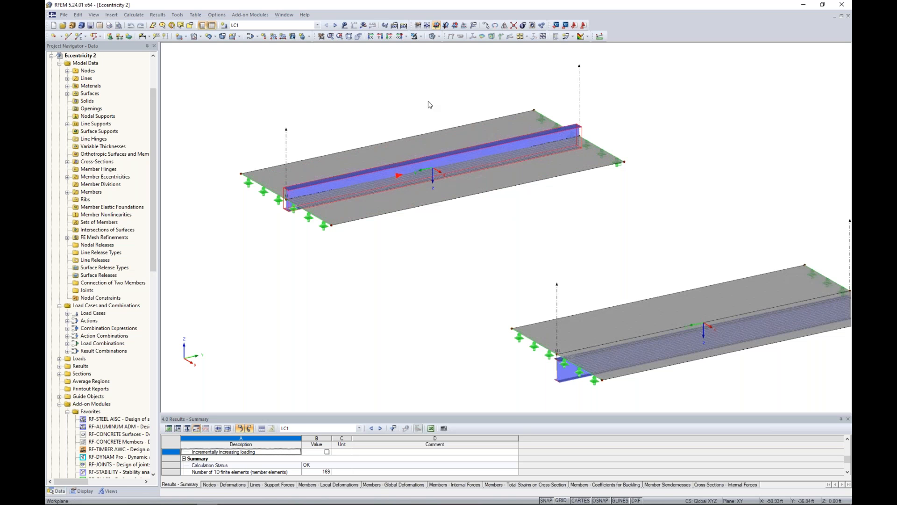
- Compare the two slab models in wireframe, solid and transparent rendering, and examine the beam beneath the front slab
left_click(434, 36)
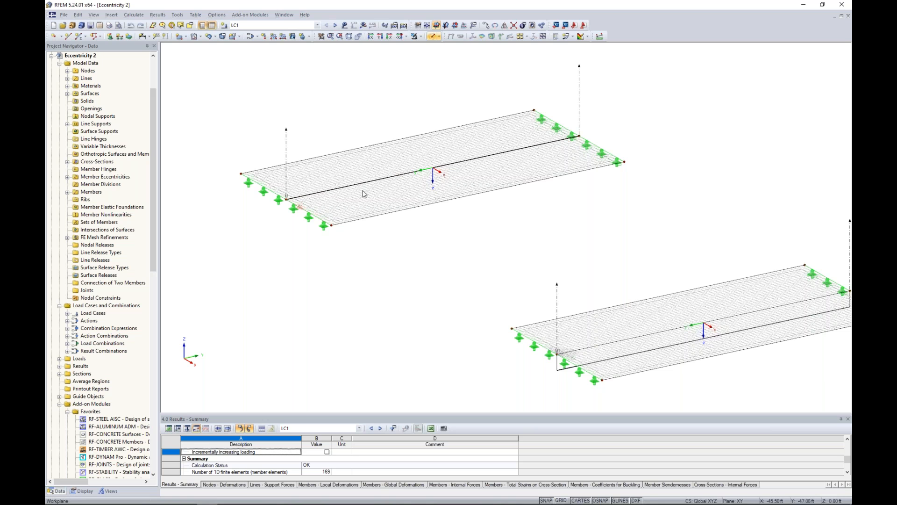
left_click(432, 36)
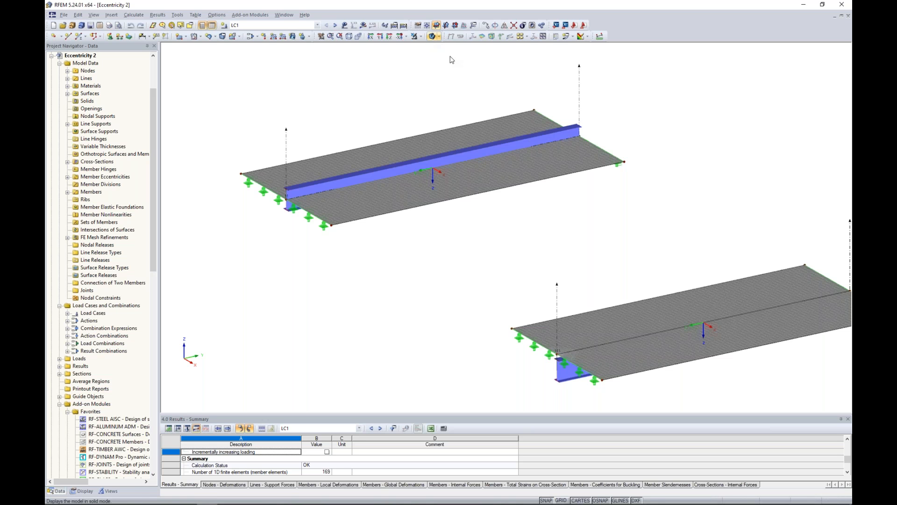
middle_click_drag(579, 277, 461, 207)
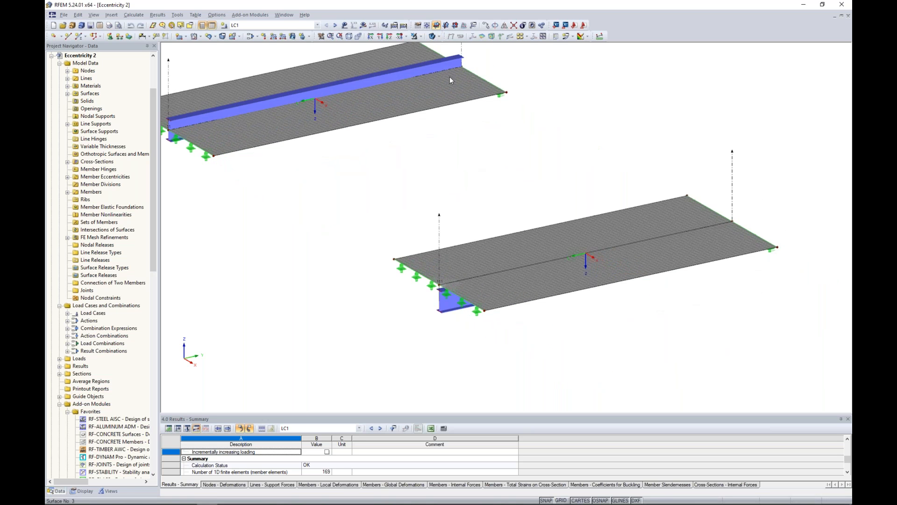
left_click(432, 36)
middle_click_drag(512, 307, 441, 298)
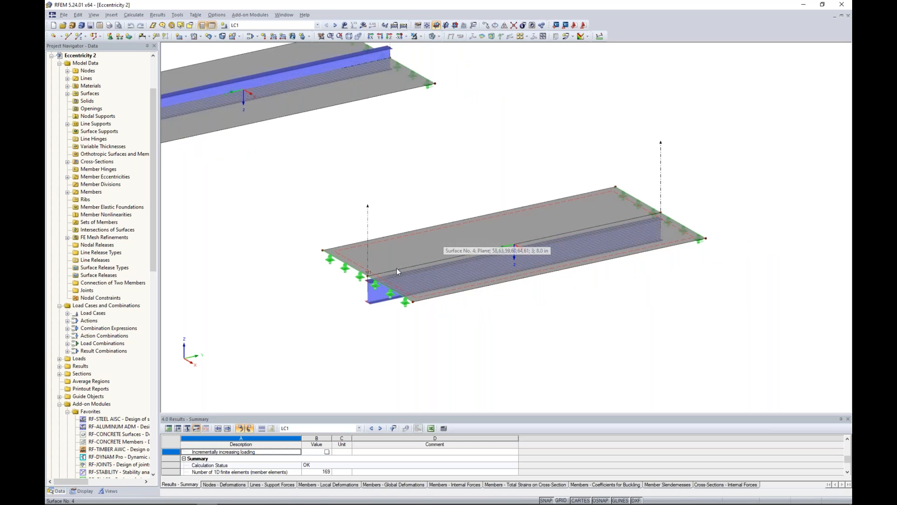
- Review the eccentricity definition of the front slab's W 16x36 beam, including its surface-based transverse offset, without changing it
double_click(372, 296)
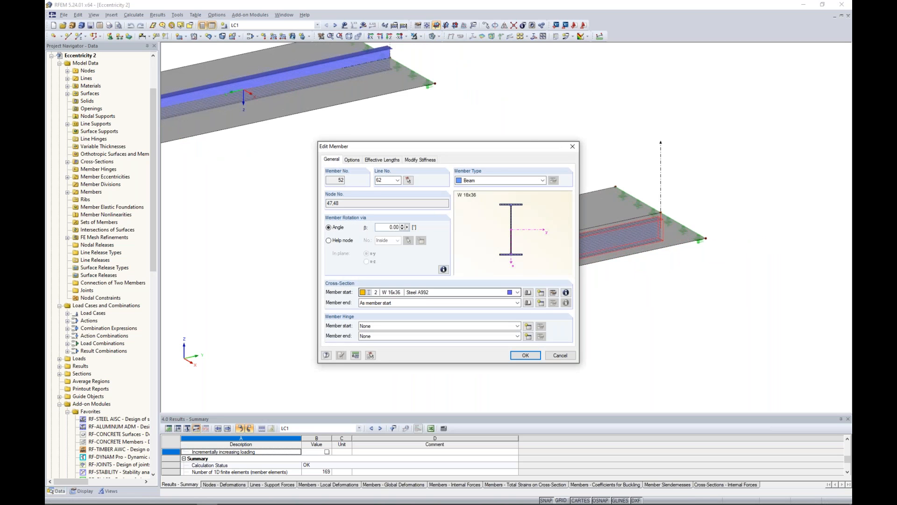
left_click(352, 159)
left_click(457, 204)
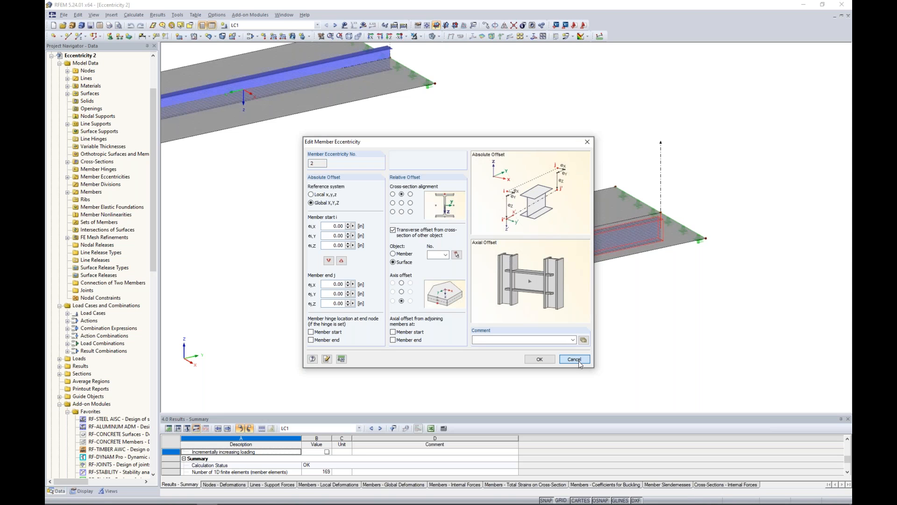
left_click(578, 360)
left_click(561, 354)
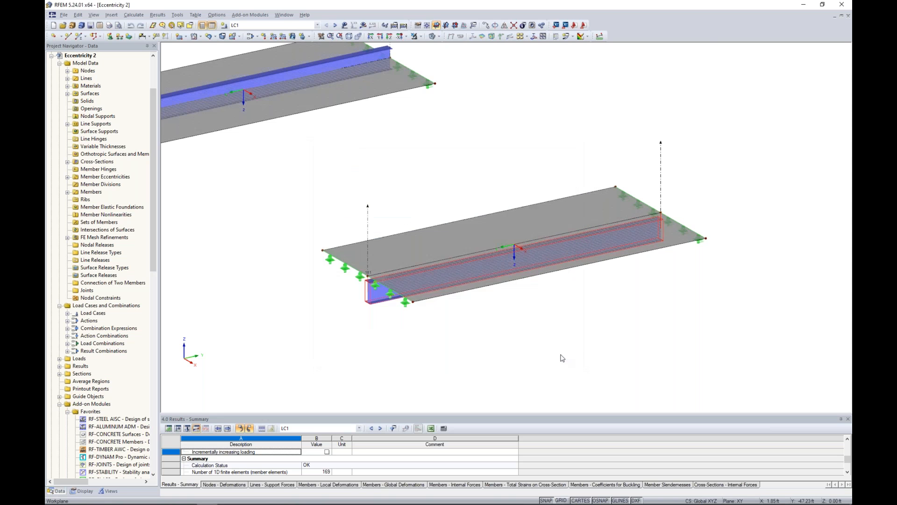
- Display the LC1 surface loads and the global deformations u on both slab models
scroll(563, 358, "down", 2)
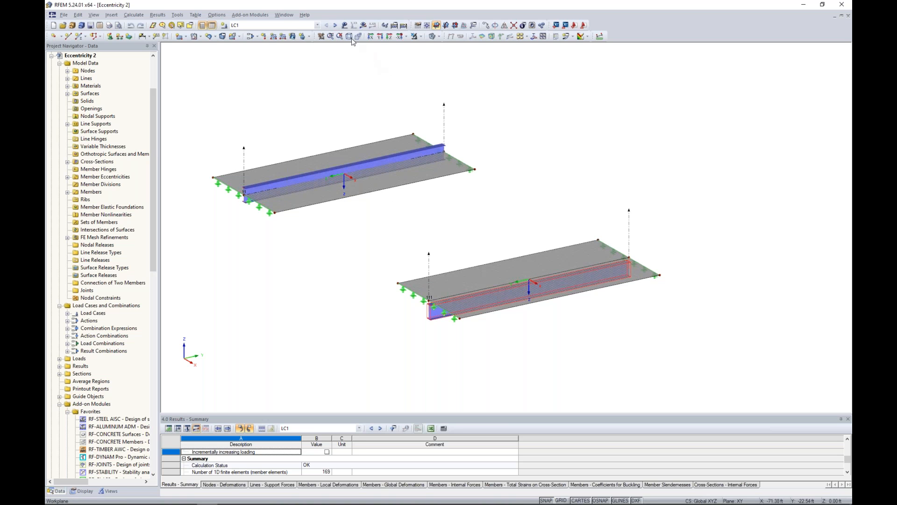
left_click(345, 25)
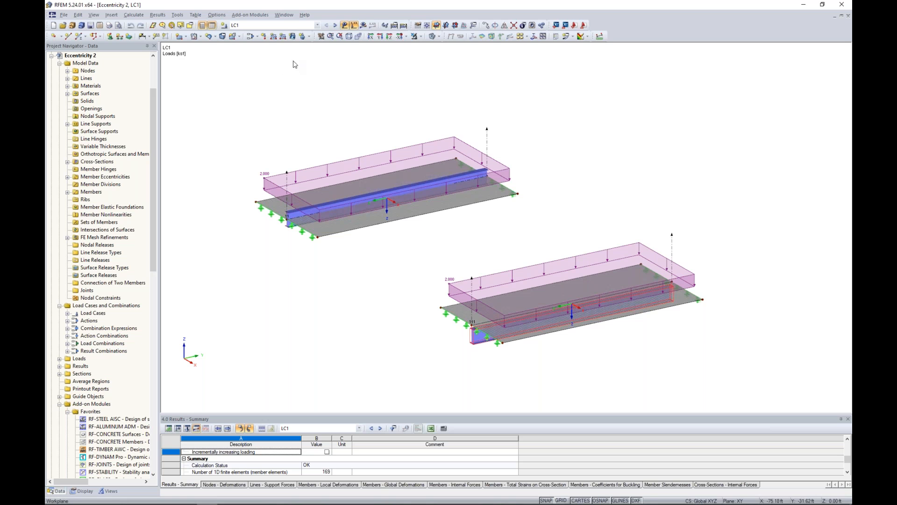
left_click(363, 25)
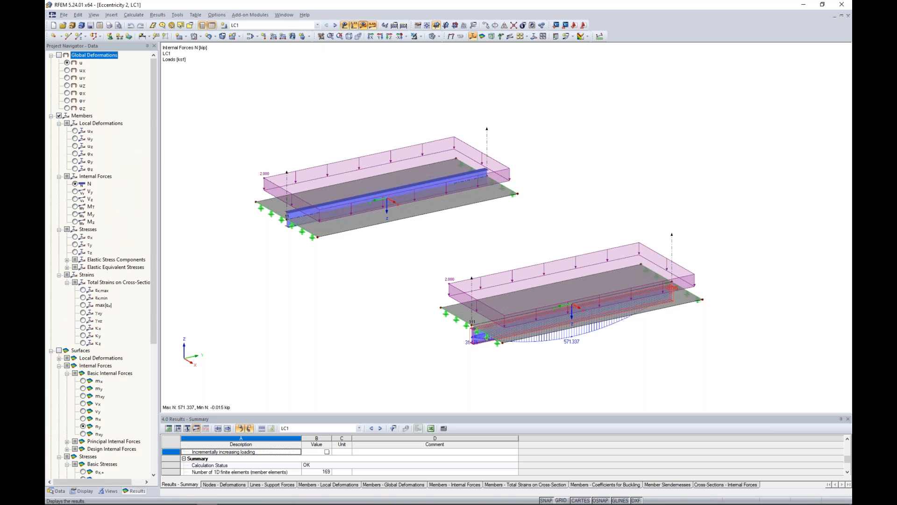
left_click(59, 55)
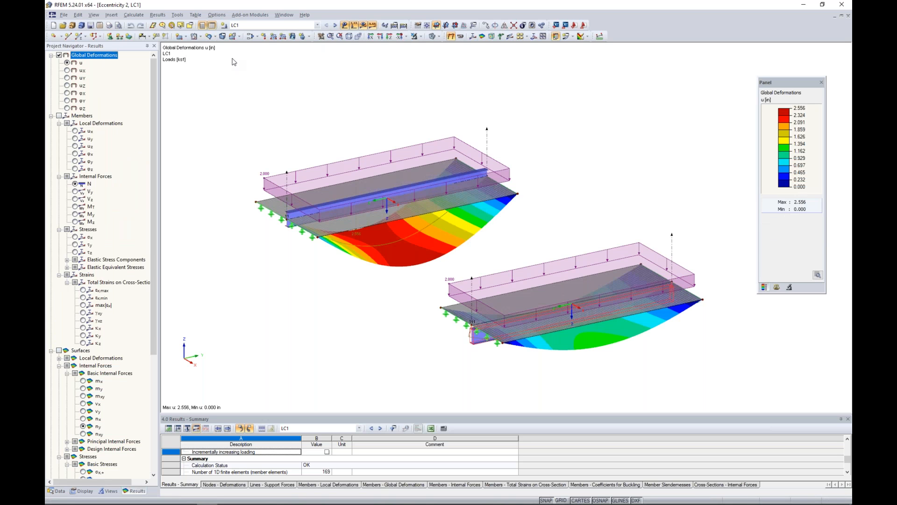
- Hide the loads and show the section diagrams to compare the deflections along the two slab beams
left_click(354, 25)
scroll(96, 426, "down", 7)
left_click(59, 433)
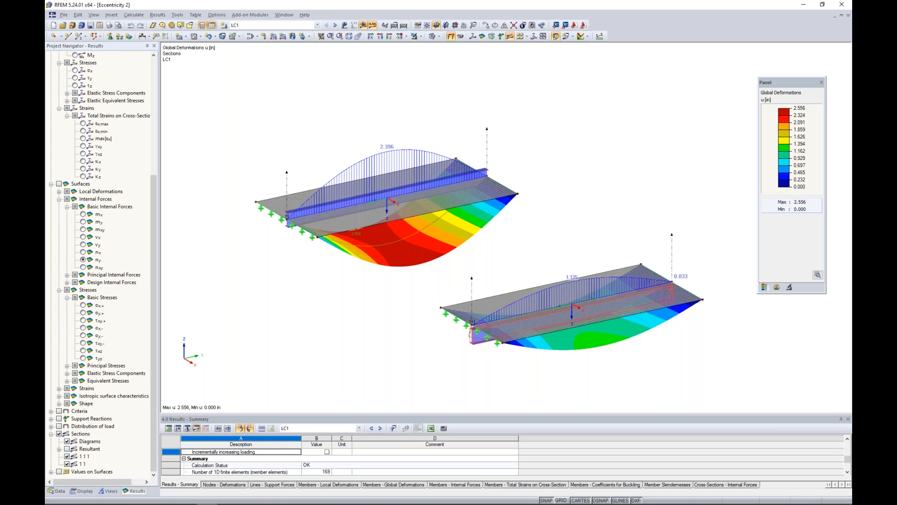
middle_click_drag(569, 255, 563, 231, "ctrl")
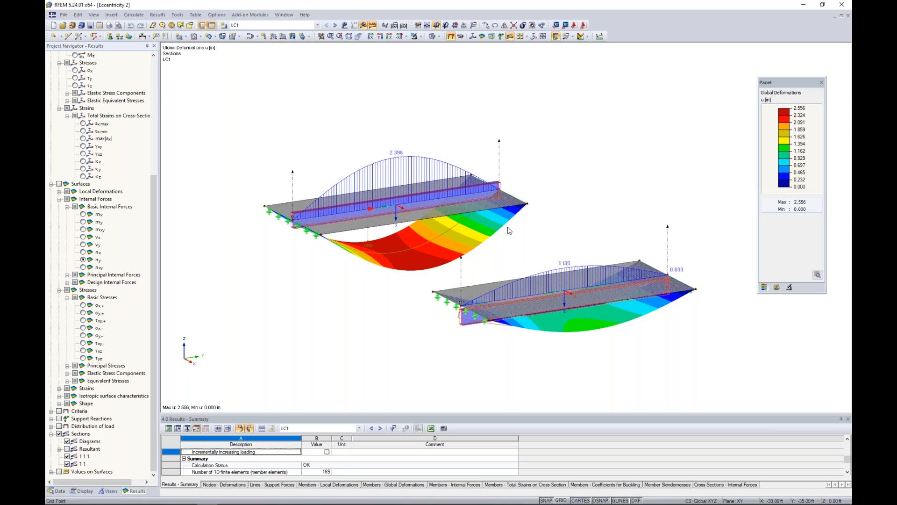
middle_click_drag(593, 348, 572, 346, "ctrl")
middle_click_drag(573, 186, 621, 182)
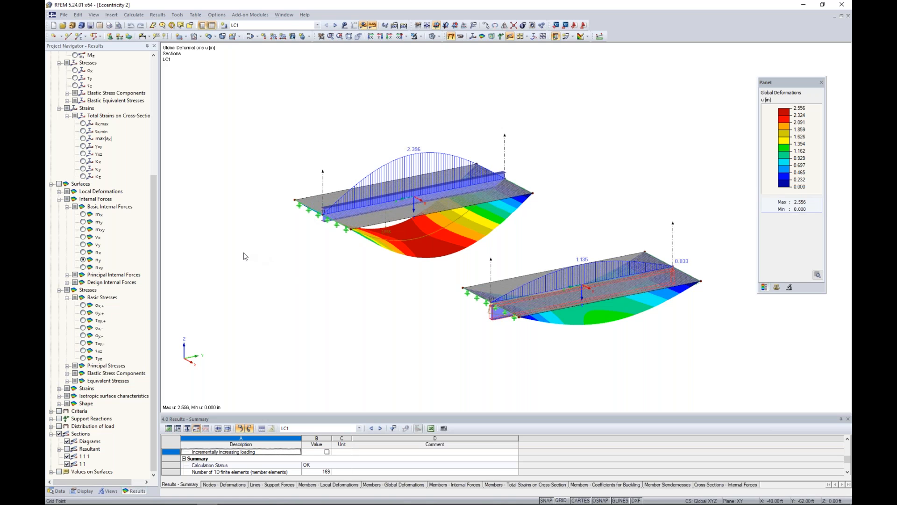
- Show the basic internal force ny on both slab surfaces and check the isoband scale settings without applying changes
left_click(59, 184)
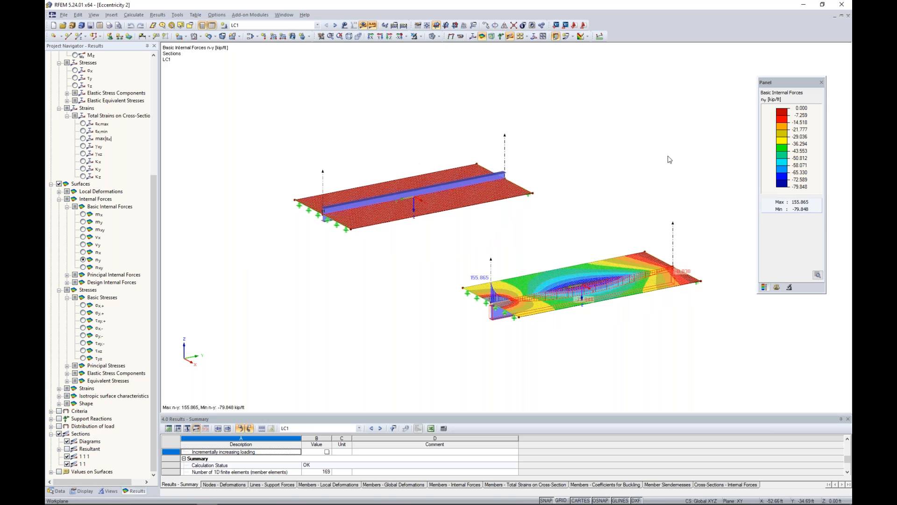
double_click(787, 114)
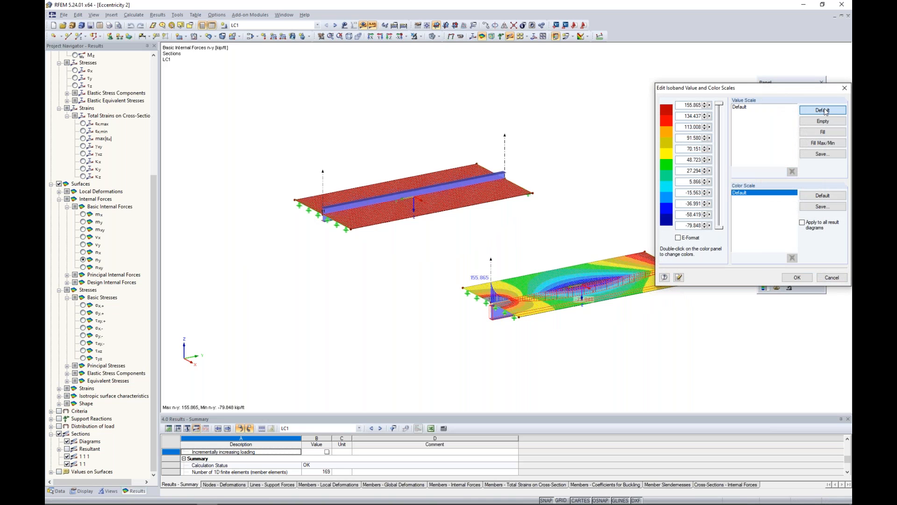
left_click(844, 88)
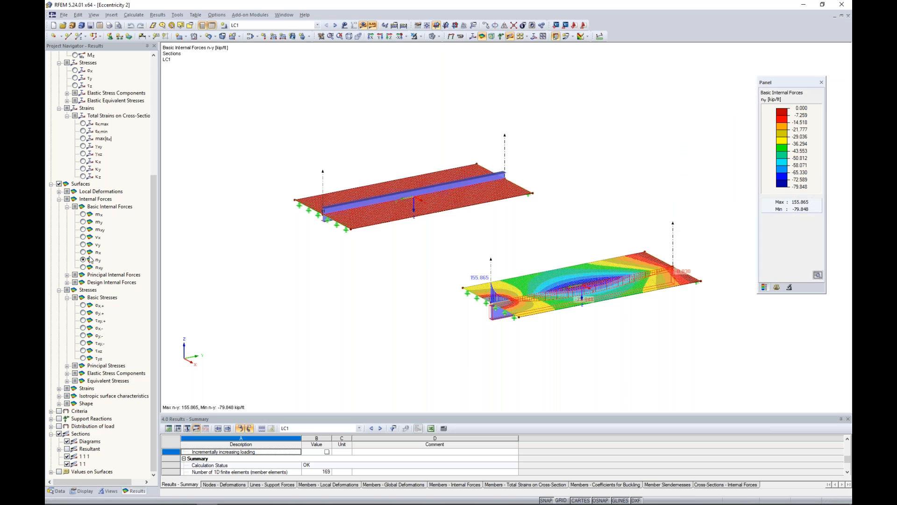
scroll(419, 257, "up", 2)
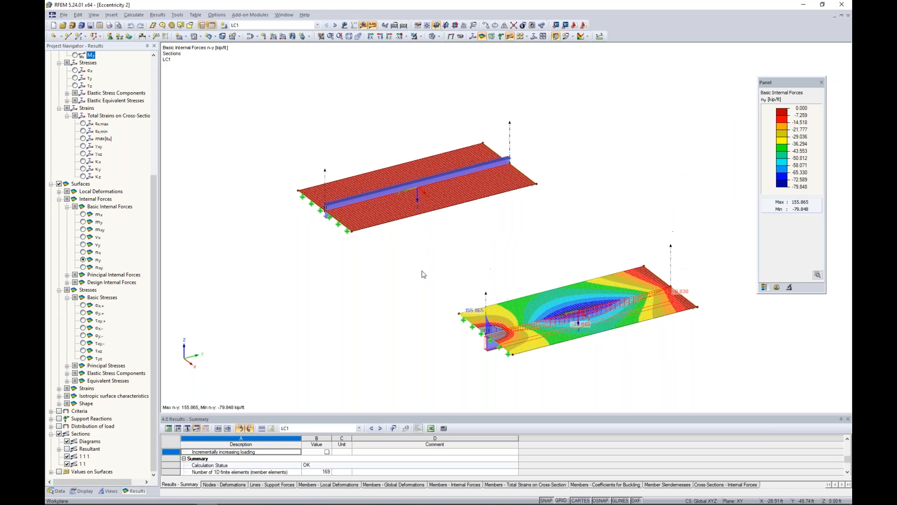
scroll(391, 222, "up", 2)
scroll(390, 223, "up", 1)
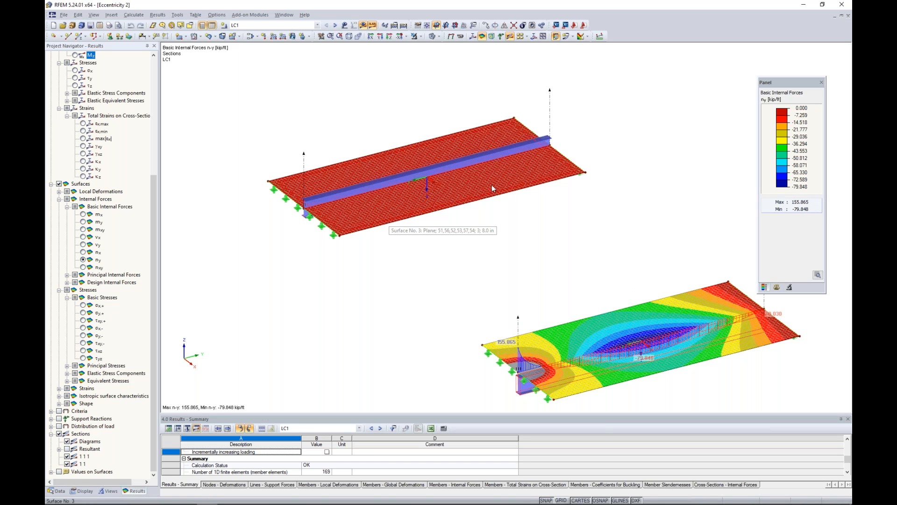
- Isolate the rear slab surface in visibility mode and examine its ny axial force
double_click(416, 208)
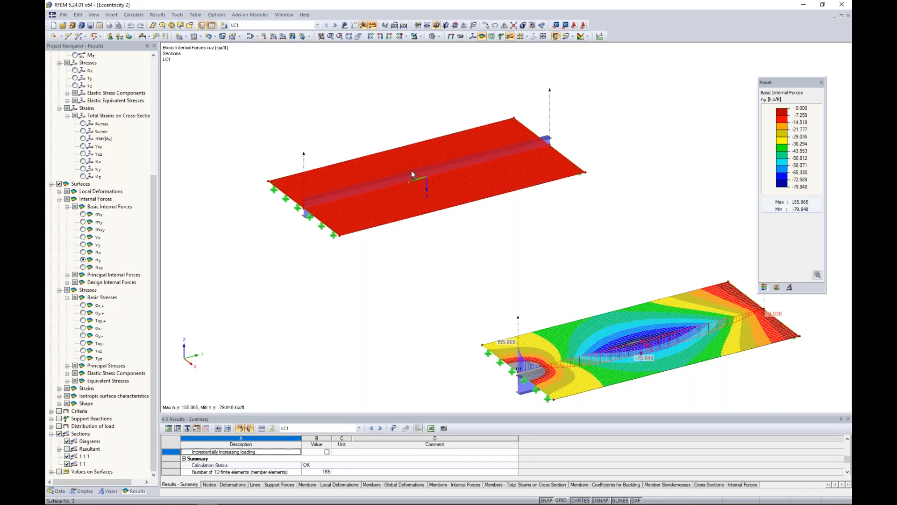
left_click(415, 36)
left_click(449, 44)
key("Escape")
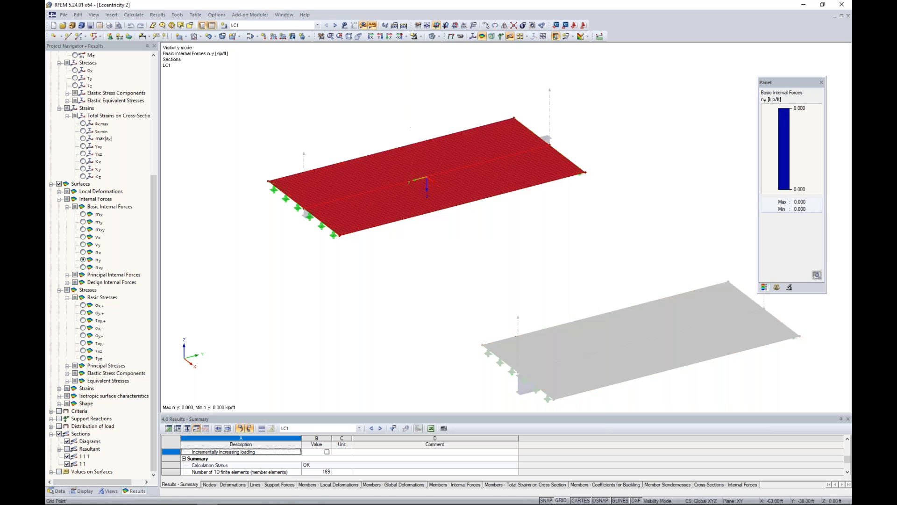
middle_click_drag(392, 118, 444, 136)
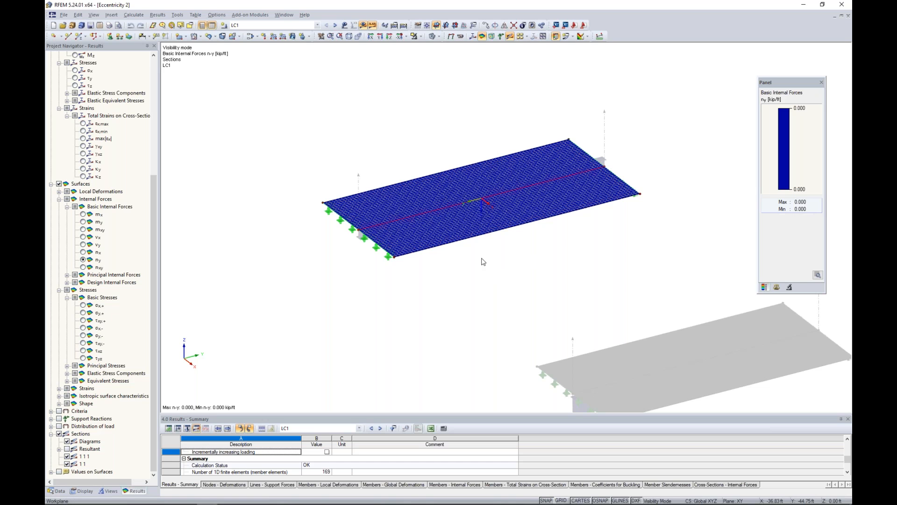
- Cancel the rear slab's visibility mode and isolate the front slab surface instead
left_click(420, 36)
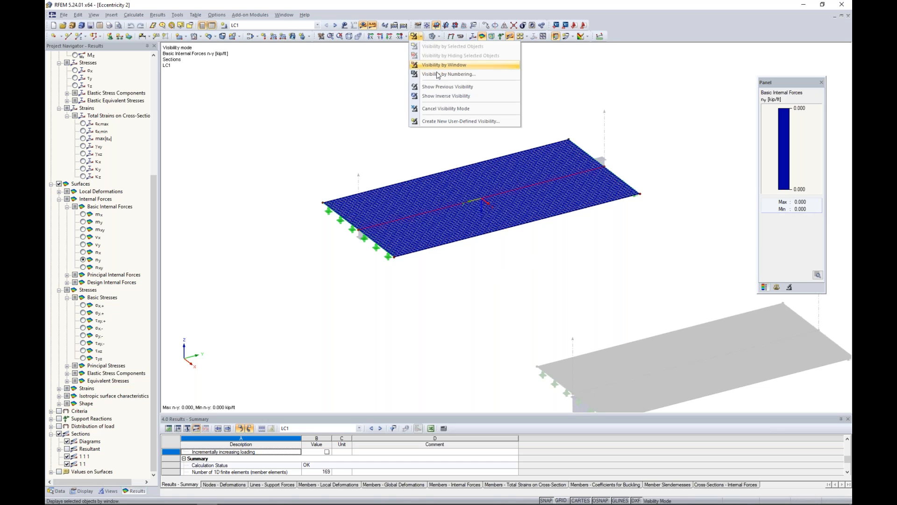
left_click(440, 109)
middle_click_drag(579, 260, 450, 194)
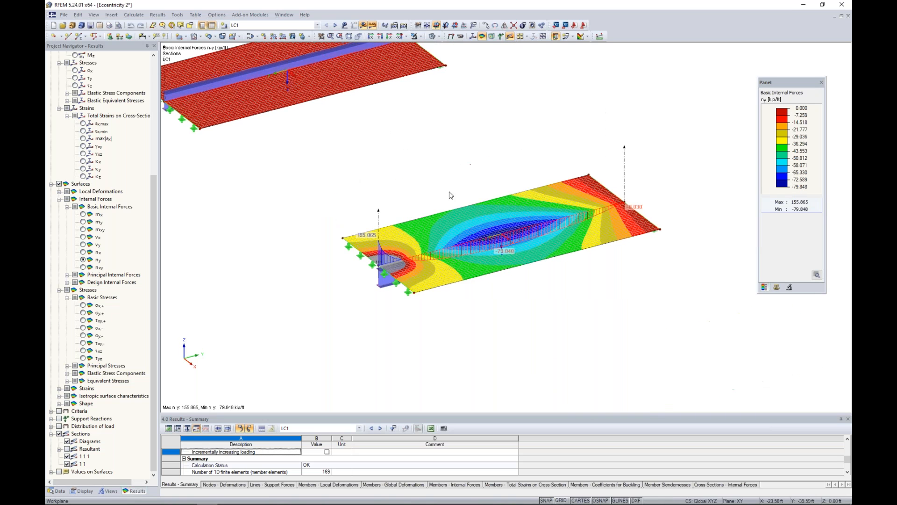
left_click(465, 211)
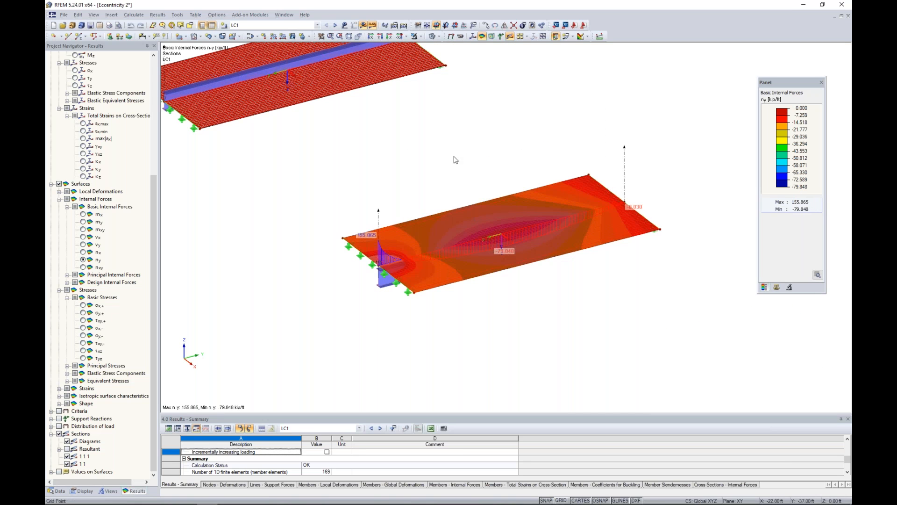
left_click(421, 37)
left_click(448, 46)
left_click(606, 117)
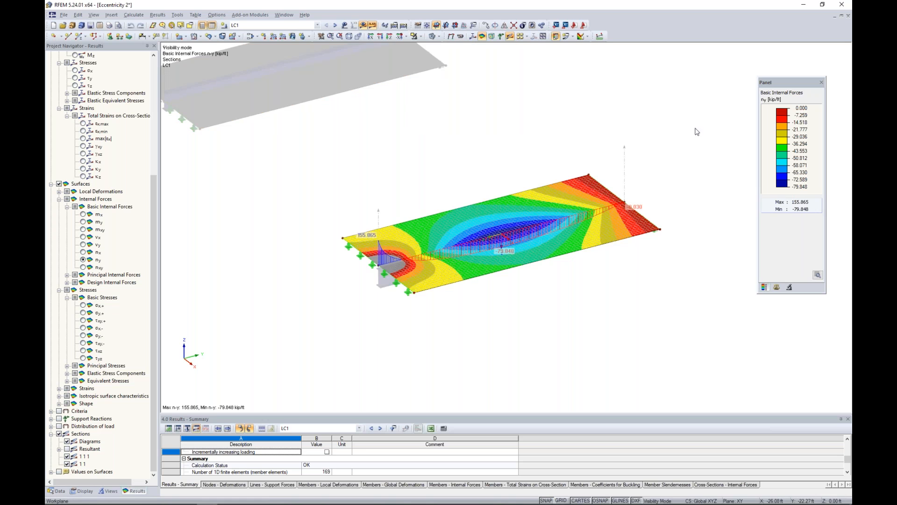
- Reset the isoband value scale to default and examine the front slab's ny distribution around the beam-end support
left_click(817, 275)
left_click(814, 109)
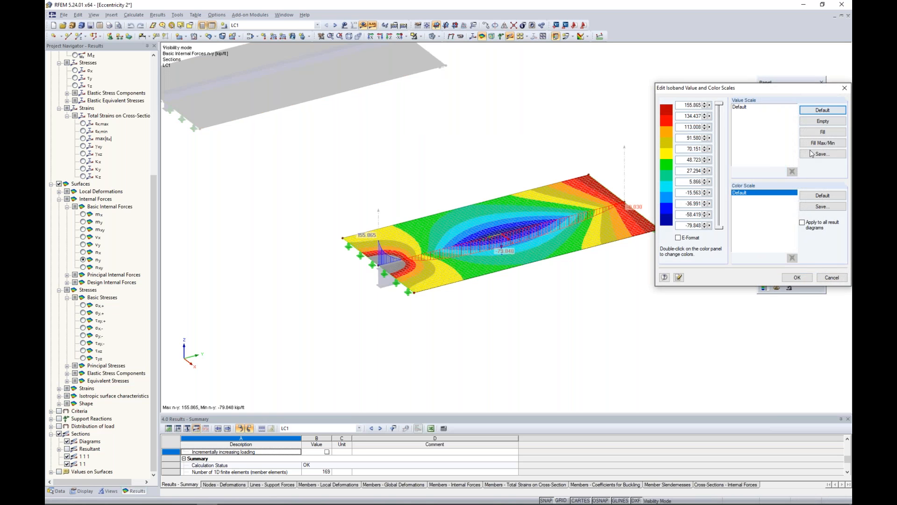
left_click(803, 277)
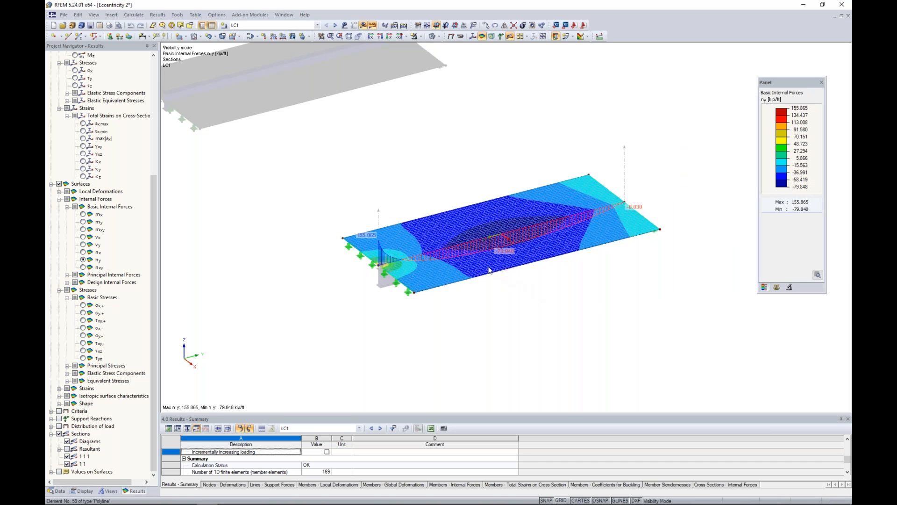
scroll(487, 265, "up", 3)
middle_click_drag(537, 315, 521, 243, "ctrl")
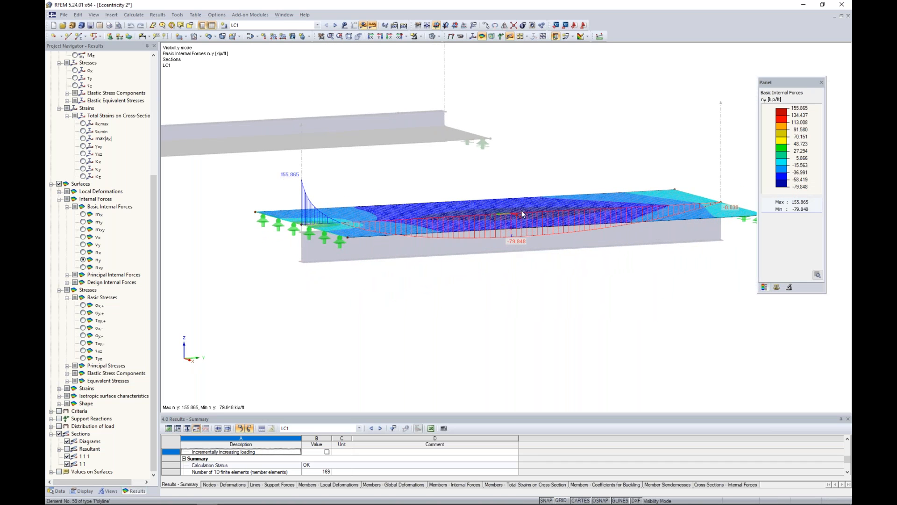
middle_click_drag(512, 251, 615, 239, "ctrl")
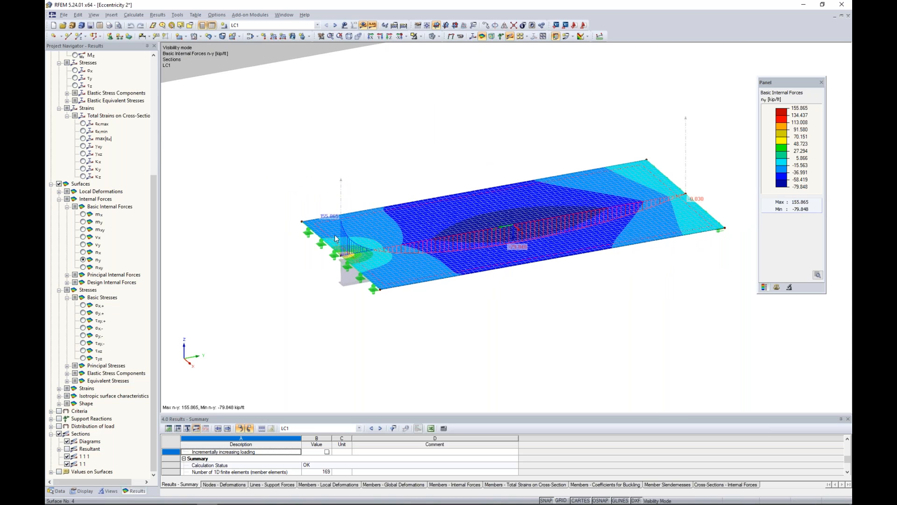
scroll(327, 248, "up", 3)
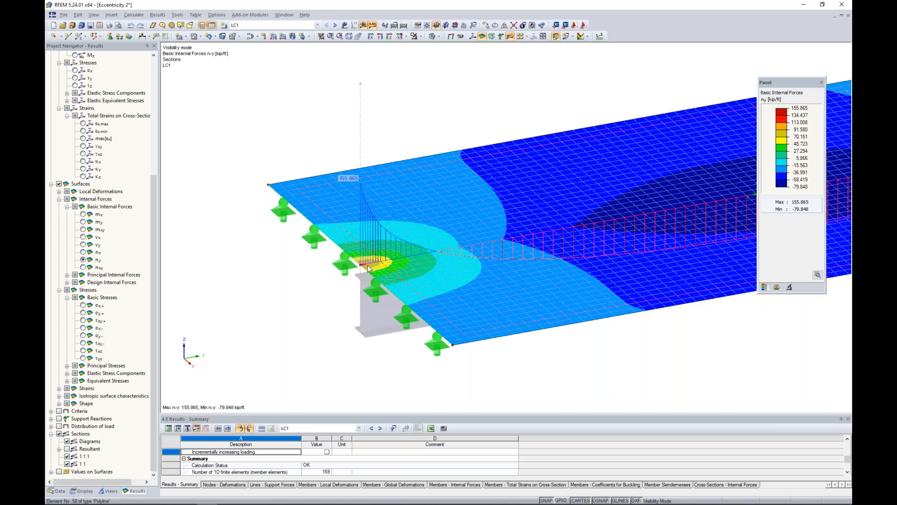
- Clear the isoband values, refill the scale from 0.000 to -79.848 kip/ft and apply it to the front slab
double_click(782, 116)
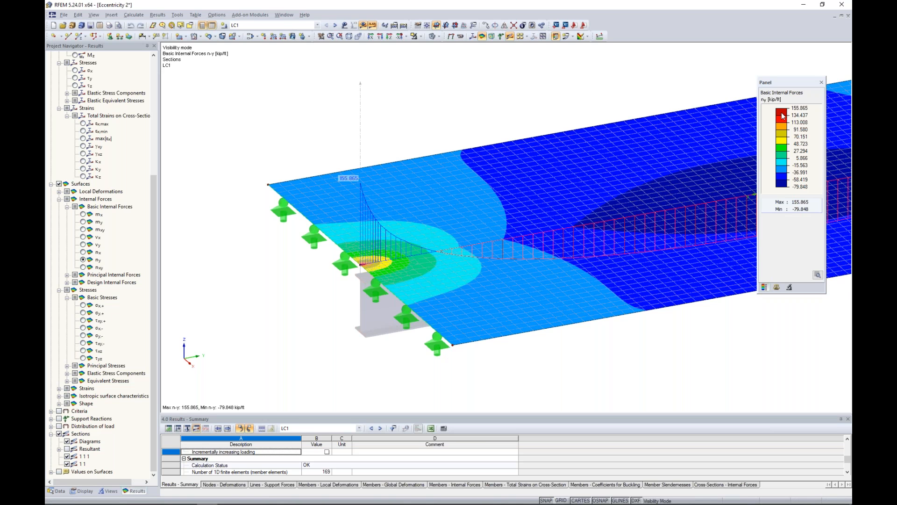
left_click(823, 121)
left_click(823, 132)
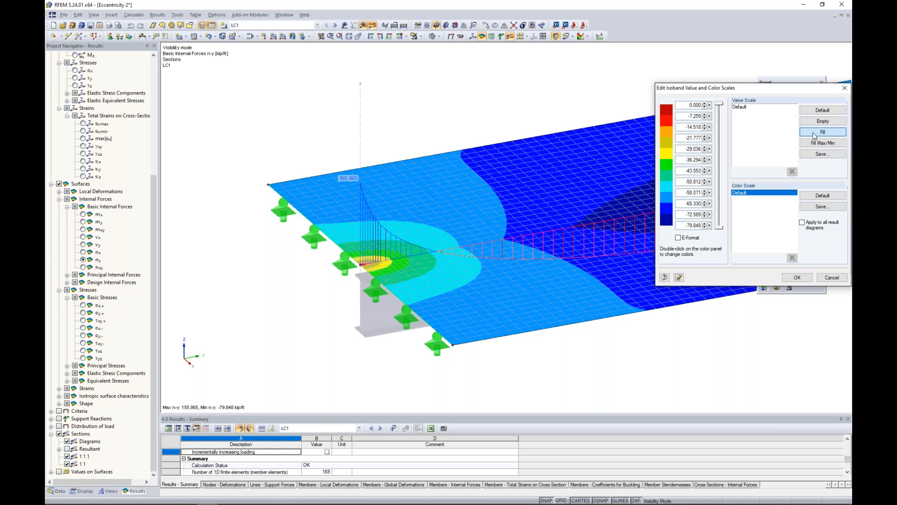
left_click(796, 278)
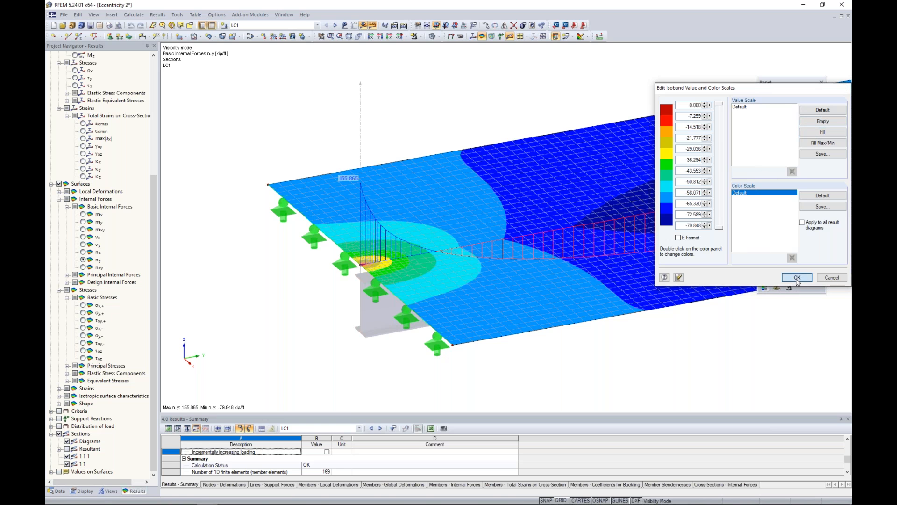
scroll(644, 338, "down", 2)
scroll(644, 338, "down", 2)
middle_click_drag(644, 338, 478, 297)
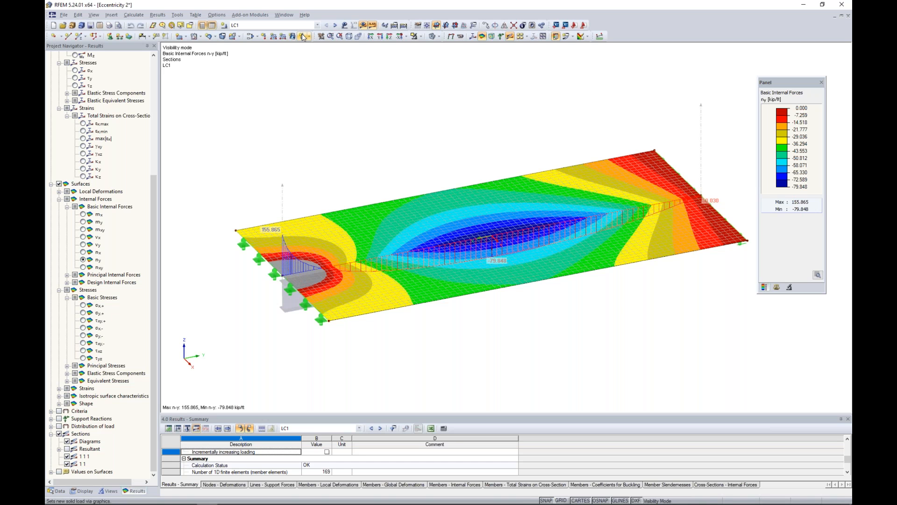
- Replace the surface results with member axial forces N, cancel the visibility mode and hide the section results
left_click(59, 184)
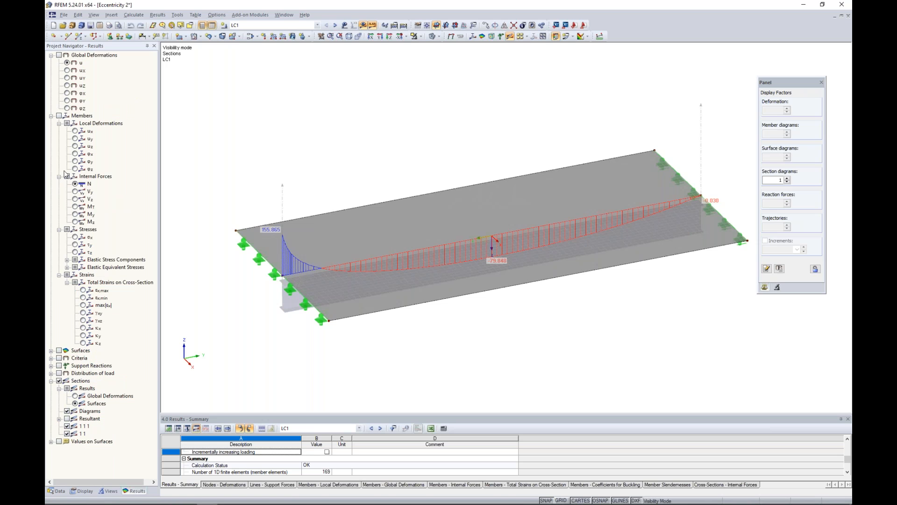
left_click(75, 184)
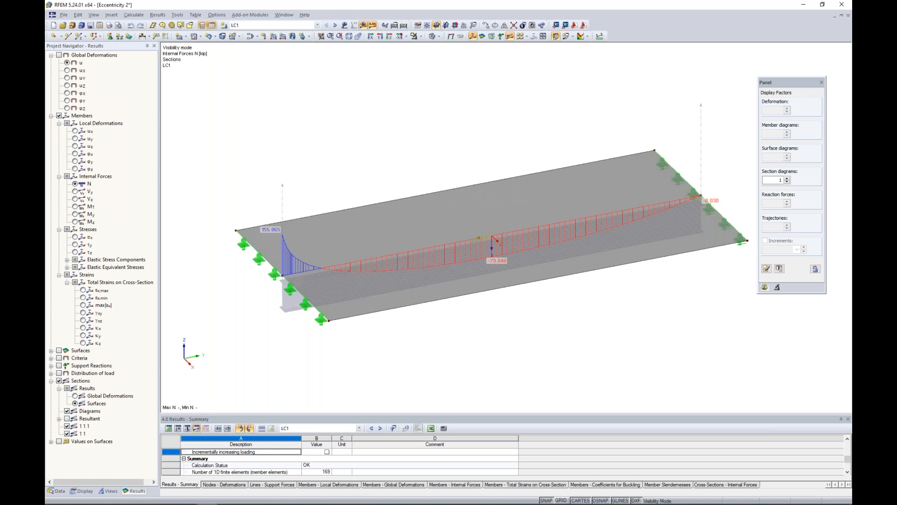
left_click(422, 37)
left_click(436, 108)
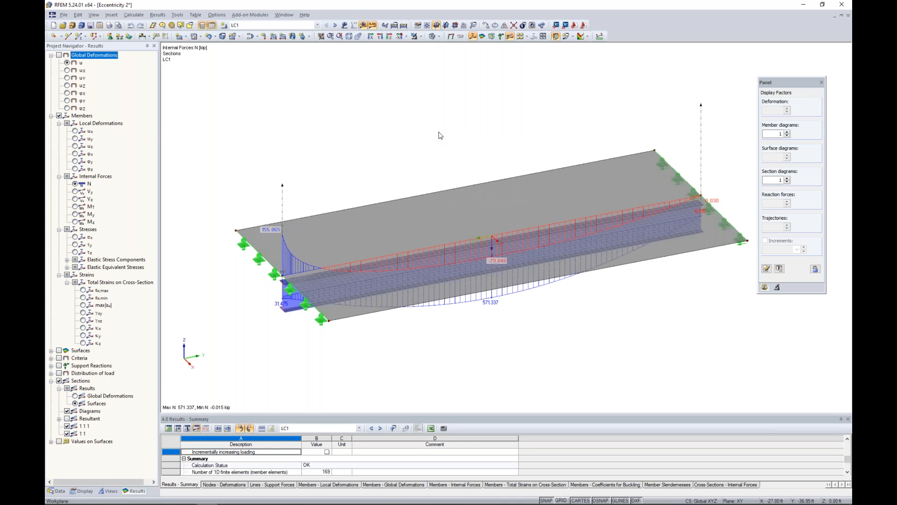
left_click(59, 381)
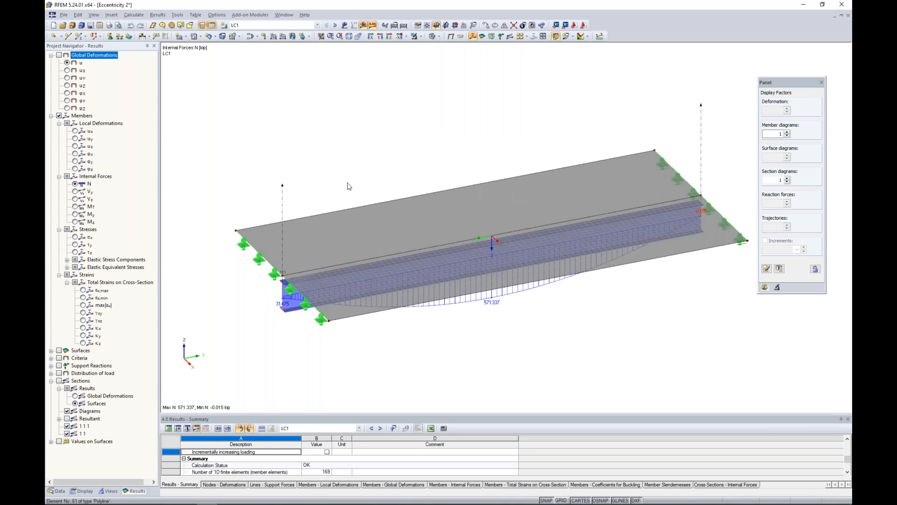
- Compare the axial force N diagrams of the concentric and eccentric slab beams from several viewing angles
scroll(426, 150, "down", 1)
middle_click_drag(411, 167, 505, 248)
middle_click_drag(384, 173, 486, 288)
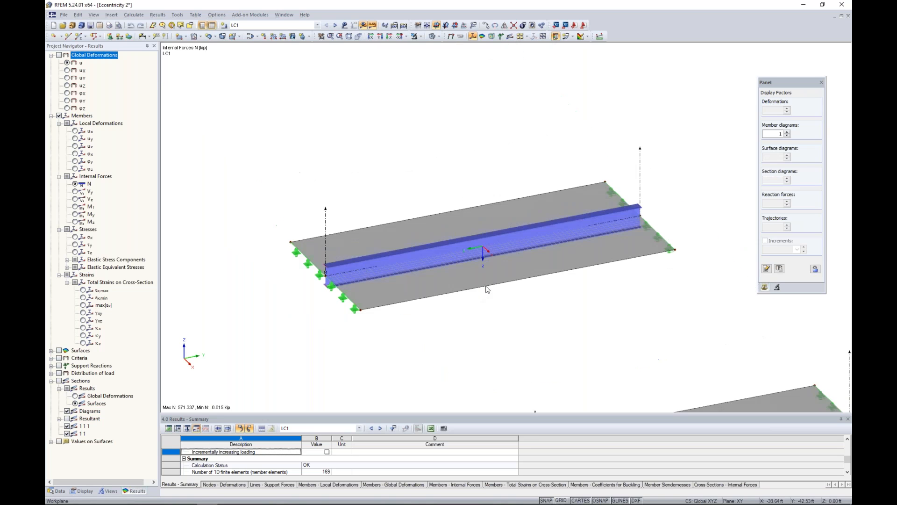
scroll(448, 256, "up", 3)
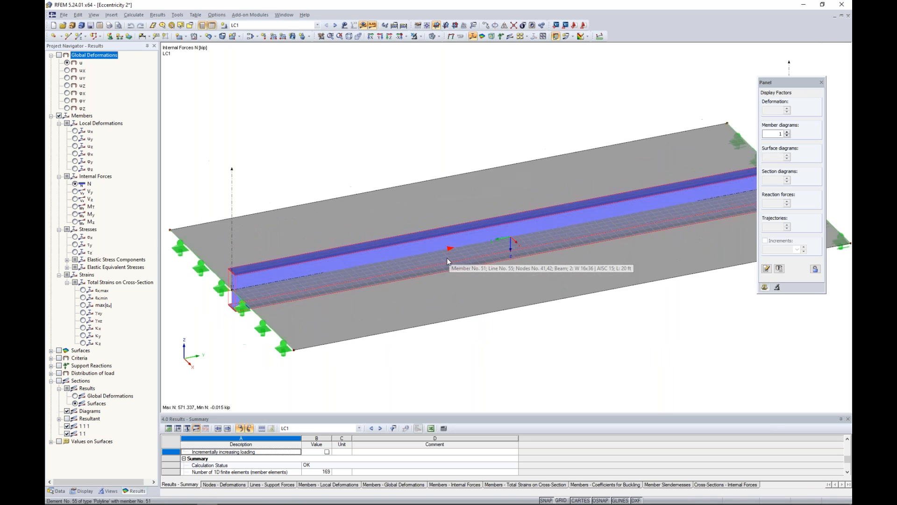
scroll(447, 257, "down", 2)
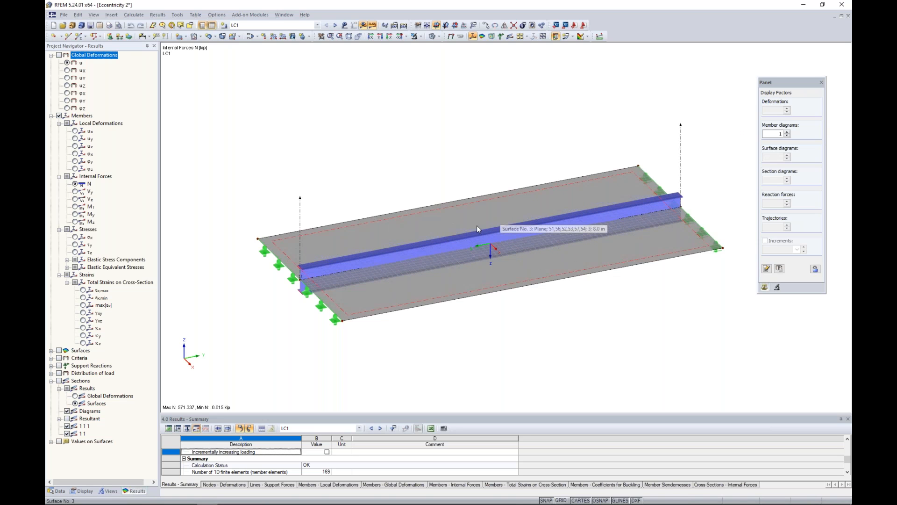
mouse_move(512, 264)
middle_mouse_down()
mouse_move(584, 315)
mouse_move(503, 220)
mouse_move(529, 271)
mouse_move(489, 217)
mouse_move(527, 307)
mouse_move(401, 275)
middle_mouse_up()
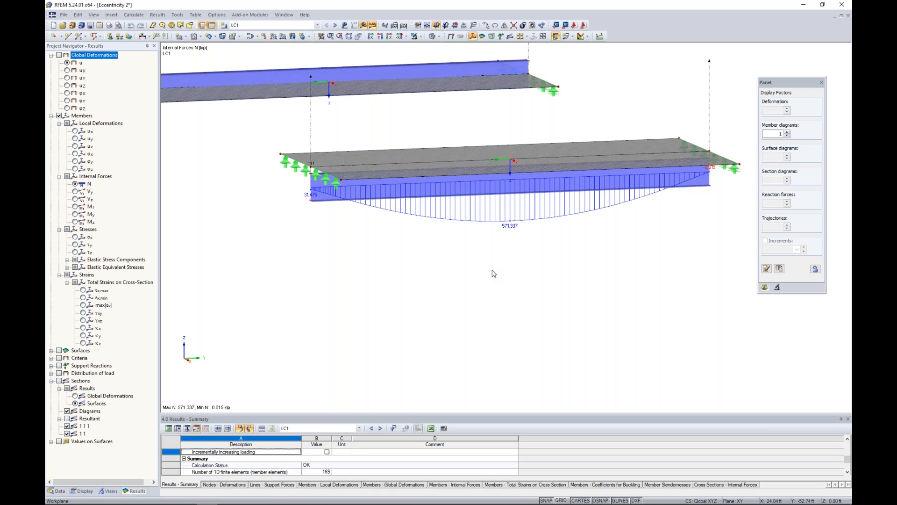
middle_click_drag(459, 266, 484, 306, "ctrl")
scroll(485, 307, "down", 3)
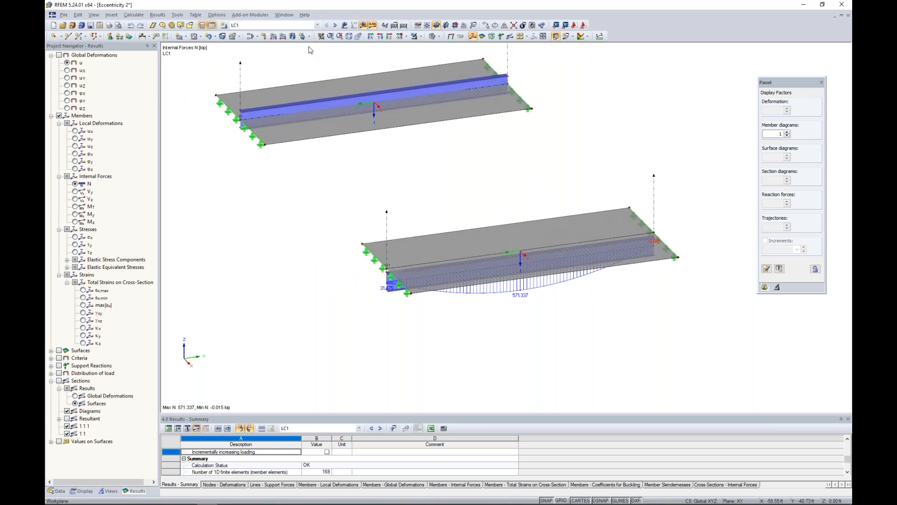
- Switch to the open Line Release 1 model and bring its floor structure into a close view
left_click(284, 15)
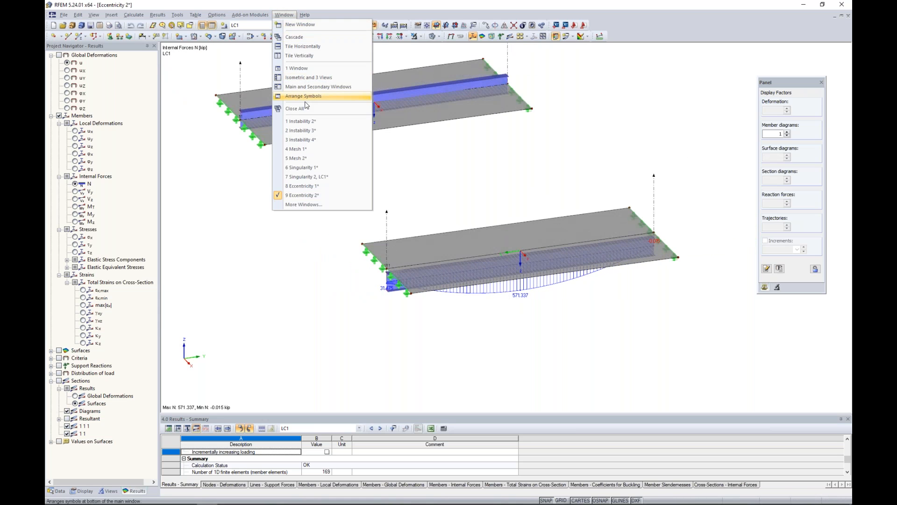
left_click(304, 204)
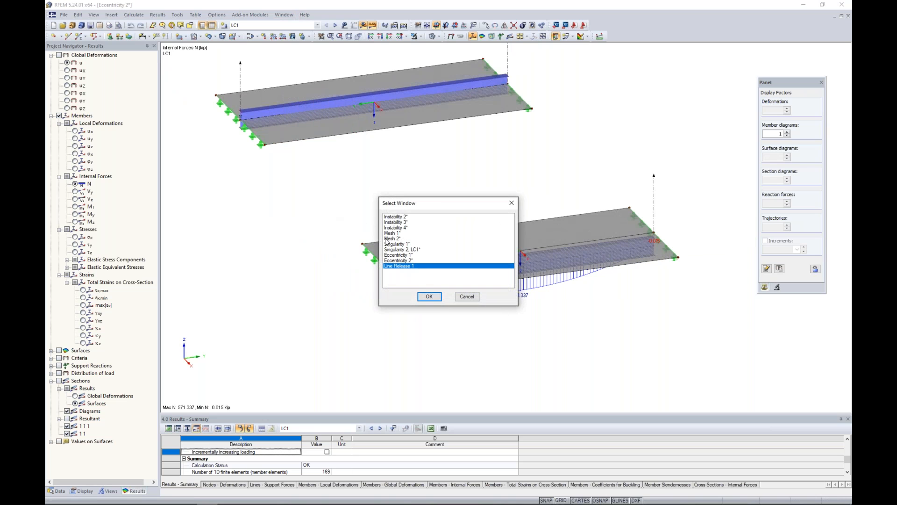
left_click(428, 296)
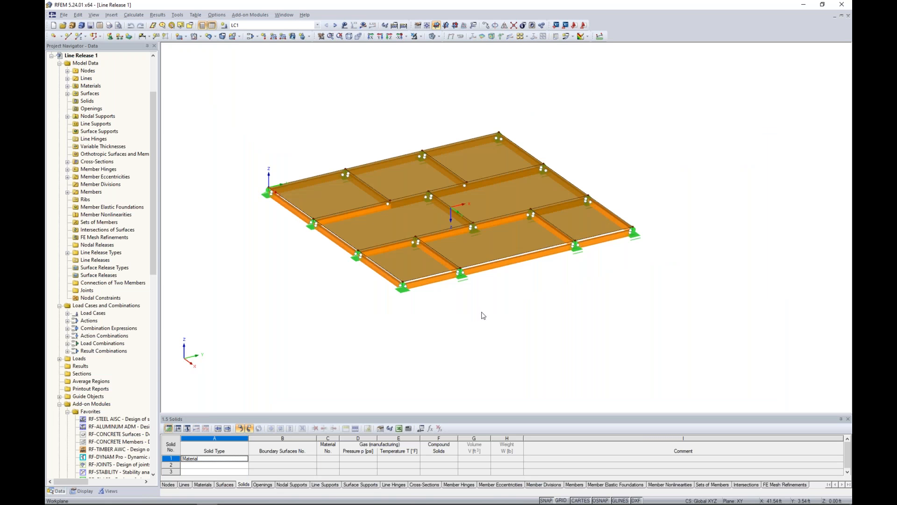
middle_click_drag(518, 291, 530, 308)
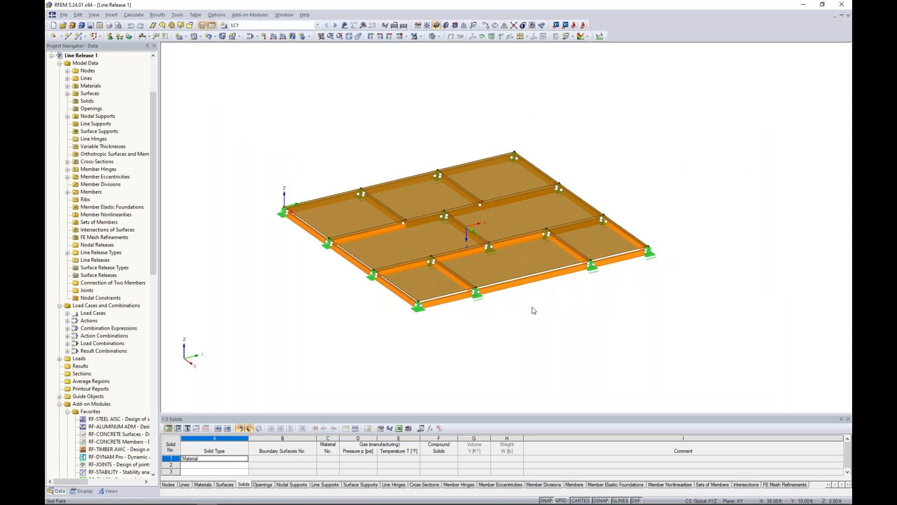
scroll(524, 298, "up", 2)
scroll(557, 322, "up", 1)
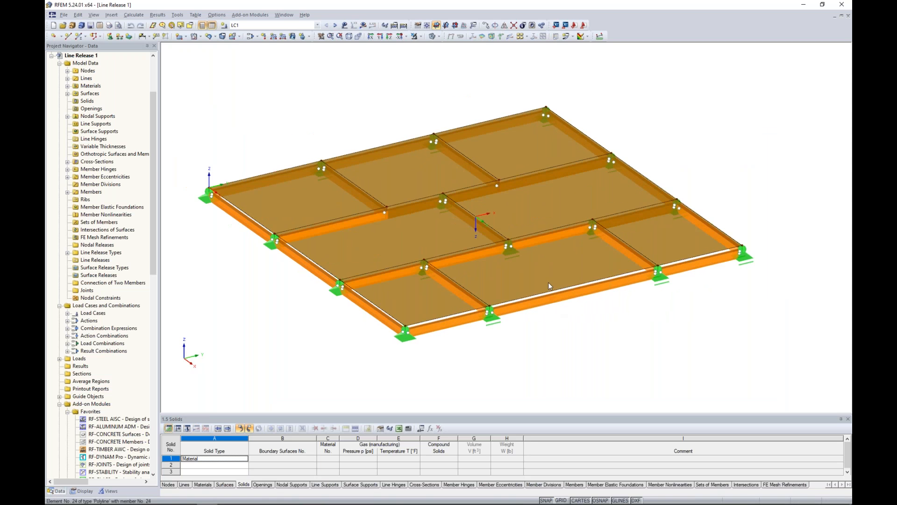
- Review the floor surface's stiffness type, material and thickness, and leave its settings without editing
double_click(548, 281)
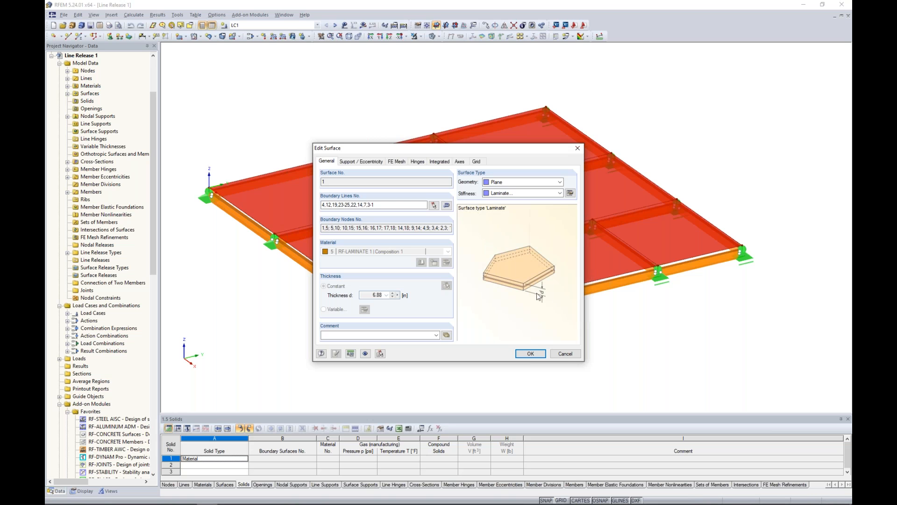
left_click(565, 354)
middle_click_drag(529, 340, 538, 312, "ctrl")
- Review the cross-section and end hinges of edge member No. 24, and leave its settings without editing
mouse_move(537, 299)
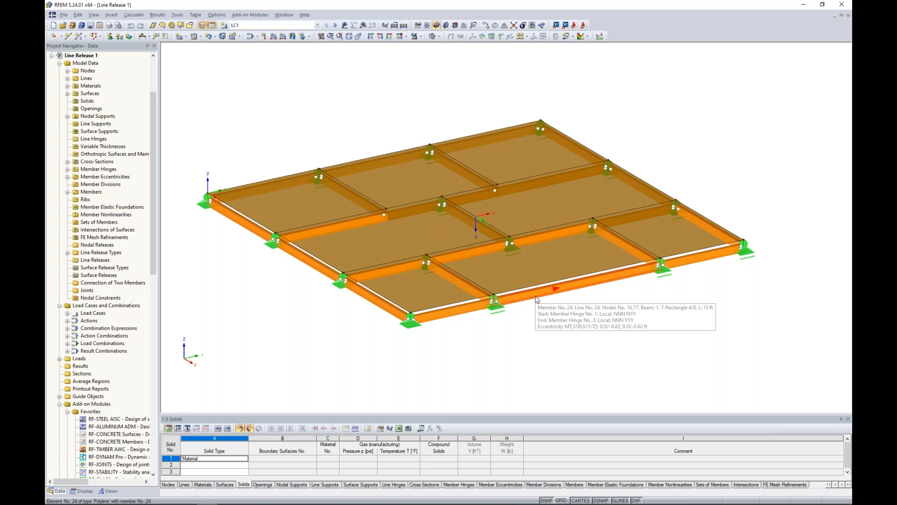
double_click(537, 299)
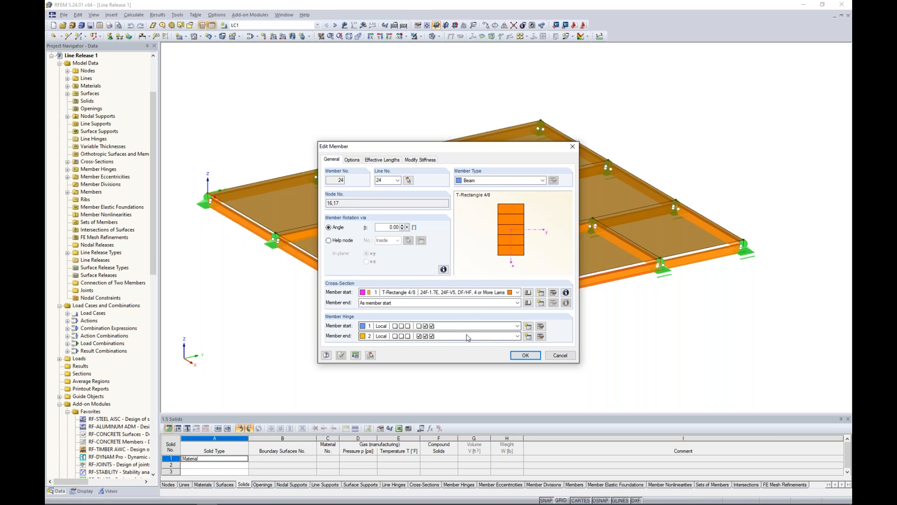
left_click(556, 358)
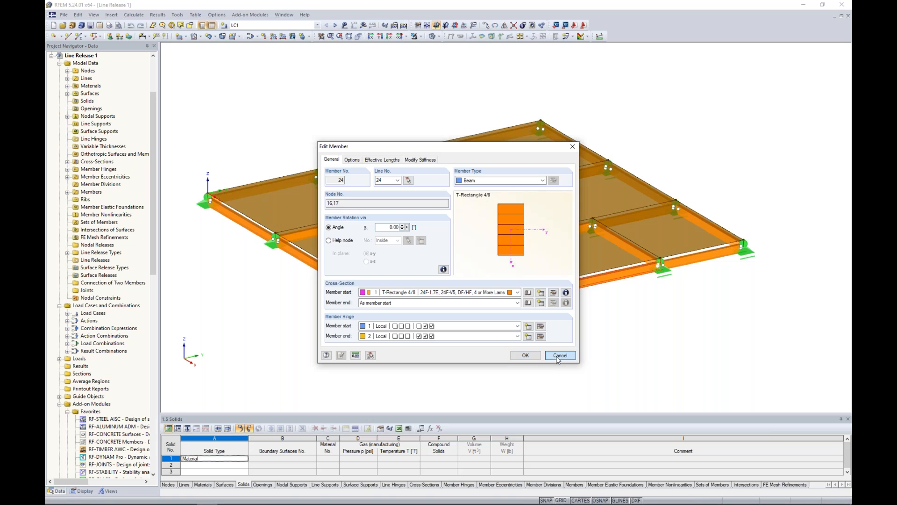
scroll(550, 360, "down", 2)
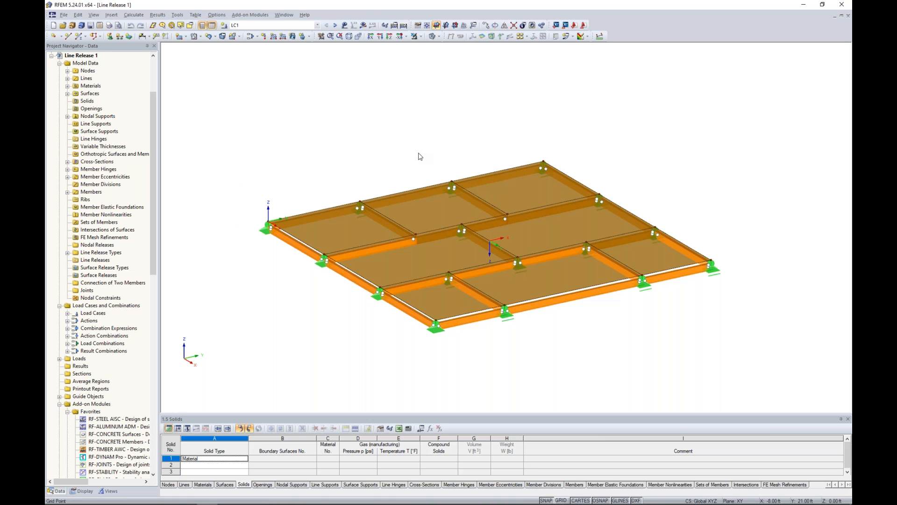
- Display the LC1 surface load, calculate the LC1 results and hide the loads again
left_click(345, 25)
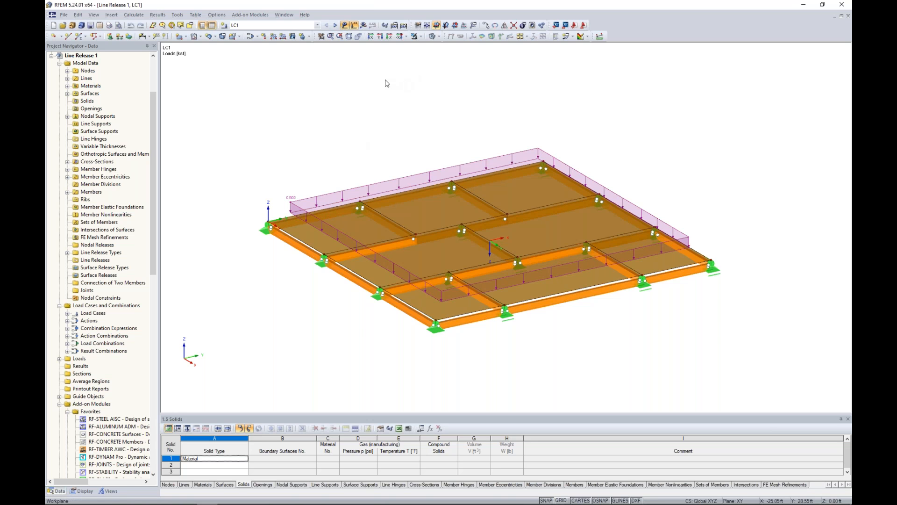
left_click(363, 24)
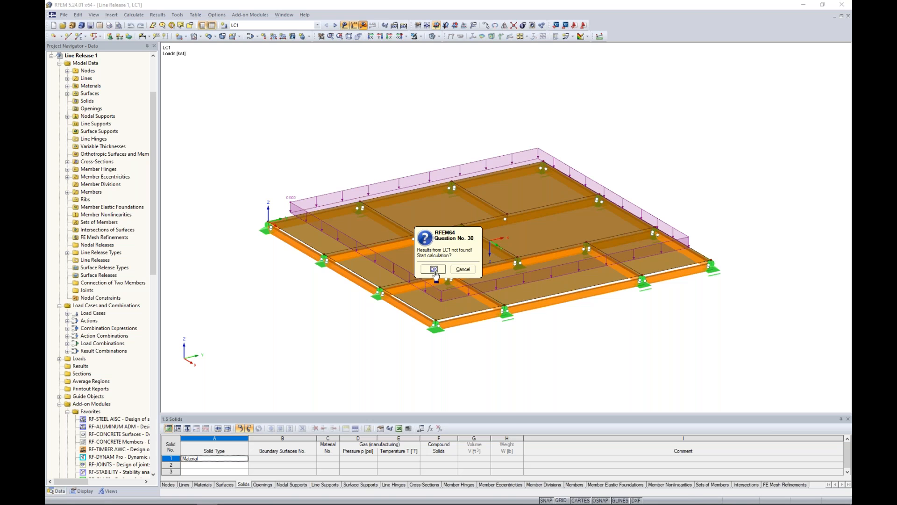
key("Return")
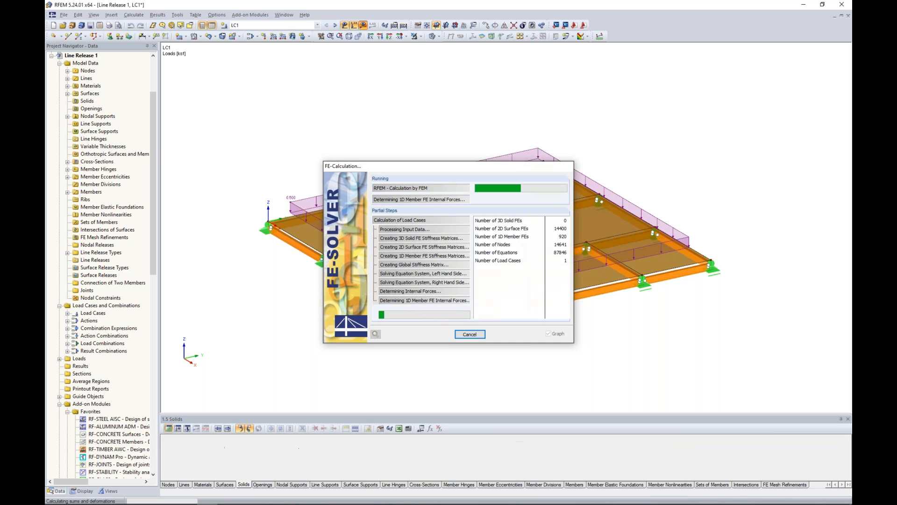
left_click(344, 25)
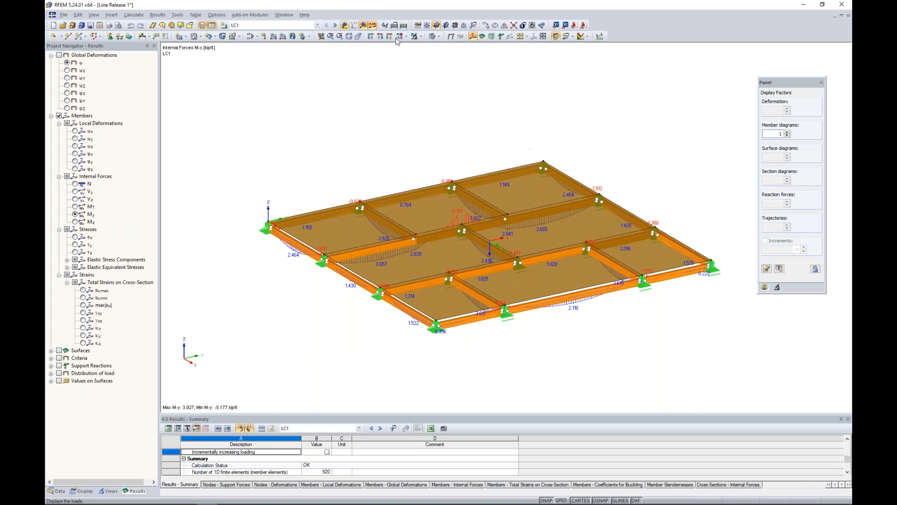
- Show the member torsional moments MT in wireframe and compare them with the solid rendering around the interior beams
left_click(434, 36)
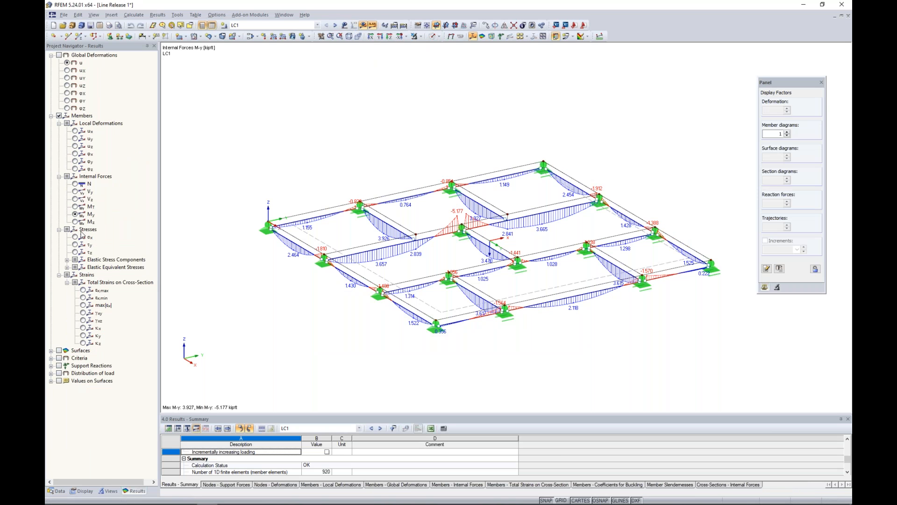
left_click(76, 206)
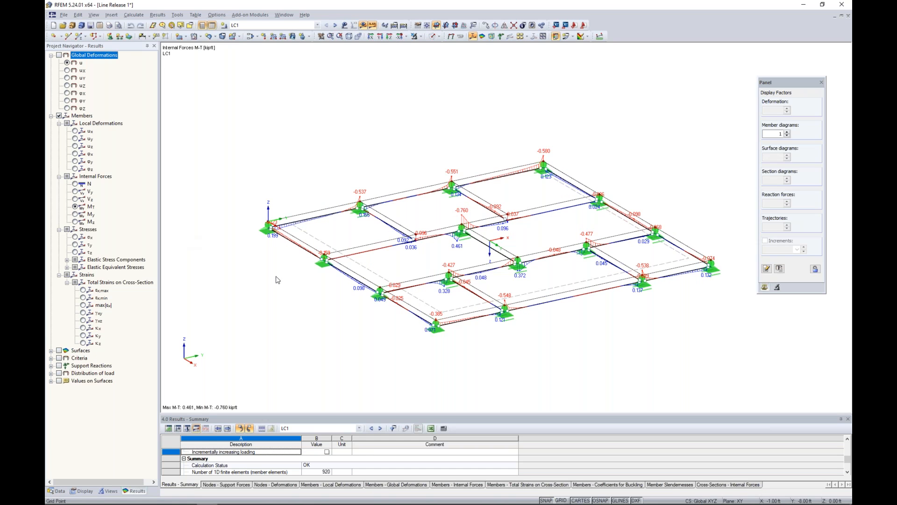
mouse_move(529, 347)
middle_mouse_down("ctrl")
mouse_move(504, 349)
mouse_move(534, 343)
middle_mouse_up("ctrl")
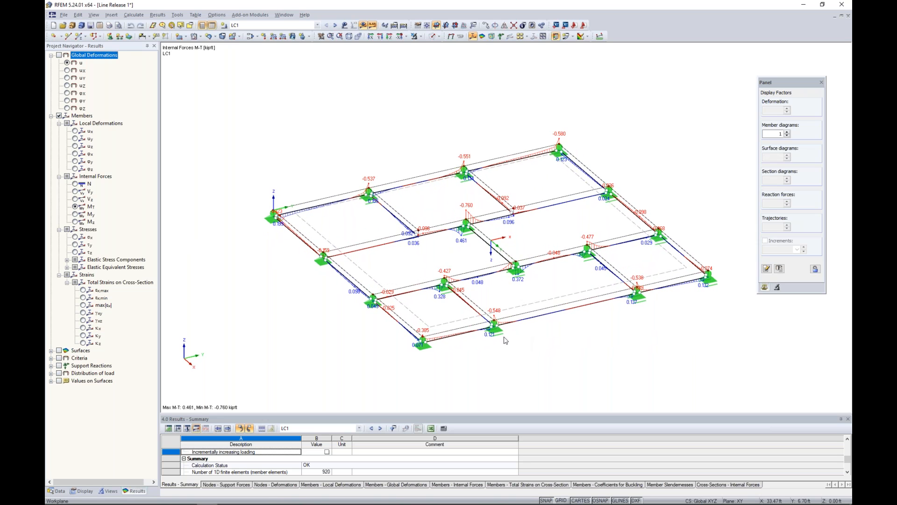
scroll(506, 341, "up", 3)
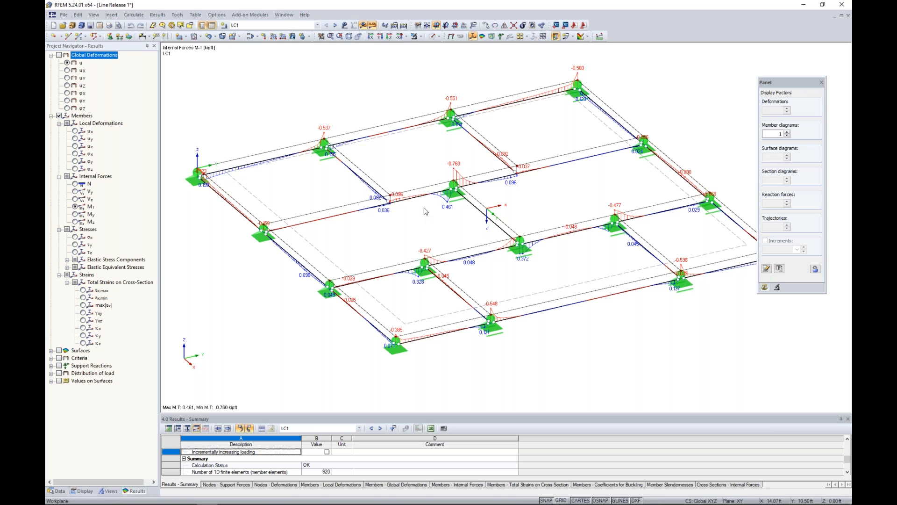
left_click(433, 37)
left_click(433, 36)
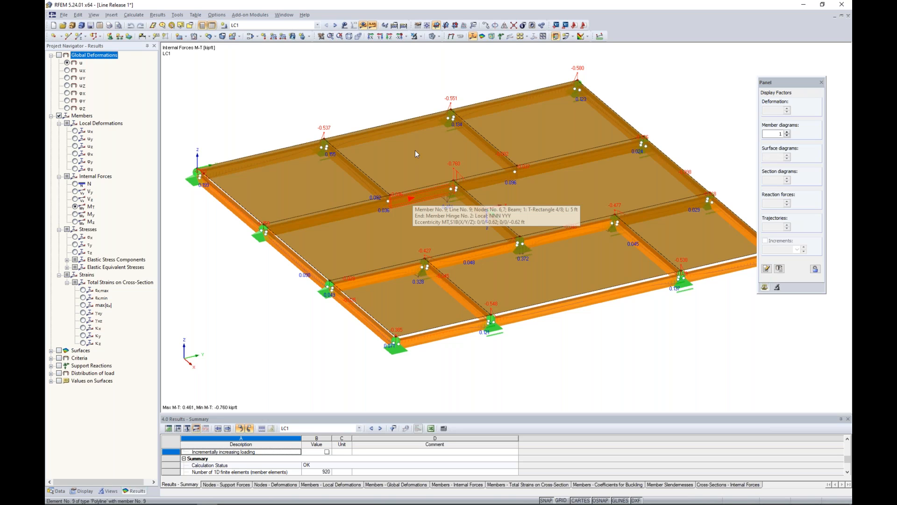
left_click(432, 36)
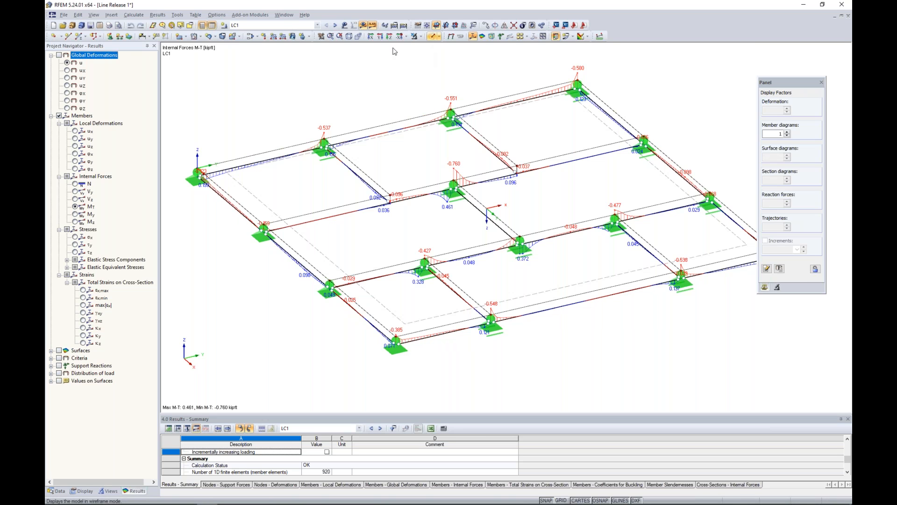
- Show the member bending moments My and return the floor model to solid rendering
left_click(75, 214)
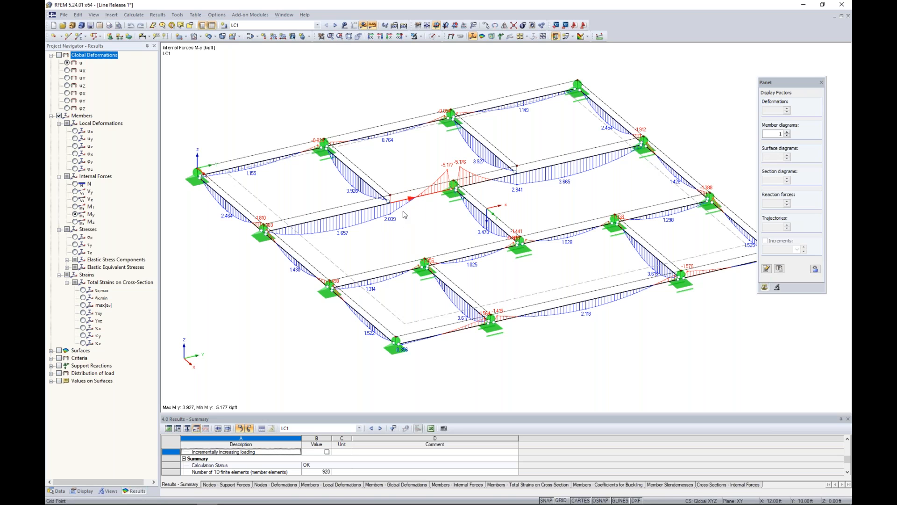
left_click(433, 36)
left_click(432, 36)
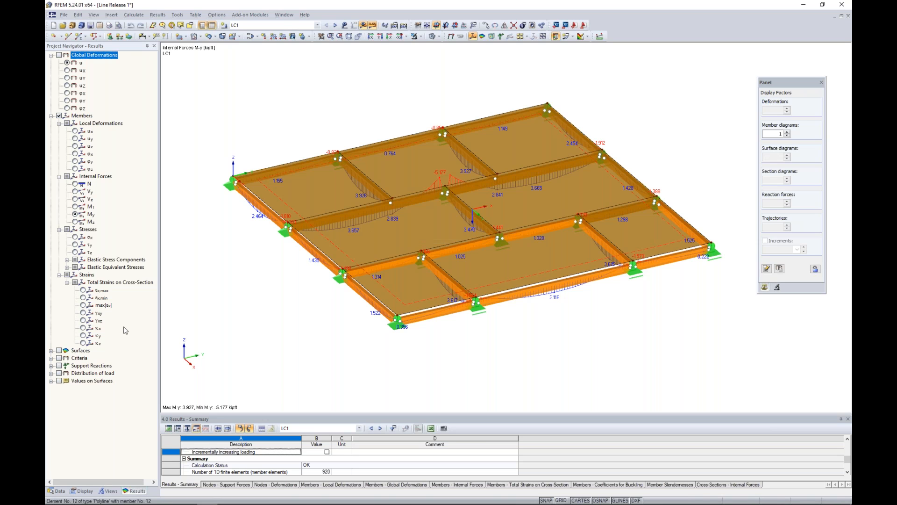
- Start a graphically assigned line release and create a new release type that frees rotation φx and translations ux and uy
left_click(58, 491)
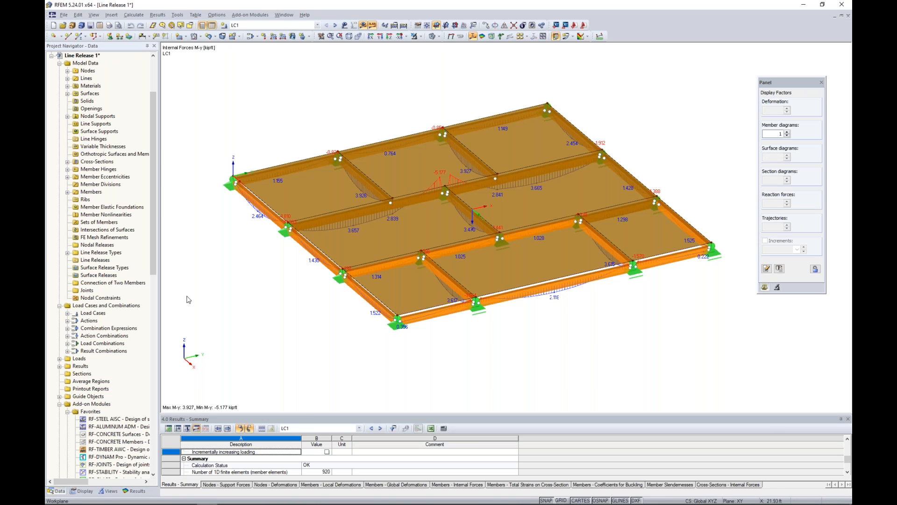
right_click(91, 261)
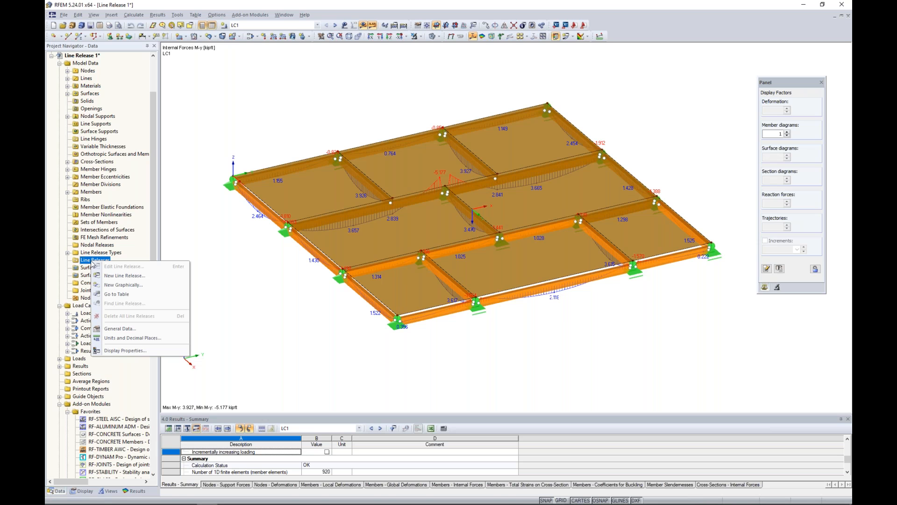
left_click(125, 285)
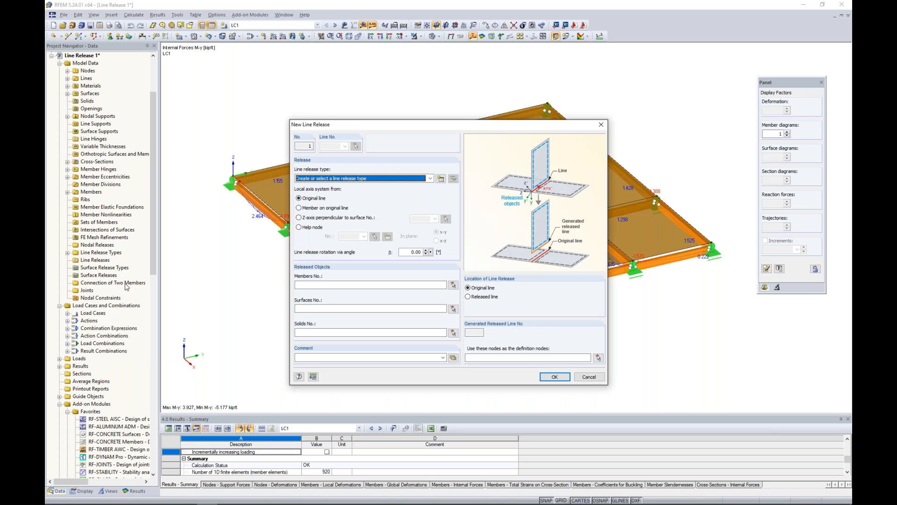
left_click(440, 179)
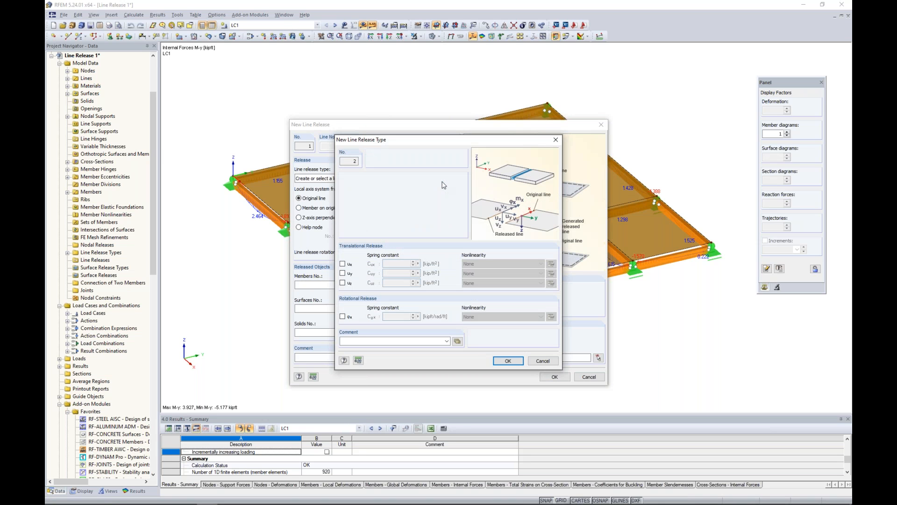
left_click(343, 317)
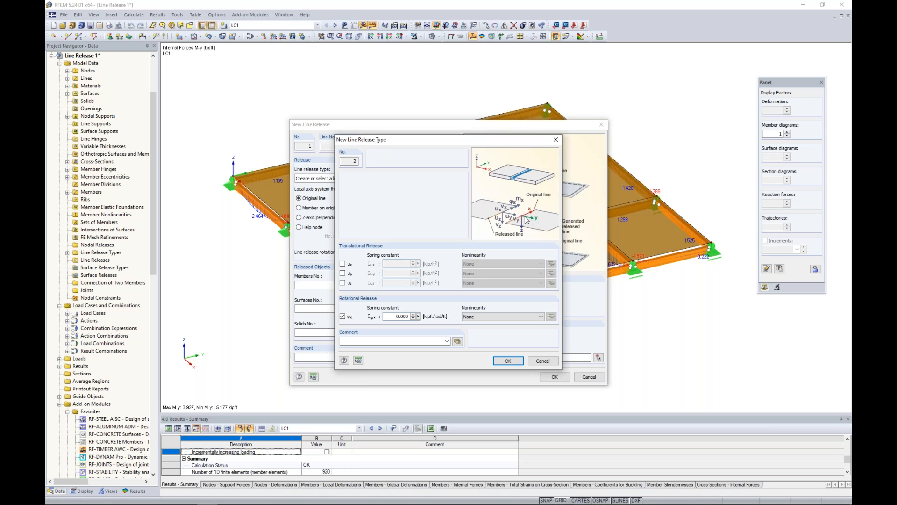
left_click(342, 263)
left_click(342, 273)
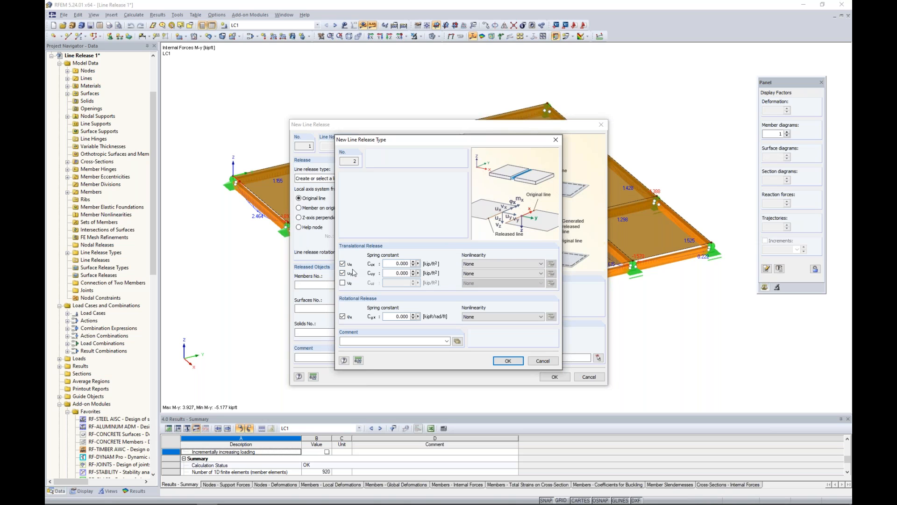
- Set the release type's translational spring constants for ux and uy to 10 kip/ft² each
left_click(396, 263)
type("10")
key("Tab")
key("Tab")
type("10")
key("Tab")
- Release uz with the nonlinearity Fixed if positive vz and a spring constant of 0.01 kip/ft², and accept the release type
left_click(343, 283)
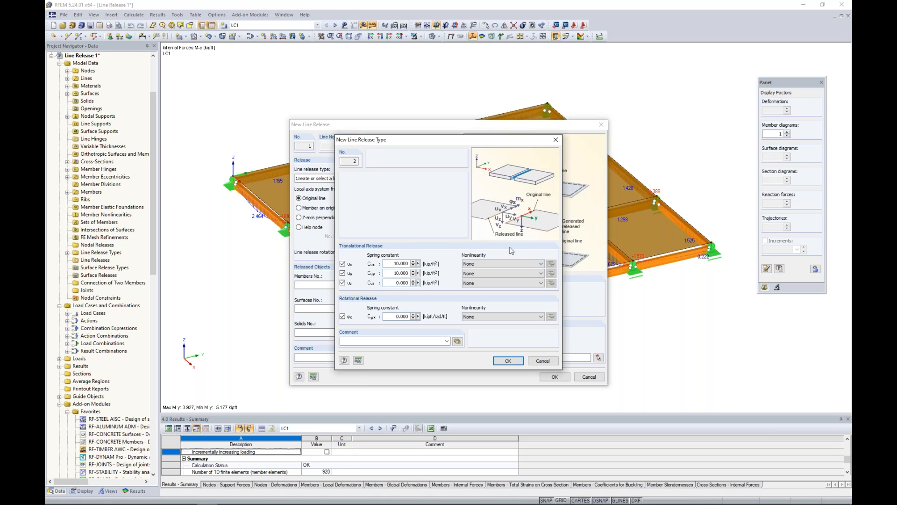
left_click(497, 283)
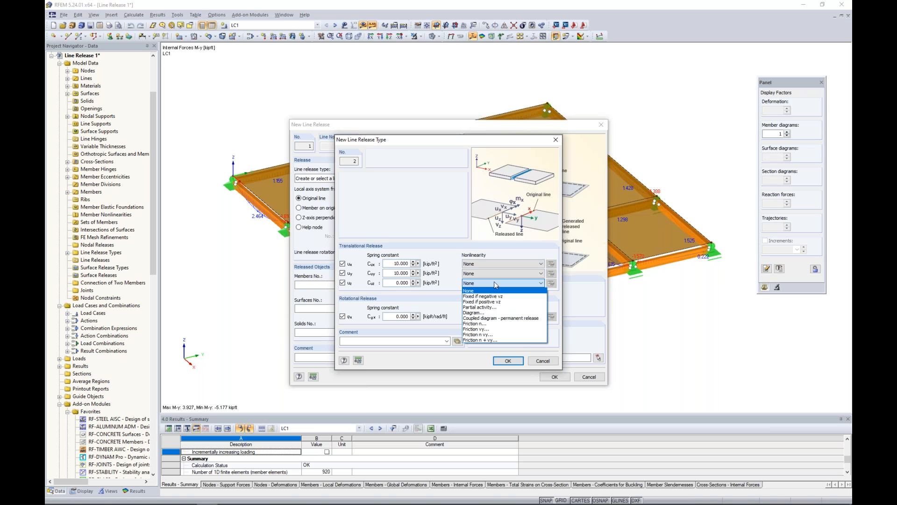
left_click(499, 302)
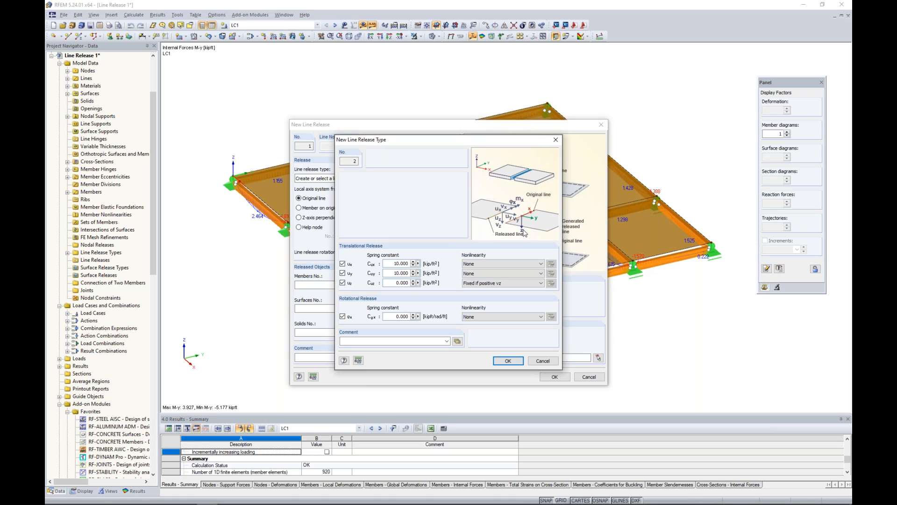
double_click(400, 283)
type("0.01")
left_click(393, 273)
left_click(508, 360)
- Set surface 1 as the released object and assign the line release to all lines of the floor model
left_click(368, 309)
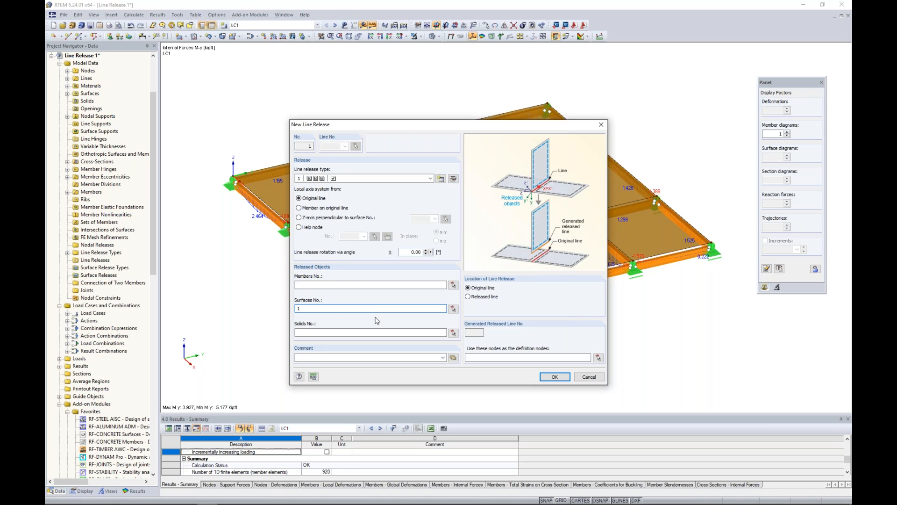
left_click(542, 374)
scroll(542, 373, "down", 2)
left_click_drag(296, 139, 693, 381)
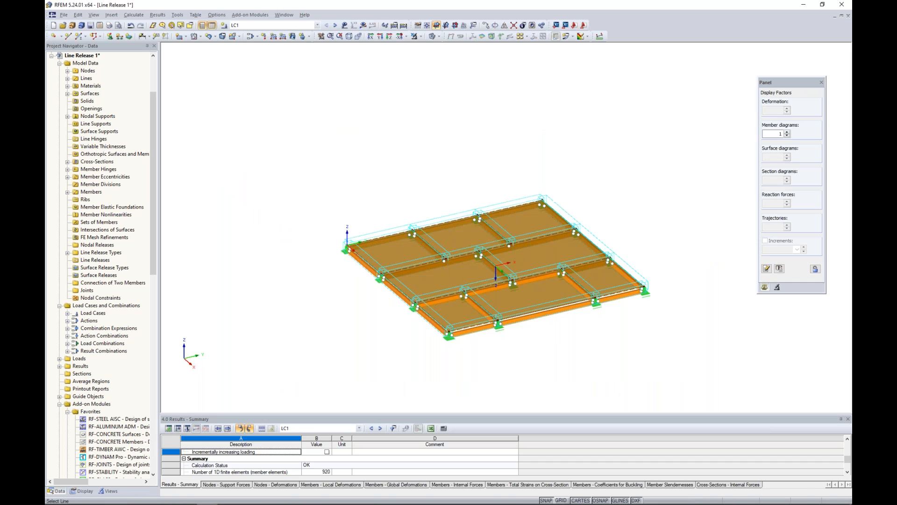
scroll(538, 344, "up", 4)
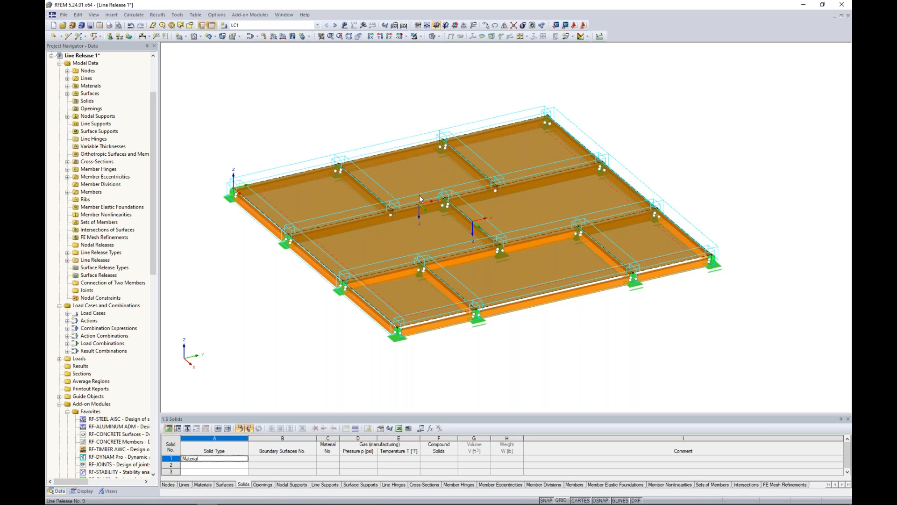
- Calculate the LC1 results with the line releases and compare the member moments MT and My in wireframe, ending on My
left_click(359, 27)
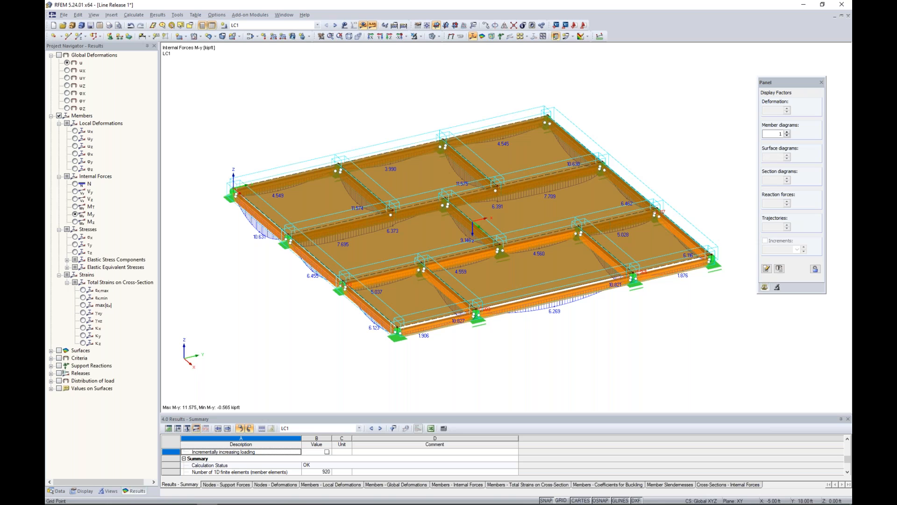
left_click(433, 36)
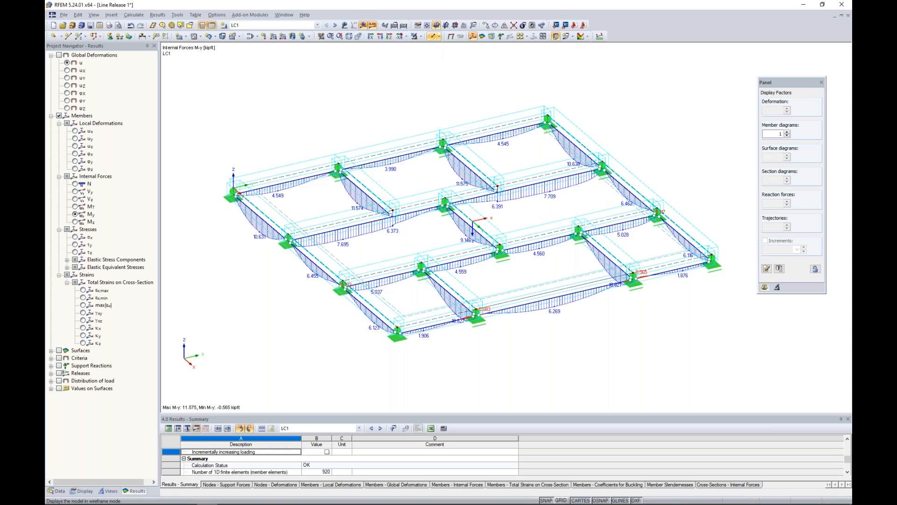
left_click(75, 206)
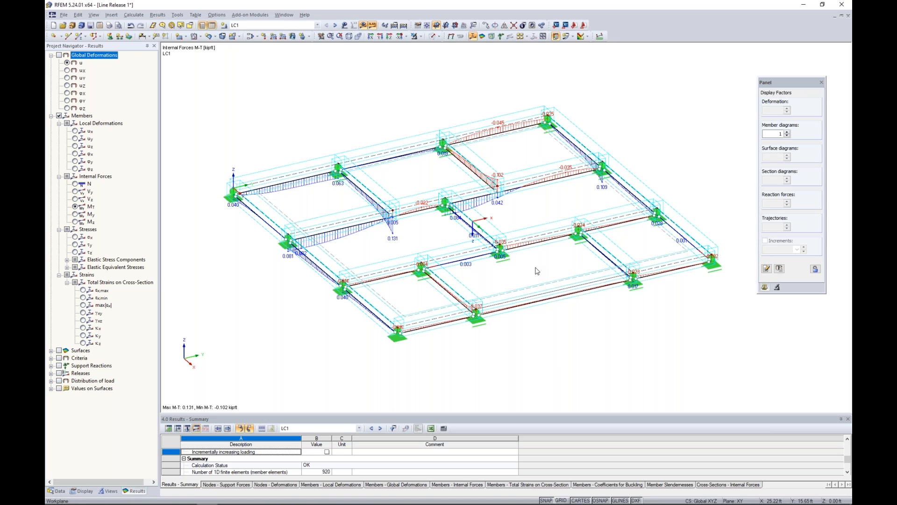
left_click(75, 214)
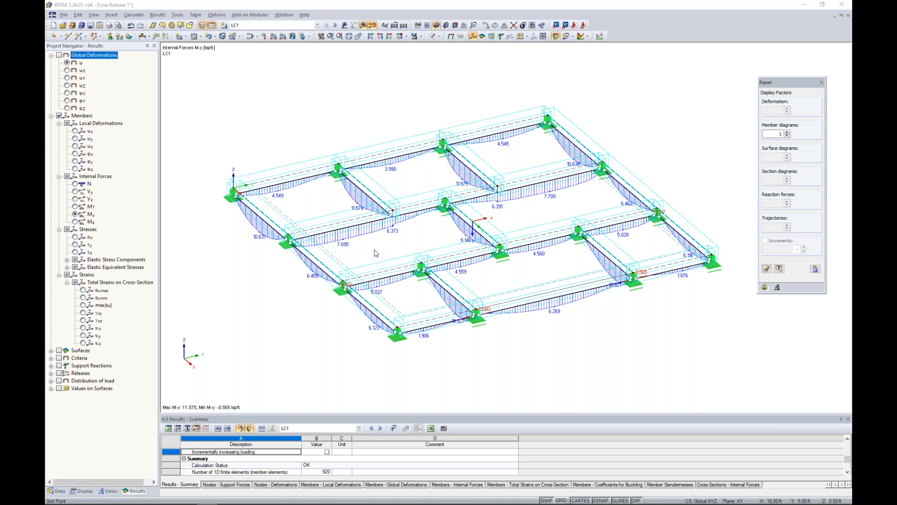
- Switch from RFEM to the webinar presentation's Content slide
key("super+Tab")
left_click(386, 161)
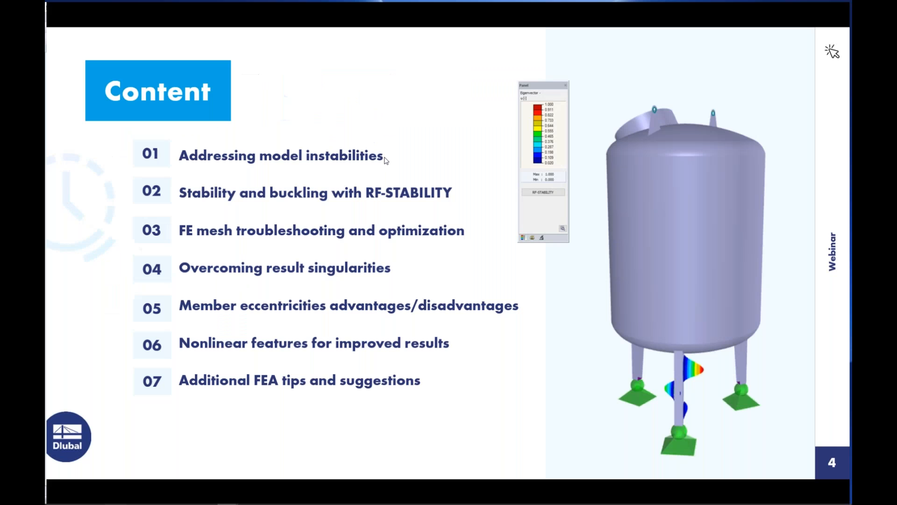